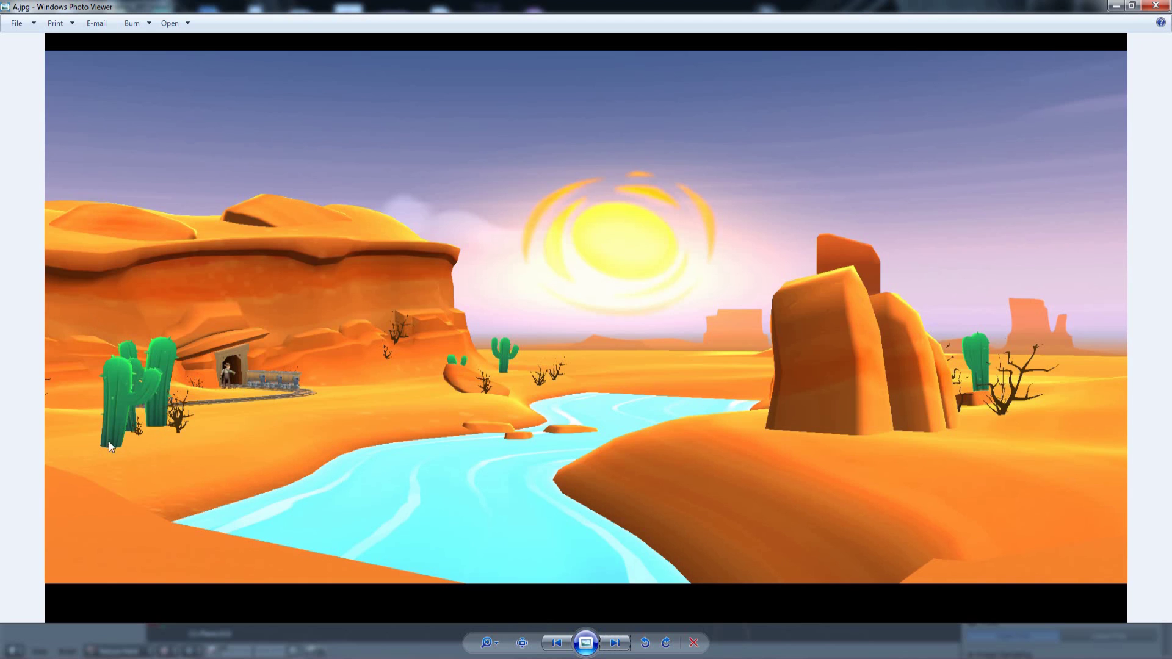
Step: View the next desert reference image showing the cacti up close and switch to Blender
{"action": "left_click", "coordinate": [615, 643]}
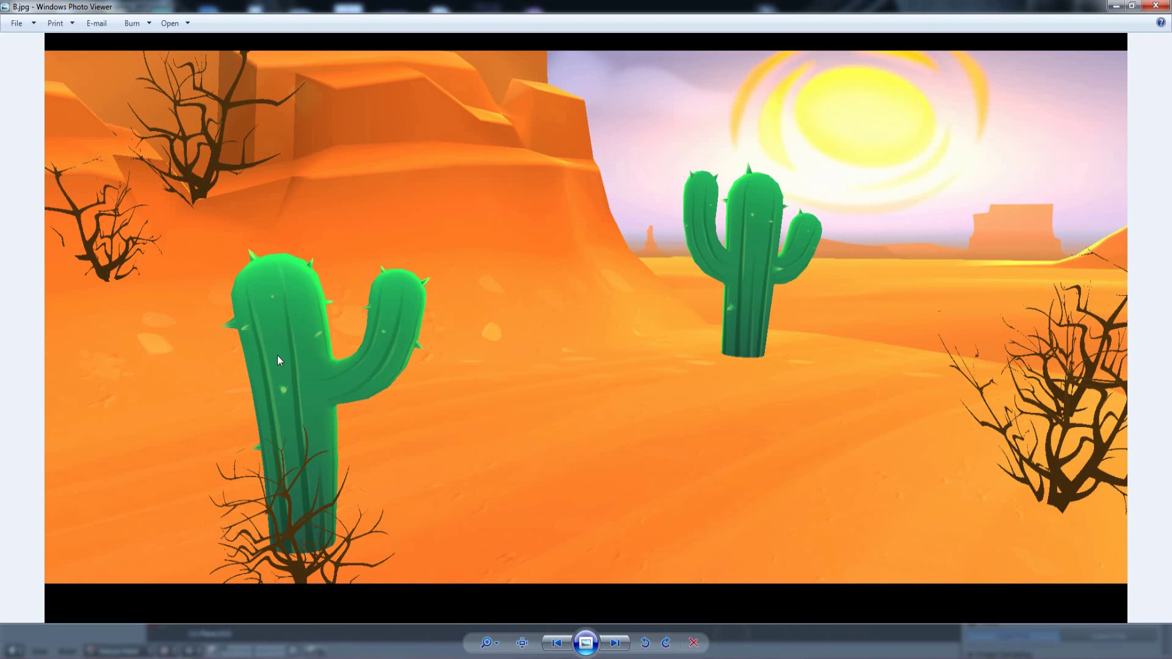
{"action": "key", "text": "alt+Tab"}
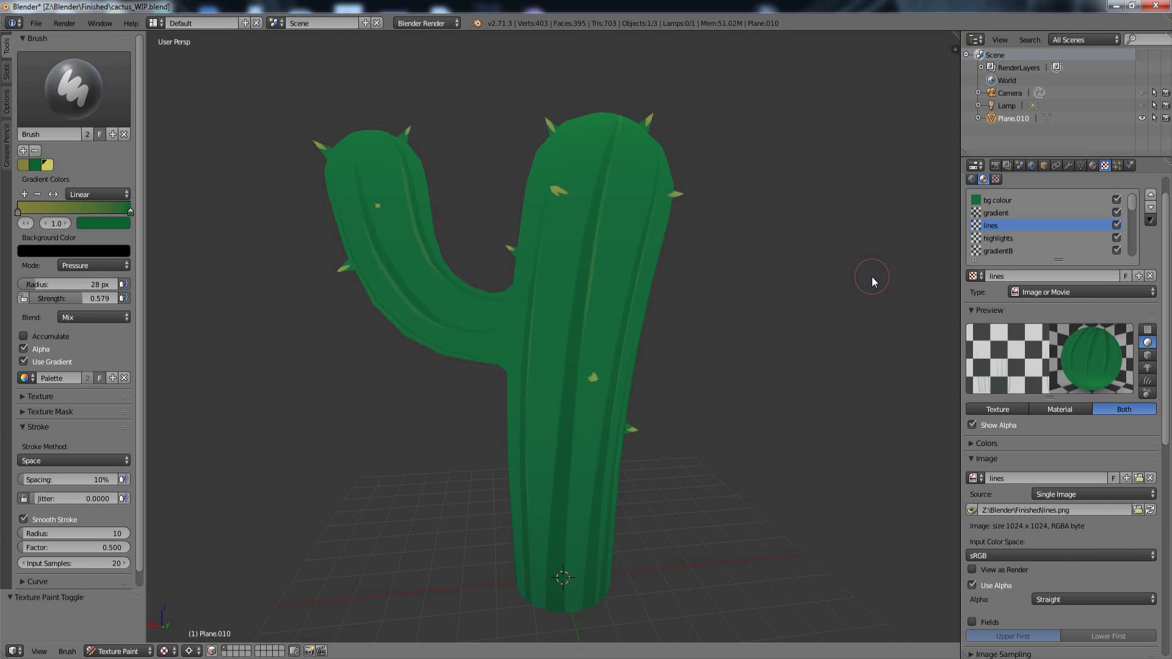
Step: Toggle the gradient and lines texture layers off and on to examine what each contributes to the painted cactus
{"action": "left_click", "coordinate": [1118, 225]}
{"action": "left_click", "coordinate": [1118, 226]}
{"action": "left_click", "coordinate": [1117, 212]}
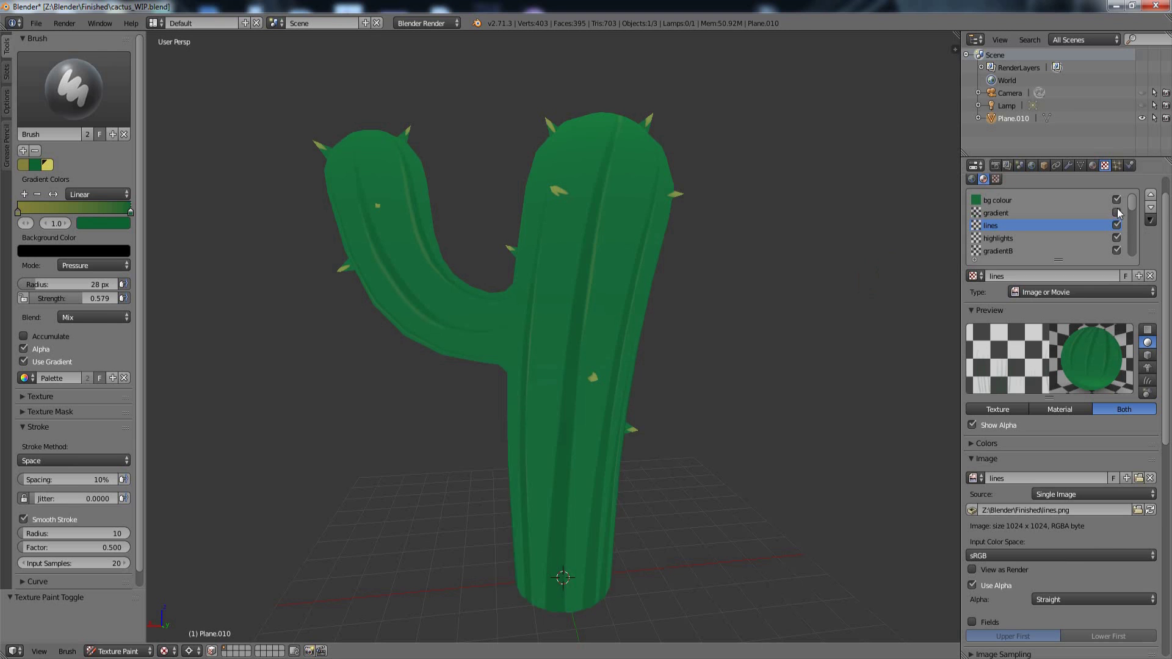
{"action": "left_click", "coordinate": [1117, 212]}
{"action": "left_click", "coordinate": [1117, 225]}
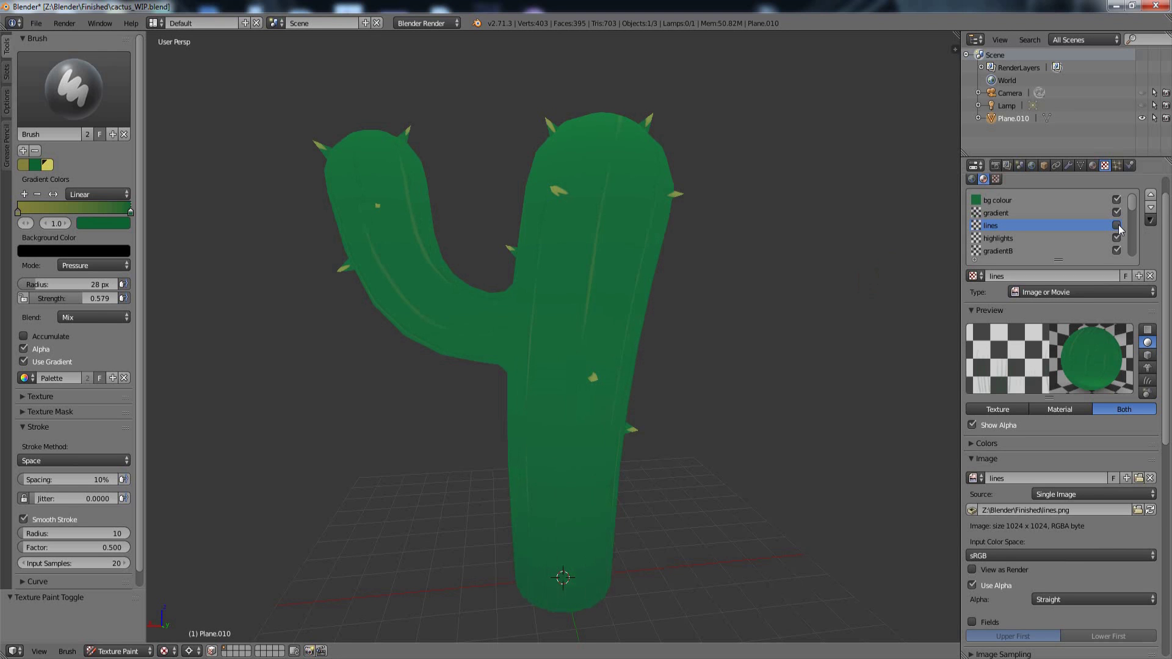
{"action": "left_click", "coordinate": [1117, 226]}
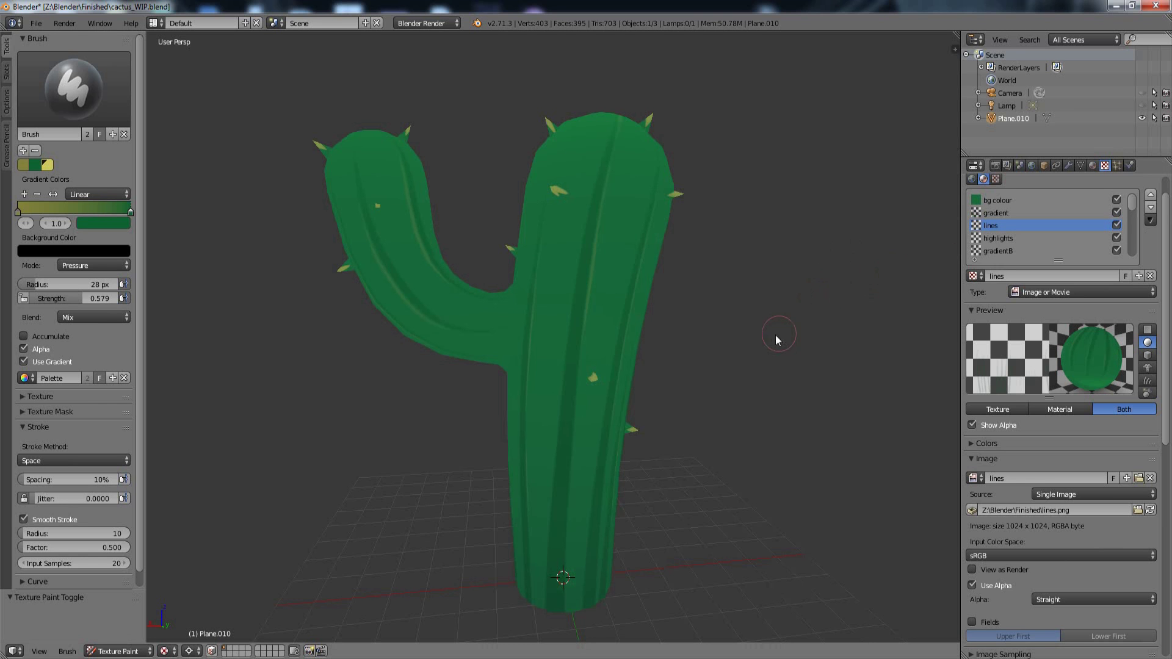
{"action": "middle_click_drag", "start_coordinate": [763, 269], "coordinate": [721, 328]}
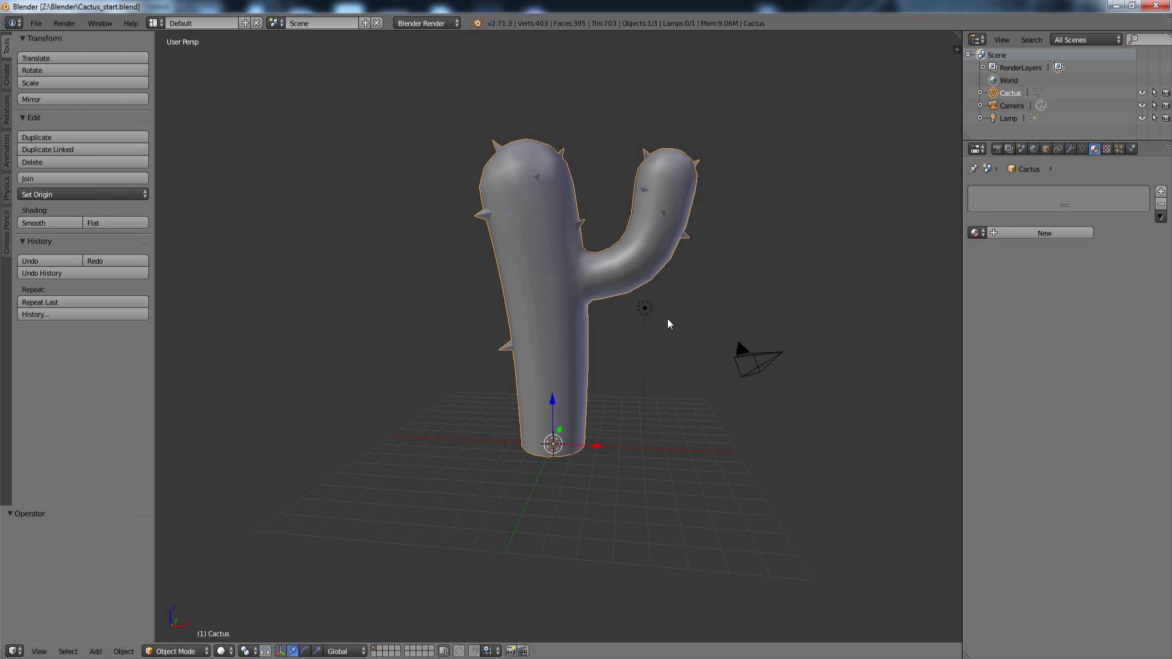
Step: Hide the camera and the lamp, and turn off the 3D manipulator on the cactus
{"action": "middle_click_drag", "start_coordinate": [817, 282], "coordinate": [788, 272]}
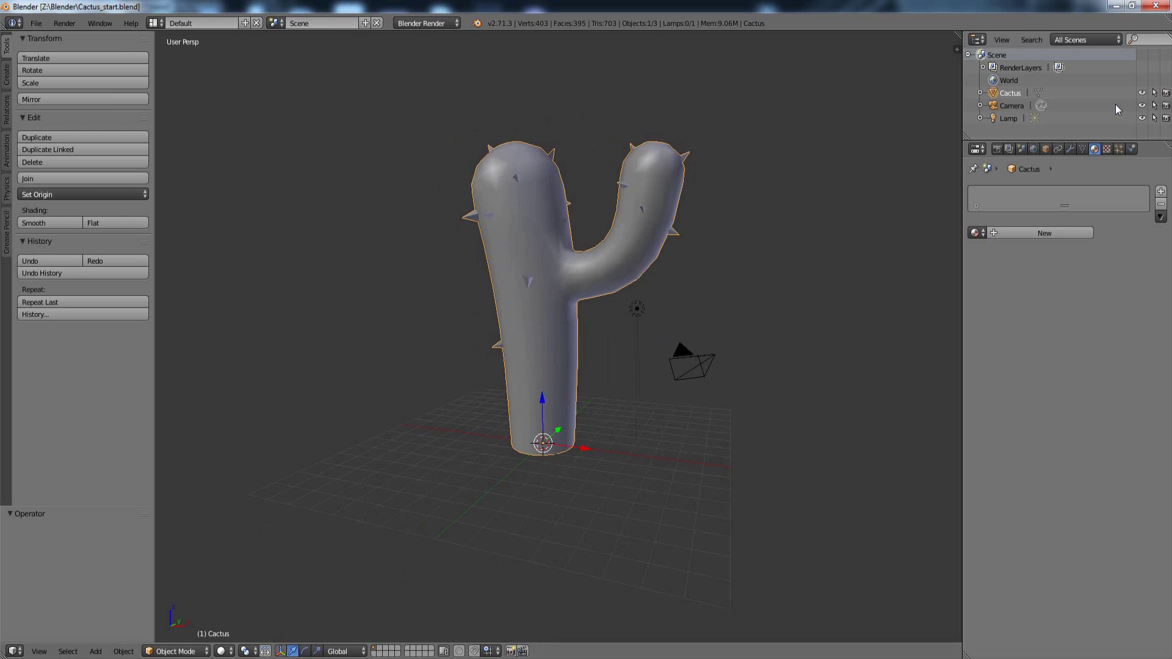
{"action": "left_click", "coordinate": [1142, 105]}
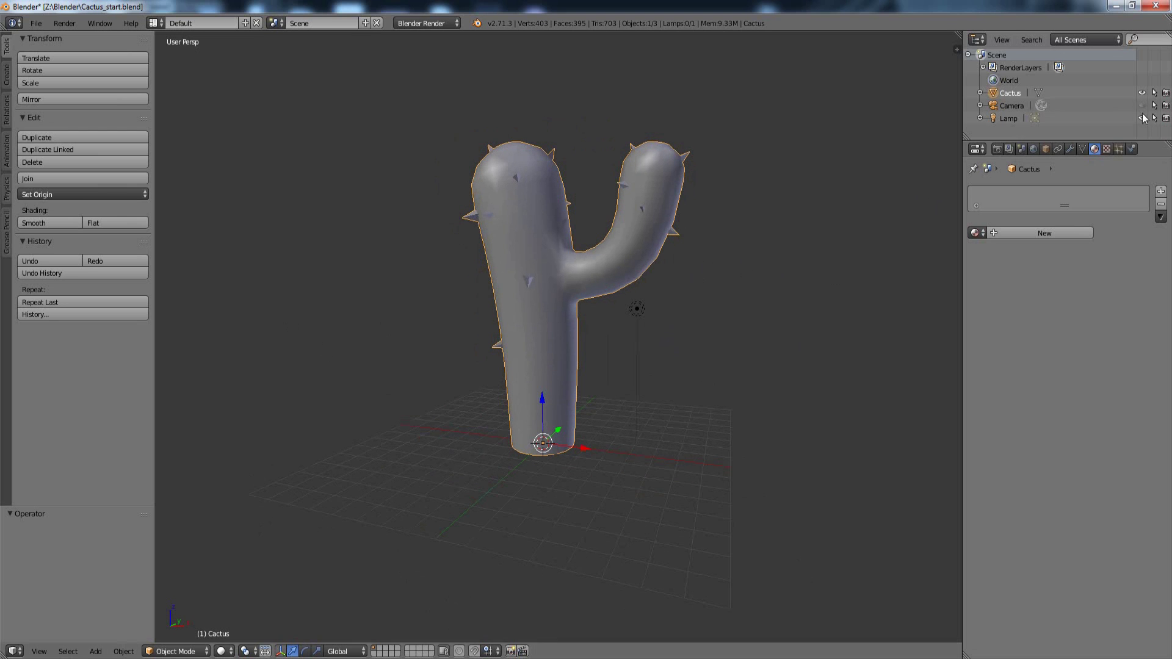
{"action": "left_click", "coordinate": [1143, 118]}
{"action": "middle_click_drag", "start_coordinate": [736, 350], "coordinate": [751, 342]}
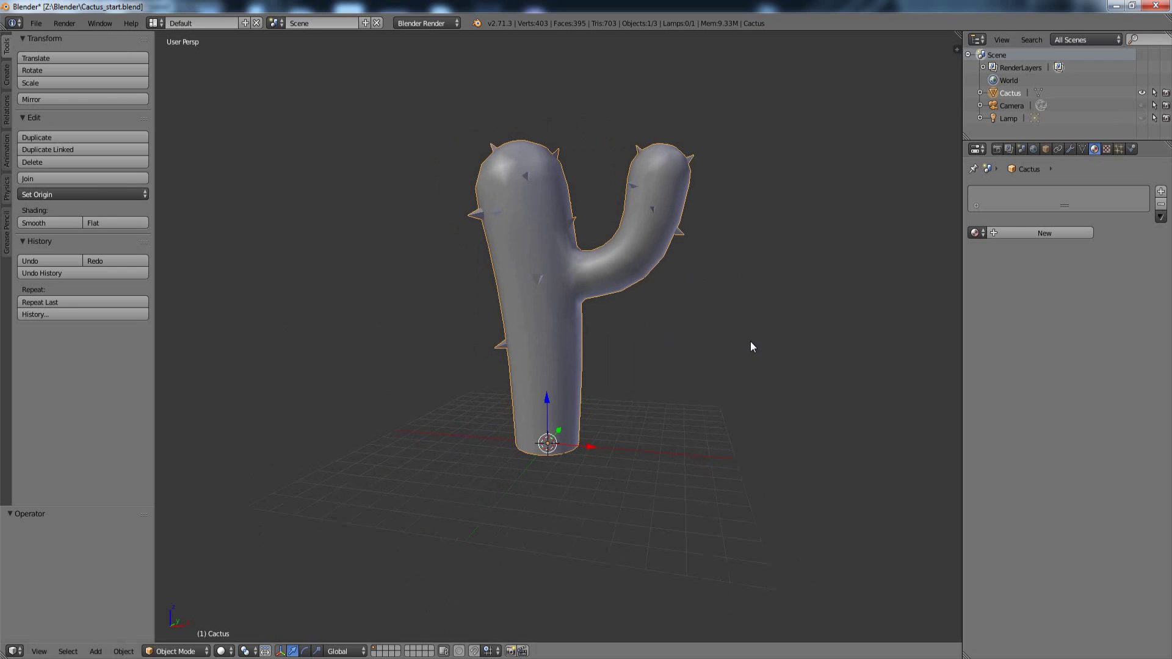
{"action": "key", "text": "ctrl+space"}
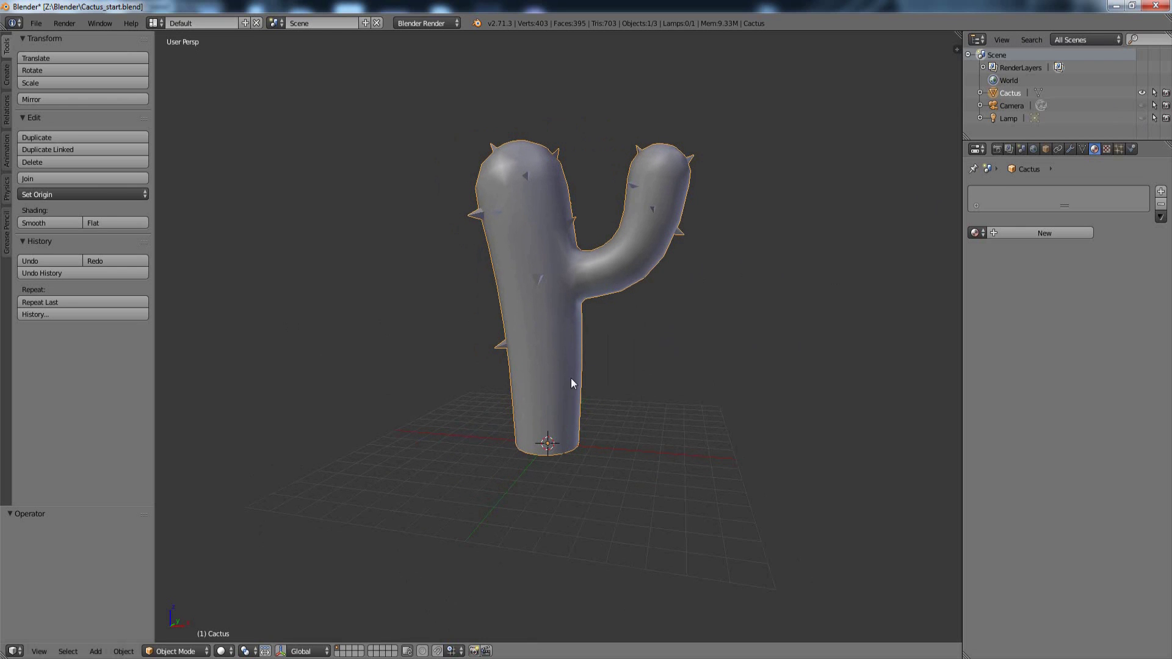
{"action": "middle_click_drag", "start_coordinate": [573, 408], "coordinate": [705, 332]}
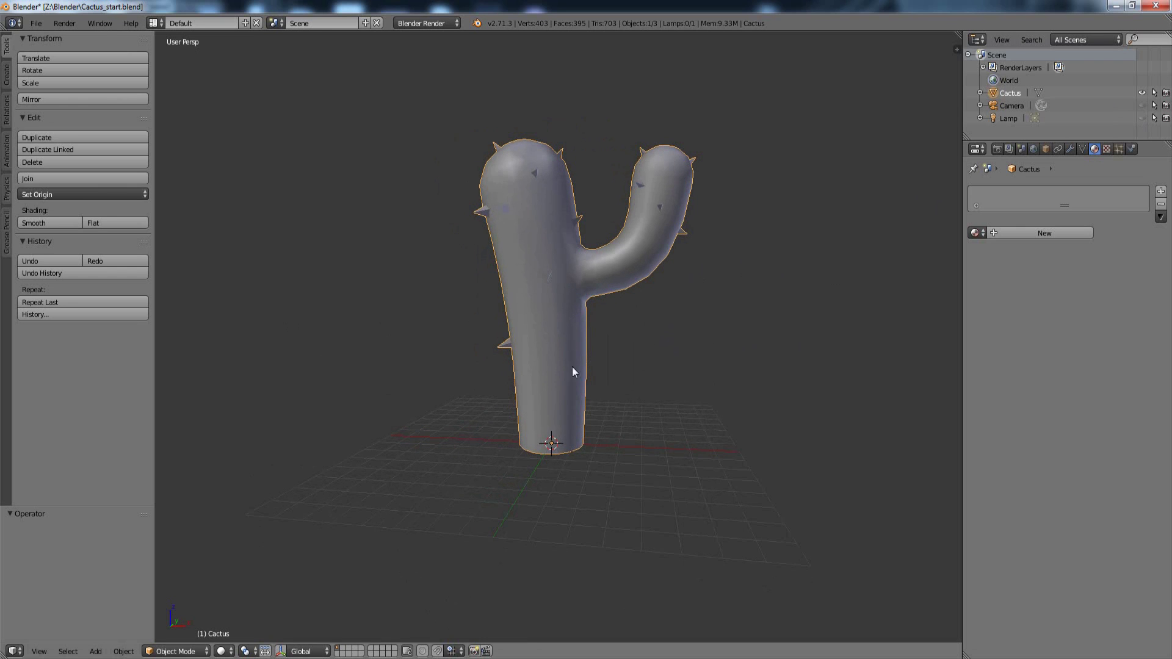
{"action": "middle_click_drag", "start_coordinate": [543, 318], "coordinate": [646, 340]}
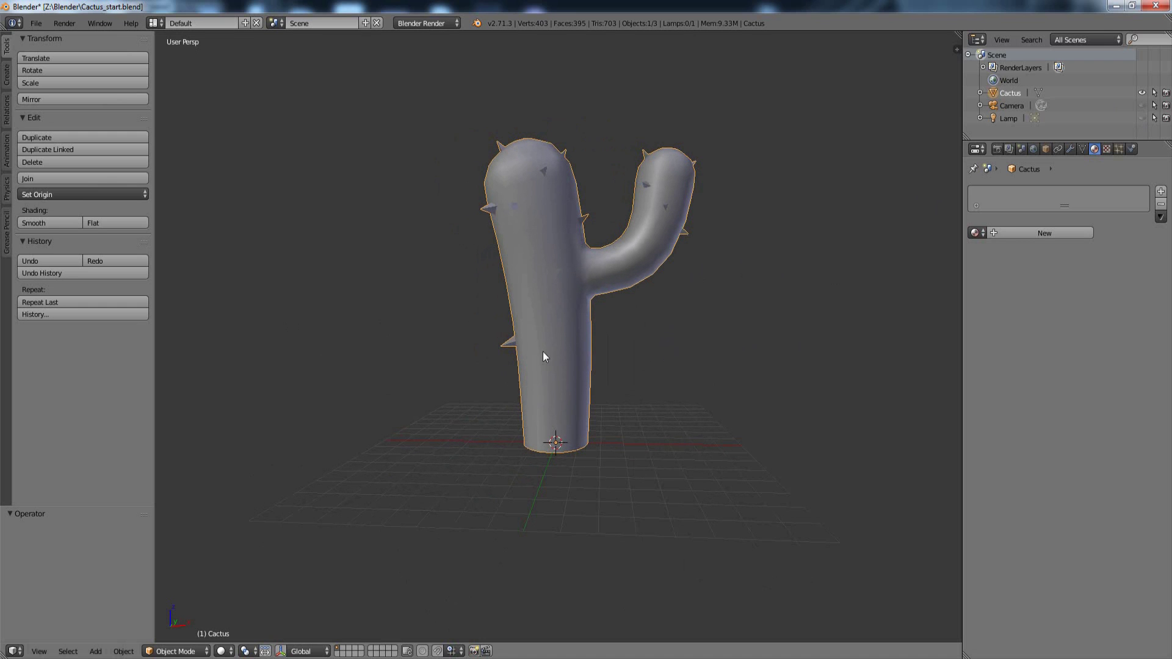
Step: Separate the spikes from the cactus mesh into their own object by selecting the linked body and inverting the selection
{"action": "key", "text": "Tab"}
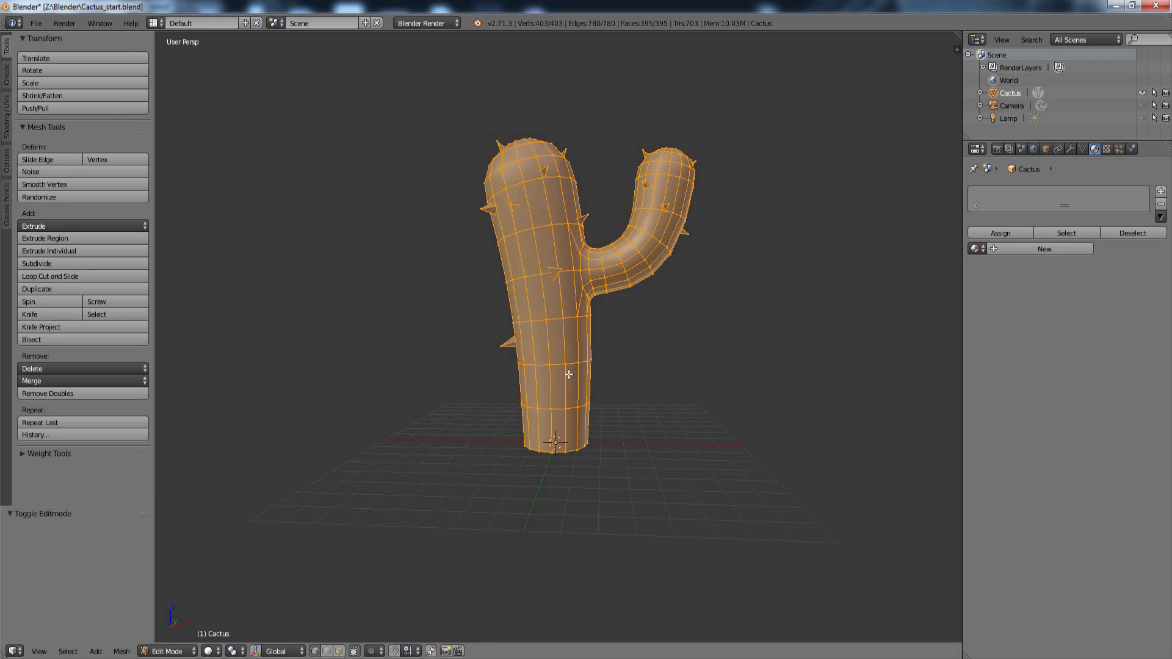
{"action": "key", "text": "a"}
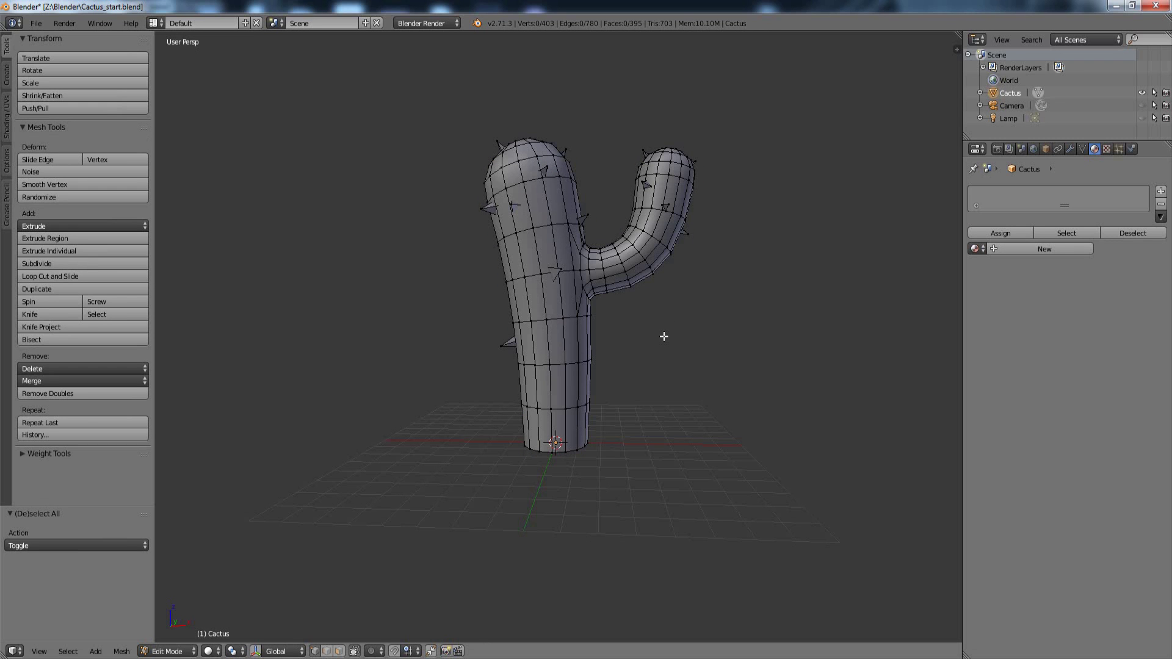
{"action": "right_click", "coordinate": [566, 364]}
{"action": "key", "text": "ctrl+l"}
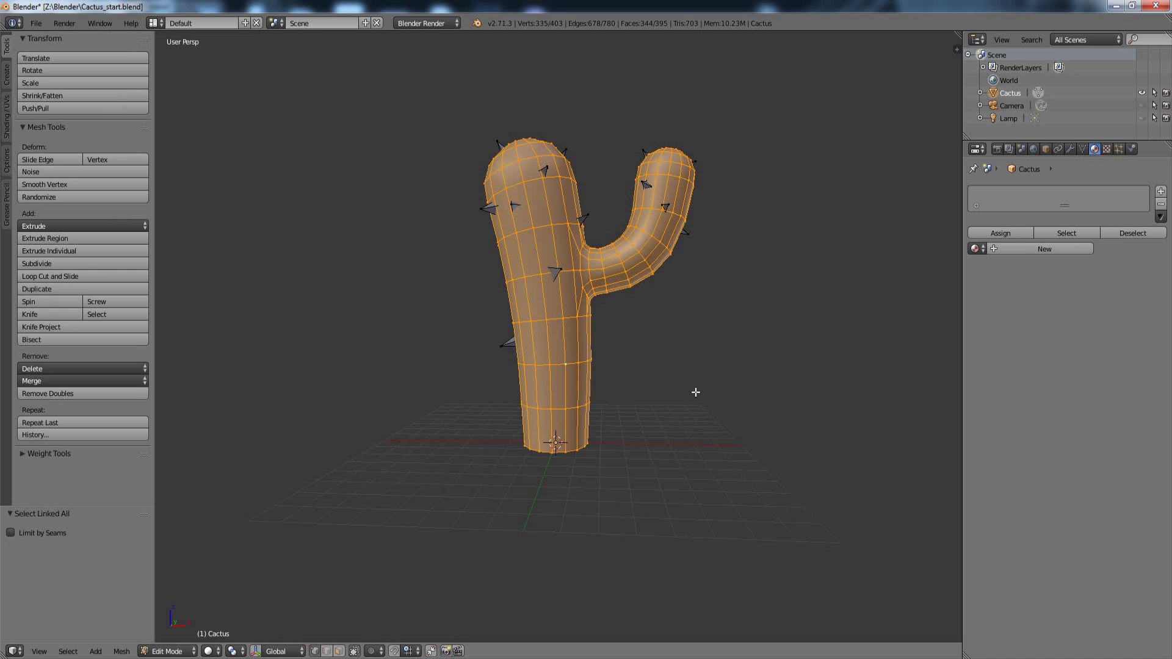
{"action": "key", "text": "ctrl+i"}
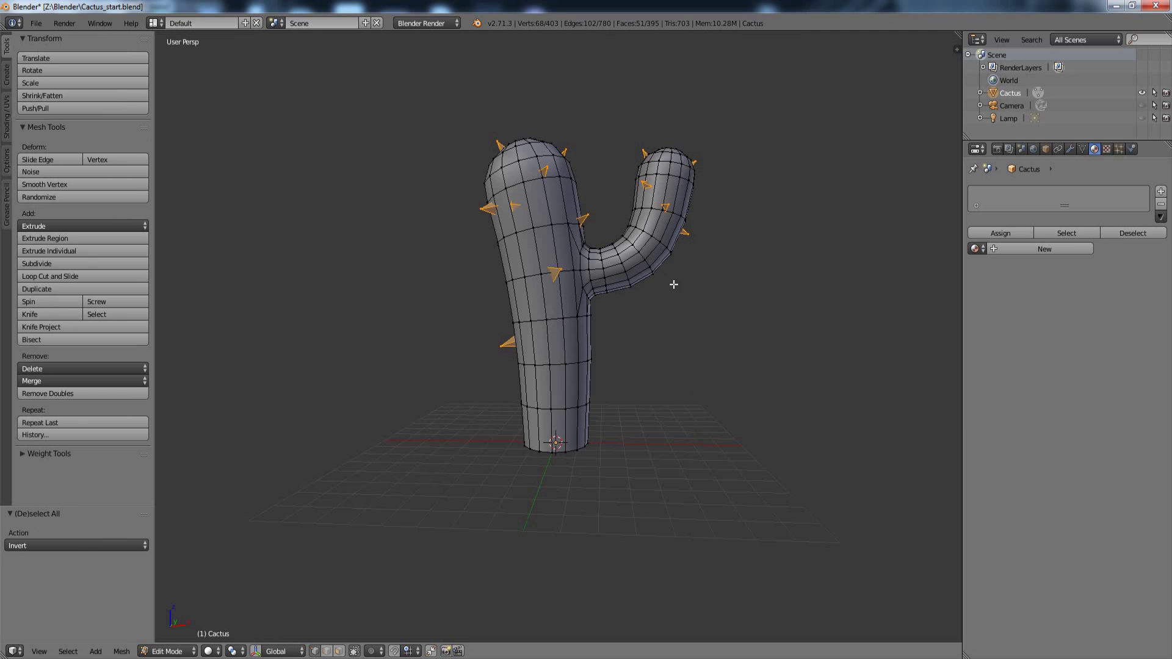
{"action": "key", "text": "p"}
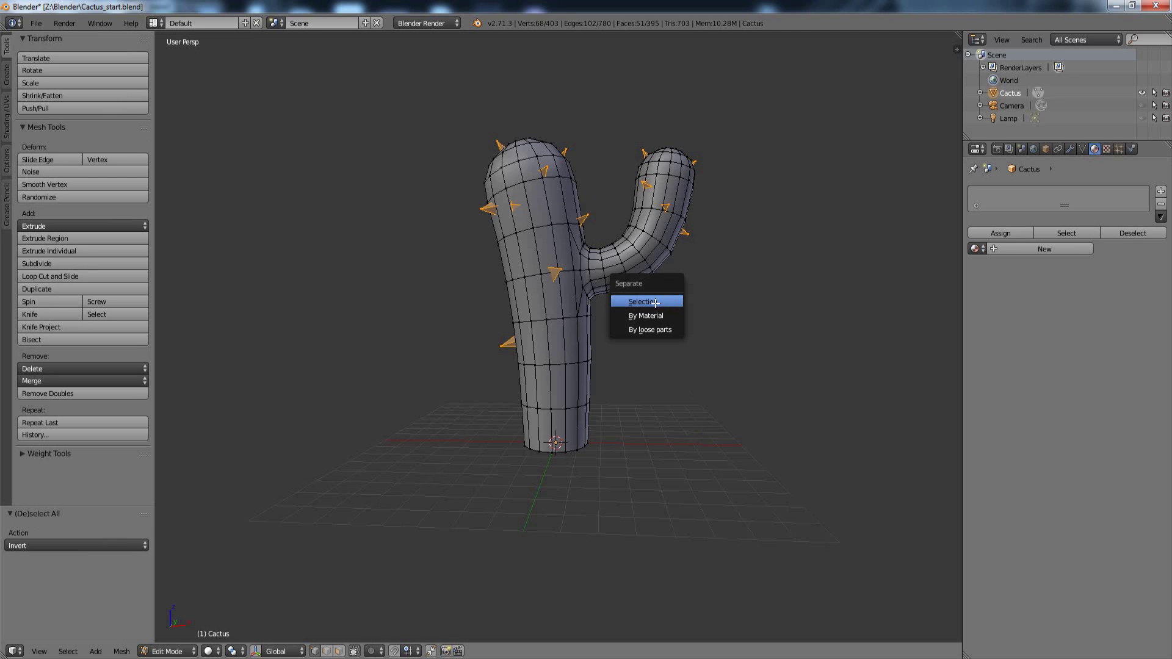
{"action": "left_click", "coordinate": [651, 302]}
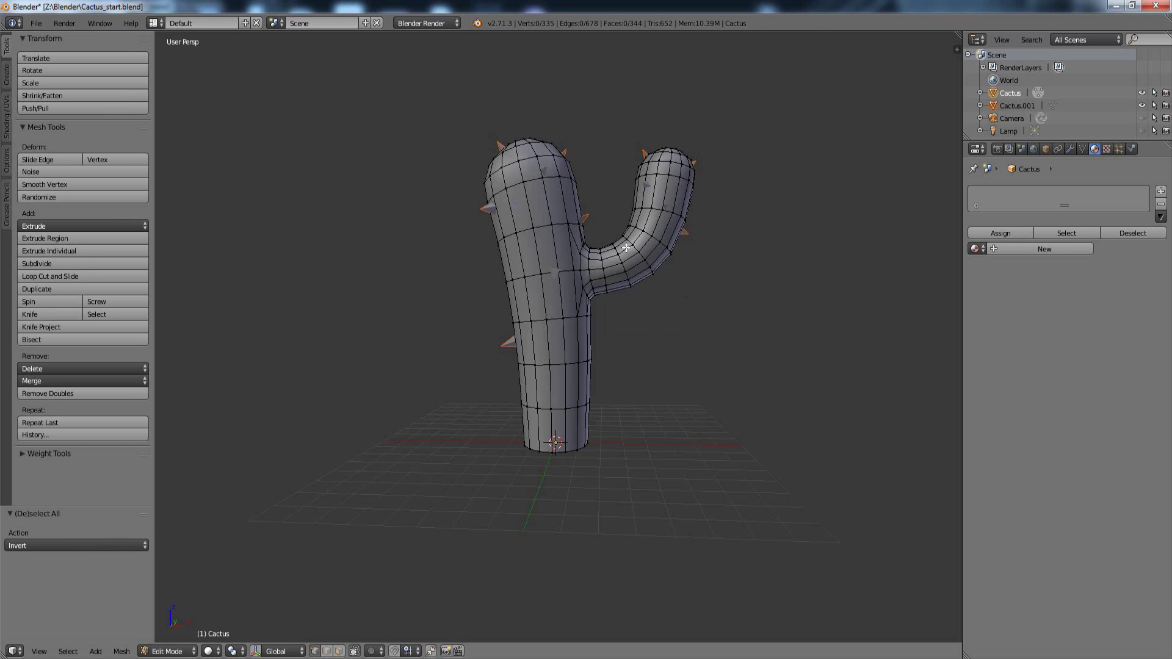
Step: Rename the separated spike object to Spikes and hide it
{"action": "double_click", "coordinate": [1012, 105]}
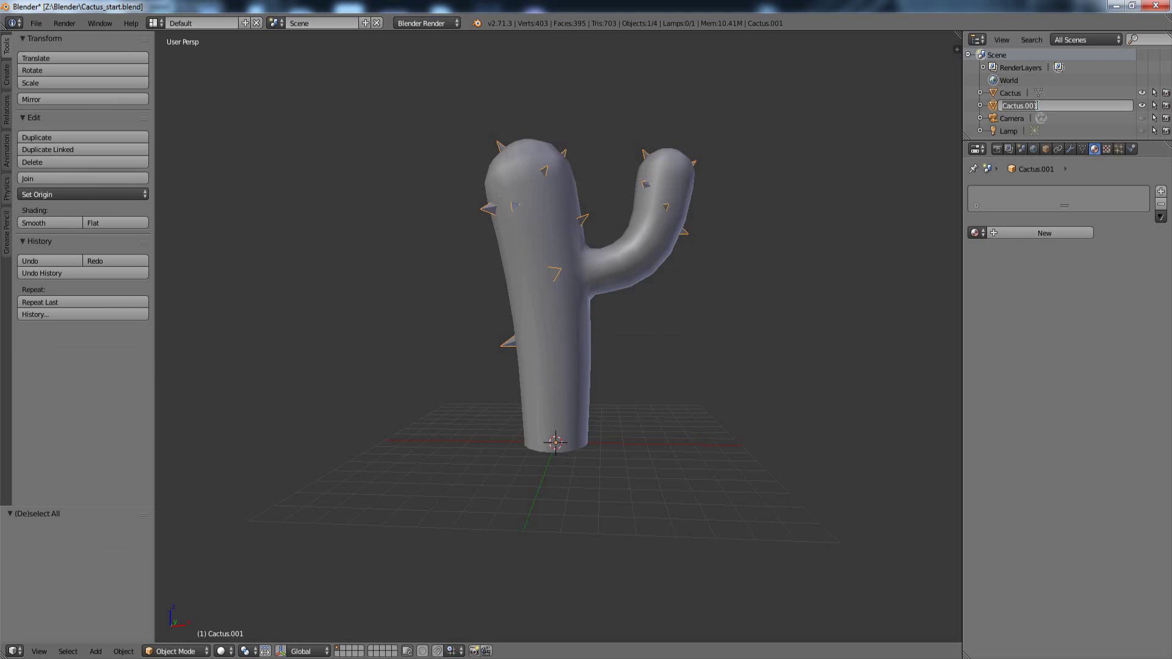
{"action": "type", "text": "Spikes"}
{"action": "key", "text": "Return"}
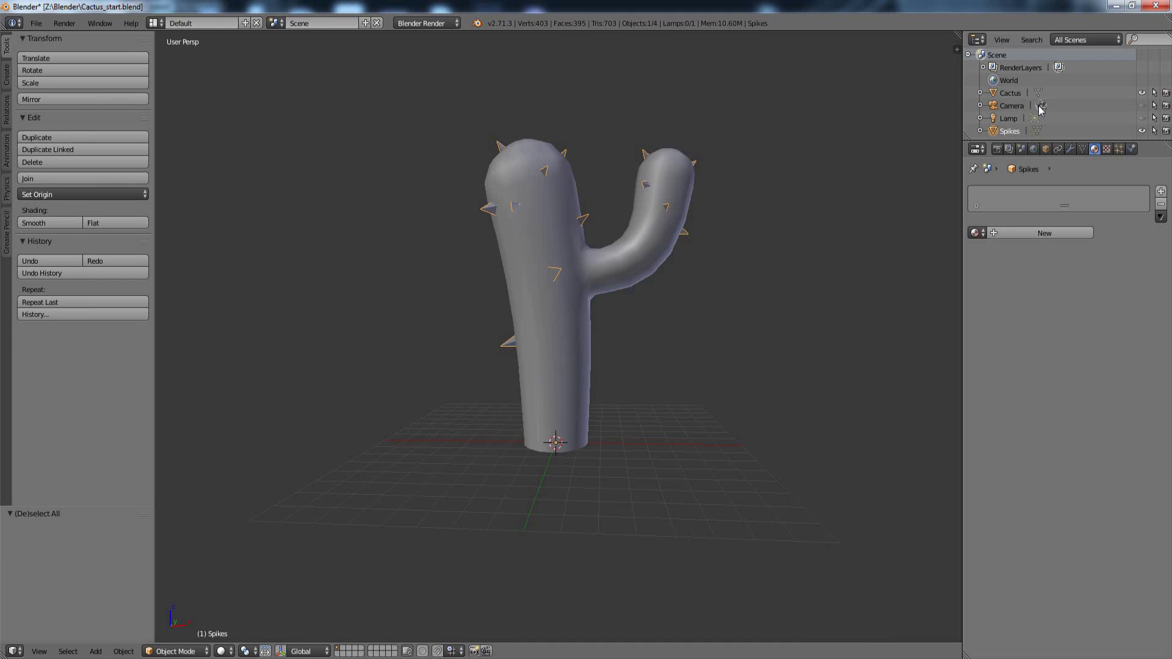
{"action": "left_click", "coordinate": [1142, 130]}
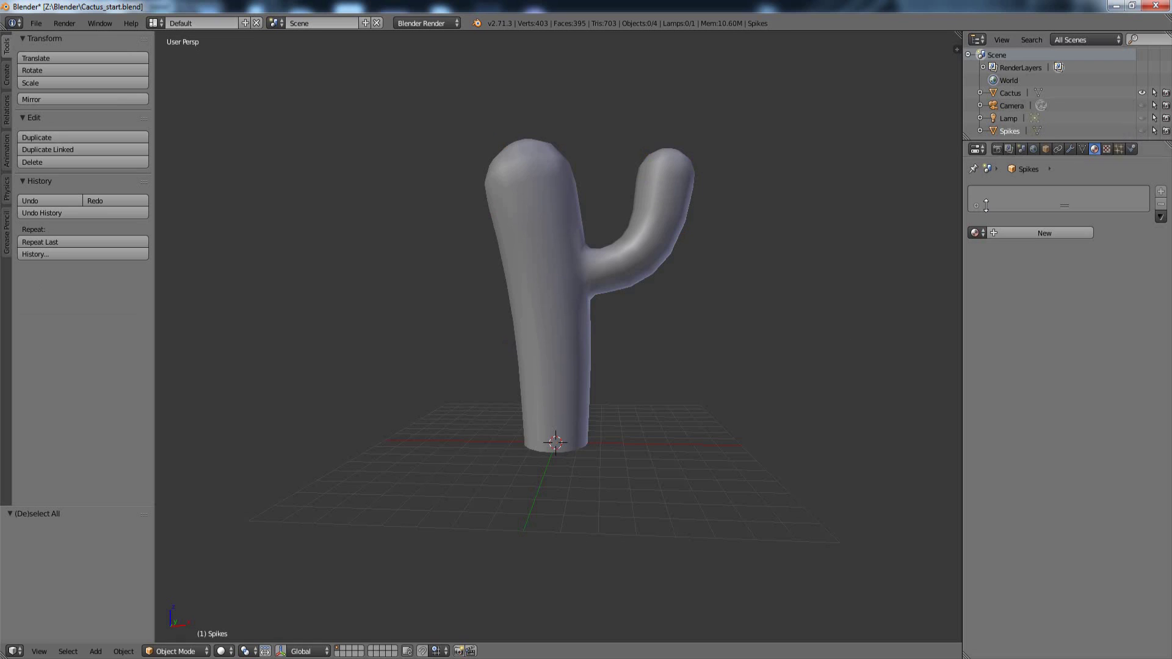
Step: Put the cactus body in Texture Paint mode with a Diffuse Color paint slot and display its paint slots
{"action": "right_click", "coordinate": [567, 398]}
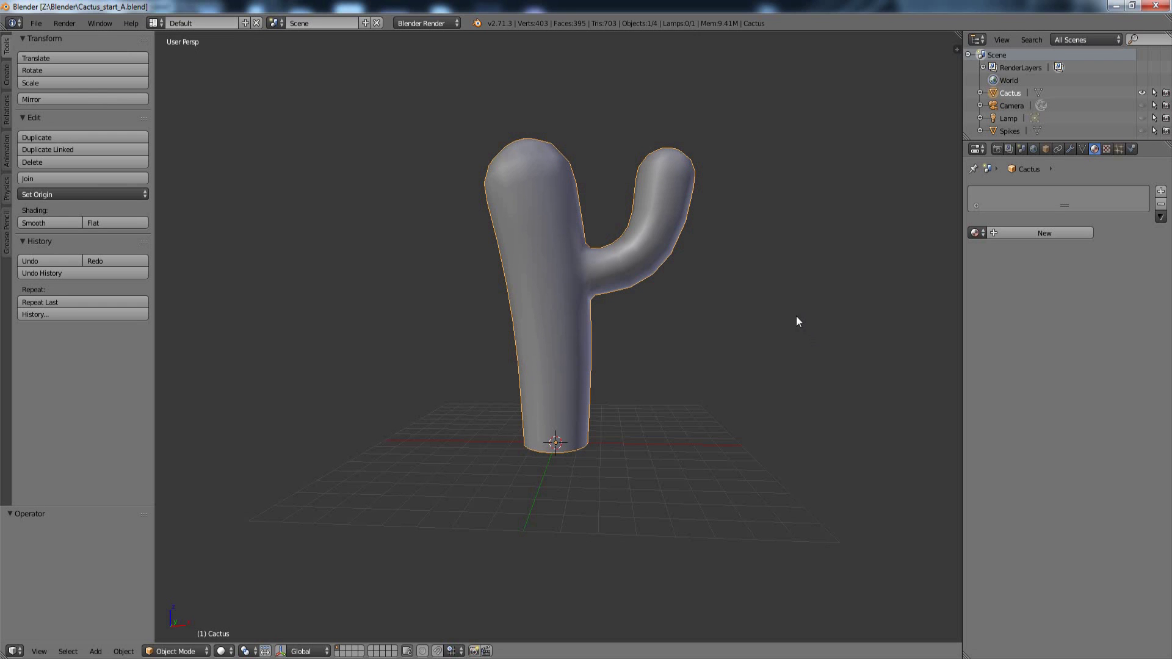
{"action": "left_click", "coordinate": [196, 652]}
{"action": "left_click", "coordinate": [196, 568]}
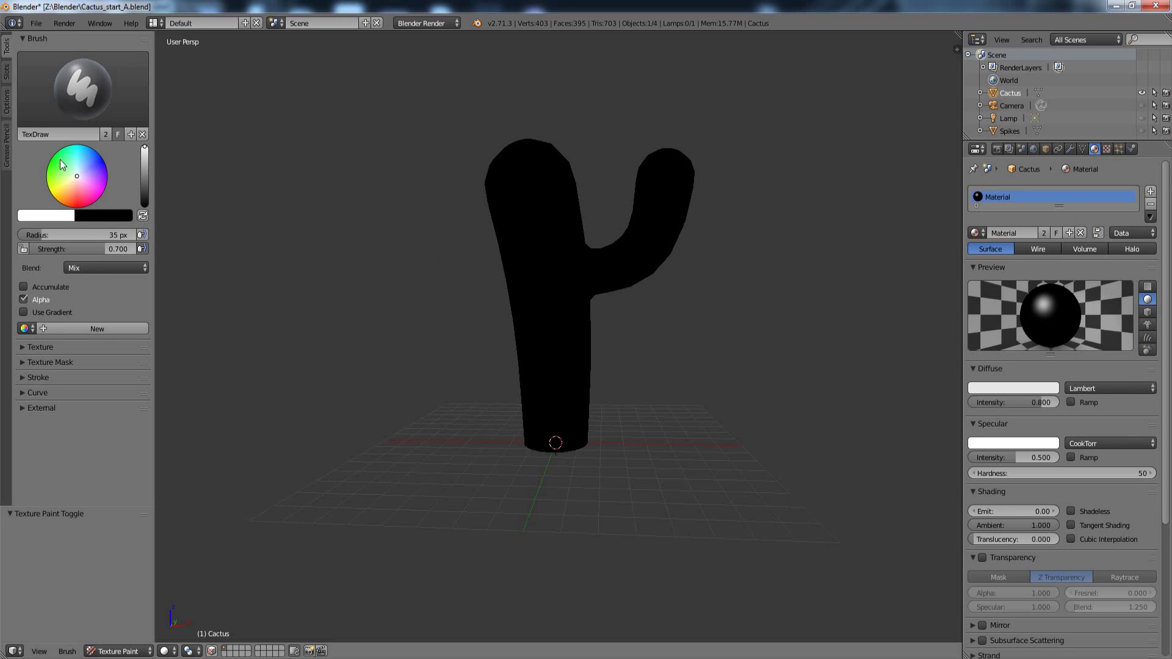
{"action": "left_click", "coordinate": [6, 72]}
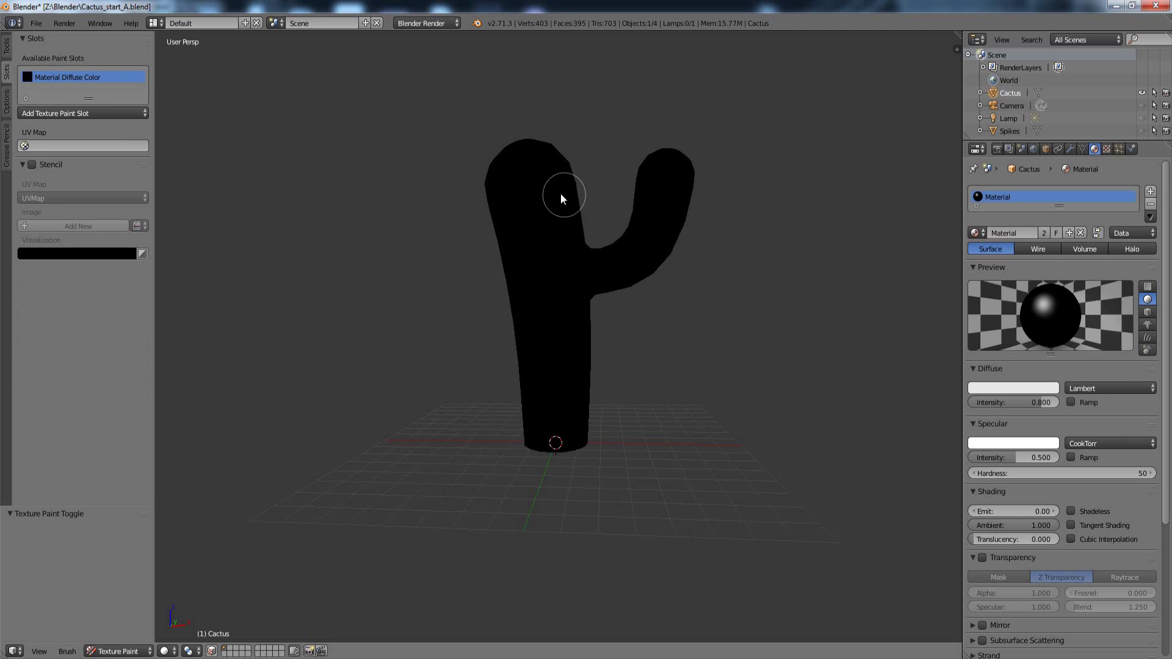
{"action": "left_click_drag", "start_coordinate": [541, 162], "coordinate": [537, 223]}
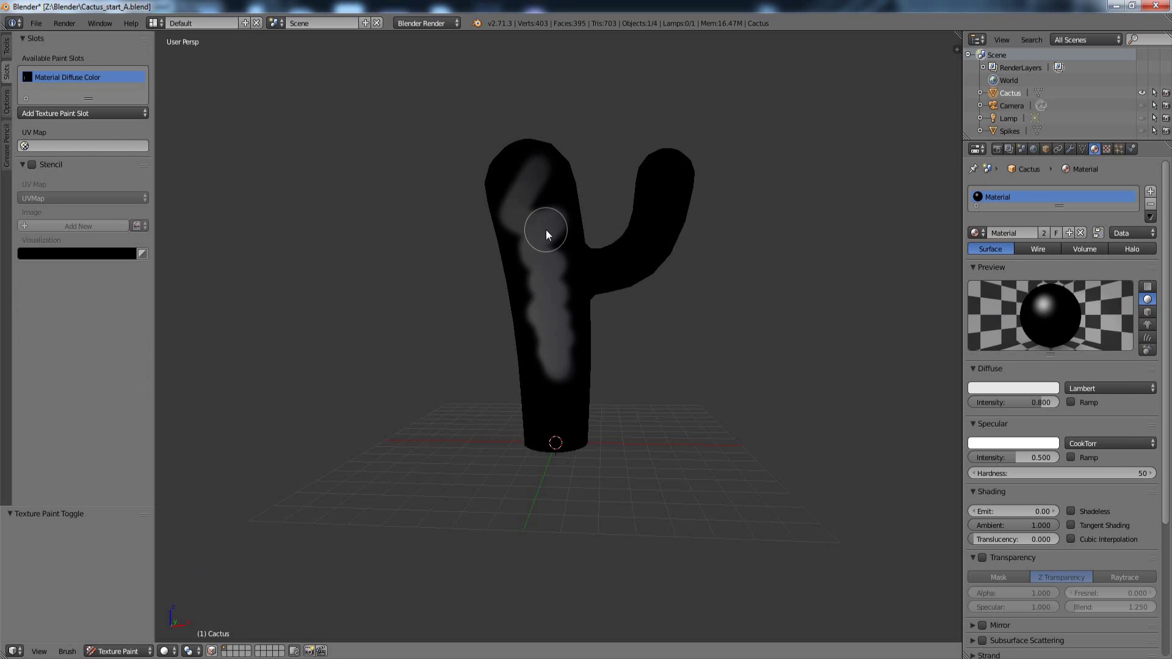
{"action": "key", "text": "ctrl+z"}
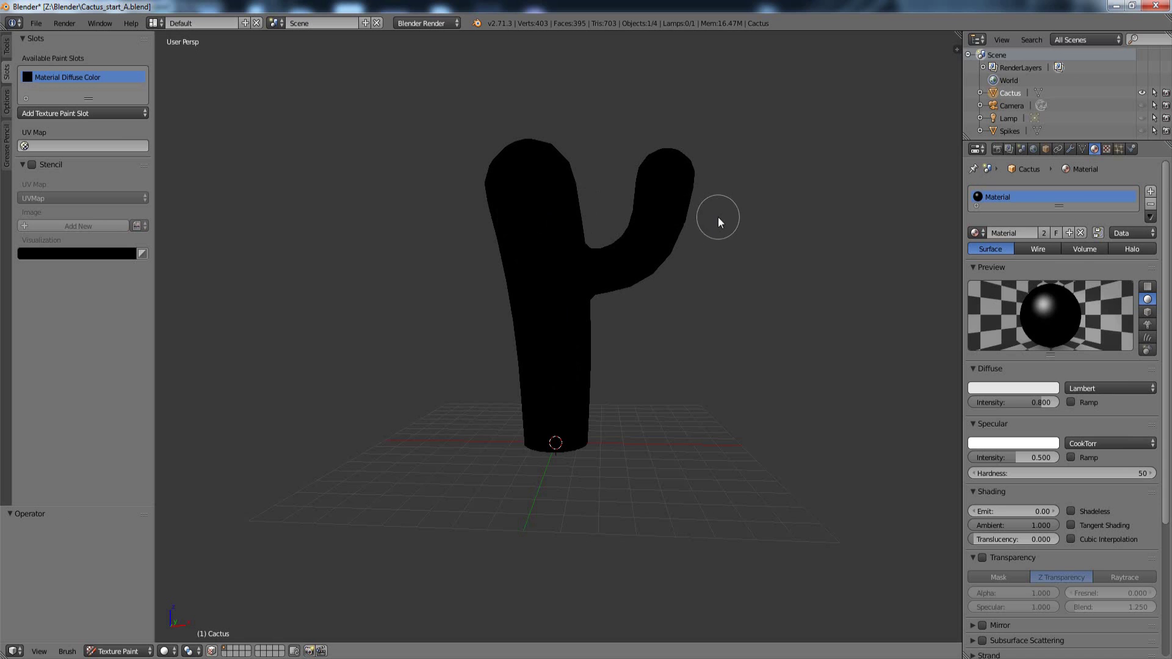
{"action": "key", "text": "ctrl+z"}
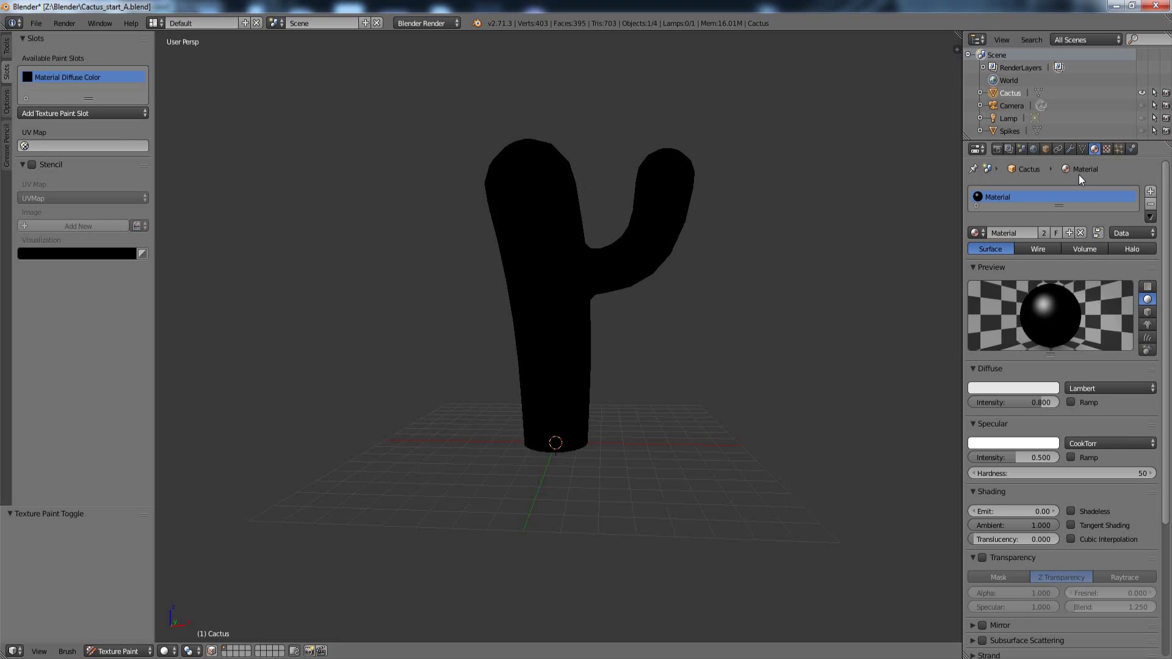
Step: Rename the cactus material's Diffuse Intensity texture to Base
{"action": "left_click", "coordinate": [1106, 150]}
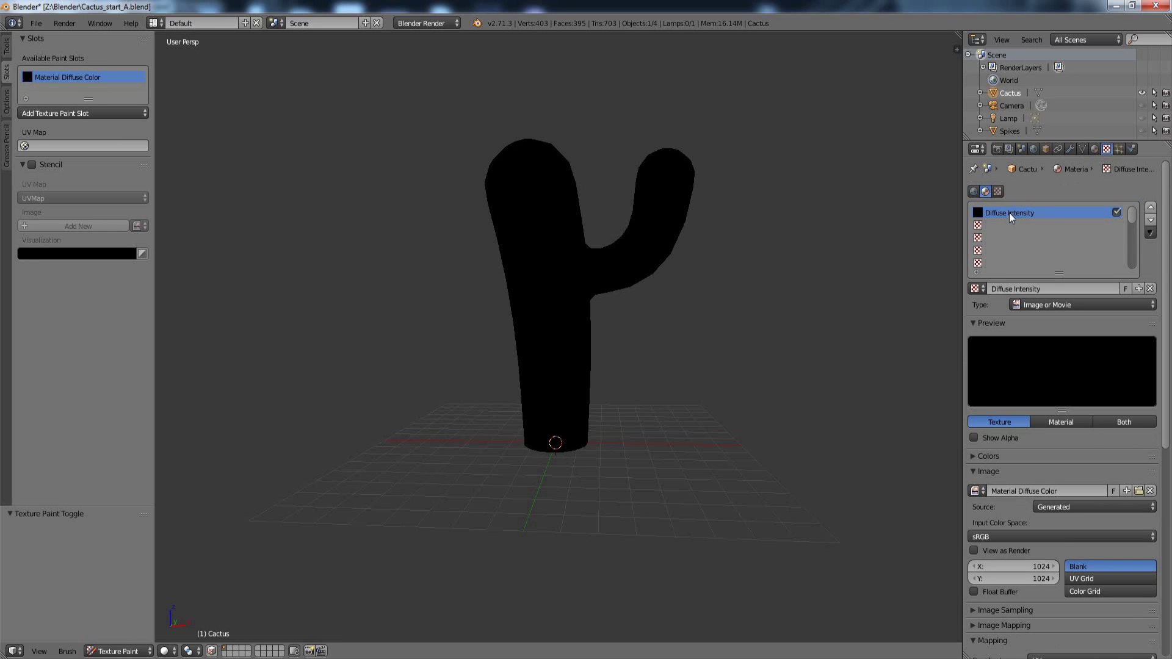
{"action": "double_click", "coordinate": [1012, 213]}
{"action": "type", "text": "Base"}
{"action": "key", "text": "Return"}
Step: Add a texture below Base using a new blank image named Lines with alpha, and preview it as Both with Show Alpha enabled
{"action": "left_click", "coordinate": [991, 225]}
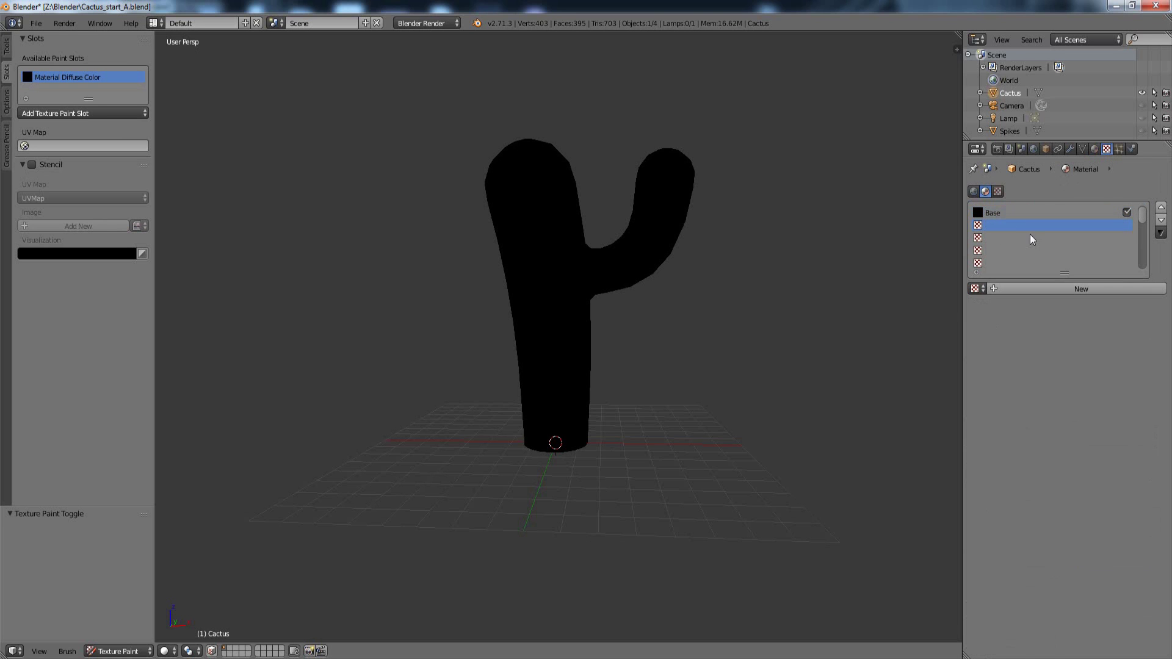
{"action": "left_click", "coordinate": [1005, 290]}
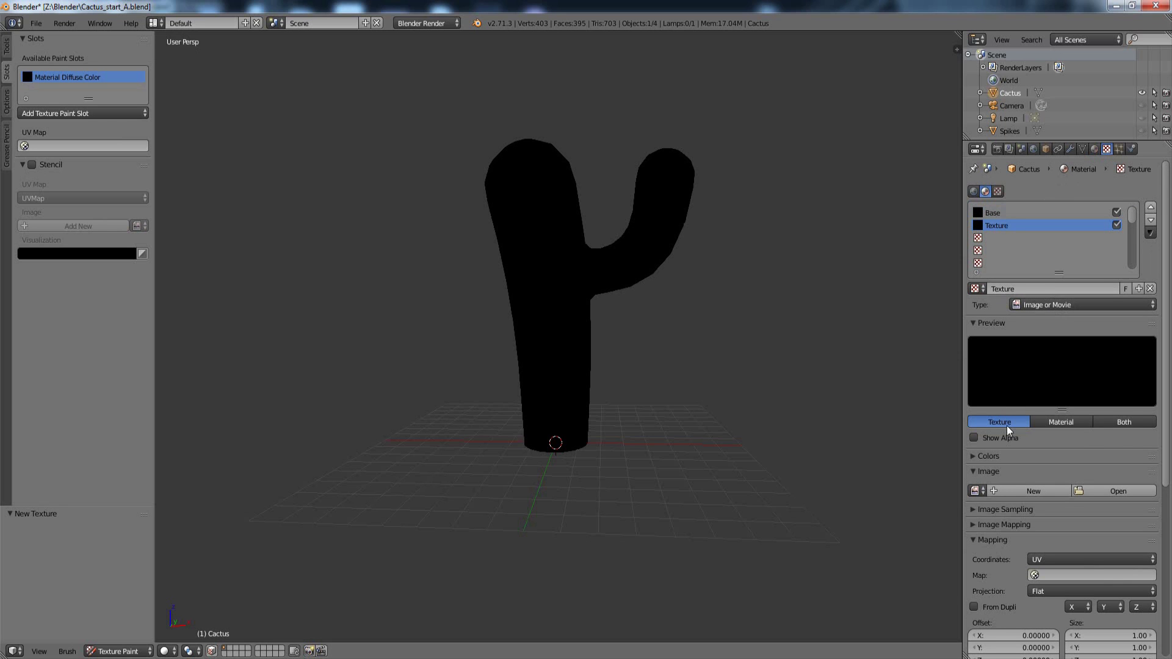
{"action": "left_click", "coordinate": [1002, 493]}
{"action": "left_click", "coordinate": [1024, 481]}
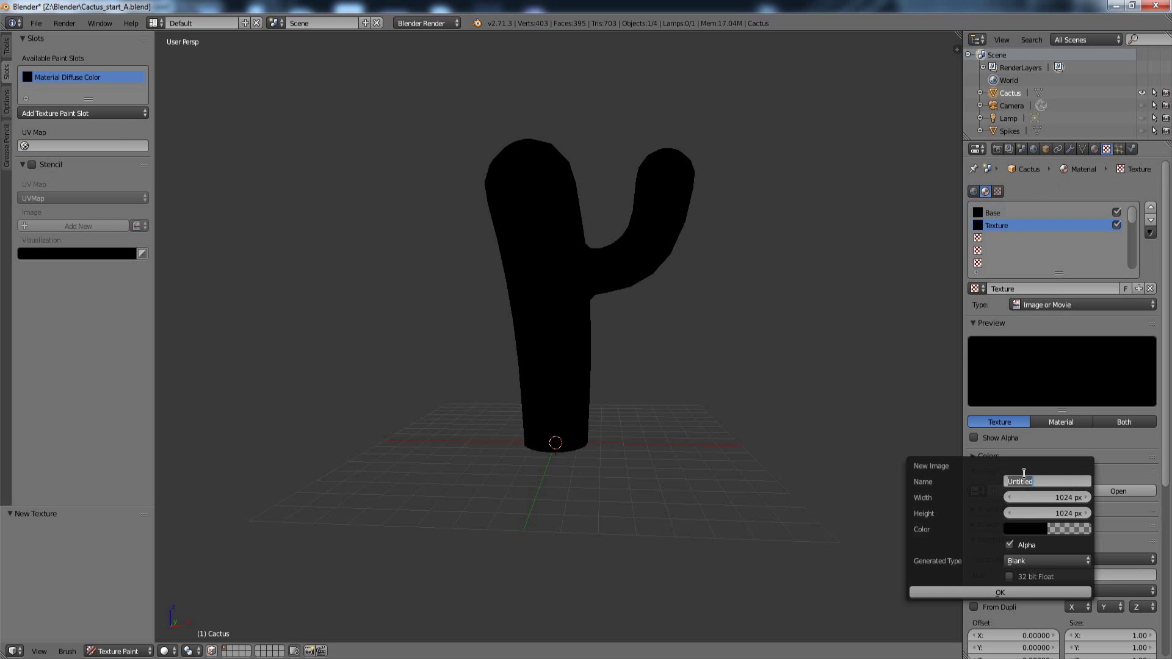
{"action": "type", "text": "Lines"}
{"action": "key", "text": "Return"}
{"action": "left_click", "coordinate": [1041, 529]}
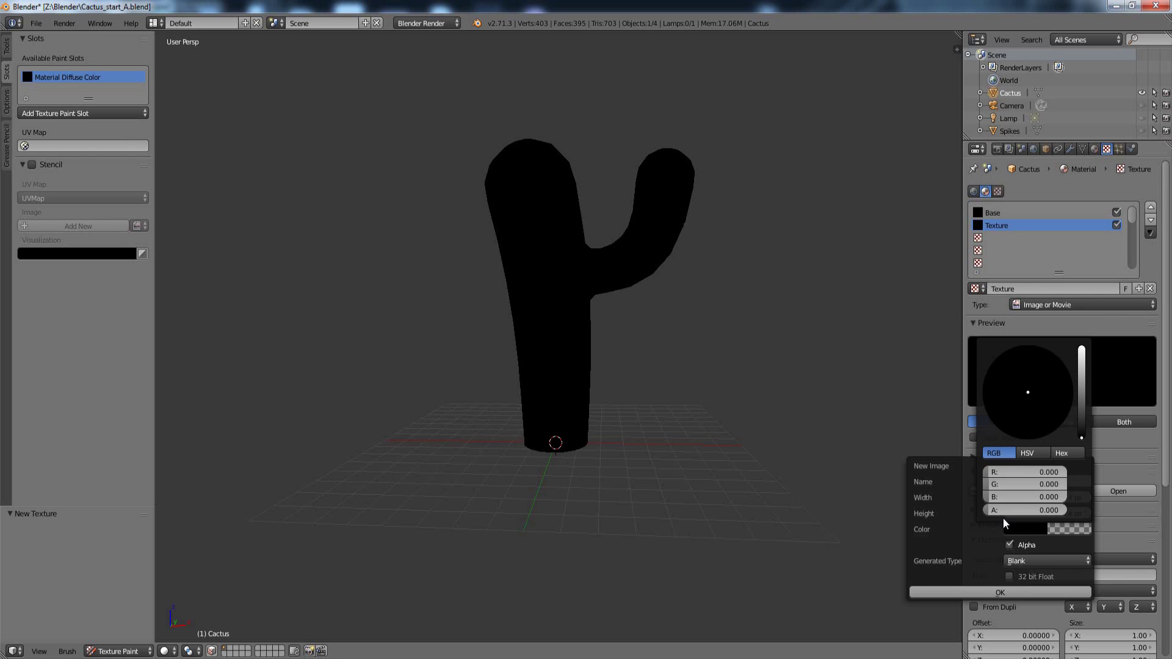
{"action": "left_click", "coordinate": [1008, 594]}
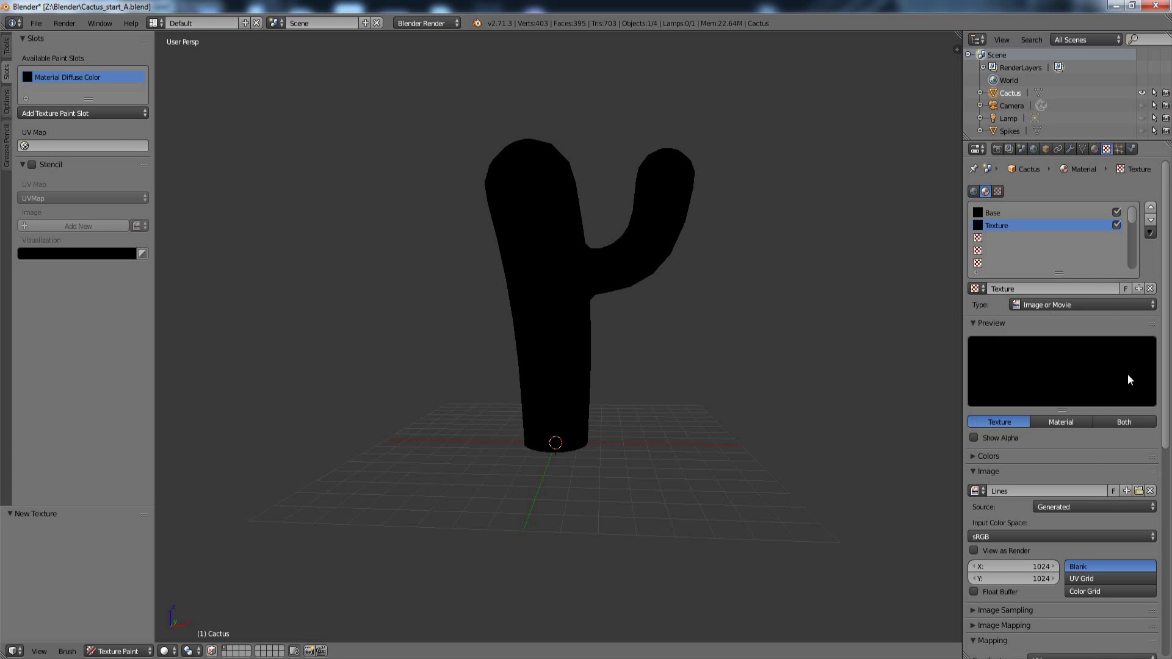
{"action": "left_click", "coordinate": [1119, 420]}
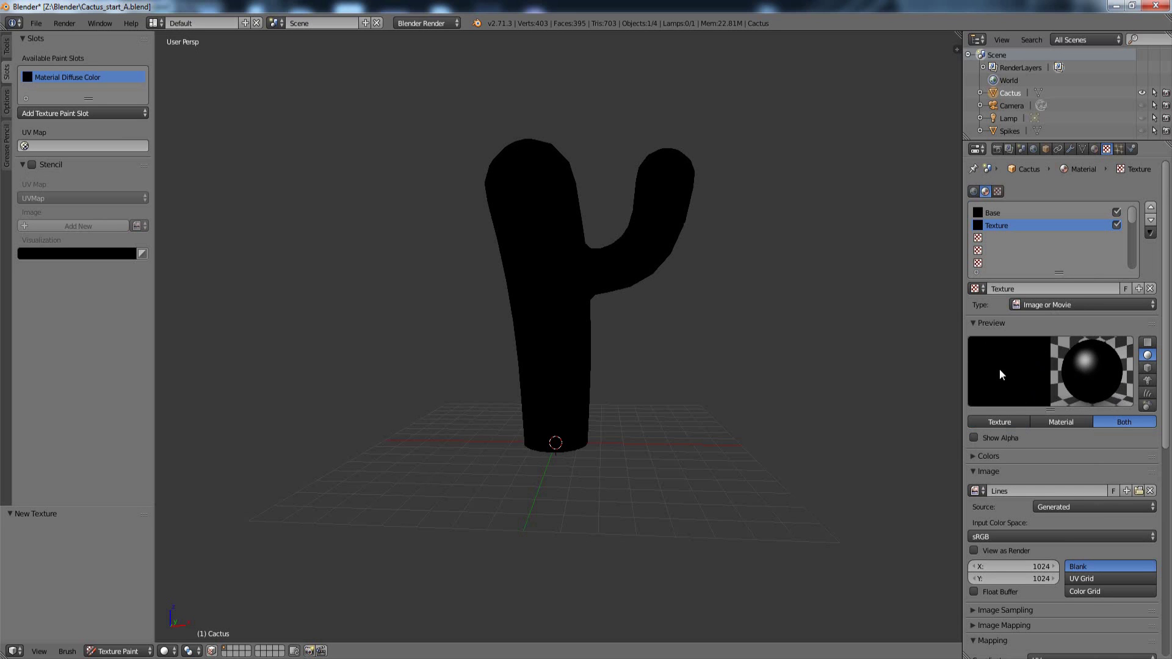
{"action": "left_click", "coordinate": [975, 438]}
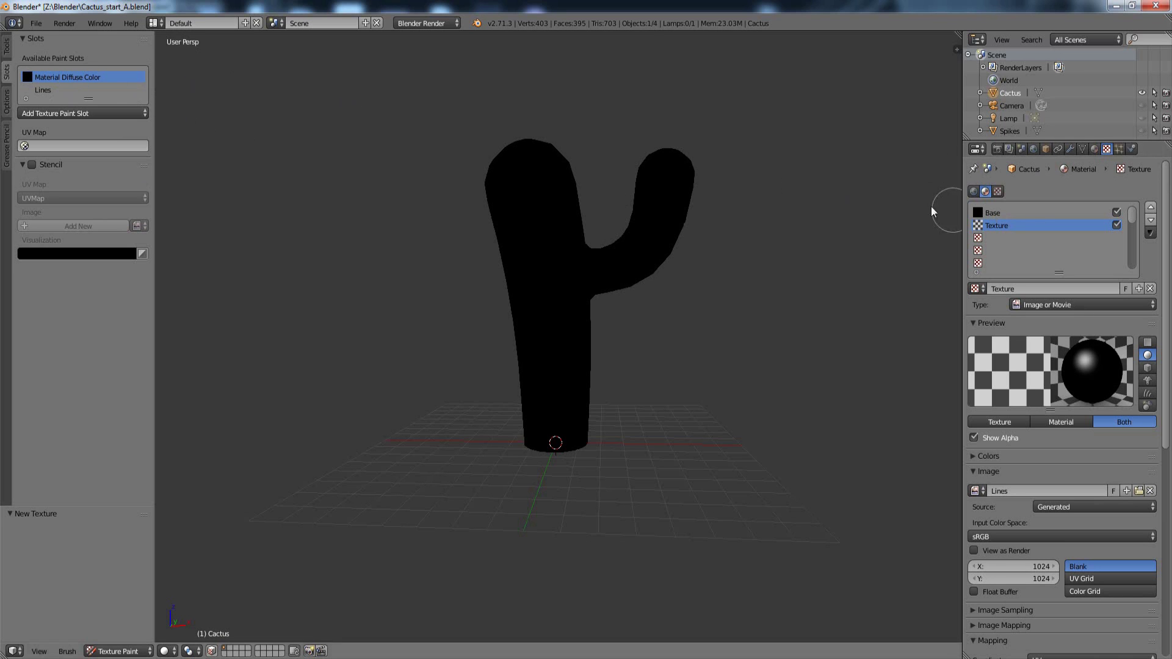
Step: Rename the cactus material's first paint slot to Base and the second texture to Lines
{"action": "double_click", "coordinate": [50, 75]}
{"action": "type", "text": "Base"}
{"action": "key", "text": "Return"}
{"action": "double_click", "coordinate": [999, 226]}
{"action": "type", "text": "Lion"}
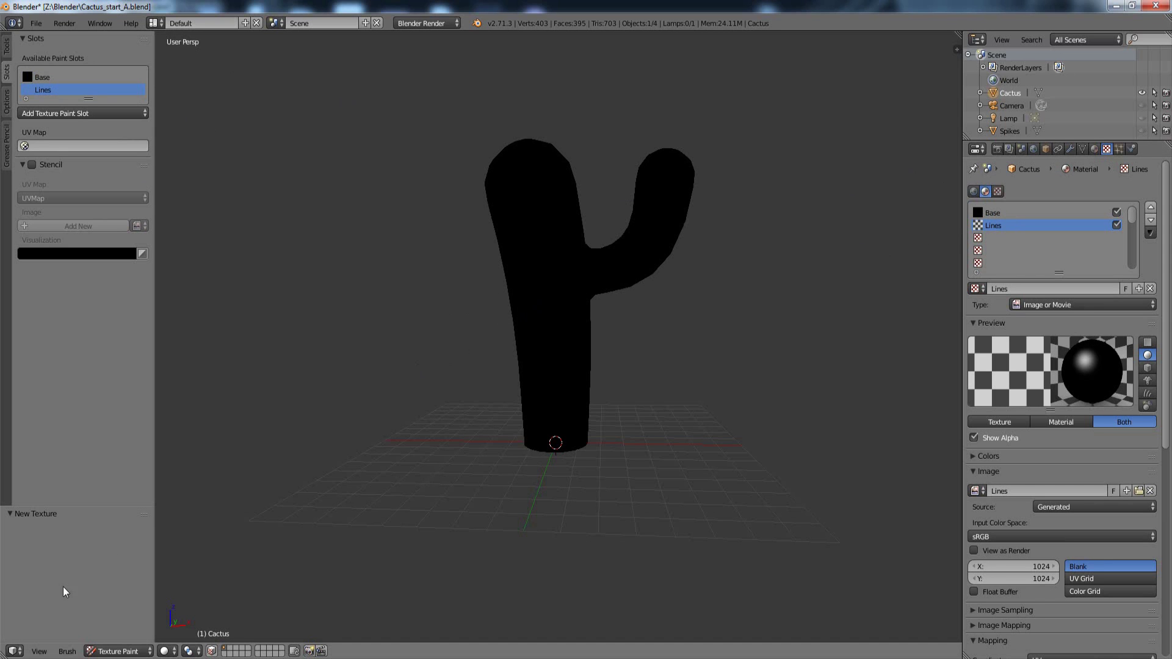
Step: Display the Base image in the UV/Image Editor and save it as Base.png in the Blender folder
{"action": "left_click", "coordinate": [13, 652]}
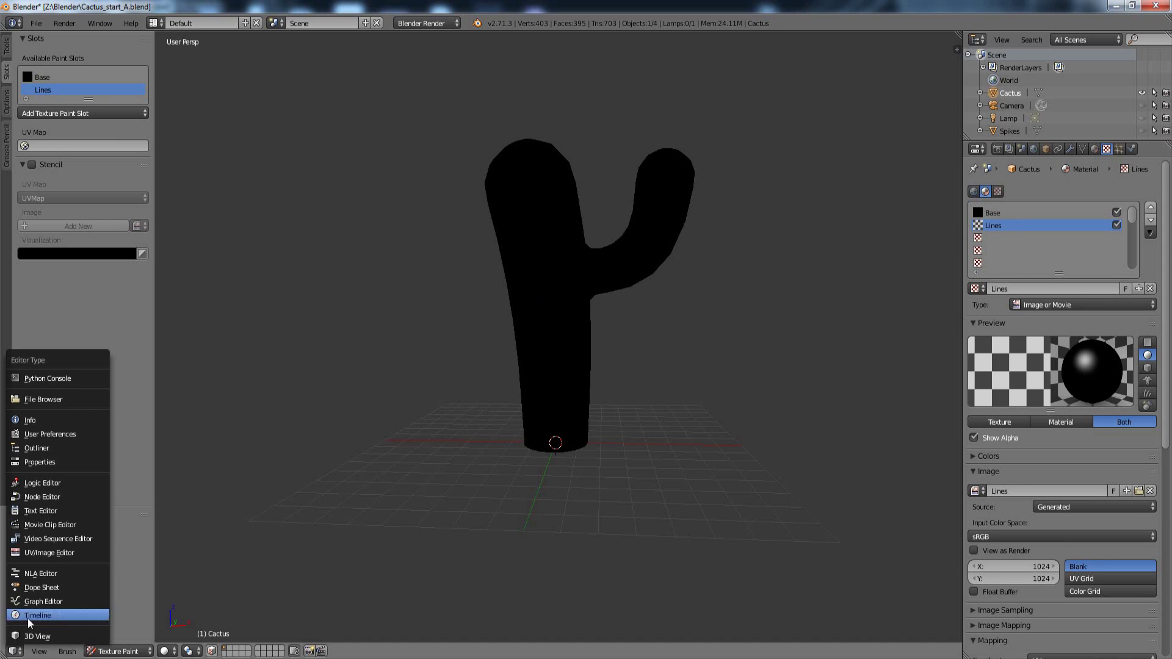
{"action": "left_click", "coordinate": [50, 557]}
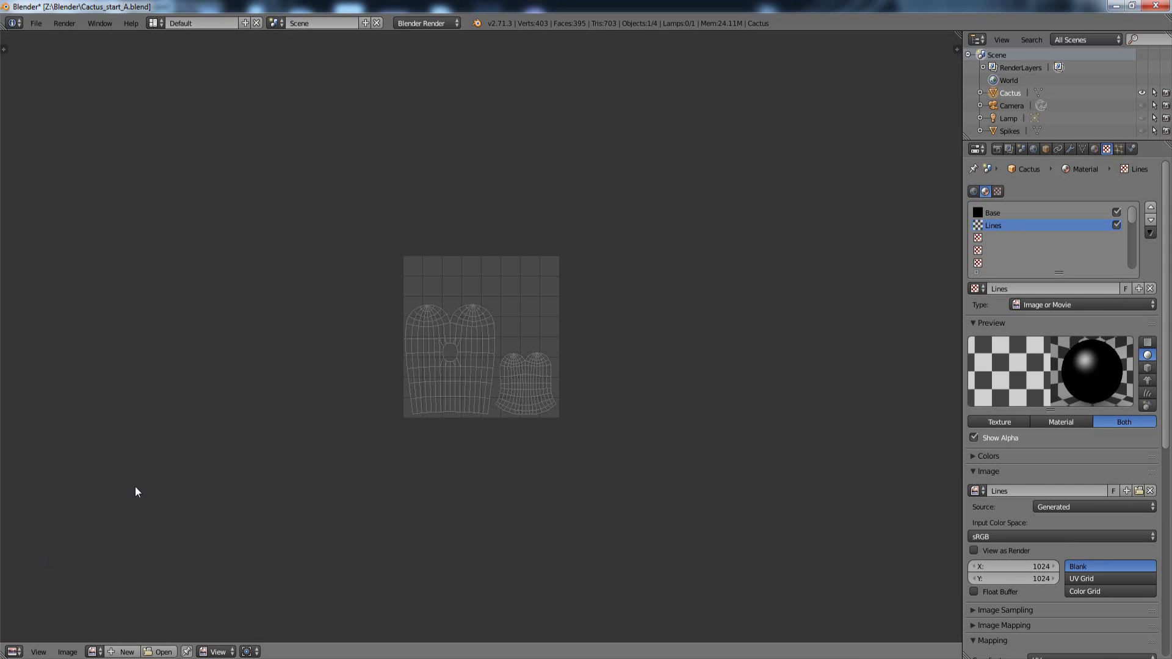
{"action": "left_click", "coordinate": [95, 652]}
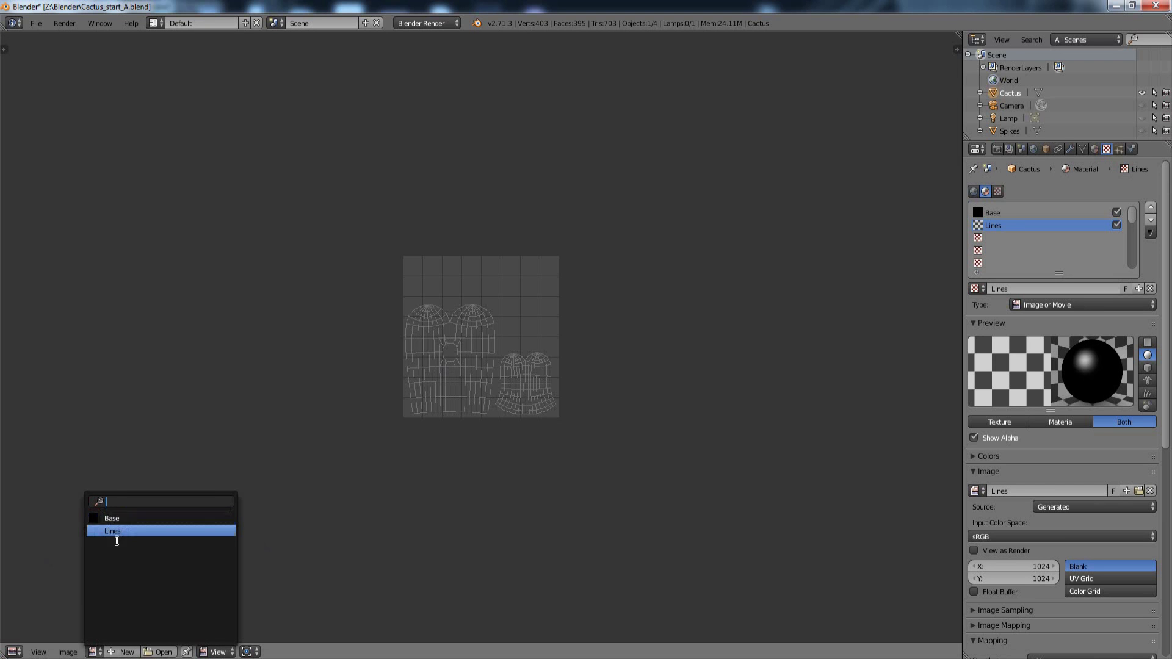
{"action": "left_click", "coordinate": [120, 519]}
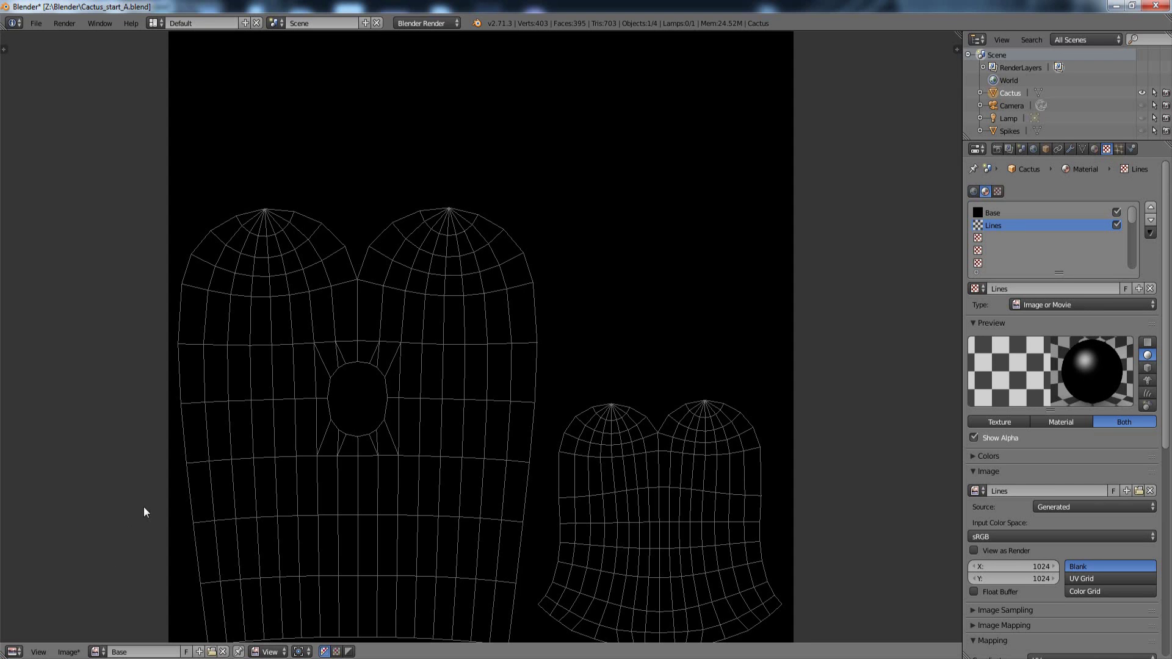
{"action": "left_click", "coordinate": [68, 652]}
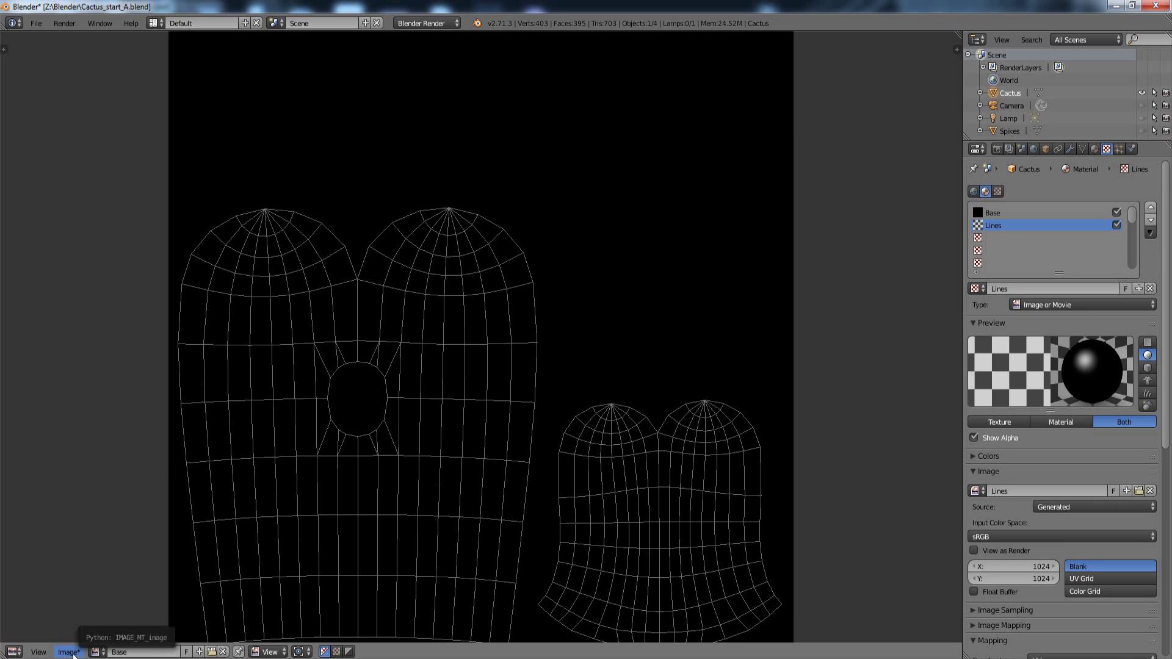
{"action": "left_click", "coordinate": [69, 652]}
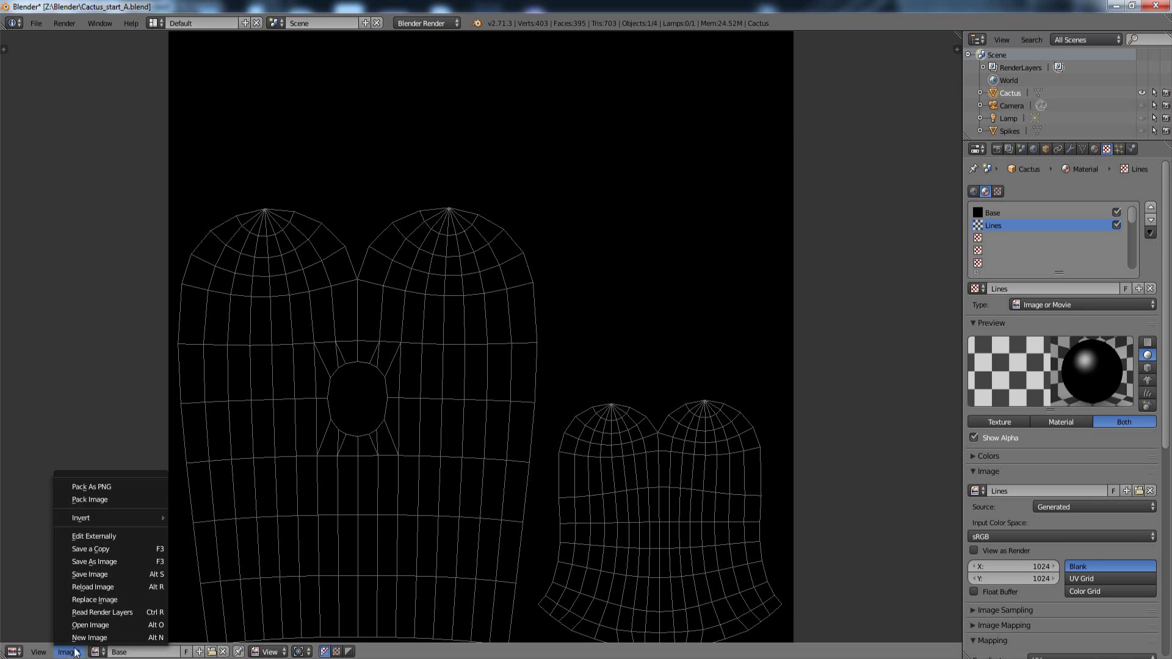
{"action": "left_click", "coordinate": [100, 561]}
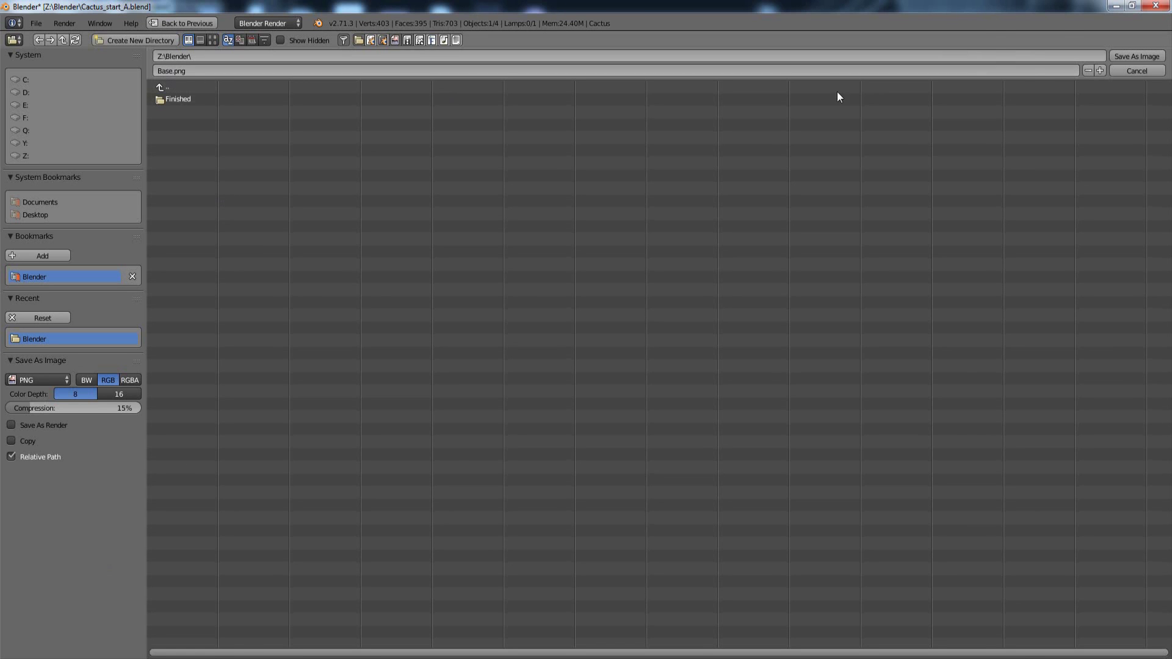
{"action": "left_click", "coordinate": [1131, 56]}
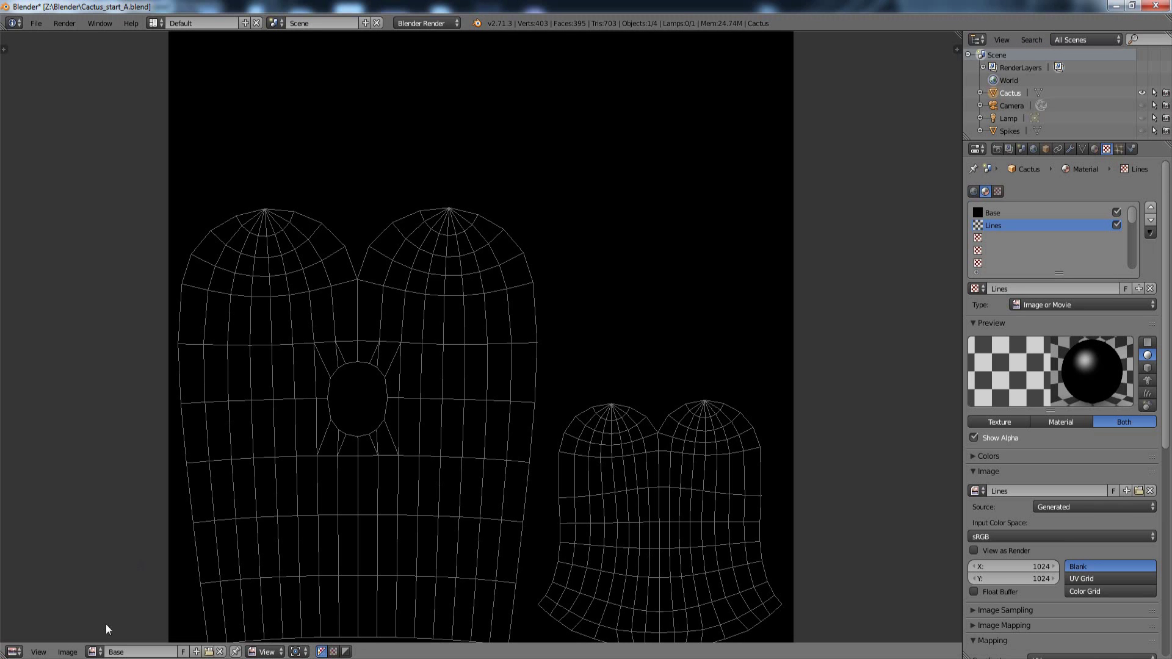
Step: Display the Lines image and save it as an RGBA PNG named Lines.png in the same folder
{"action": "left_click", "coordinate": [94, 651]}
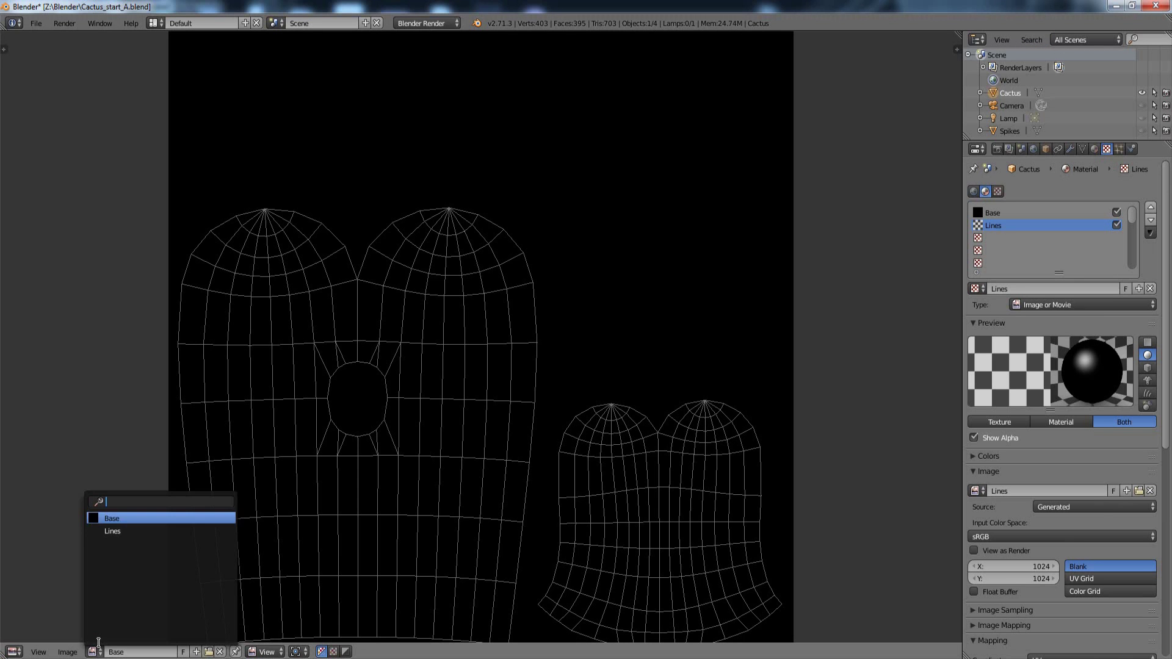
{"action": "left_click", "coordinate": [116, 532]}
{"action": "left_click", "coordinate": [76, 653]}
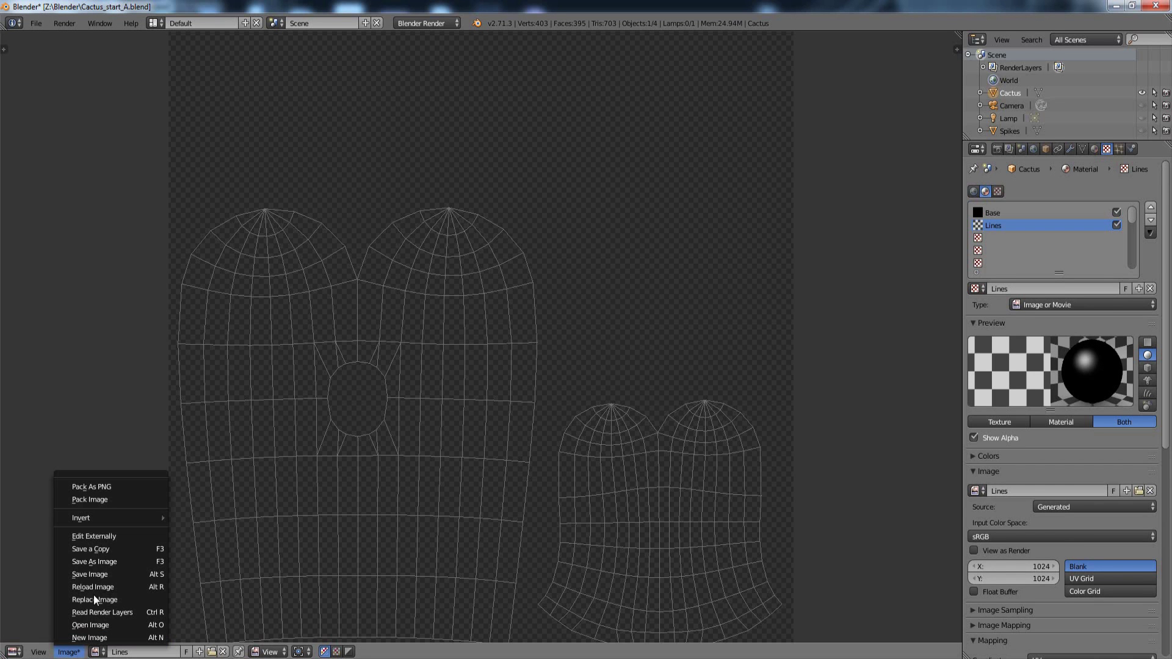
{"action": "left_click", "coordinate": [108, 562]}
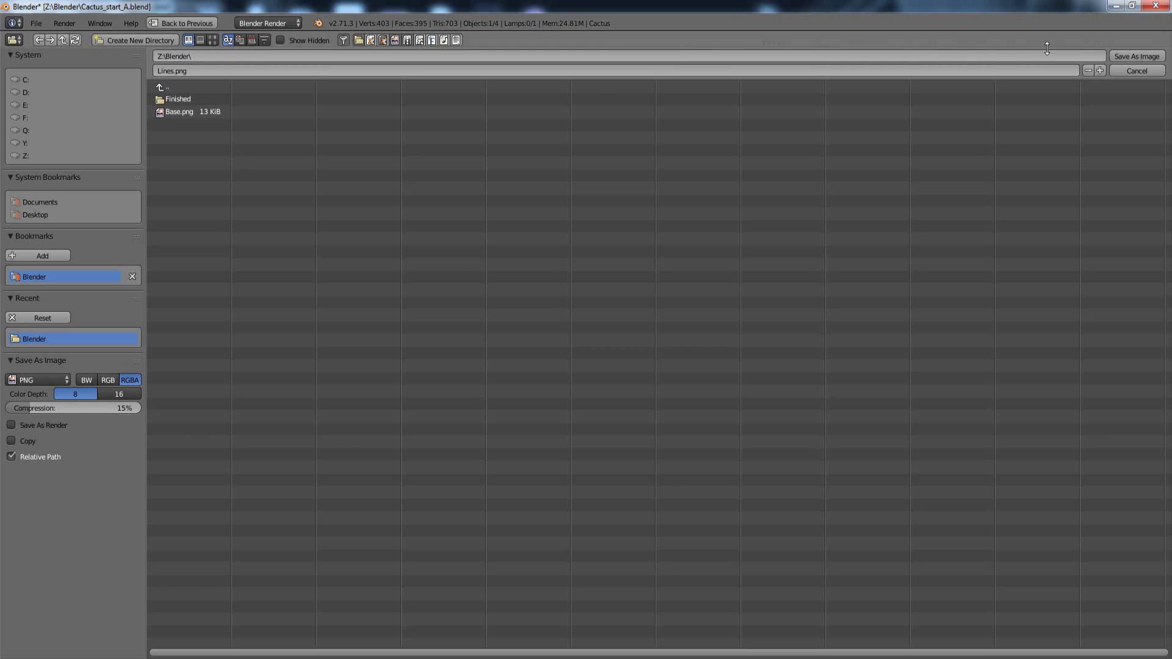
{"action": "left_click", "coordinate": [1131, 56]}
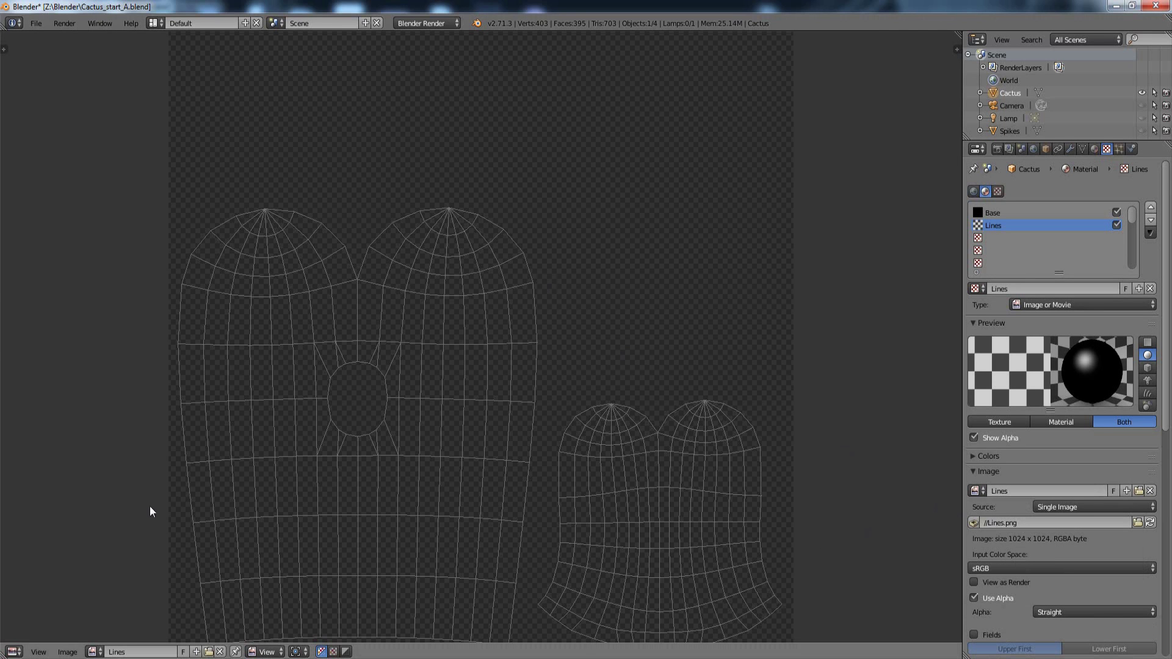
Step: Return the main area to the 3D View and save the cactus blend file
{"action": "left_click", "coordinate": [15, 652]}
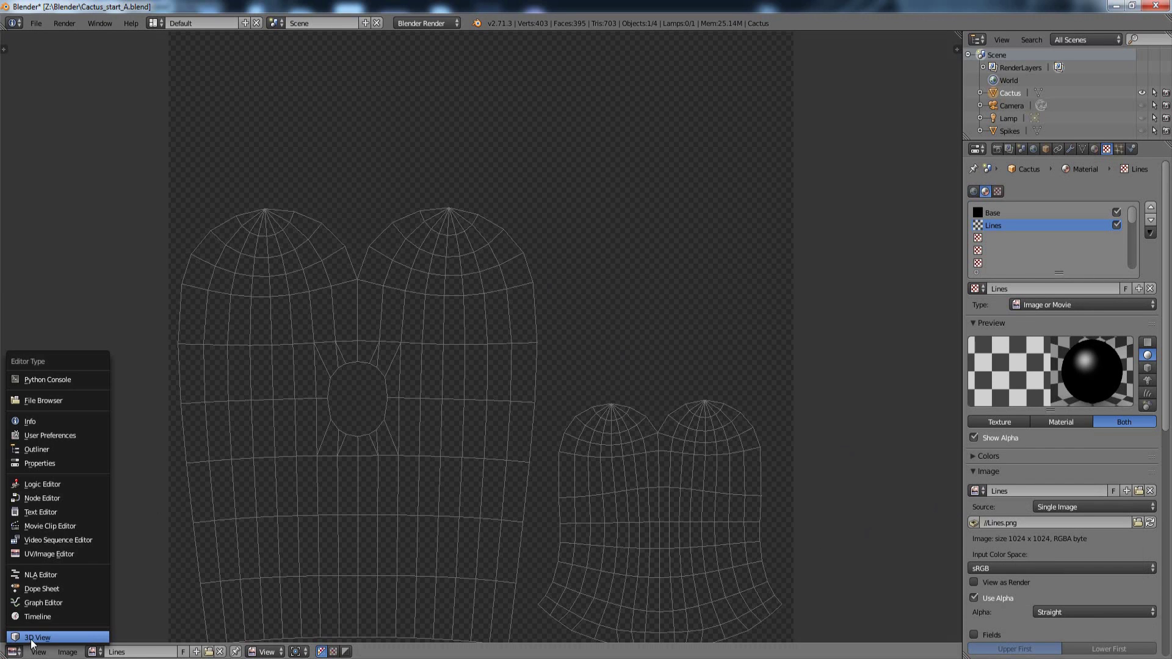
{"action": "left_click", "coordinate": [30, 638]}
{"action": "left_click", "coordinate": [37, 24]}
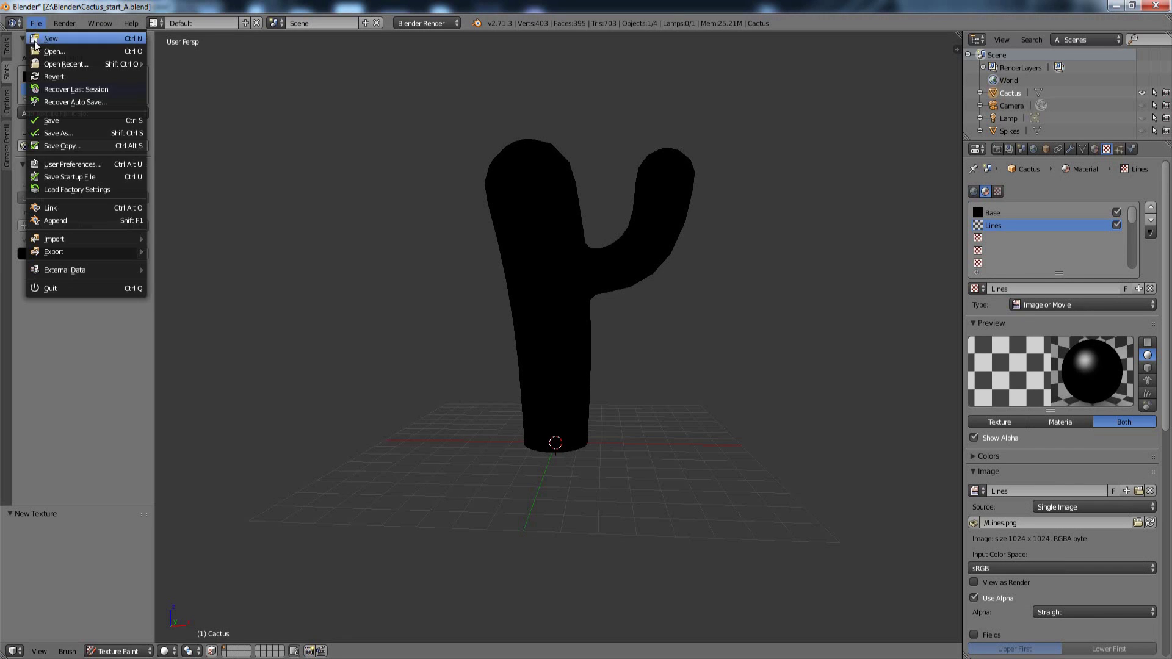
{"action": "left_click", "coordinate": [49, 120]}
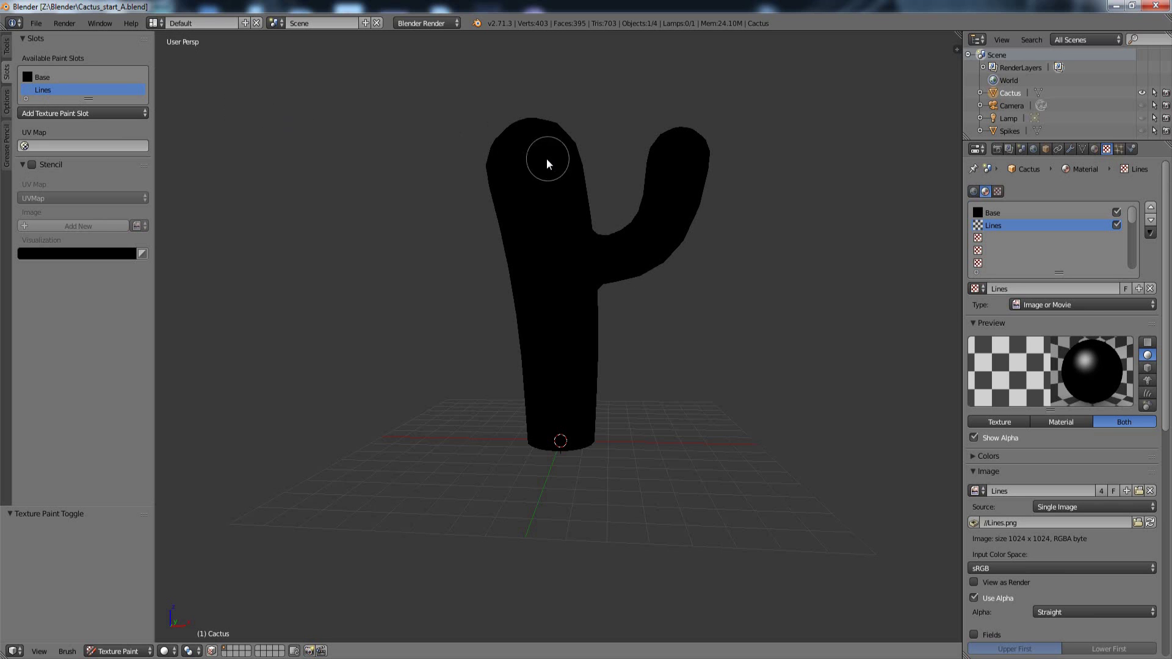
Step: Paint a test stroke down the trunk on the Lines slot, check it in the UV/Image Editor, and return to the 3D View
{"action": "left_click_drag", "start_coordinate": [541, 165], "coordinate": [559, 279]}
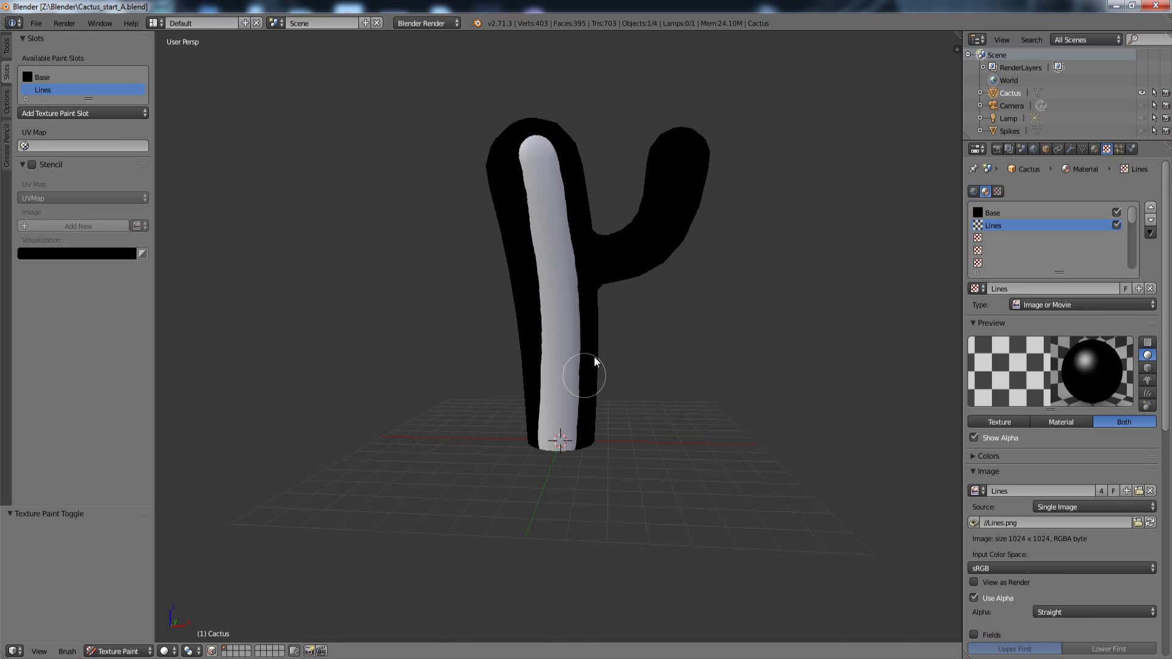
{"action": "scroll", "coordinate": [595, 361], "scroll_direction": "up", "scroll_amount": 5}
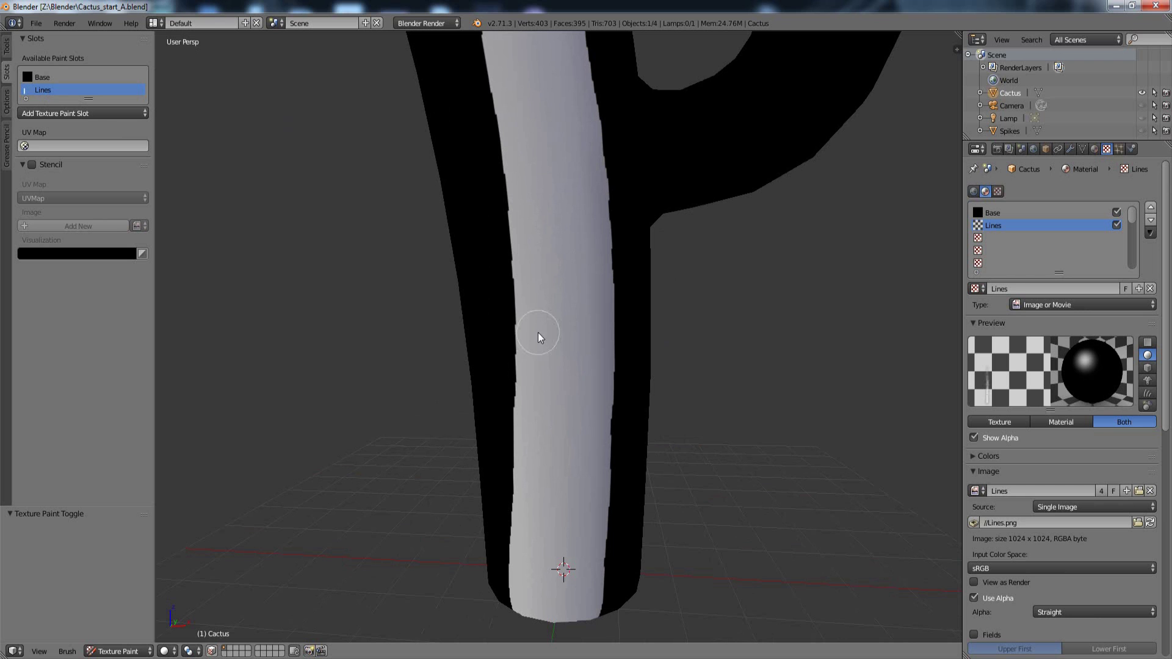
{"action": "left_click", "coordinate": [13, 651]}
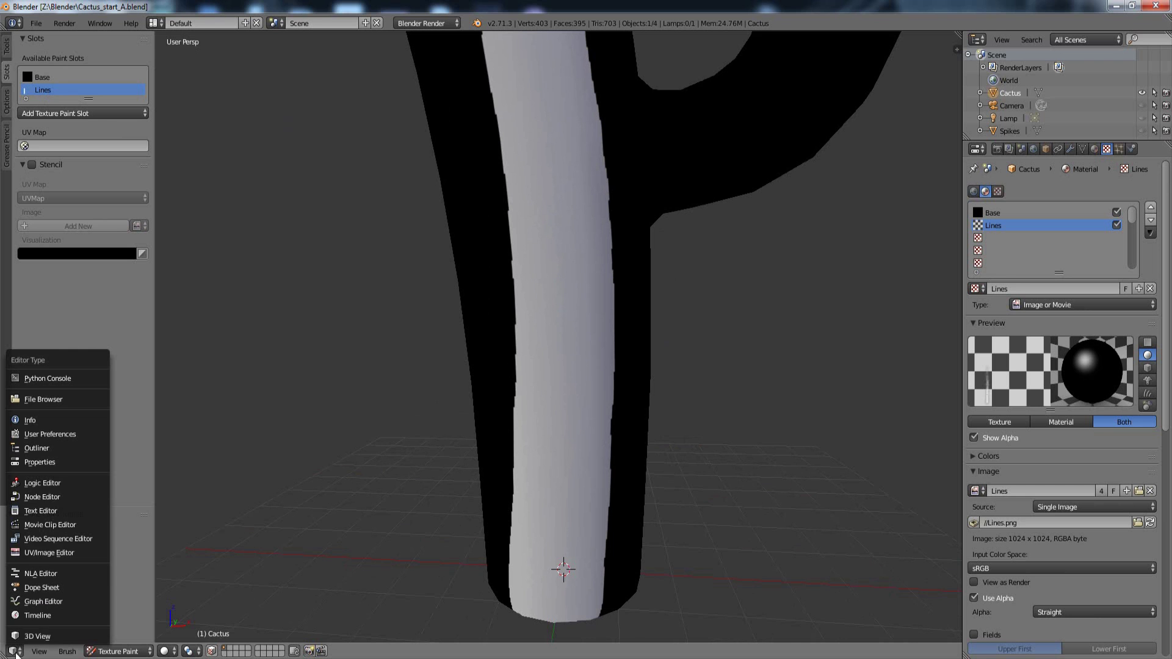
{"action": "left_click", "coordinate": [55, 557]}
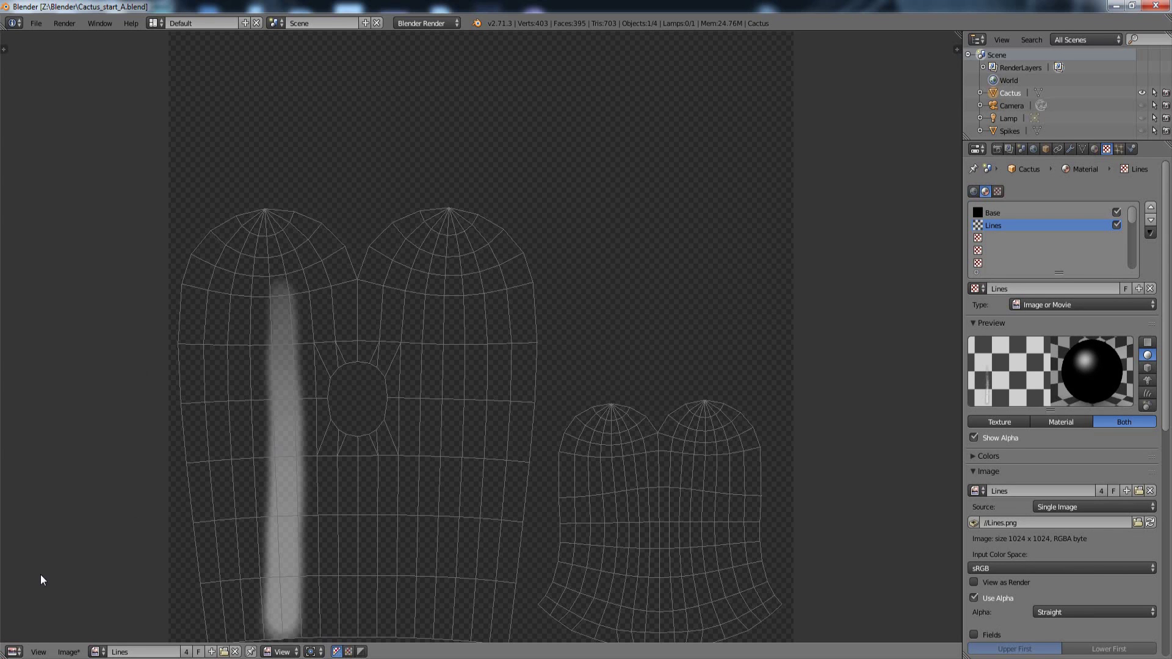
{"action": "left_click", "coordinate": [13, 651]}
{"action": "left_click", "coordinate": [46, 637]}
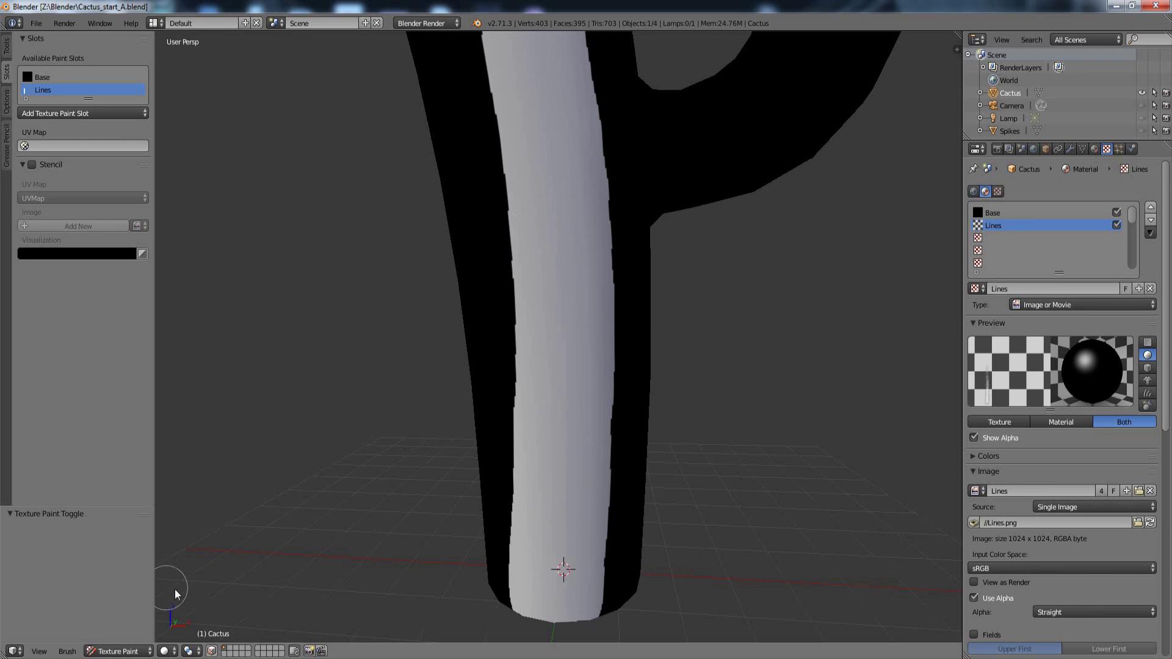
Step: Set the viewport shading to Material and make the cactus material Shadeless
{"action": "left_click", "coordinate": [165, 651]}
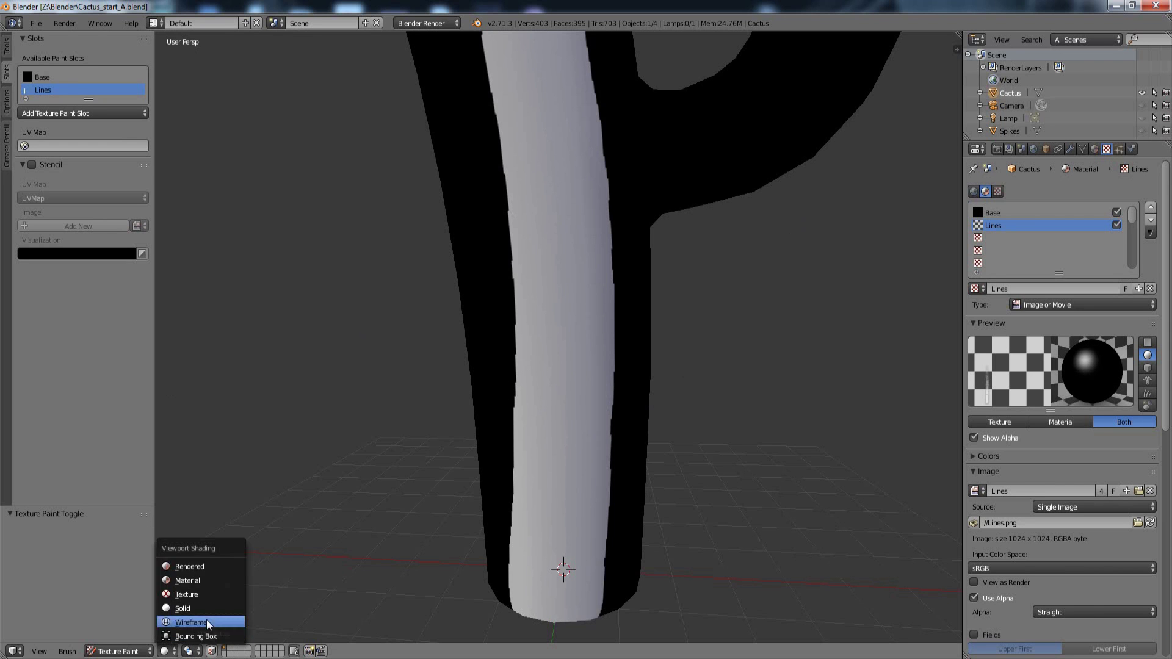
{"action": "left_click", "coordinate": [202, 580]}
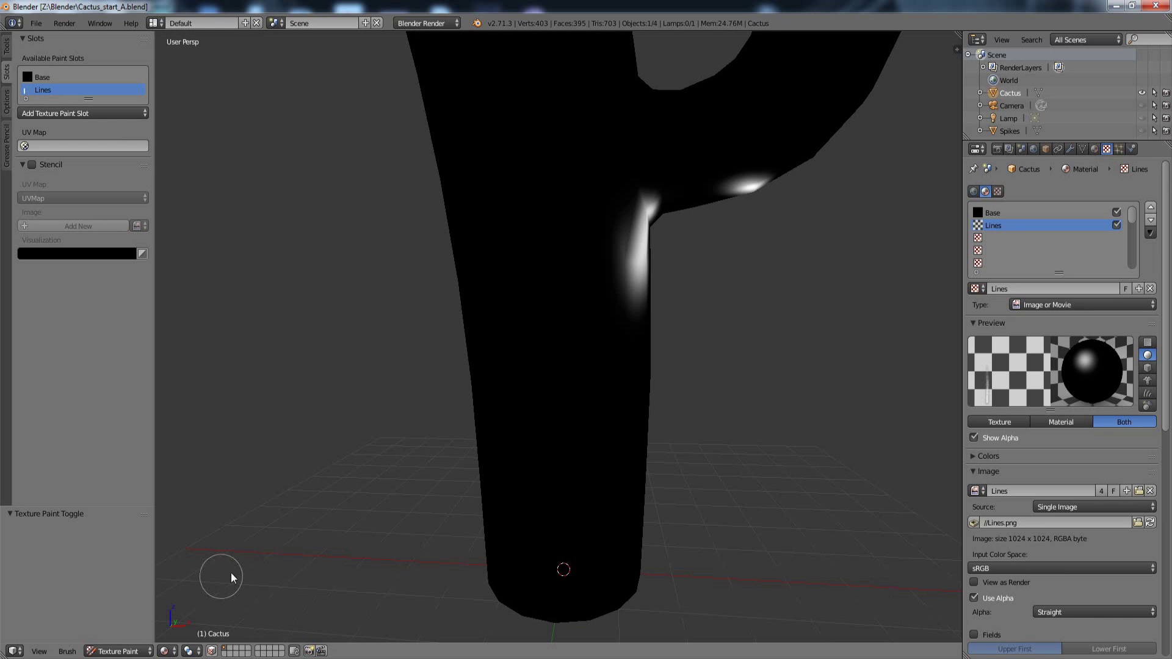
{"action": "scroll", "coordinate": [737, 283], "scroll_direction": "down", "scroll_amount": 5}
{"action": "middle_click_drag", "start_coordinate": [680, 348], "coordinate": [541, 300]}
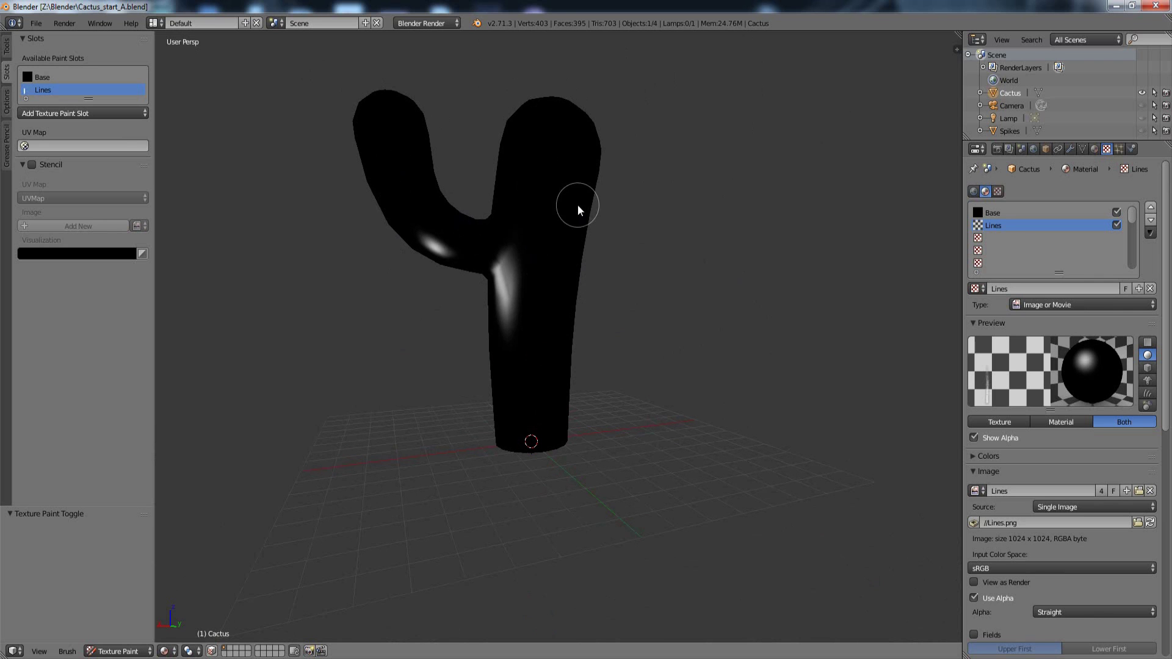
{"action": "mouse_move", "coordinate": [625, 262]}
{"action": "middle_mouse_down"}
{"action": "mouse_move", "coordinate": [775, 265]}
{"action": "mouse_move", "coordinate": [778, 247]}
{"action": "middle_mouse_up"}
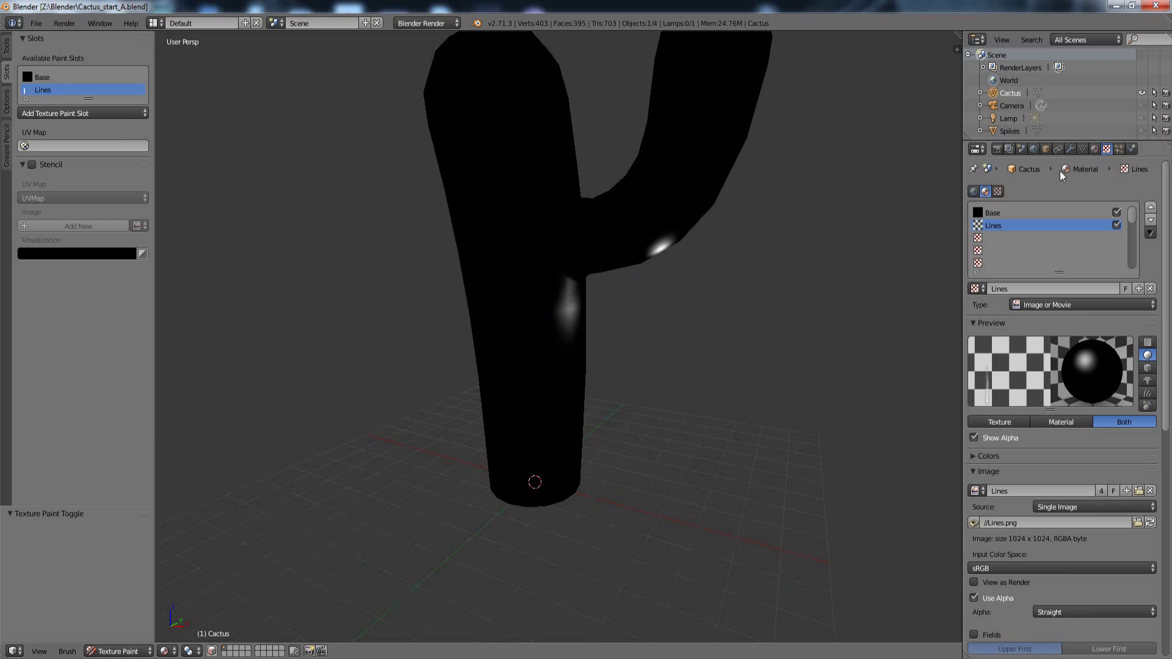
{"action": "left_click", "coordinate": [1095, 150]}
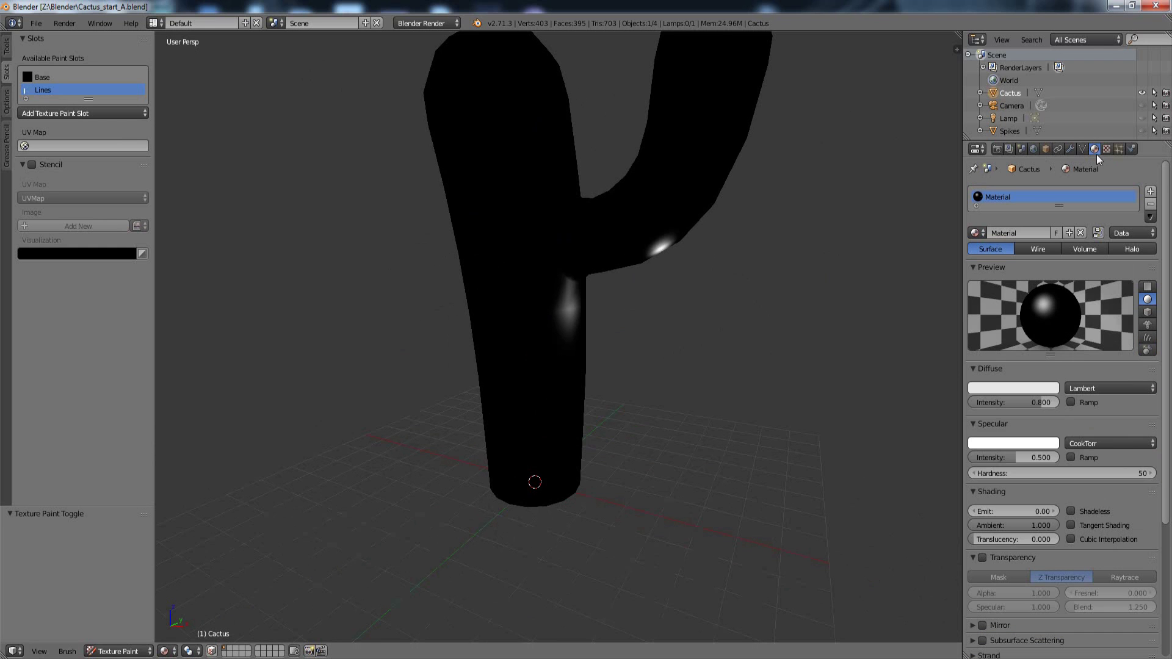
{"action": "left_click", "coordinate": [1072, 511]}
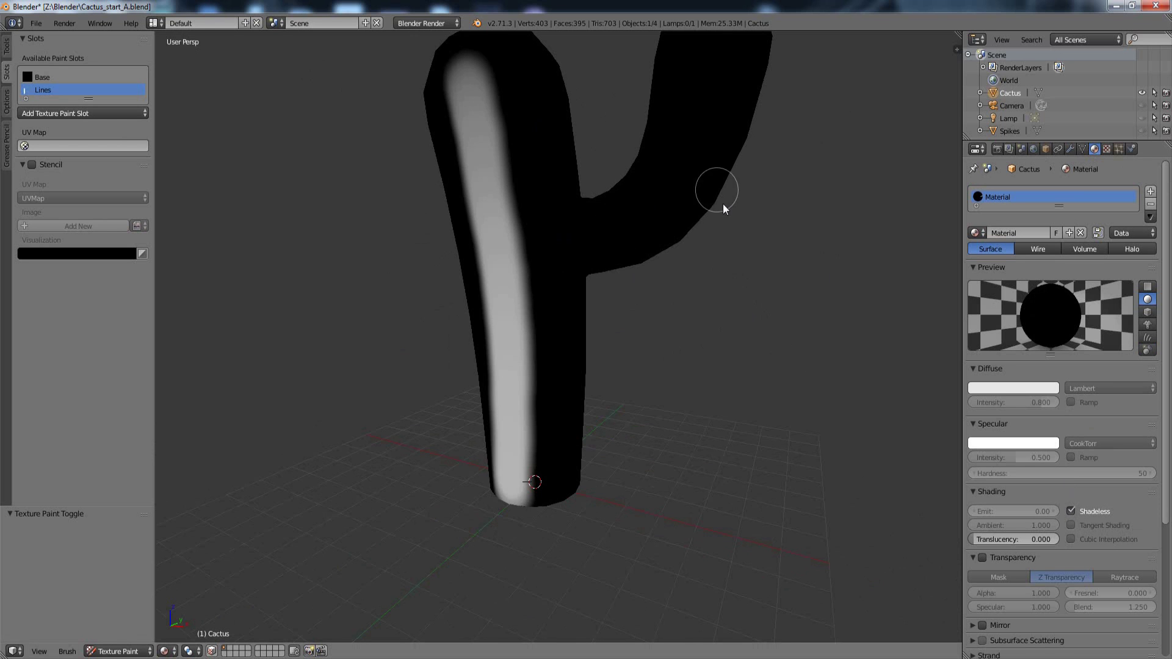
Step: Change the 3D View's material mode from Multitexture to GLSL and hide the view properties again
{"action": "middle_click_drag", "start_coordinate": [723, 205], "coordinate": [767, 253]}
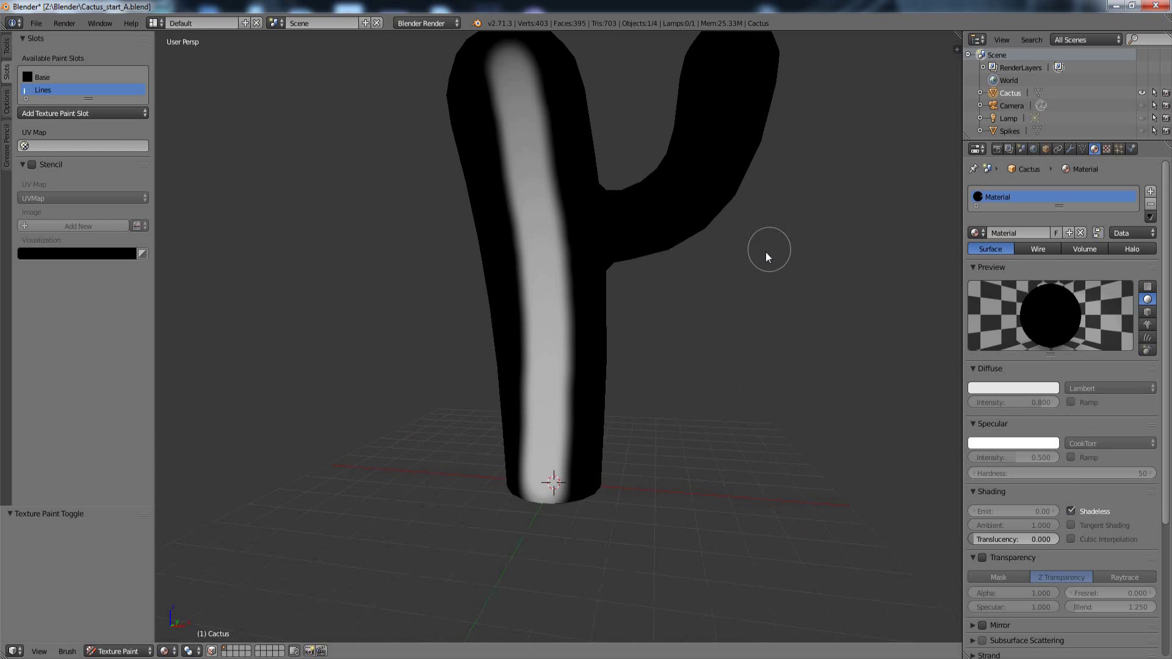
{"action": "scroll", "coordinate": [751, 262], "scroll_direction": "up", "scroll_amount": 4}
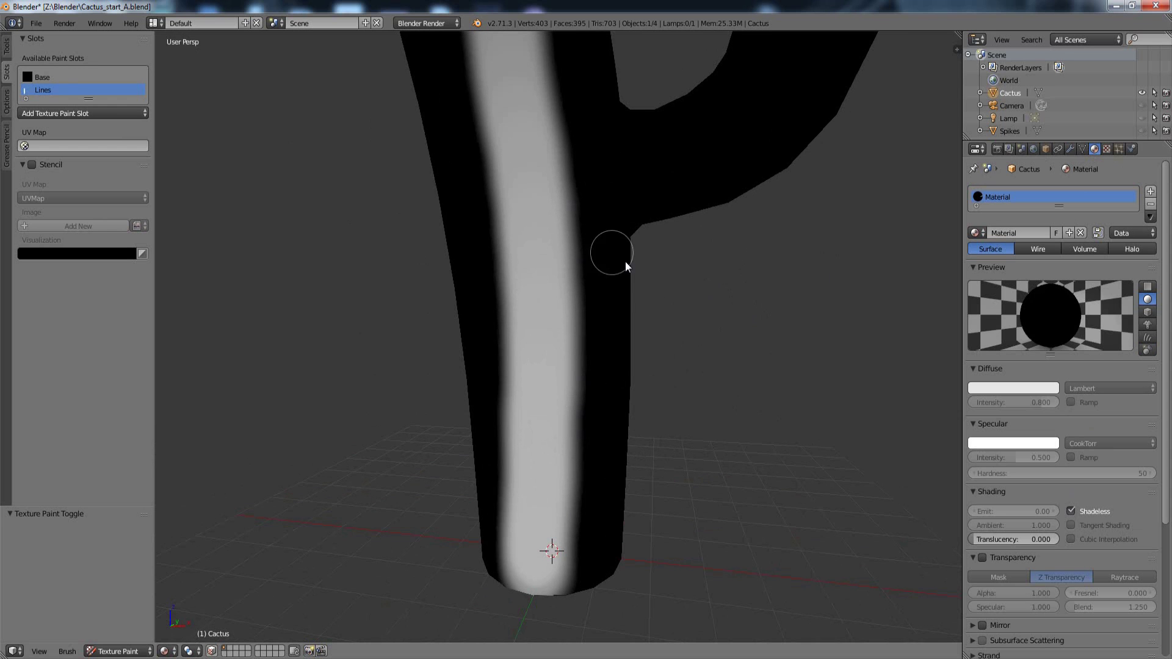
{"action": "key", "text": "n"}
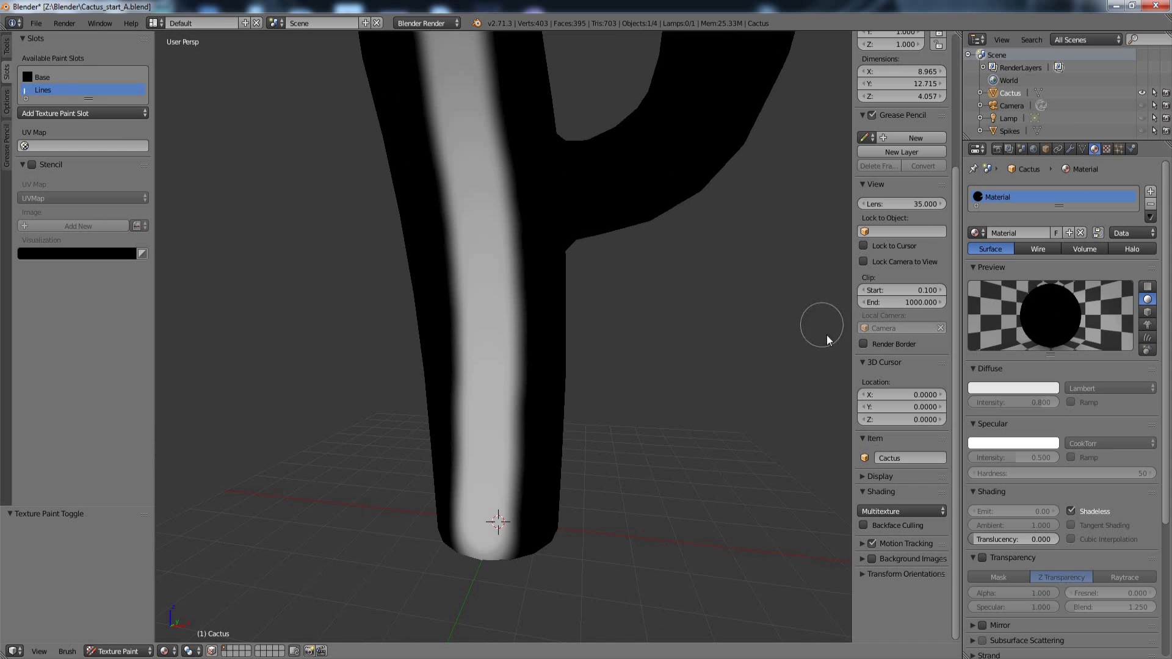
{"action": "left_click", "coordinate": [888, 511]}
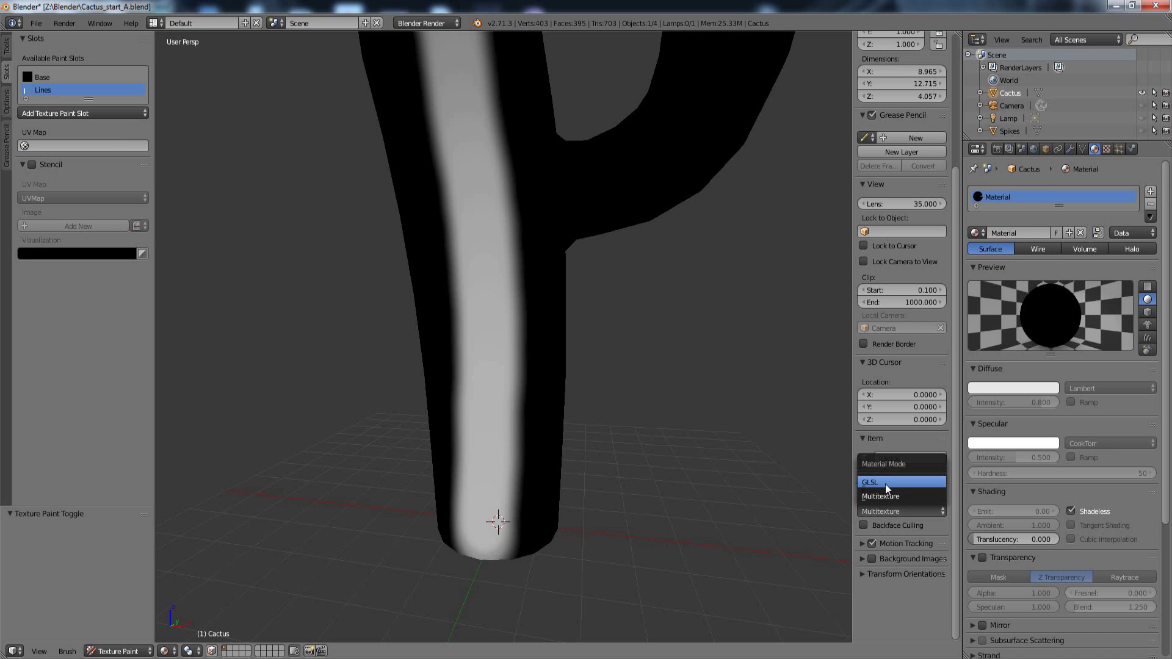
{"action": "left_click", "coordinate": [882, 483]}
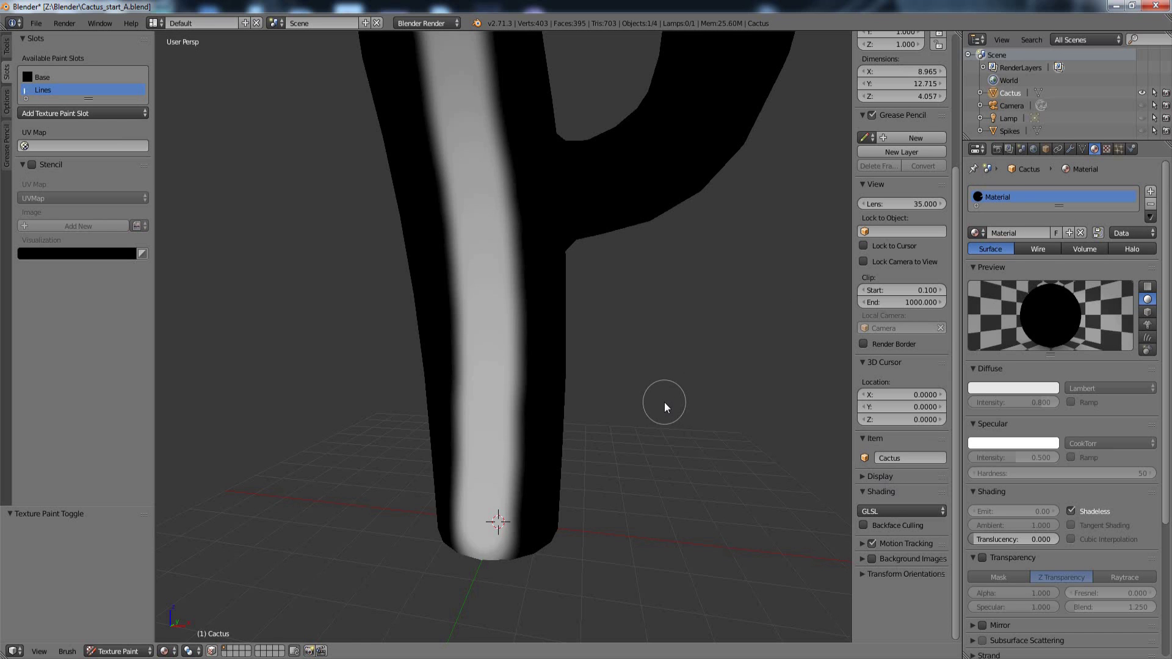
{"action": "key", "text": "n"}
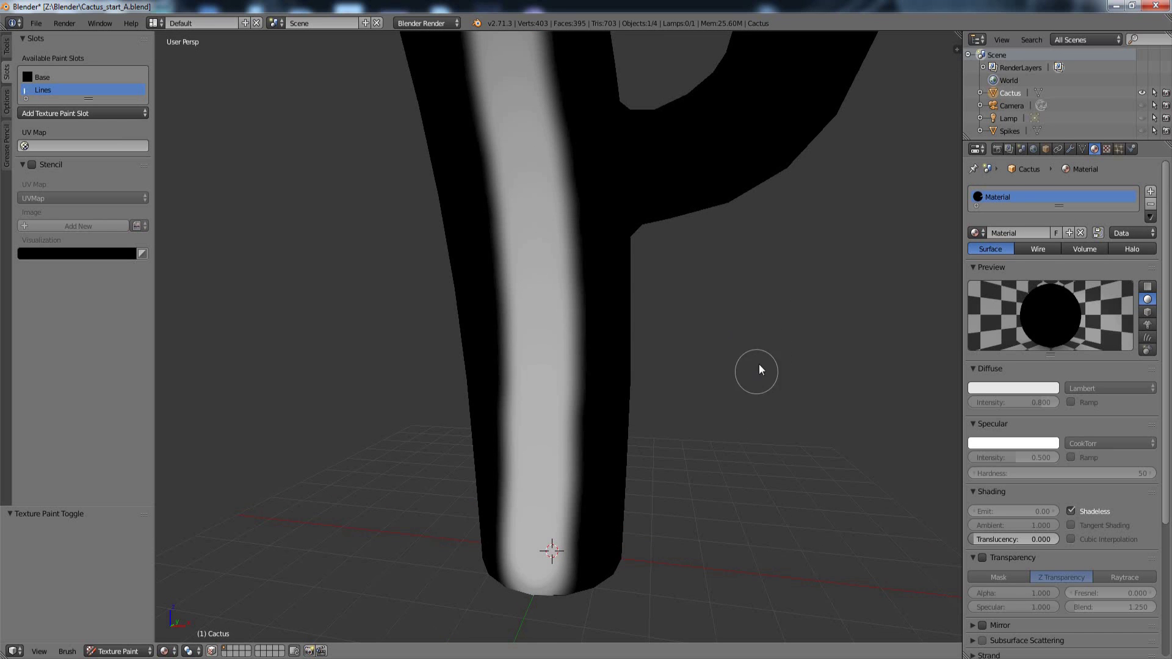
Step: Undo the test brush stroke on the cactus trunk
{"action": "scroll", "coordinate": [760, 363], "scroll_direction": "down", "scroll_amount": 3}
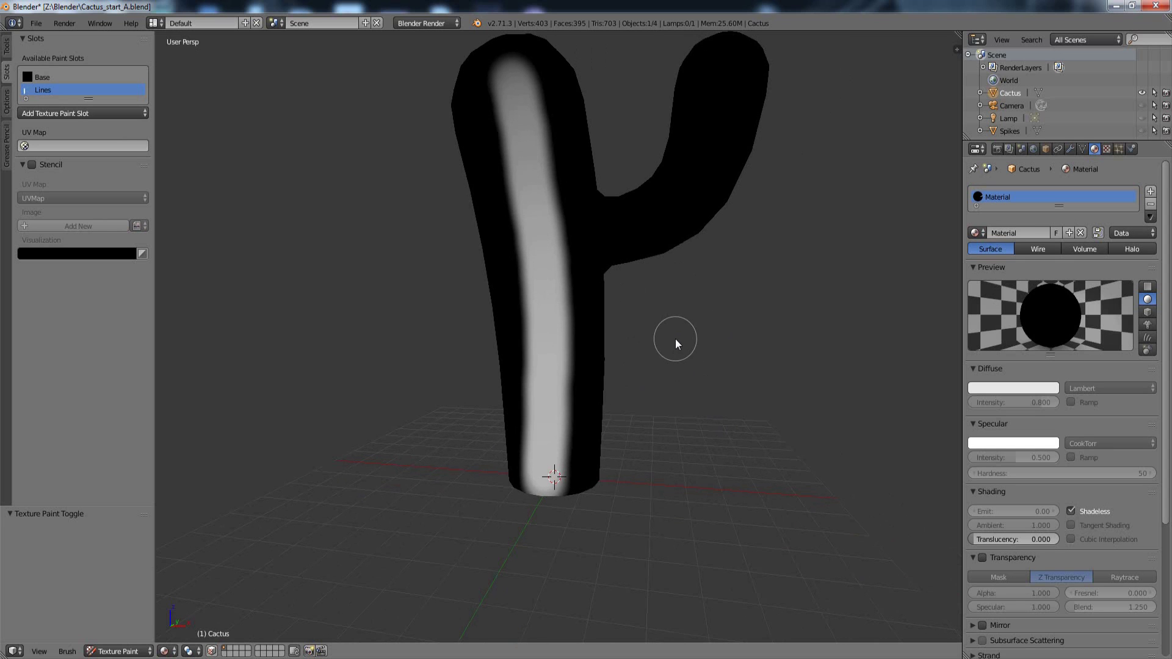
{"action": "key", "text": "ctrl+z"}
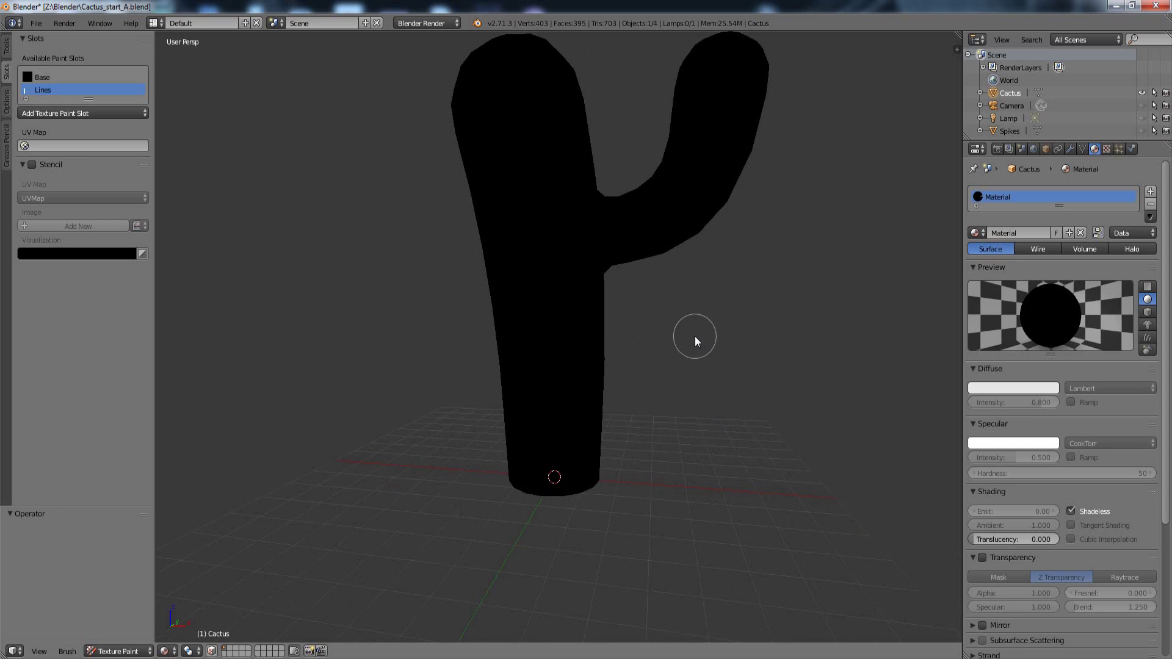
Step: Save the blend file and make Base the active texture paint slot
{"action": "left_click", "coordinate": [36, 23]}
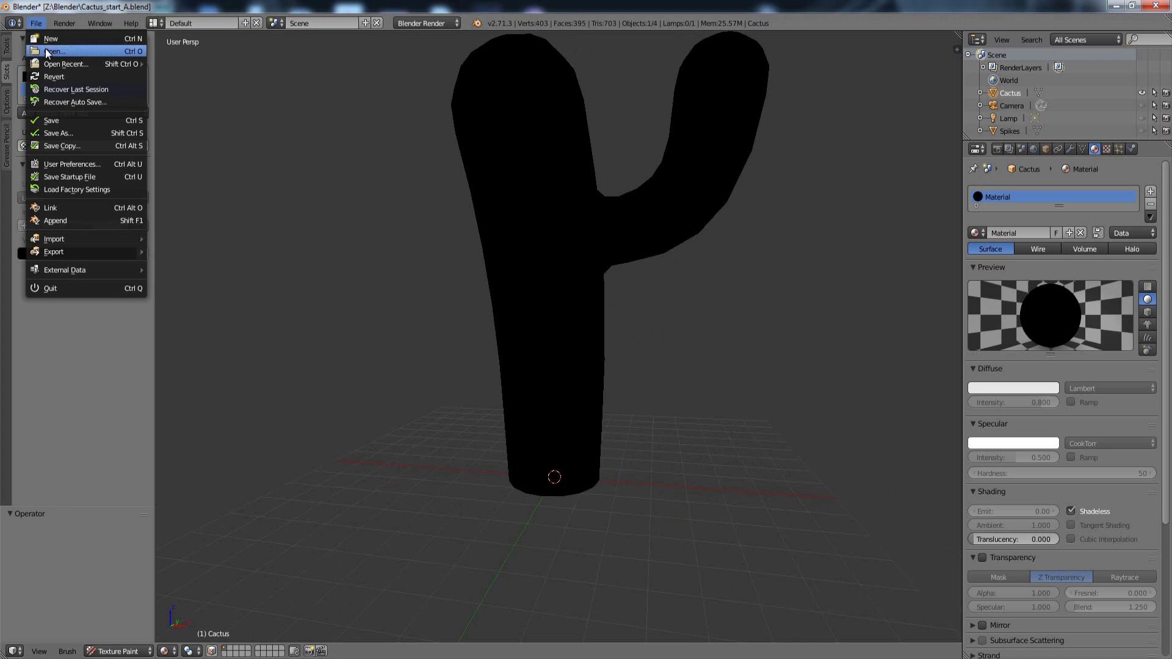
{"action": "left_click", "coordinate": [66, 119]}
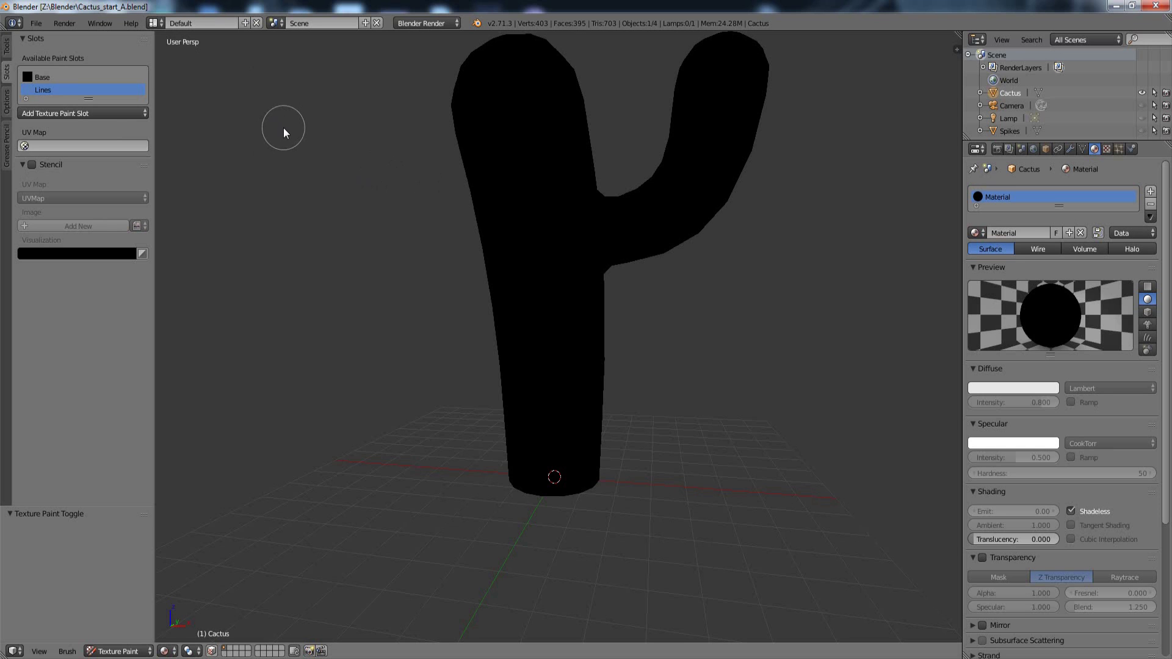
{"action": "left_click", "coordinate": [48, 78]}
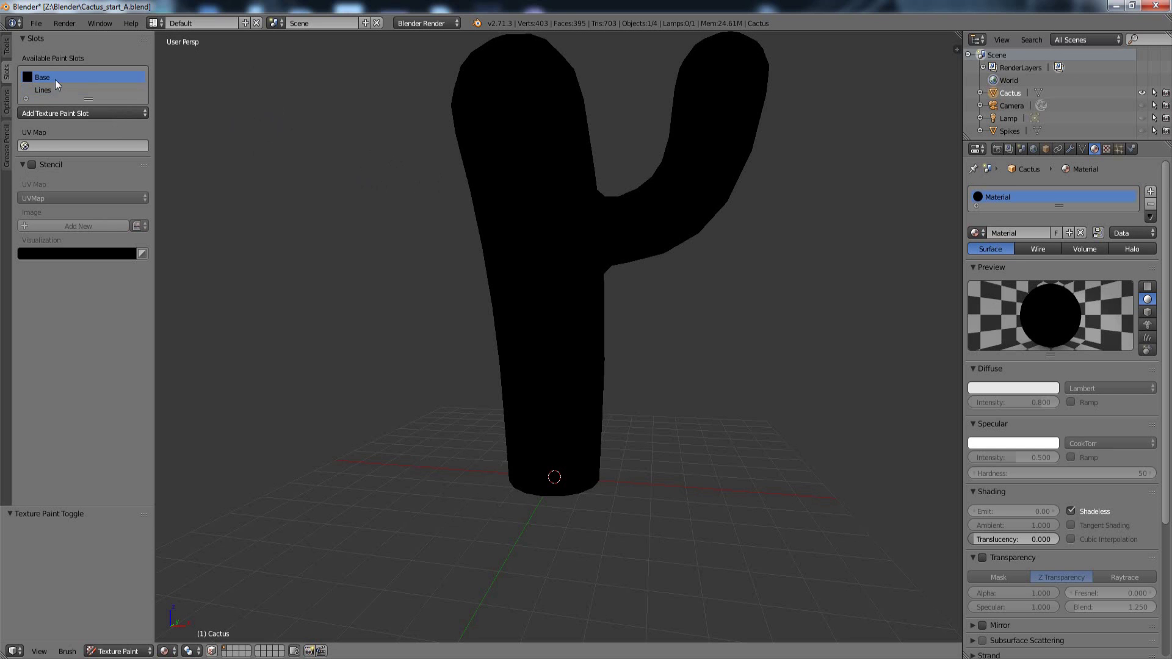
Step: Switch to the Fill brush with strength 1.000 and a medium green colour
{"action": "left_click", "coordinate": [7, 48]}
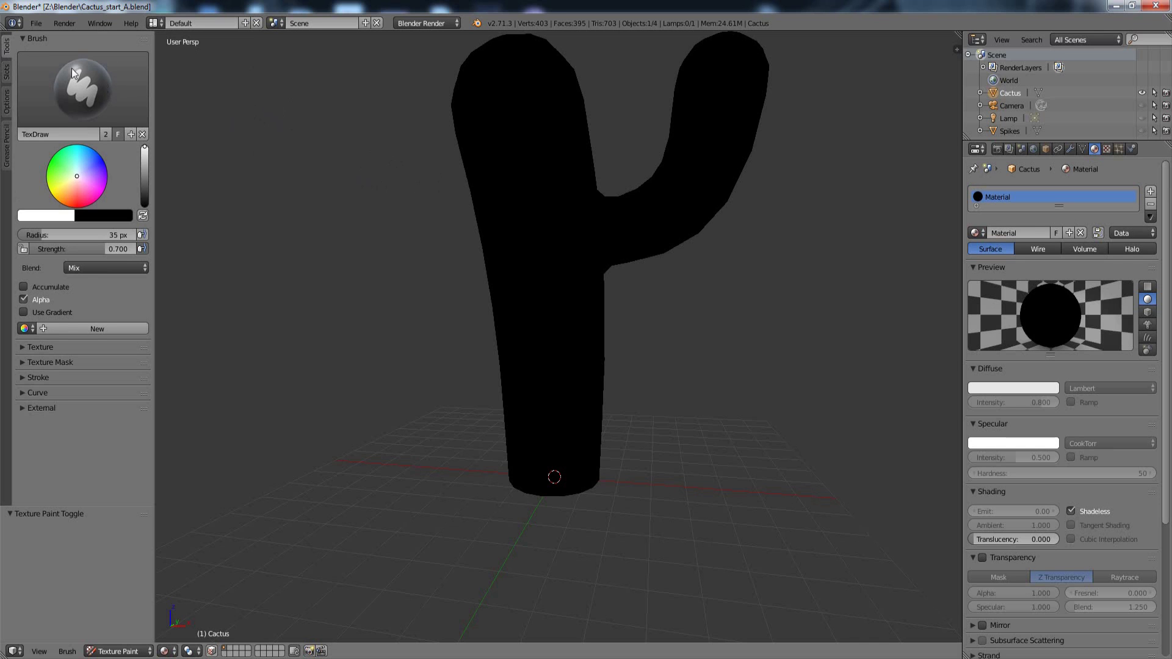
{"action": "left_click", "coordinate": [88, 96]}
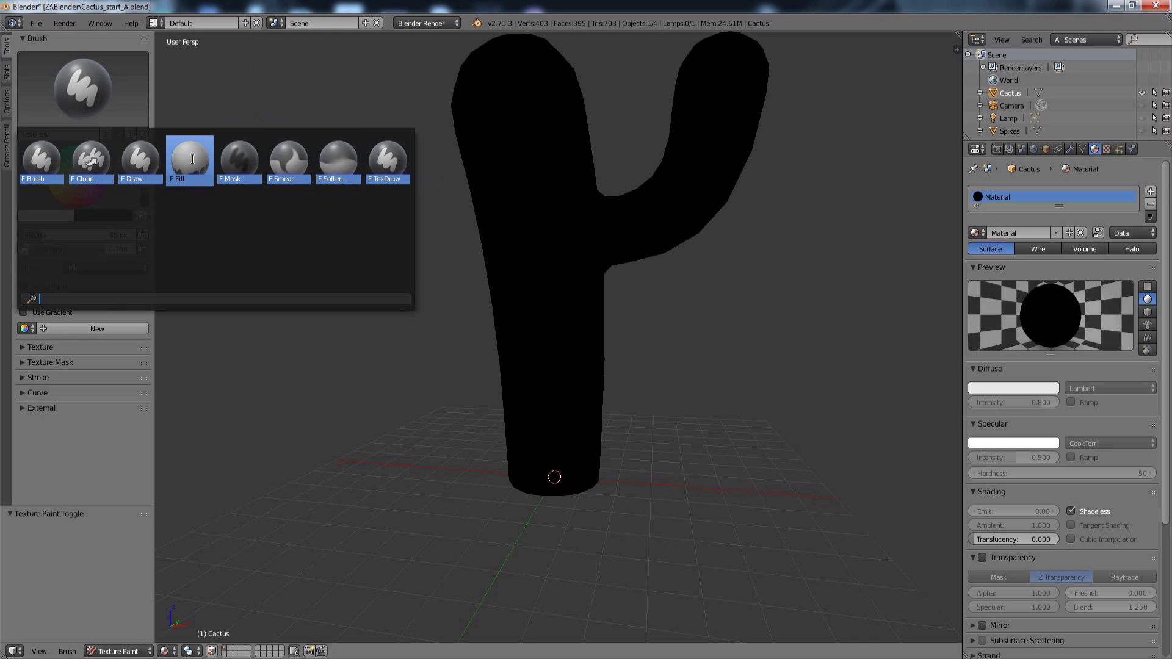
{"action": "left_click", "coordinate": [186, 164]}
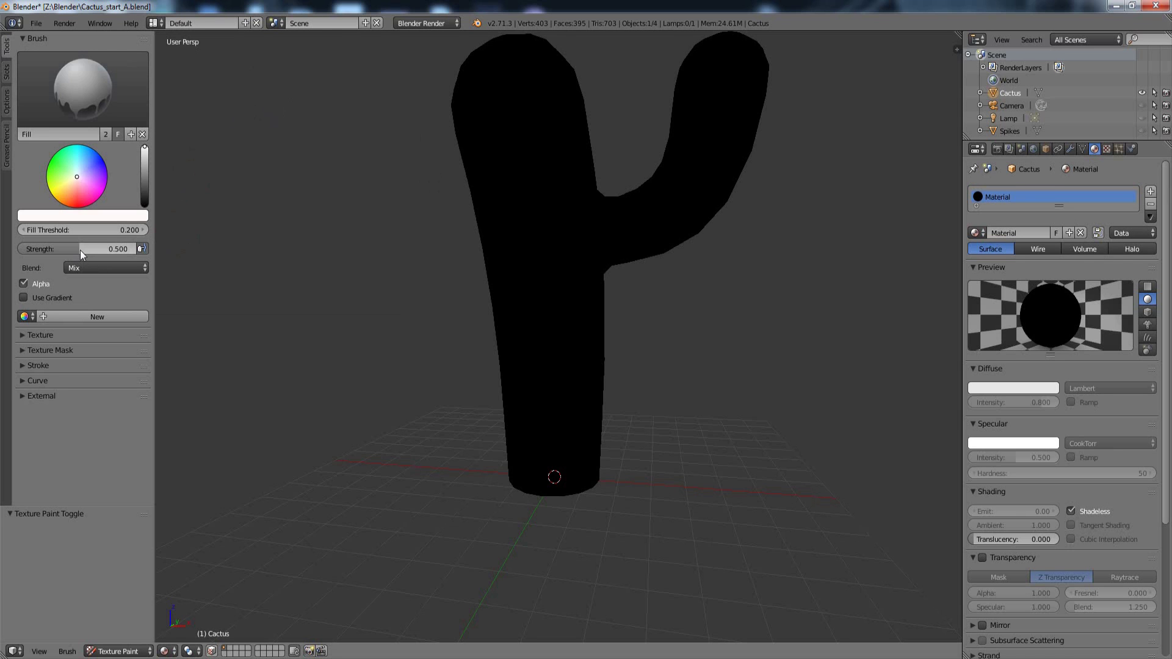
{"action": "left_click_drag", "start_coordinate": [82, 250], "coordinate": [95, 252]}
{"action": "left_click_drag", "start_coordinate": [74, 173], "coordinate": [64, 167]}
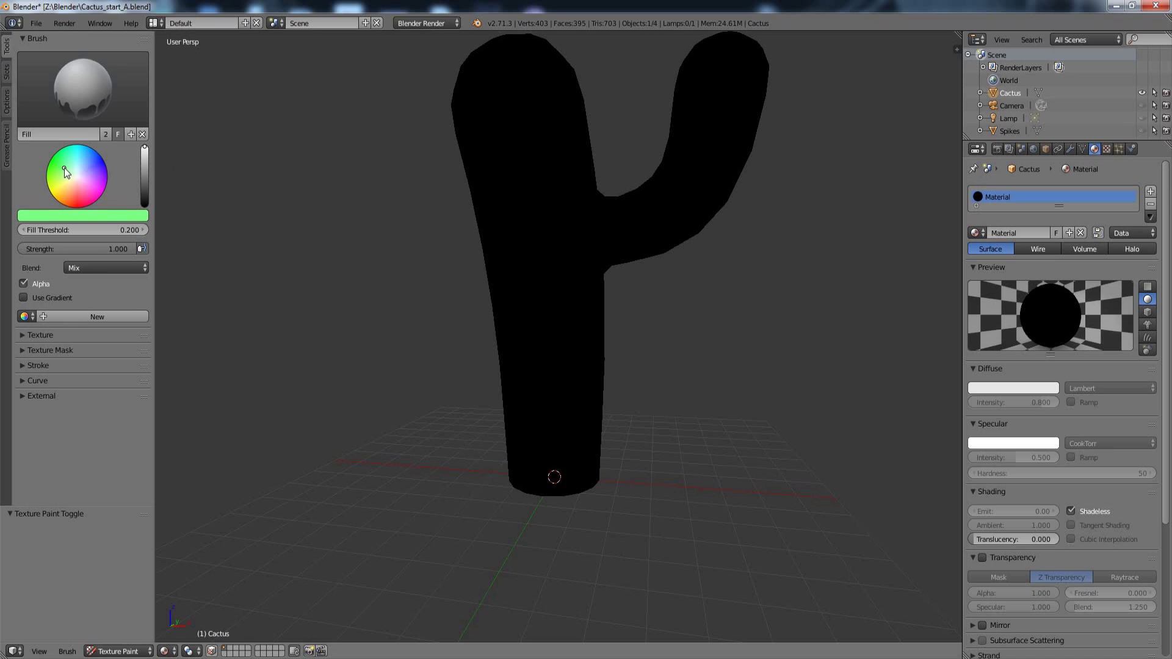
{"action": "left_click_drag", "start_coordinate": [144, 149], "coordinate": [146, 163]}
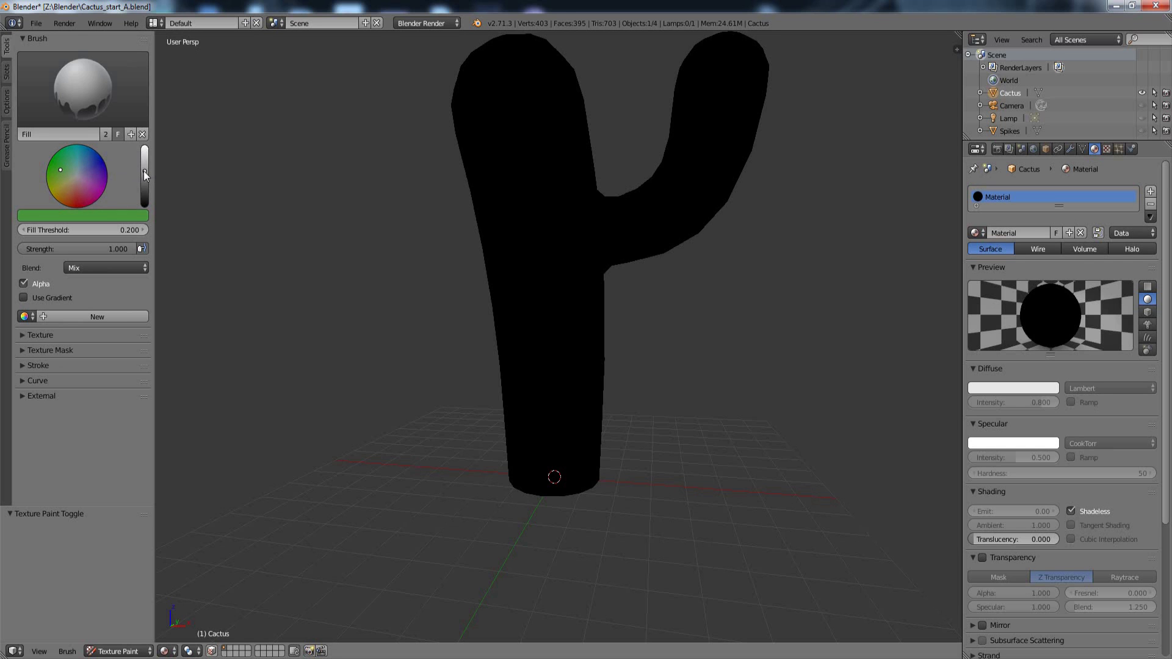
Step: Try filling the cactus with green, check its back side, and undo the fill
{"action": "left_click", "coordinate": [543, 244]}
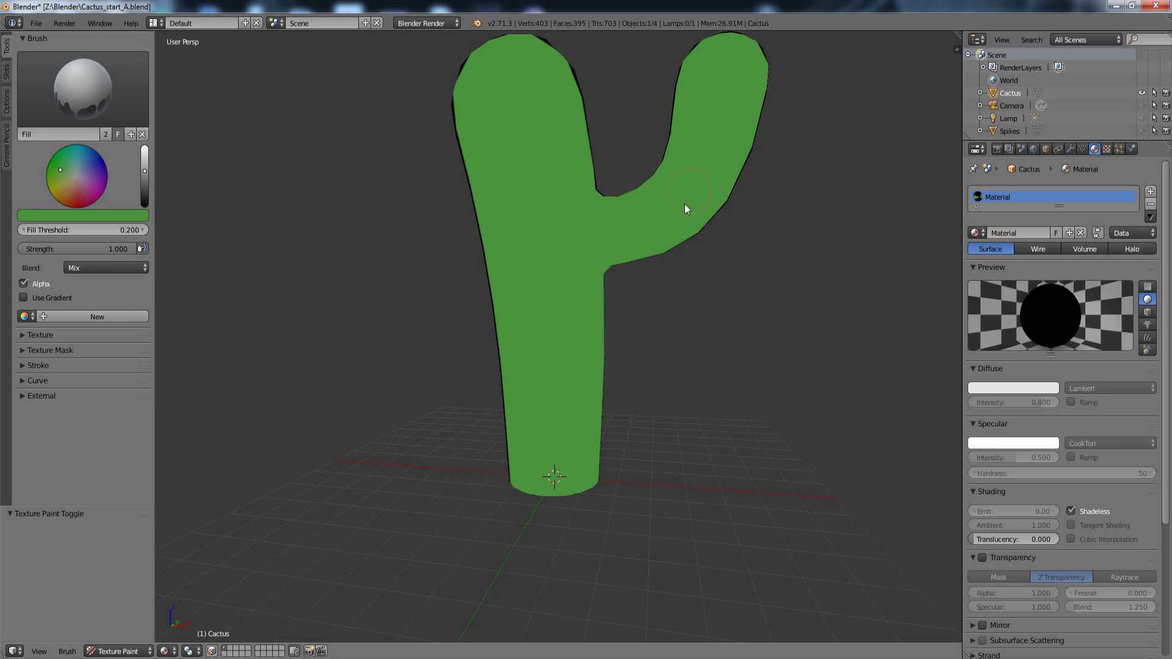
{"action": "mouse_move", "coordinate": [749, 350]}
{"action": "middle_mouse_down"}
{"action": "mouse_move", "coordinate": [730, 320]}
{"action": "mouse_move", "coordinate": [623, 329]}
{"action": "mouse_move", "coordinate": [694, 298]}
{"action": "mouse_move", "coordinate": [680, 332]}
{"action": "mouse_move", "coordinate": [690, 348]}
{"action": "mouse_move", "coordinate": [801, 274]}
{"action": "mouse_move", "coordinate": [798, 298]}
{"action": "mouse_move", "coordinate": [769, 318]}
{"action": "mouse_move", "coordinate": [646, 343]}
{"action": "mouse_move", "coordinate": [470, 224]}
{"action": "middle_mouse_up"}
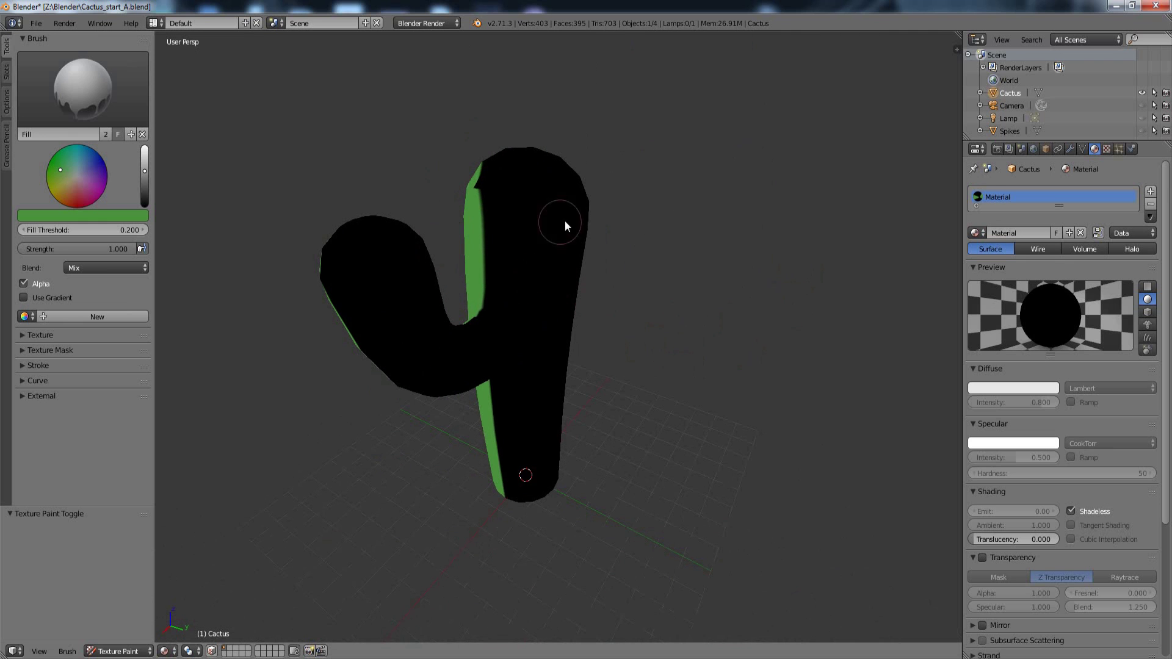
{"action": "mouse_move", "coordinate": [562, 220]}
{"action": "middle_mouse_down"}
{"action": "mouse_move", "coordinate": [646, 283]}
{"action": "mouse_move", "coordinate": [727, 260]}
{"action": "middle_mouse_up"}
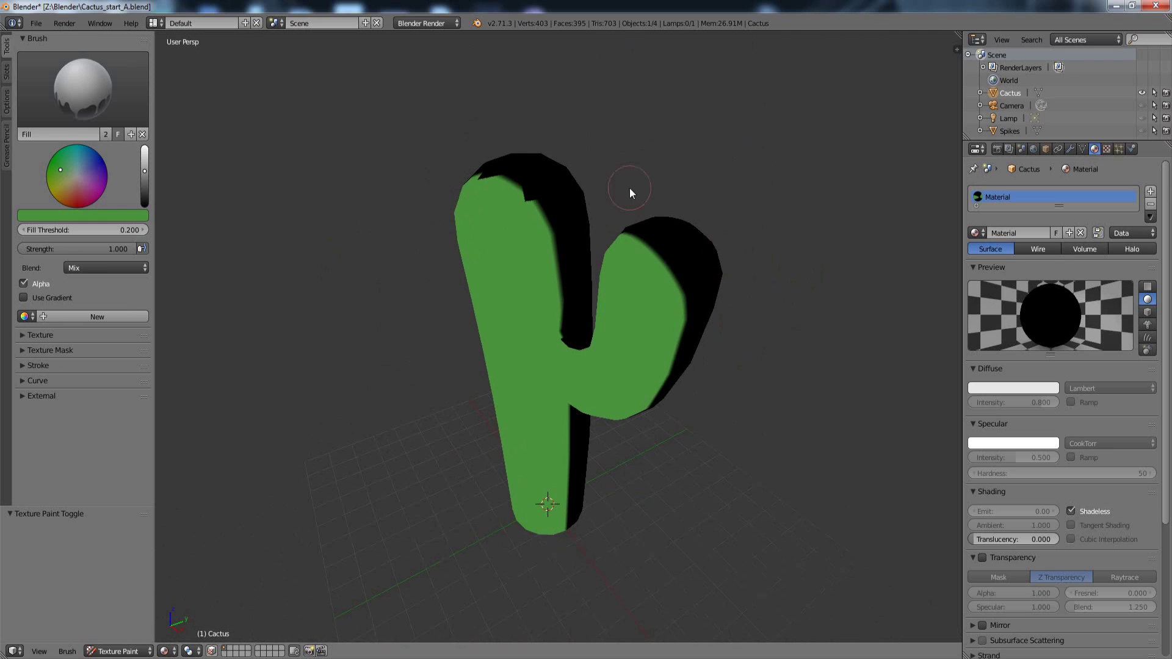
{"action": "key", "text": "ctrl+z"}
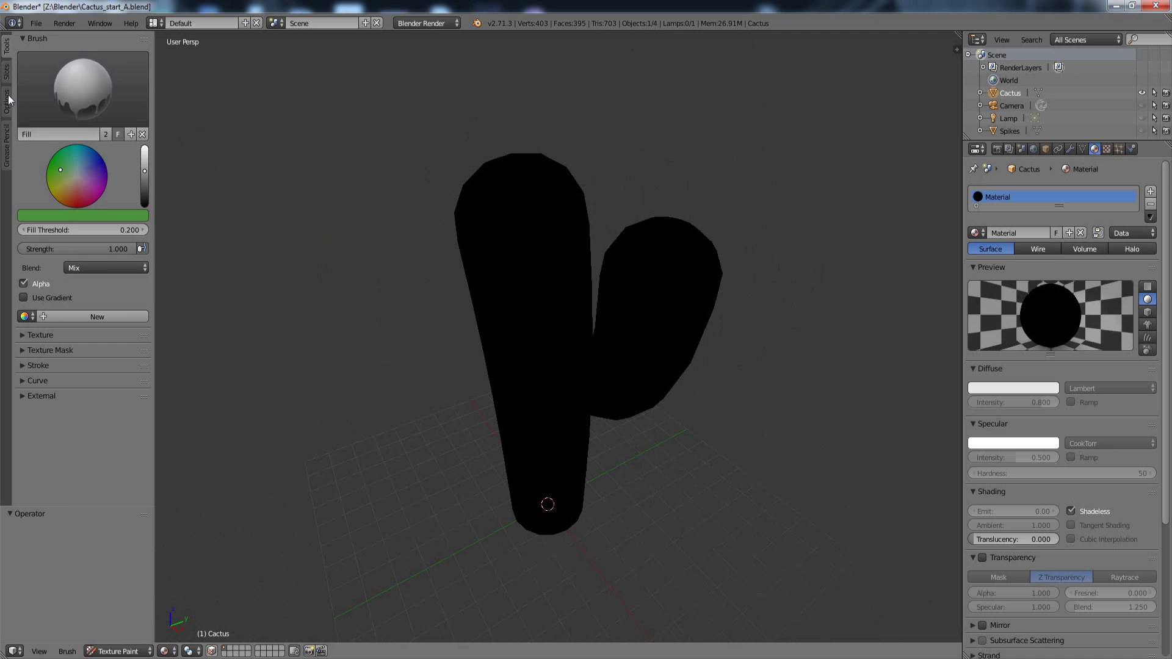
Step: Turn off Occlude, Cull and Normal for project painting and fill the whole cactus with green
{"action": "left_click", "coordinate": [6, 105]}
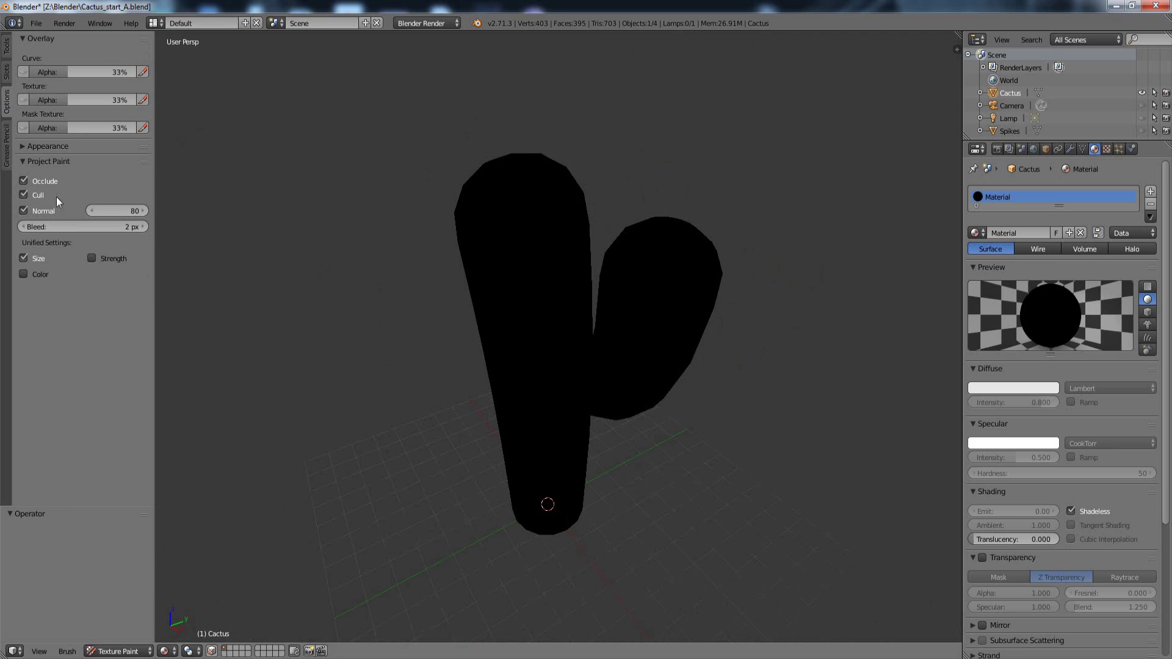
{"action": "left_click", "coordinate": [23, 210]}
{"action": "middle_click_drag", "start_coordinate": [621, 181], "coordinate": [646, 158]}
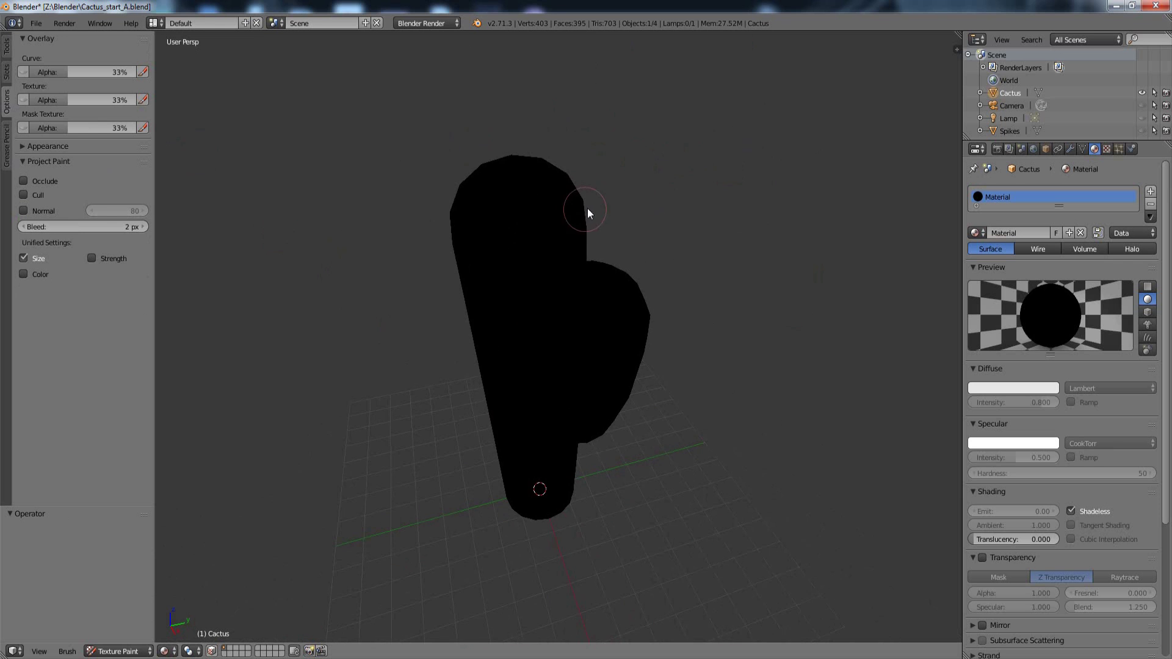
{"action": "left_click", "coordinate": [510, 225]}
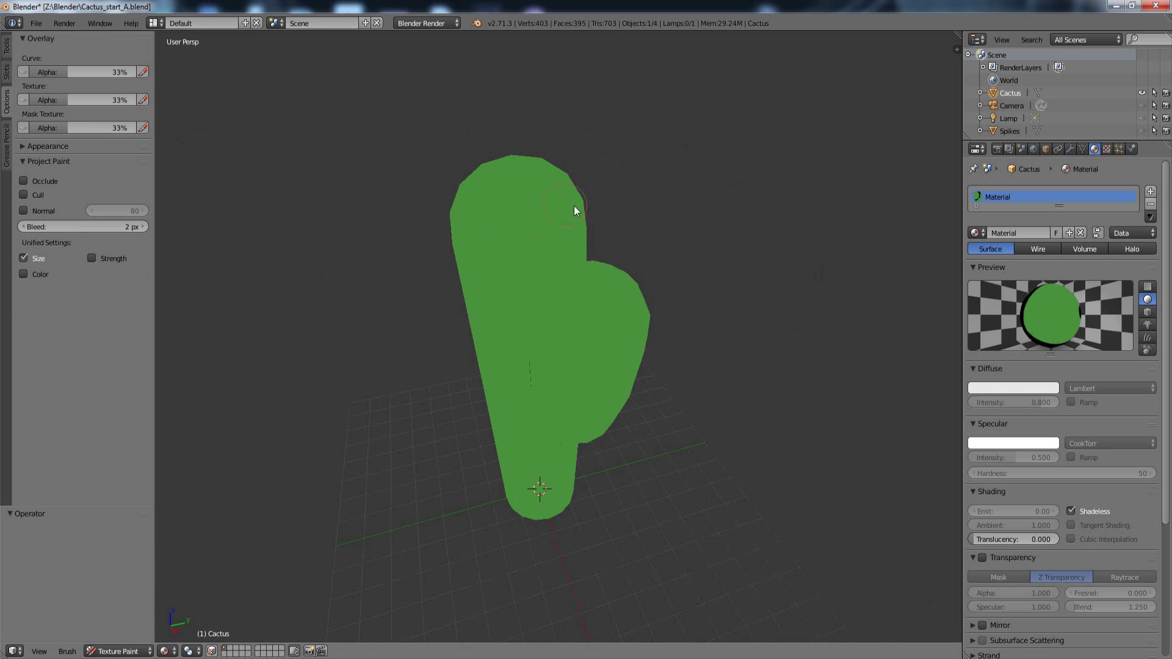
Step: Inspect the cactus arm for unpainted patches and undo the last fill
{"action": "middle_click_drag", "start_coordinate": [574, 206], "coordinate": [641, 246]}
{"action": "scroll", "coordinate": [696, 184], "scroll_direction": "up", "scroll_amount": 5}
{"action": "middle_click_drag", "start_coordinate": [696, 183], "coordinate": [615, 174]}
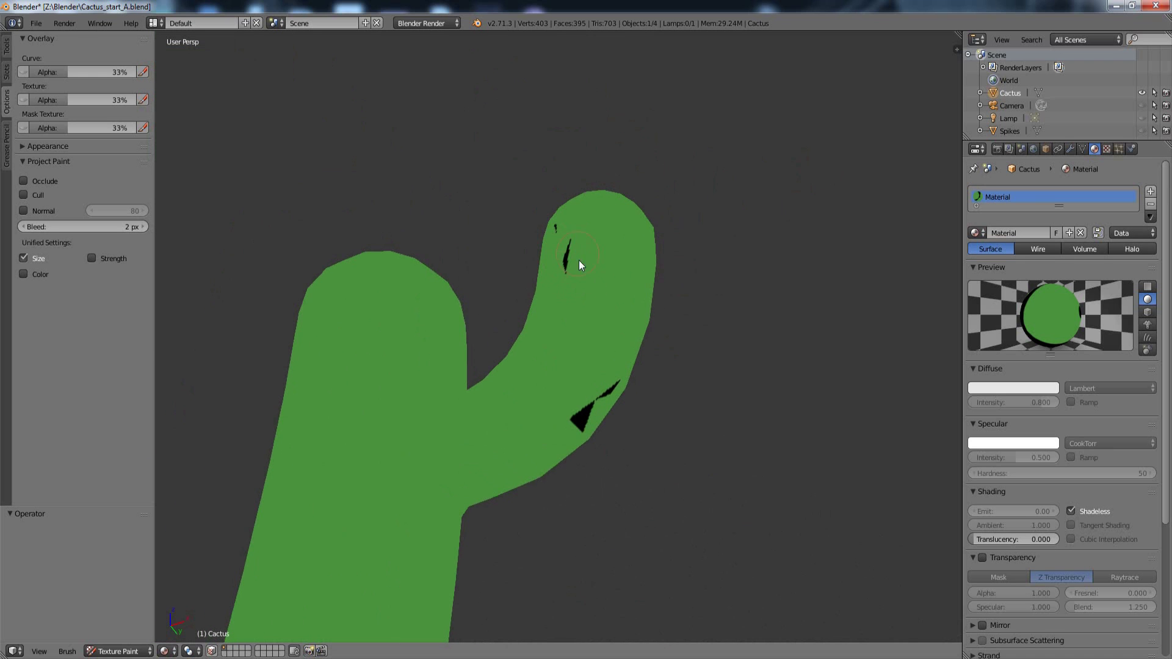
{"action": "middle_click_drag", "start_coordinate": [584, 335], "coordinate": [604, 394]}
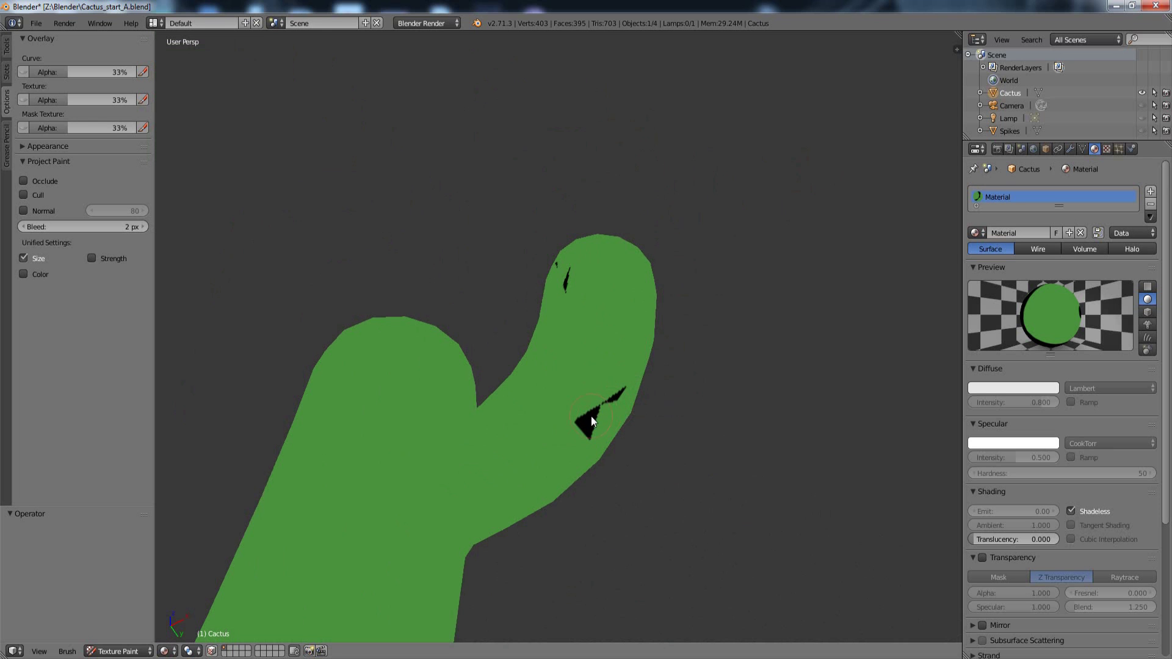
{"action": "key", "text": "ctrl+z"}
{"action": "middle_click_drag", "start_coordinate": [723, 269], "coordinate": [804, 254]}
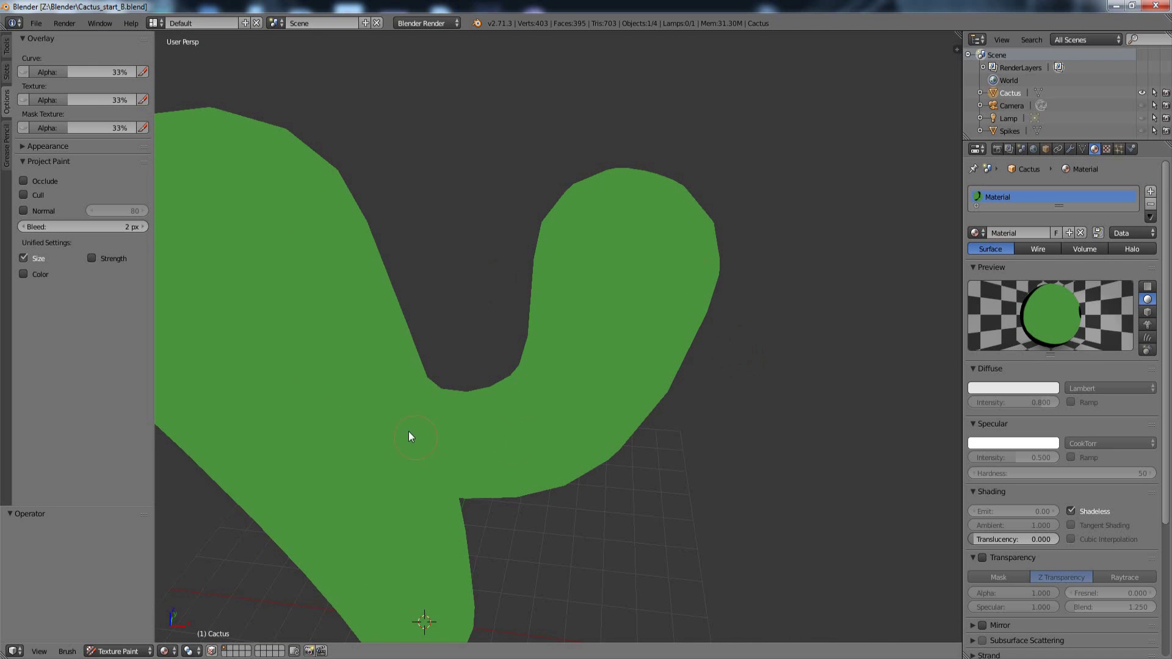
Step: Show the Base texture in the UV/Image Editor and save the image
{"action": "left_click", "coordinate": [14, 651]}
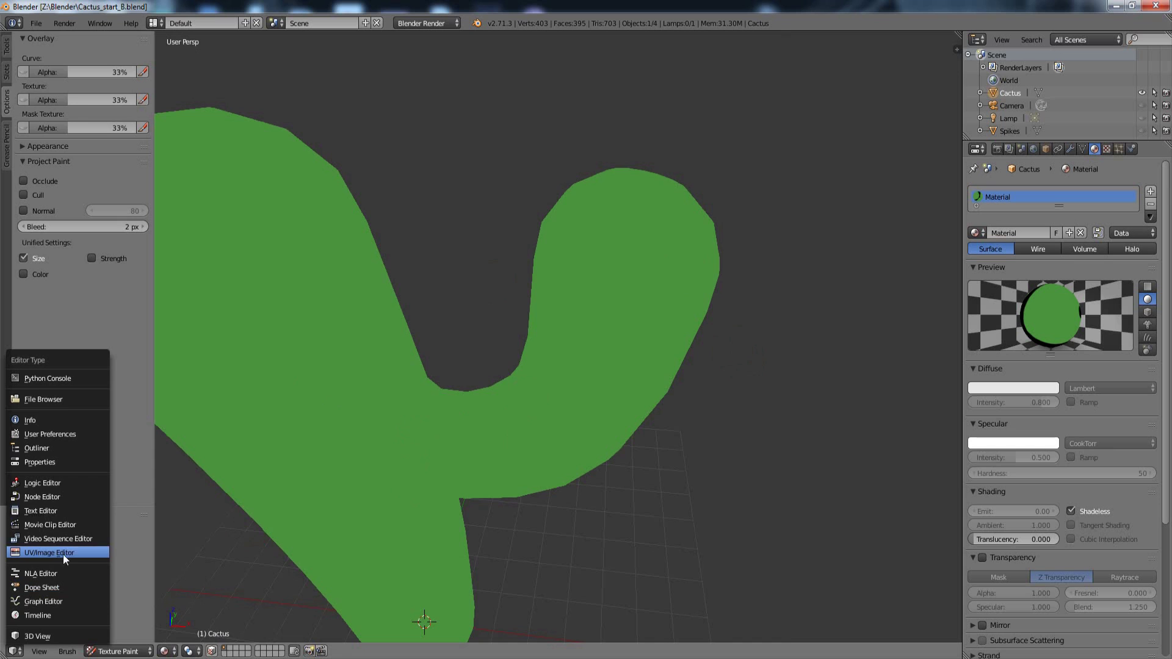
{"action": "left_click", "coordinate": [66, 555]}
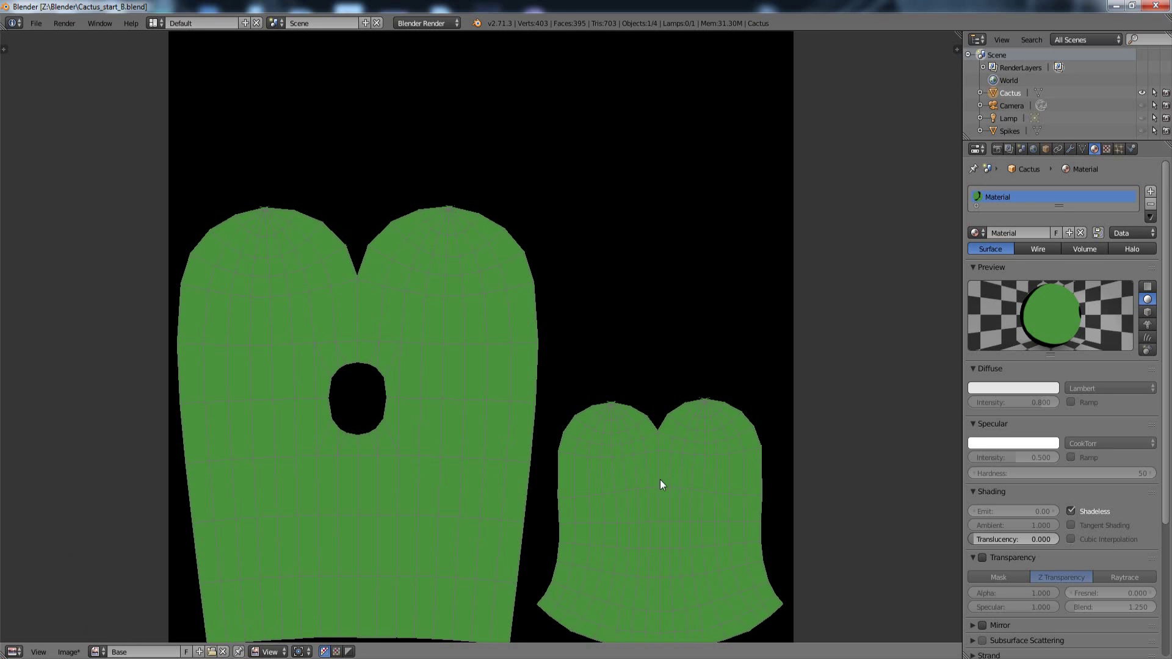
{"action": "left_click", "coordinate": [68, 652]}
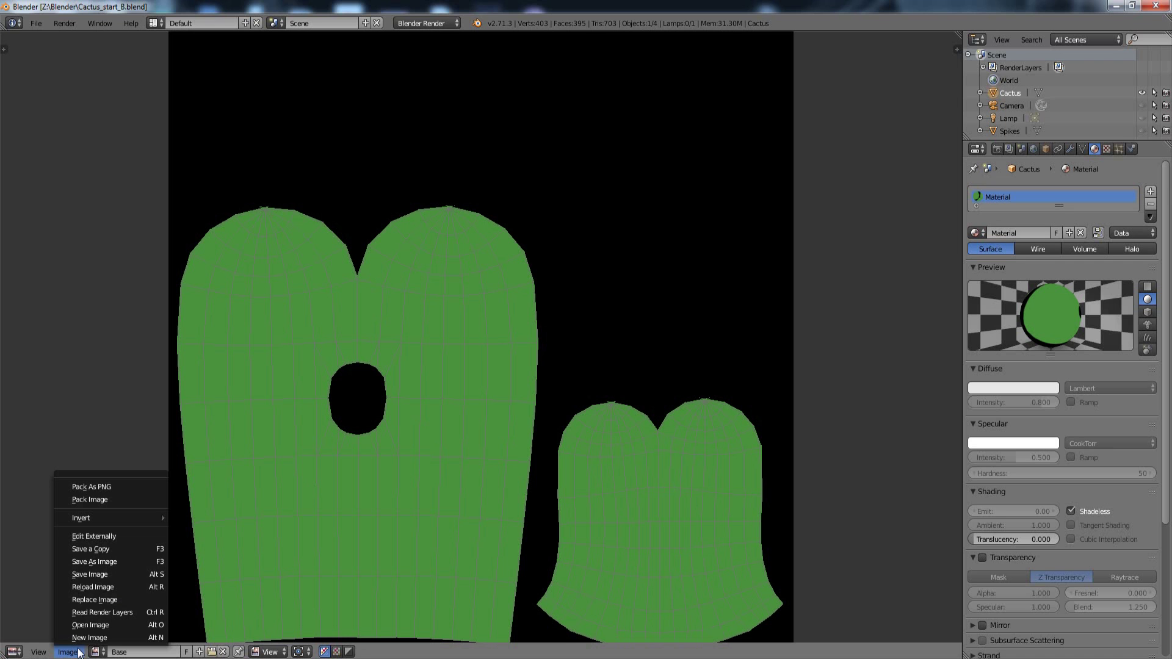
{"action": "left_click", "coordinate": [107, 574]}
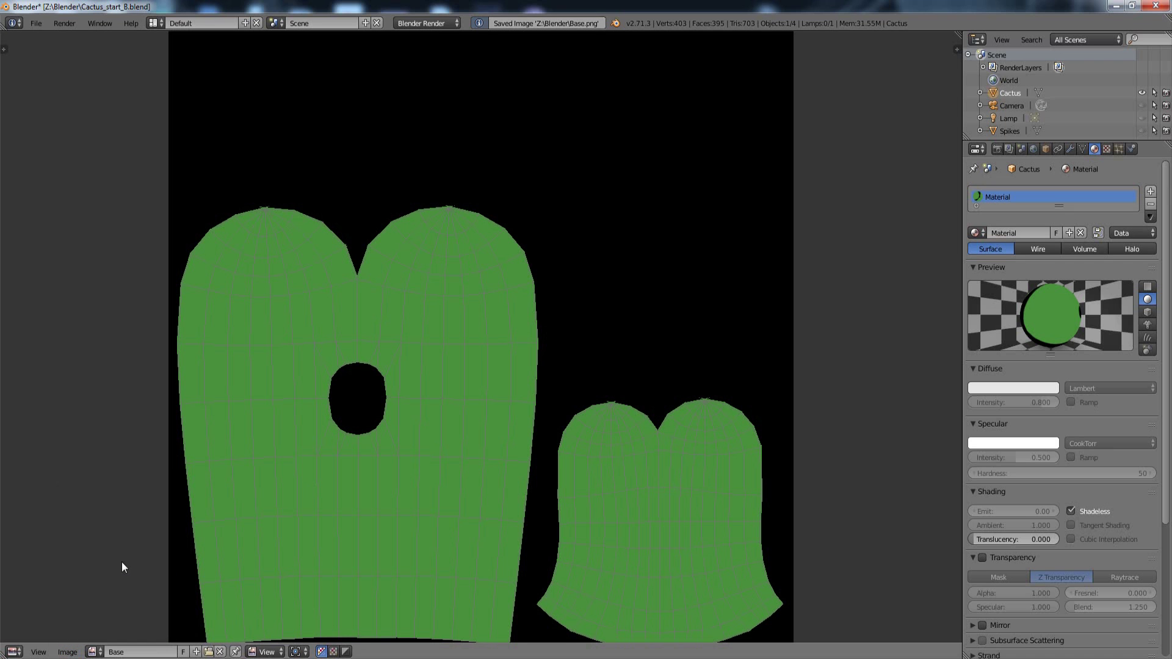
Step: Return to the 3D View and save the blend file
{"action": "left_click", "coordinate": [11, 652]}
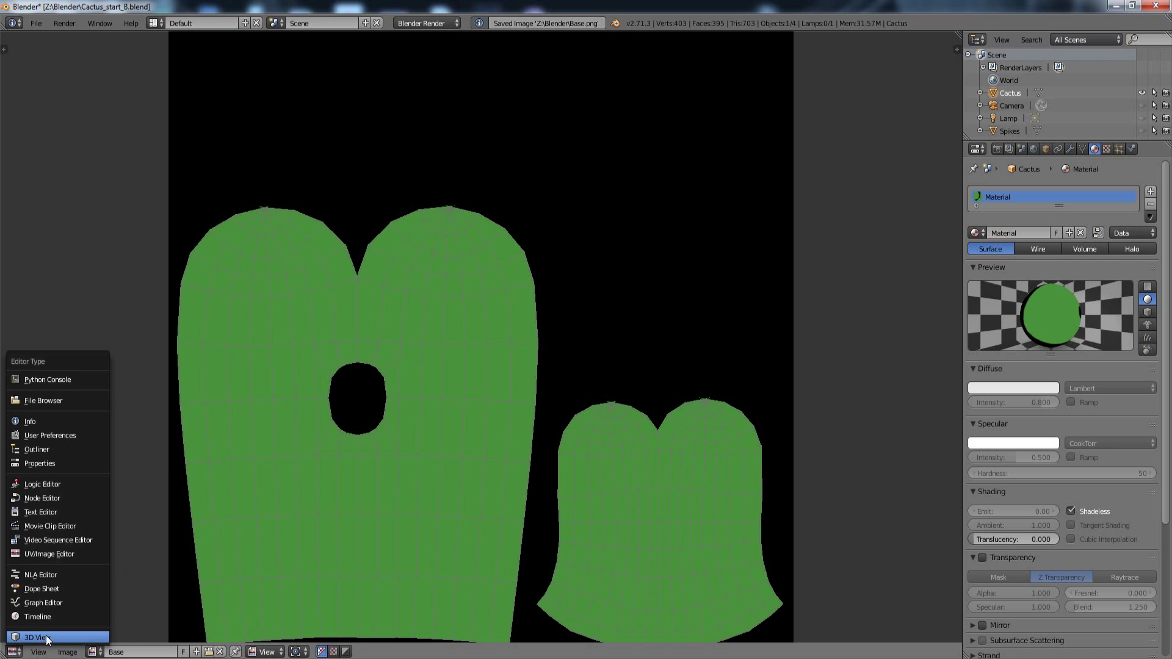
{"action": "left_click", "coordinate": [54, 636]}
{"action": "left_click", "coordinate": [38, 23]}
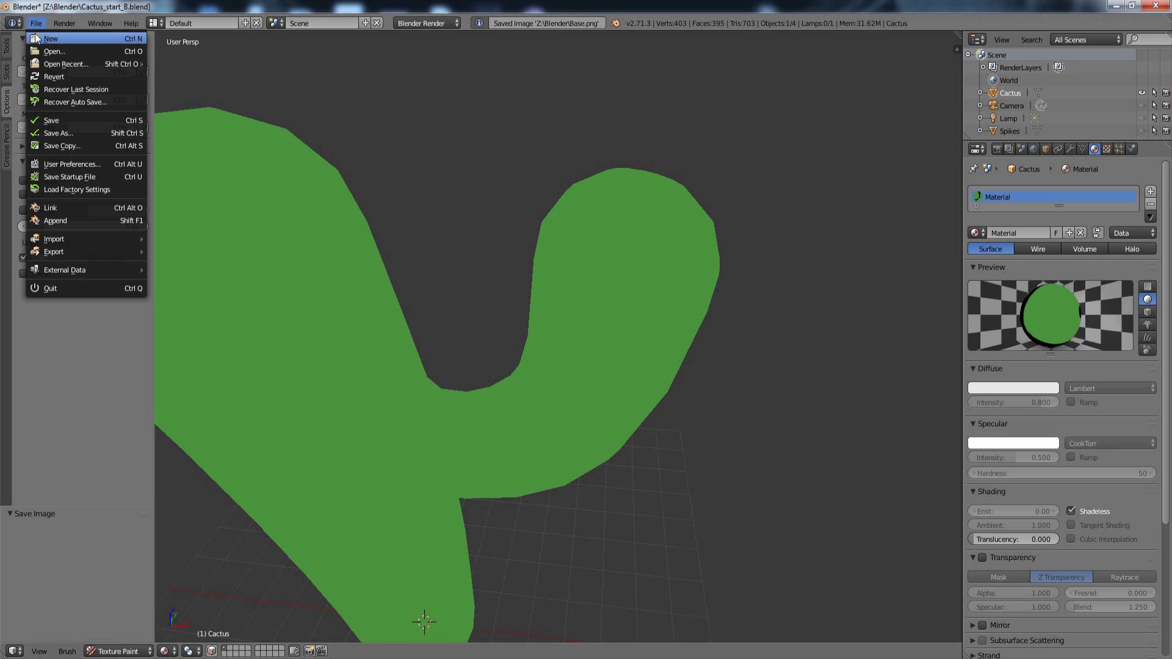
{"action": "left_click", "coordinate": [54, 119]}
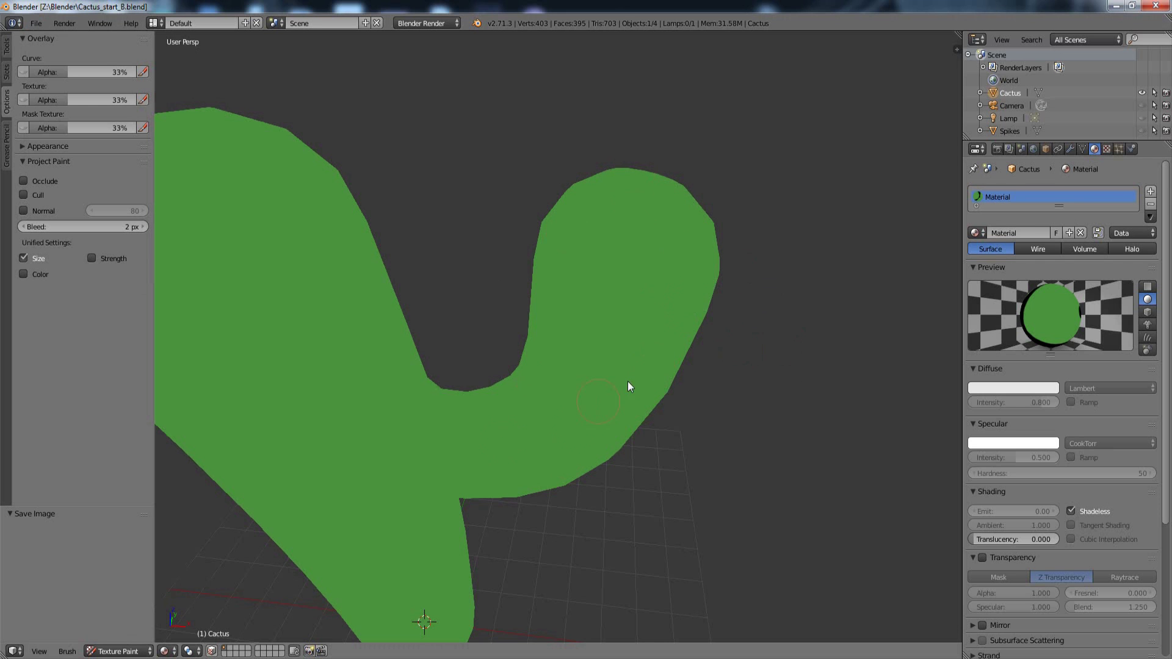
Step: Make Lines the active texture paint slot with the whole cactus in view
{"action": "key", "text": "ctrl+Tab"}
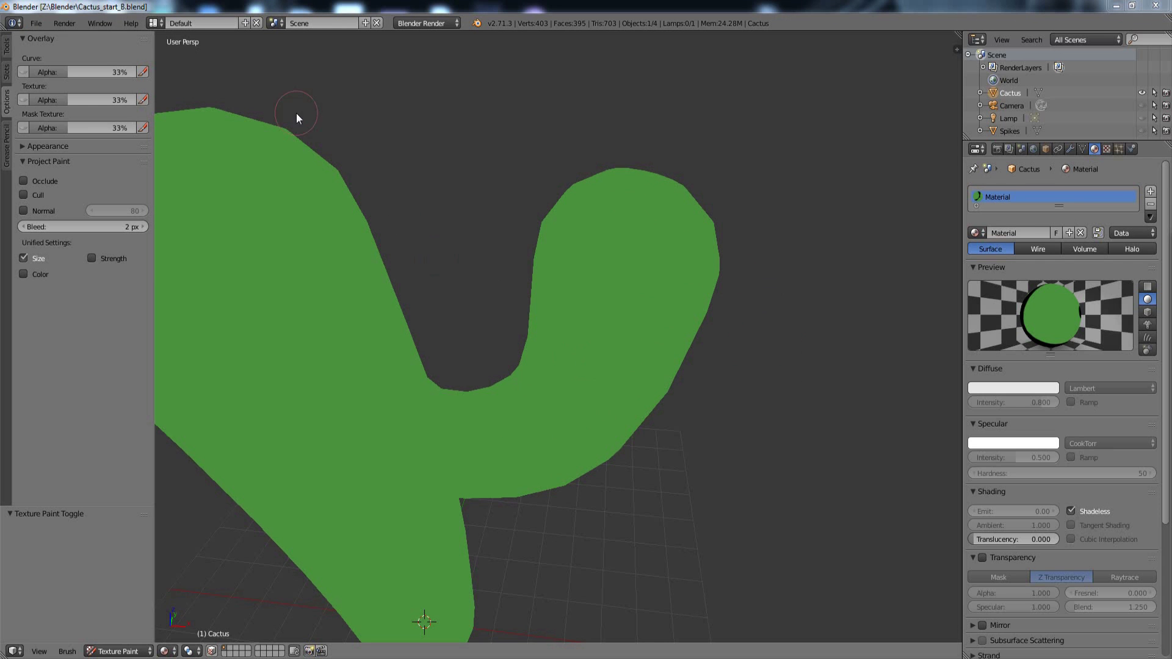
{"action": "left_click", "coordinate": [7, 72]}
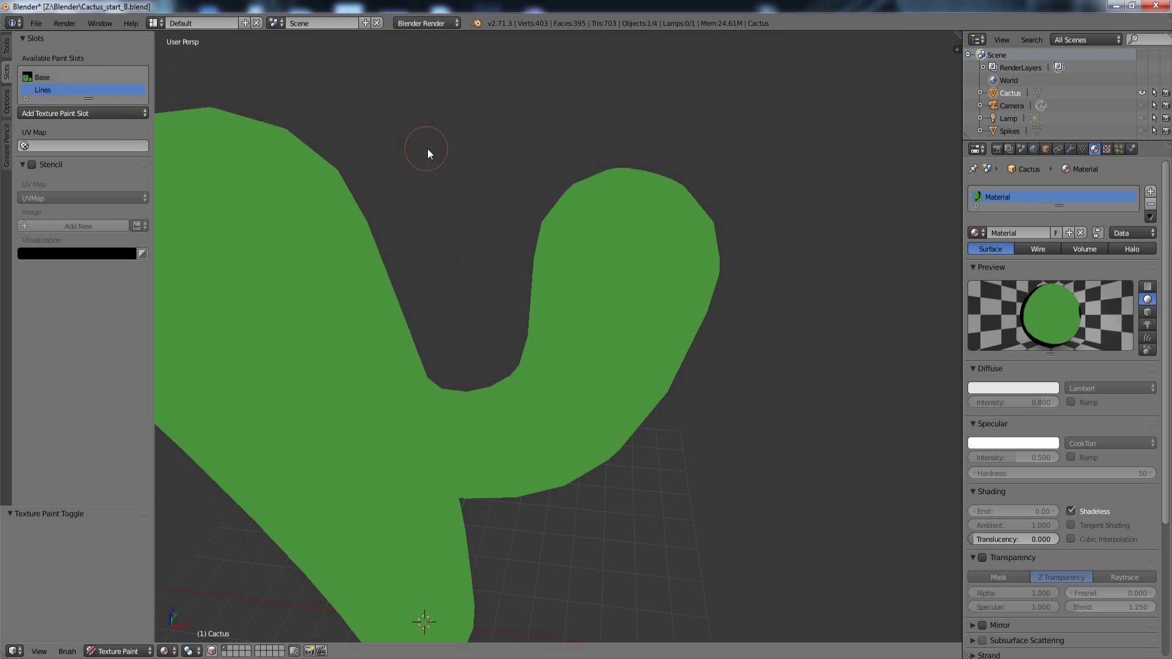
{"action": "scroll", "coordinate": [428, 149], "scroll_direction": "down", "scroll_amount": 6}
{"action": "middle_click_drag", "start_coordinate": [432, 175], "coordinate": [574, 131]}
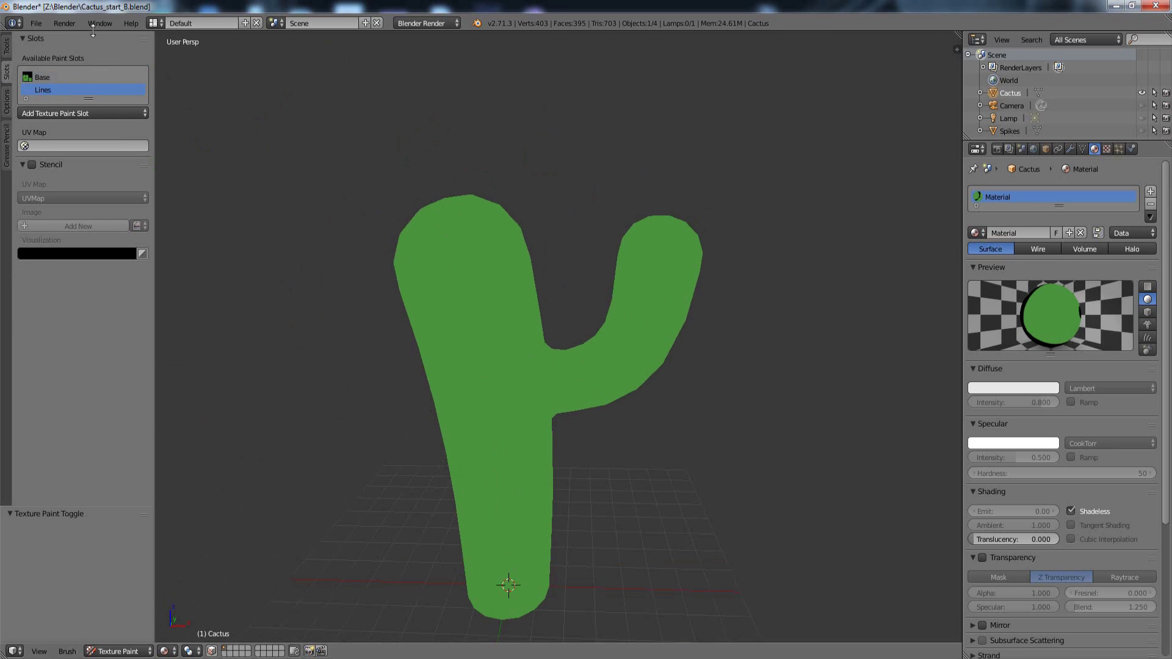
Step: Create a new colour palette and add the current green to it
{"action": "left_click", "coordinate": [6, 46]}
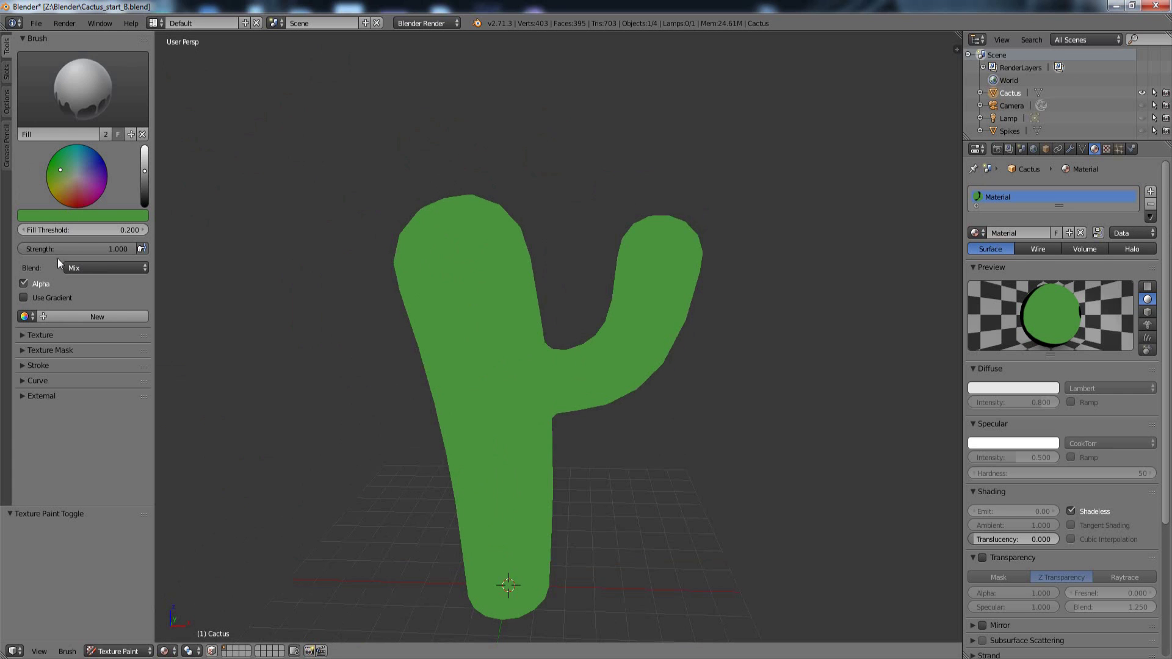
{"action": "left_click", "coordinate": [49, 318]}
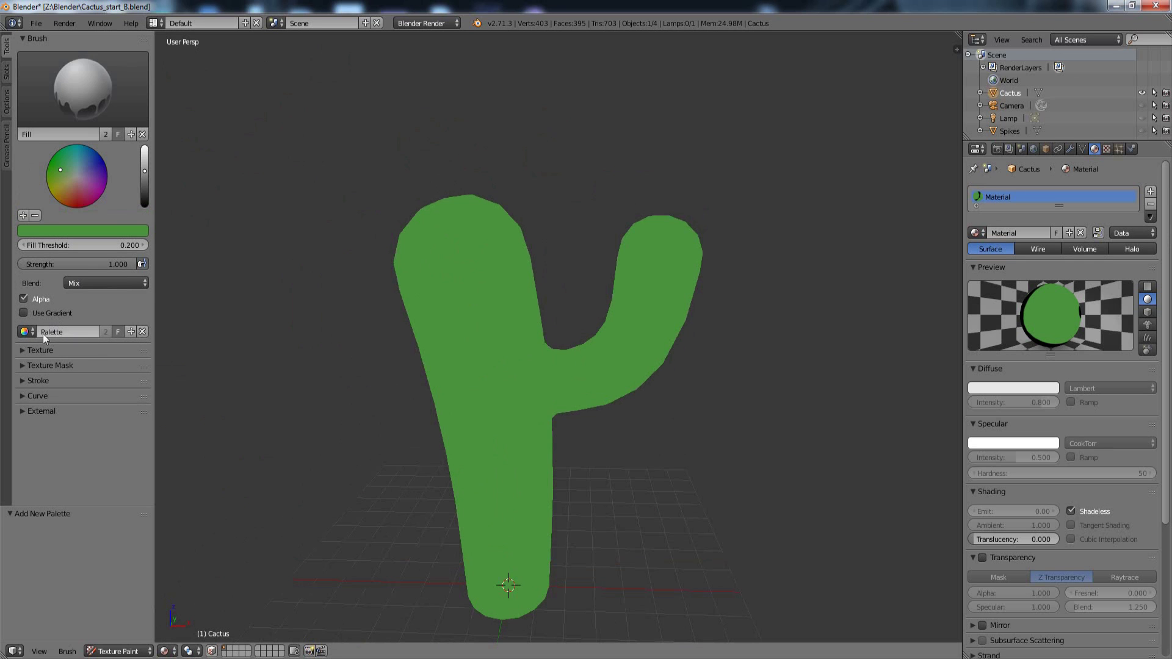
{"action": "left_click", "coordinate": [22, 214]}
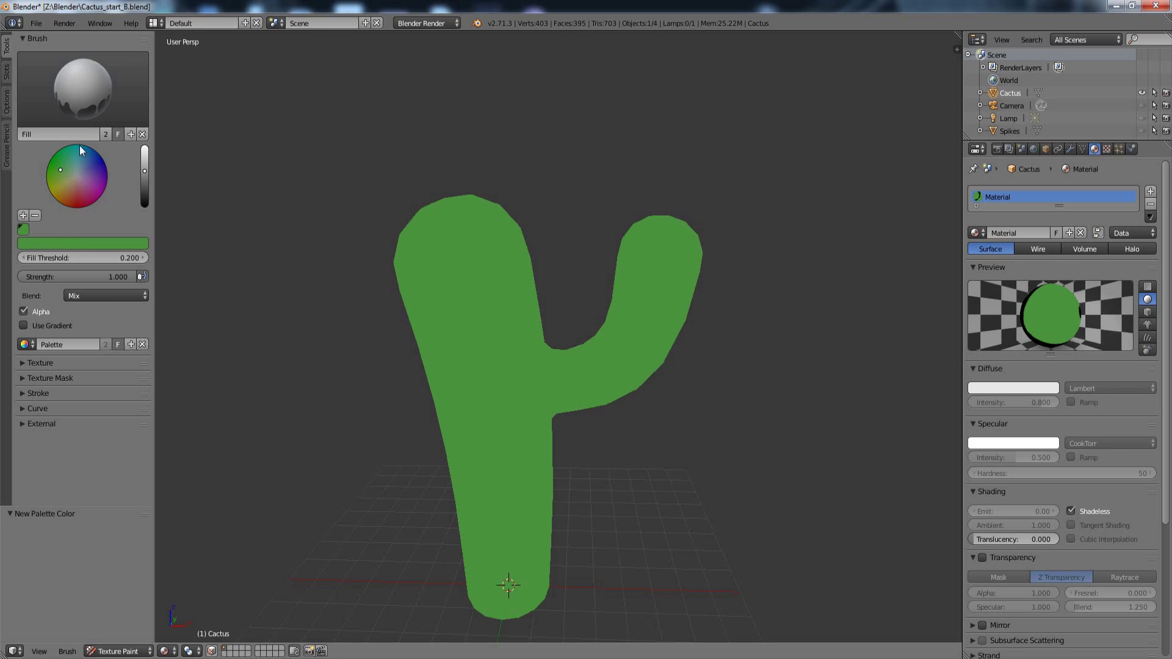
Step: Switch to the TexDraw brush, load the green from the palette, and darken it to a deep green
{"action": "left_click", "coordinate": [76, 90]}
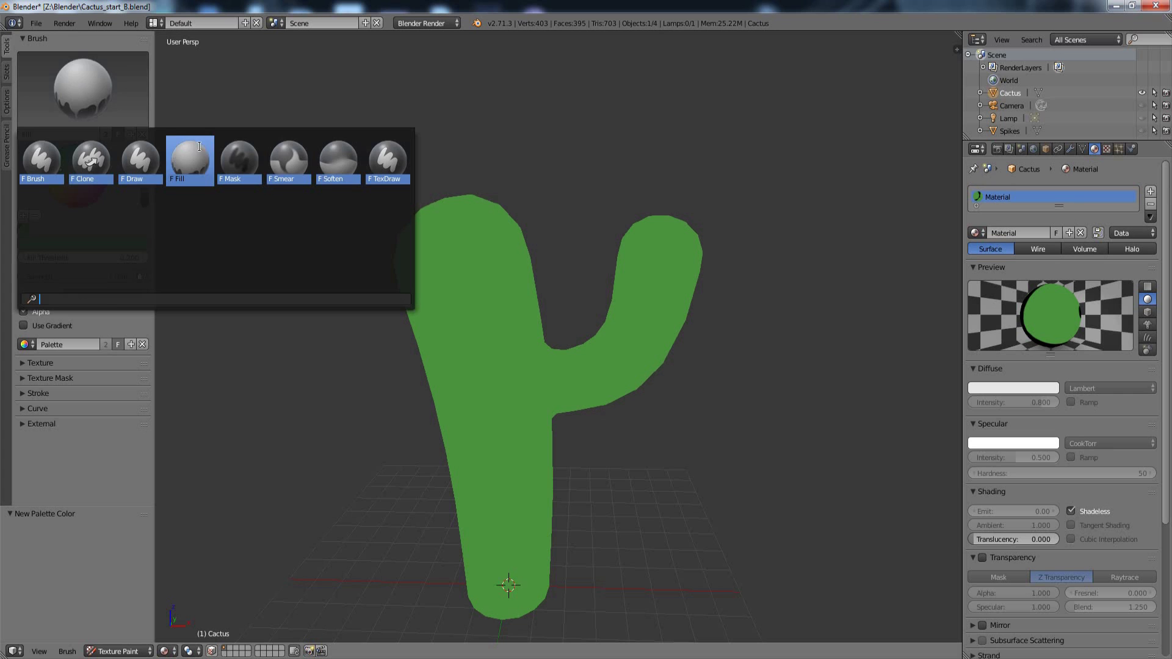
{"action": "left_click", "coordinate": [385, 163]}
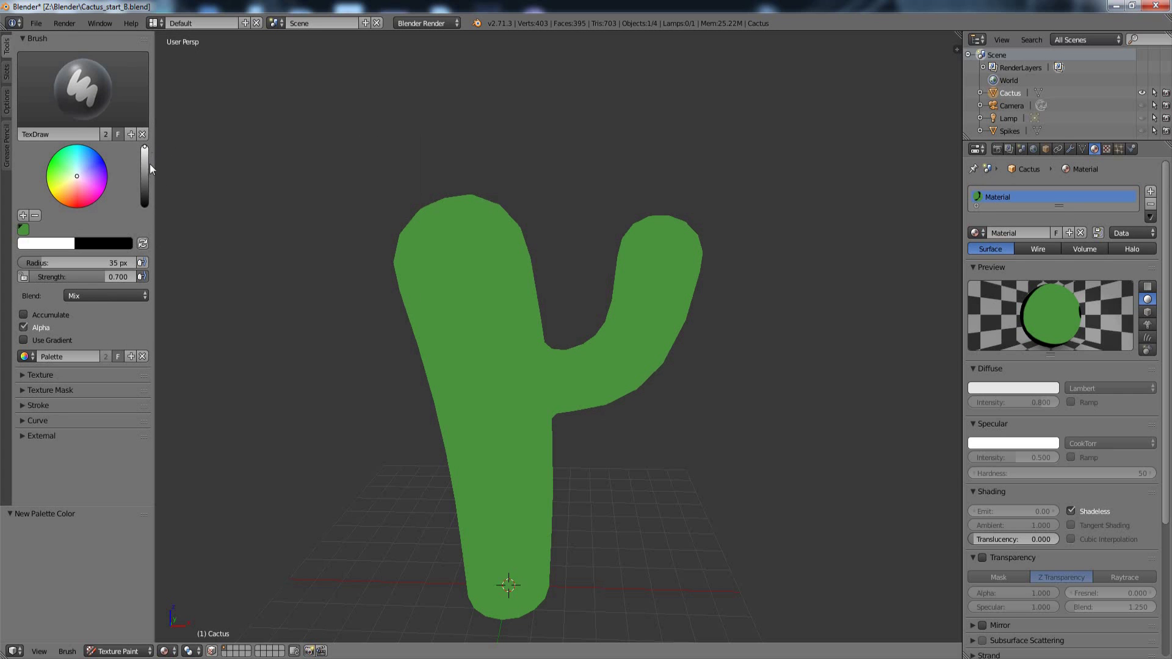
{"action": "left_click", "coordinate": [23, 230]}
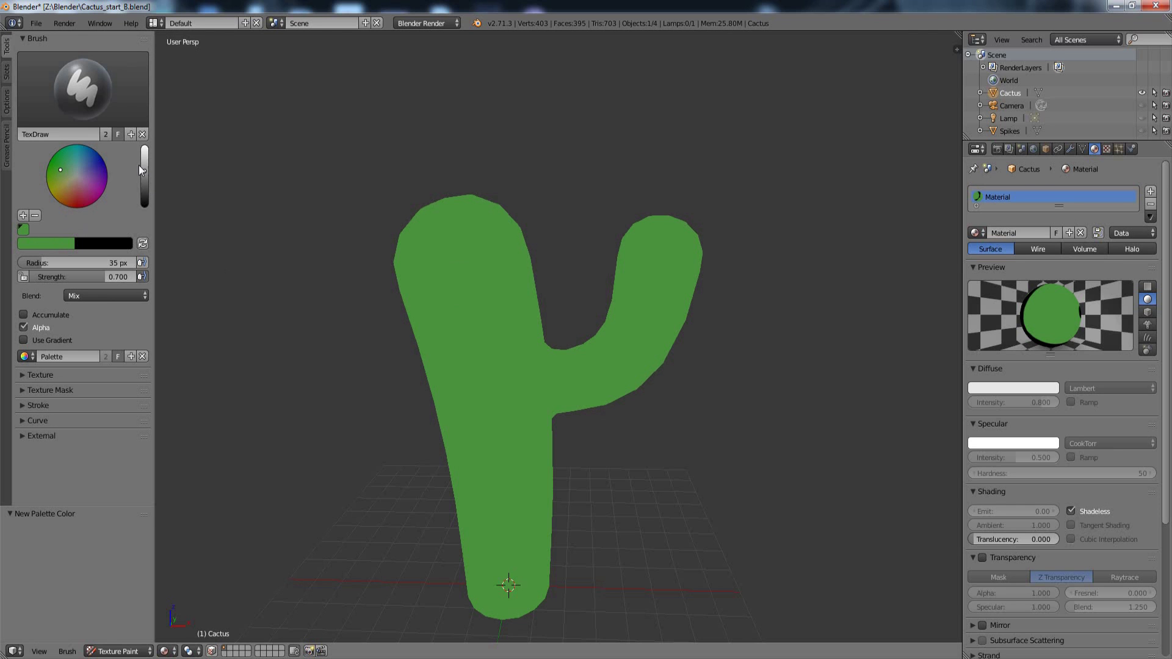
{"action": "left_click_drag", "start_coordinate": [144, 171], "coordinate": [145, 178]}
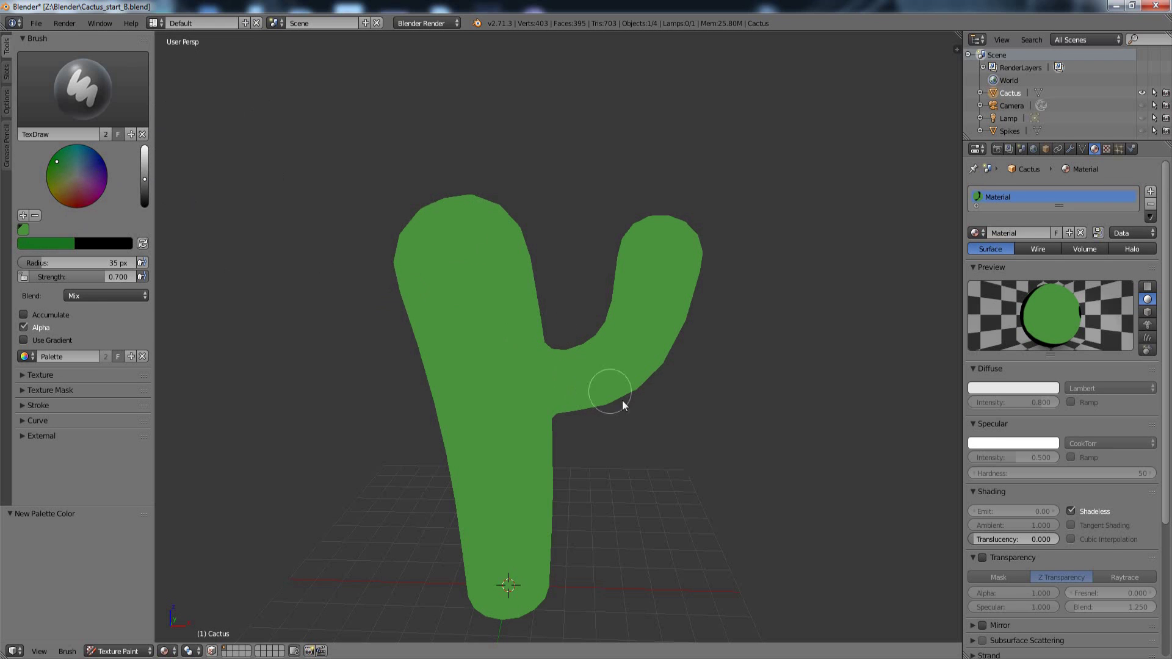
Step: Paint a dark green test stroke down the cactus trunk
{"action": "middle_click_drag", "start_coordinate": [694, 464], "coordinate": [550, 301], "text": "shift"}
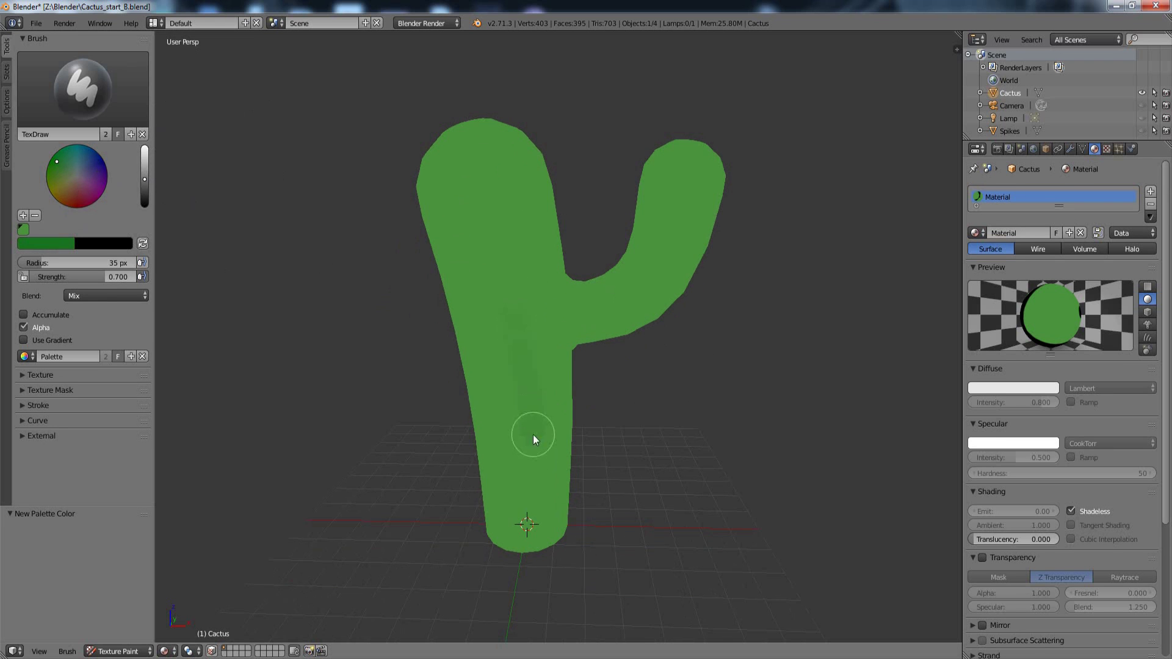
{"action": "scroll", "coordinate": [665, 403], "scroll_direction": "up", "scroll_amount": 5}
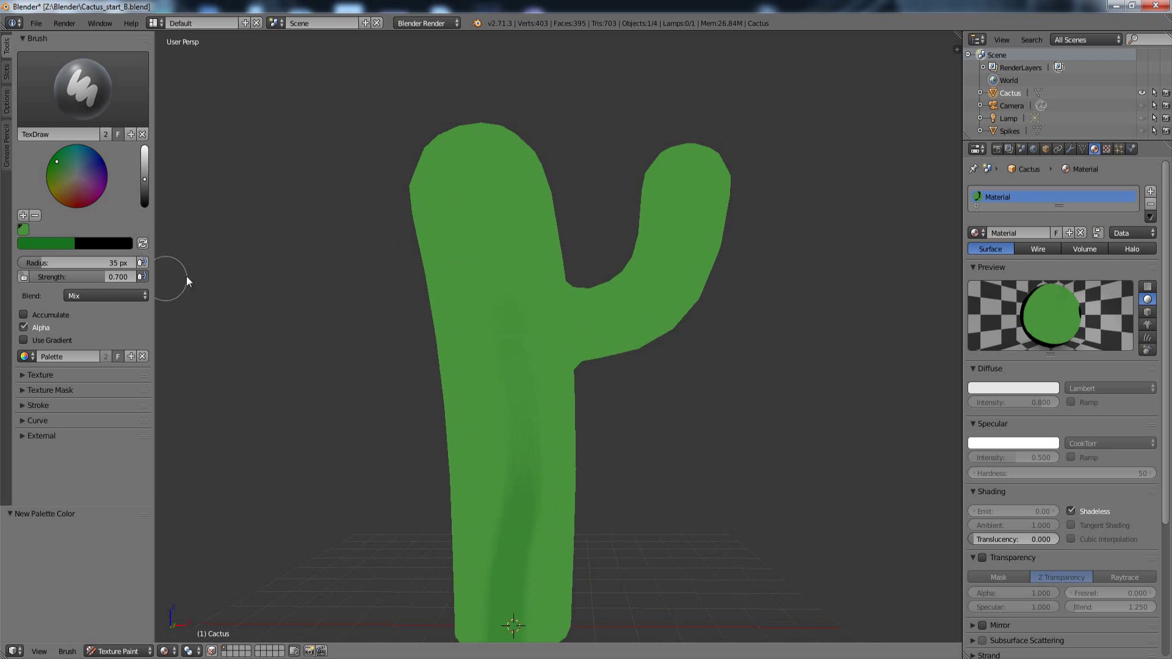
{"action": "middle_click_drag", "start_coordinate": [684, 466], "coordinate": [699, 391], "text": "shift"}
{"action": "mouse_move", "coordinate": [545, 431]}
{"action": "left_mouse_down"}
{"action": "mouse_move", "coordinate": [540, 339]}
{"action": "mouse_move", "coordinate": [543, 491]}
{"action": "mouse_move", "coordinate": [551, 335]}
{"action": "left_mouse_up"}
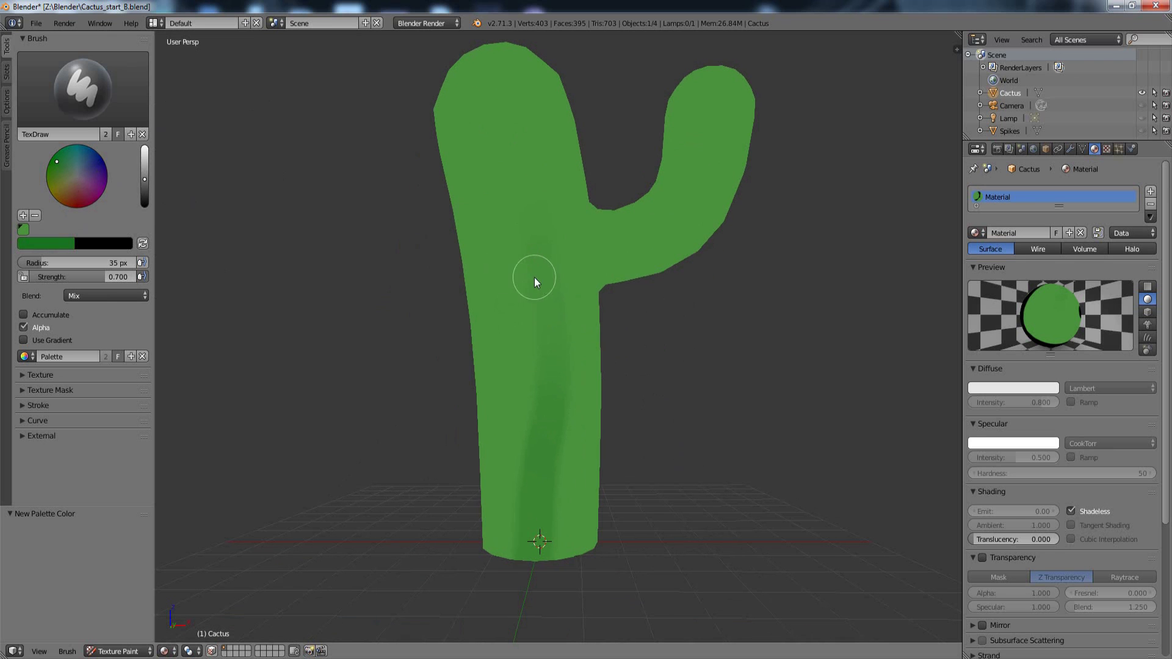
Step: Raise the brush strength to 1.000, undo the faint trunk stroke, and paint a new one down to the base
{"action": "left_click_drag", "start_coordinate": [105, 277], "coordinate": [139, 281]}
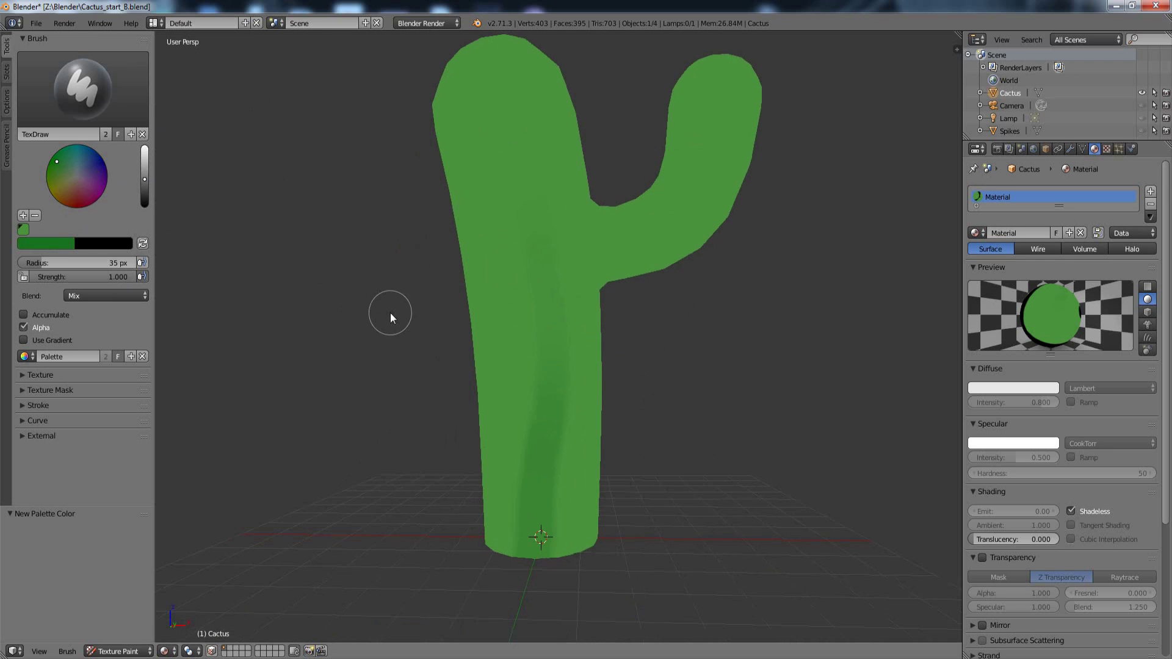
{"action": "key", "text": "ctrl+z"}
{"action": "left_click_drag", "start_coordinate": [540, 405], "coordinate": [530, 556]}
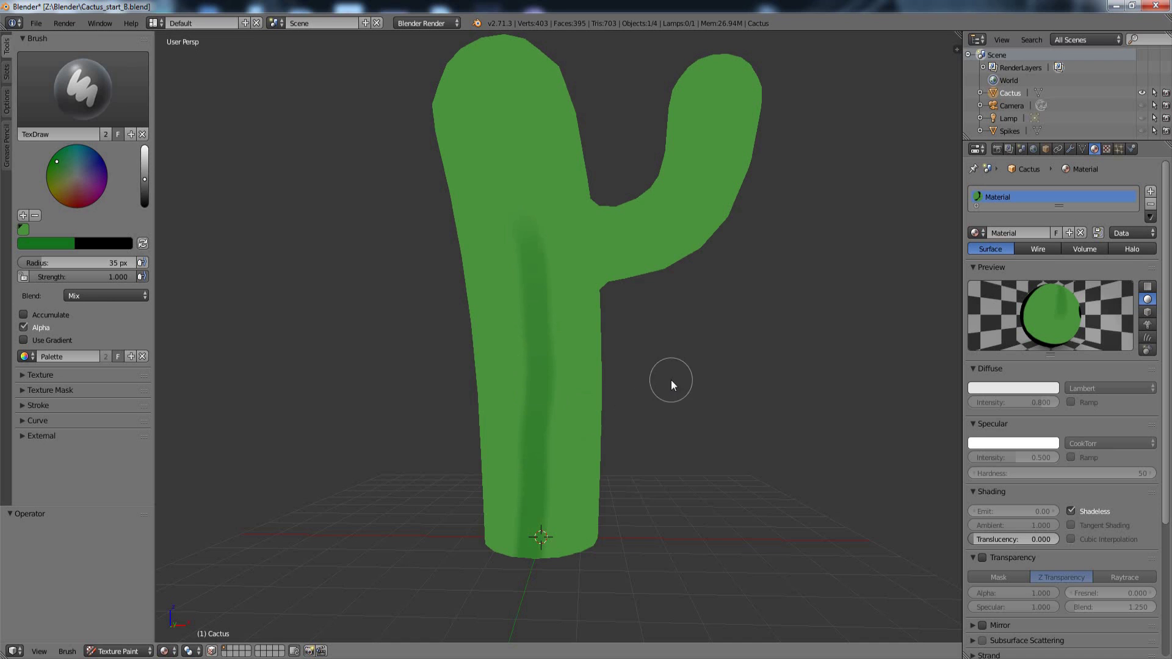
{"action": "scroll", "coordinate": [673, 435], "scroll_direction": "up", "scroll_amount": 5}
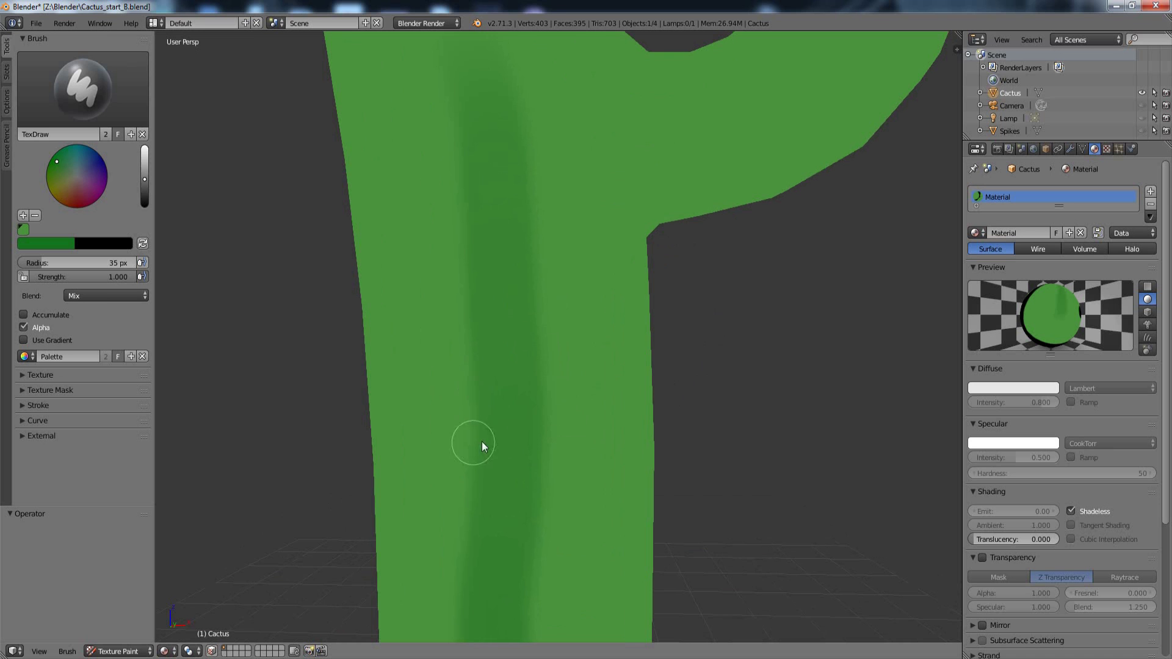
{"action": "scroll", "coordinate": [672, 455], "scroll_direction": "down", "scroll_amount": 3}
{"action": "scroll", "coordinate": [671, 457], "scroll_direction": "down", "scroll_amount": 2}
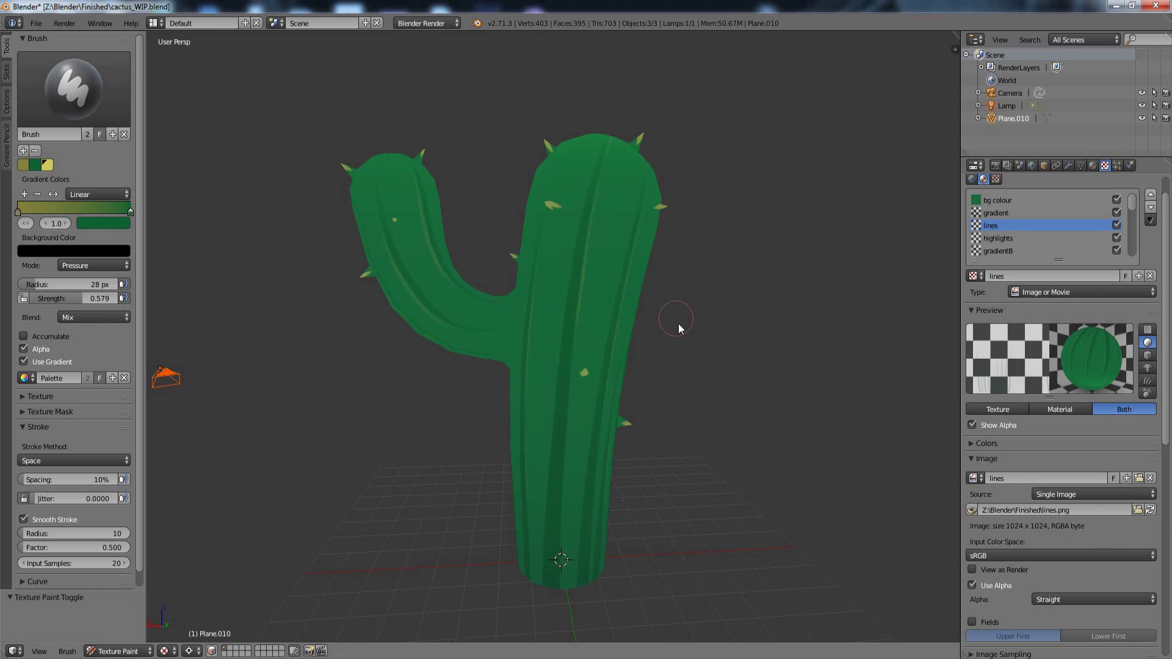
Step: Switch to the finished cactus_WIP.blend file and examine its trunk lines up close
{"action": "scroll", "coordinate": [702, 329], "scroll_direction": "up", "scroll_amount": 5}
{"action": "scroll", "coordinate": [713, 286], "scroll_direction": "up", "scroll_amount": 1}
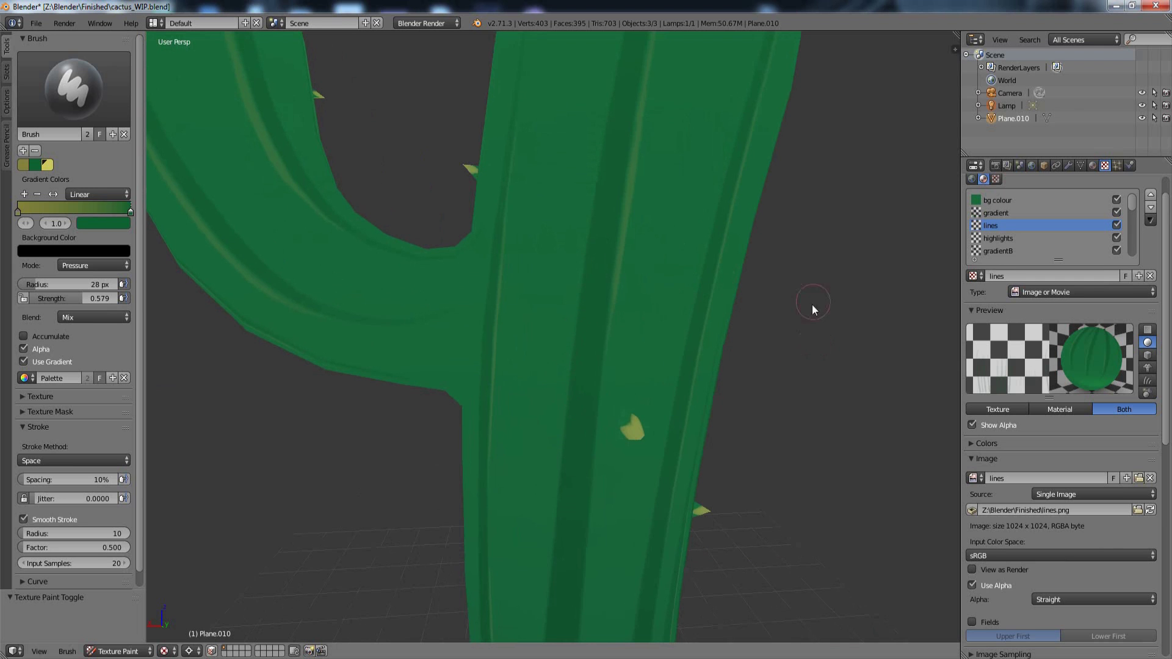
{"action": "scroll", "coordinate": [813, 305], "scroll_direction": "down", "scroll_amount": 5}
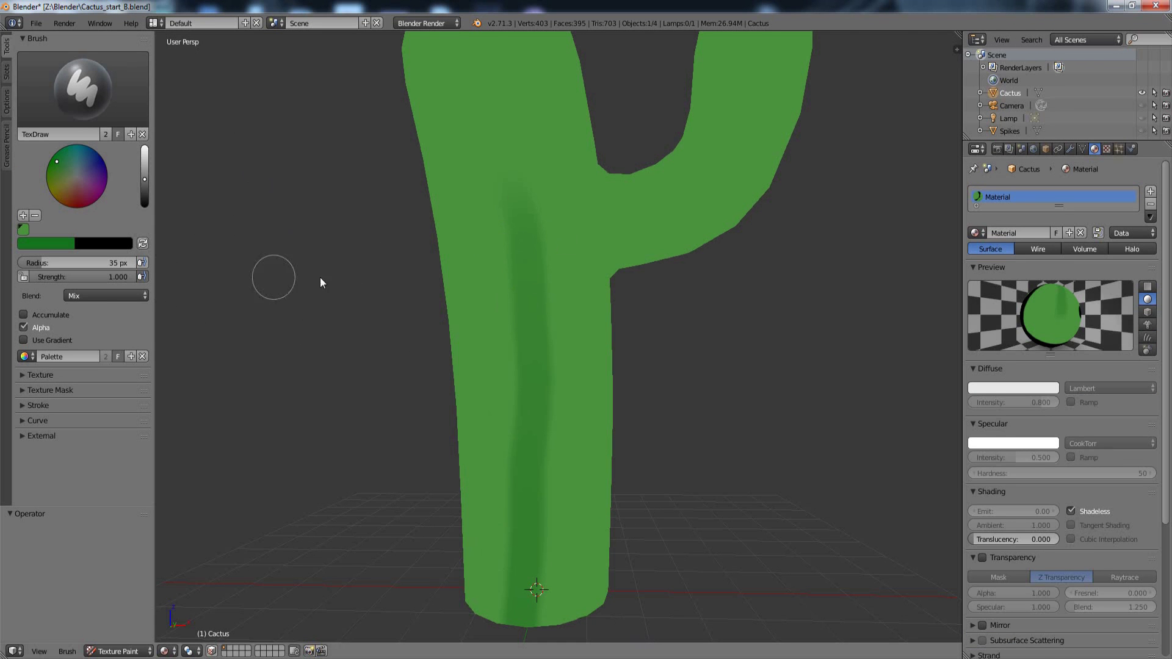
Step: Back in Cactus_start_B.blend, undo the trunk stroke and apply the round falloff preset to the brush curve
{"action": "key", "text": "ctrl+z"}
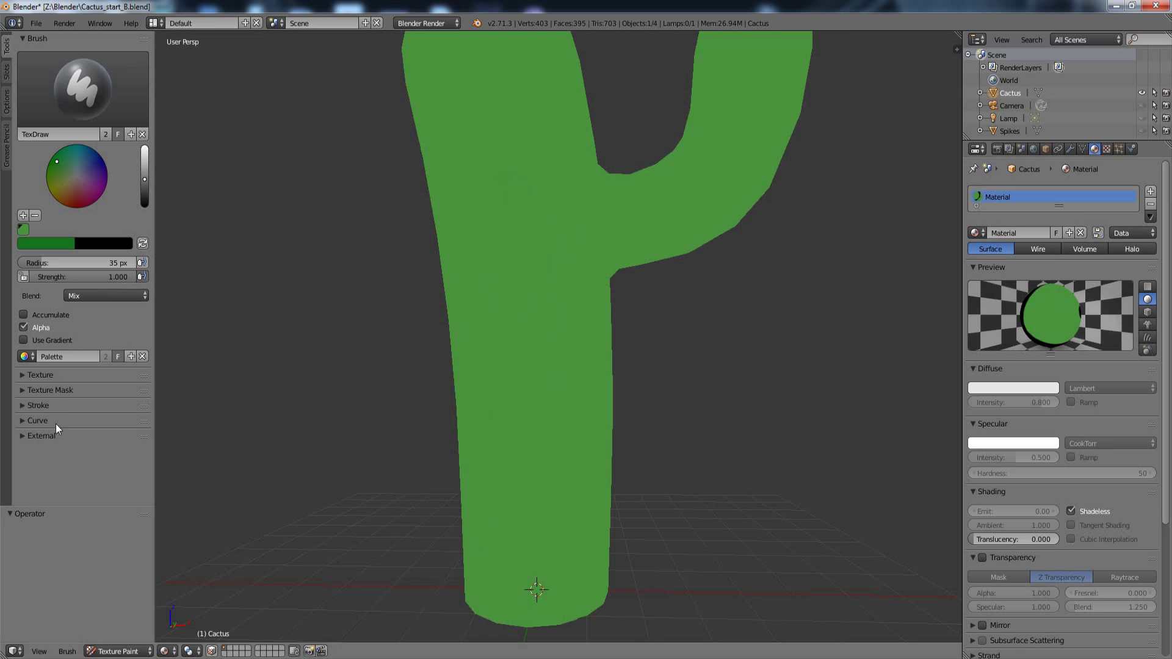
{"action": "left_click", "coordinate": [35, 423]}
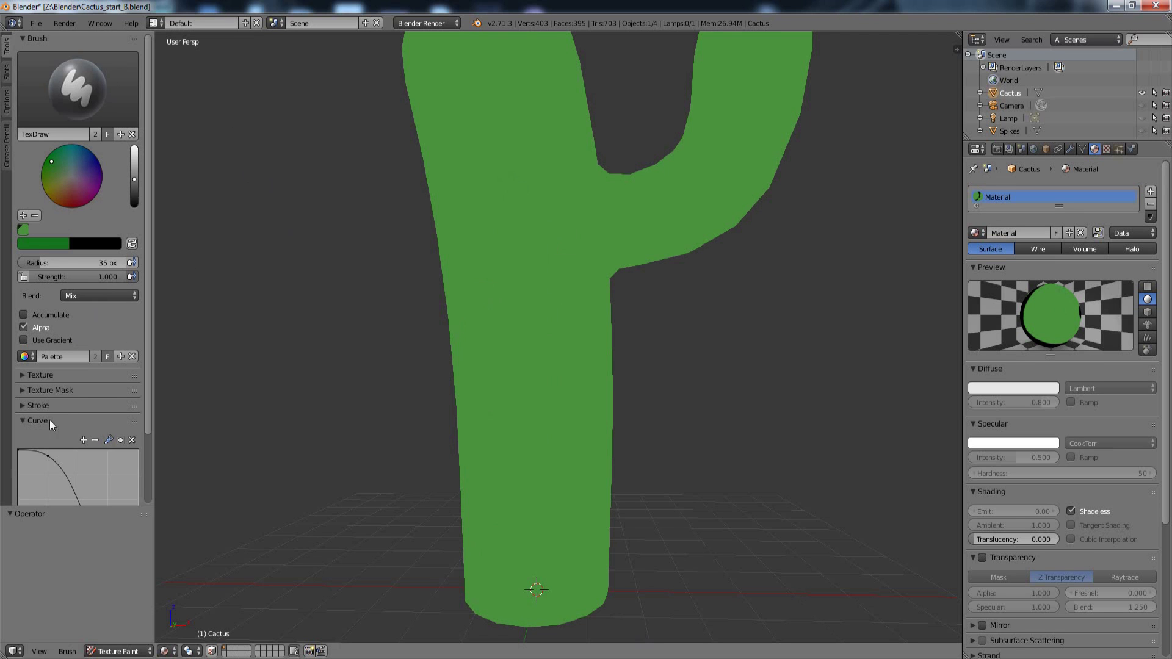
{"action": "left_click_drag", "start_coordinate": [149, 400], "coordinate": [135, 481]}
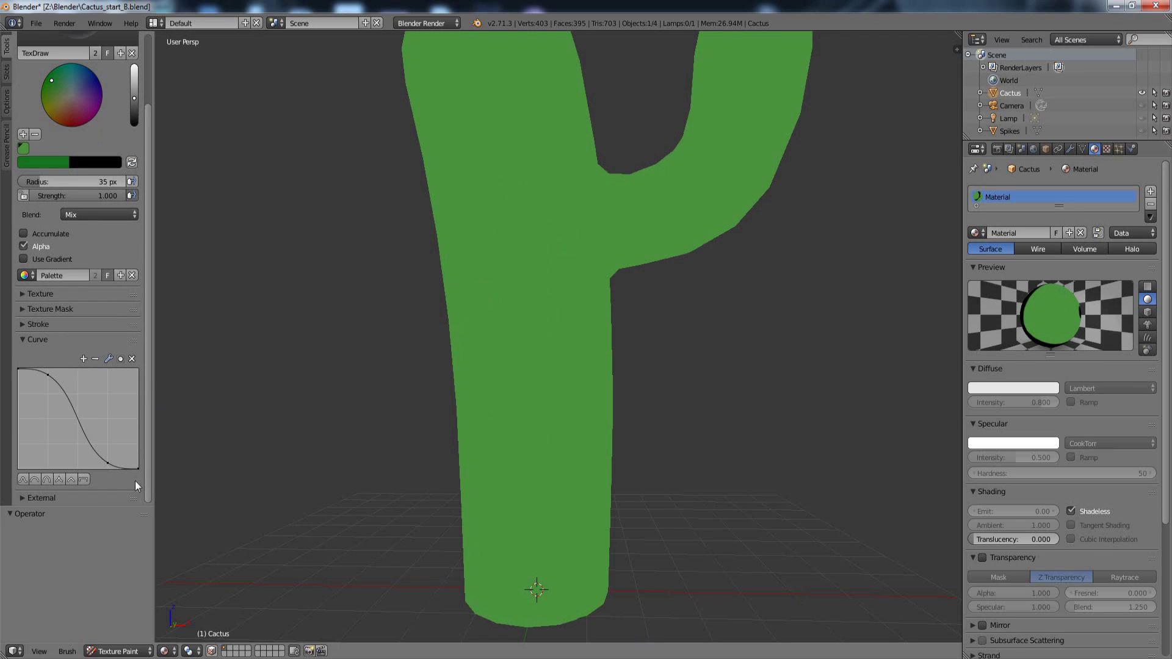
{"action": "left_click", "coordinate": [32, 482]}
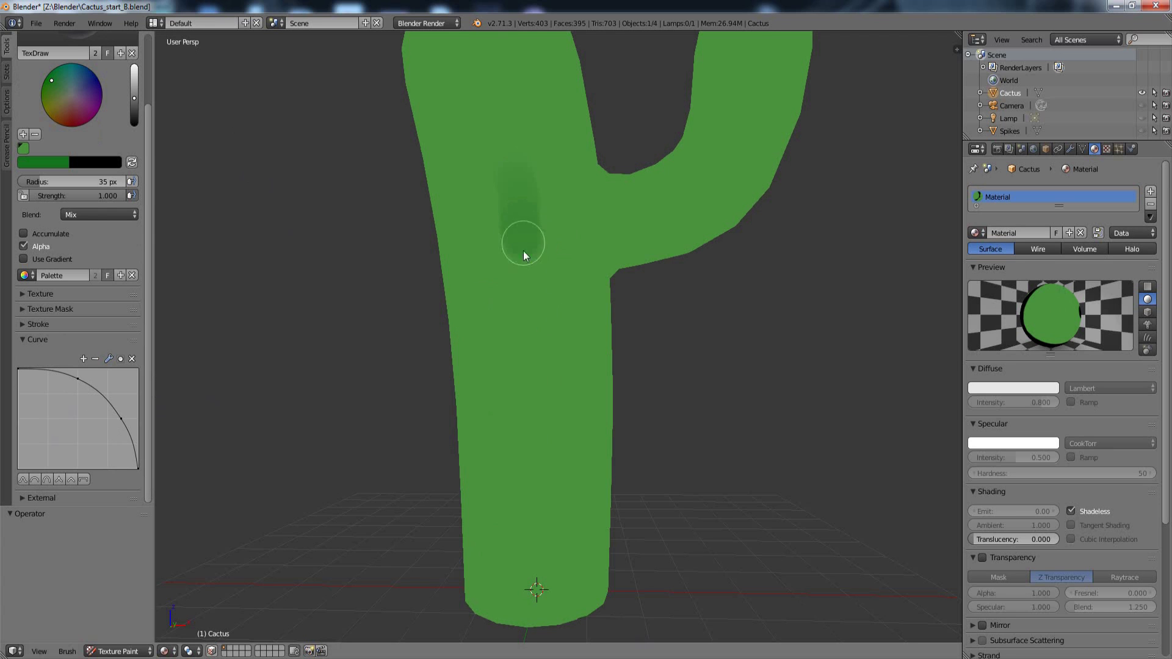
Step: Paint a test stroke down the trunk with the round falloff and inspect its edges up close
{"action": "left_click_drag", "start_coordinate": [529, 369], "coordinate": [533, 580]}
{"action": "scroll", "coordinate": [706, 335], "scroll_direction": "up", "scroll_amount": 4}
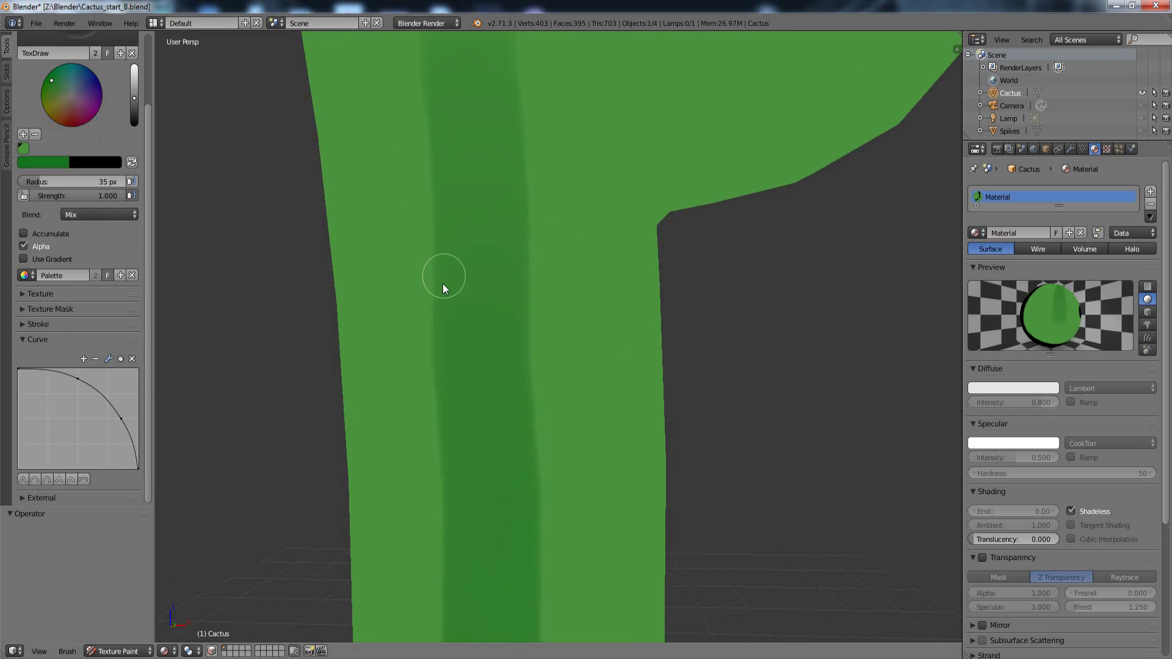
{"action": "scroll", "coordinate": [775, 327], "scroll_direction": "down", "scroll_amount": 3}
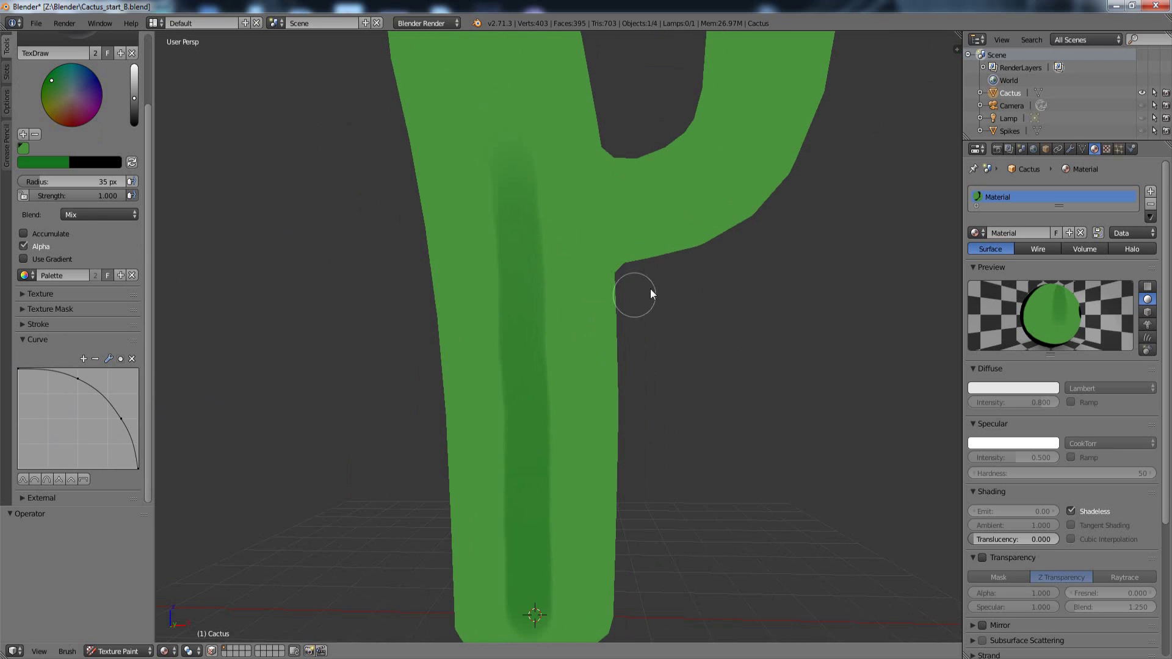
{"action": "middle_click_drag", "start_coordinate": [374, 285], "coordinate": [353, 303]}
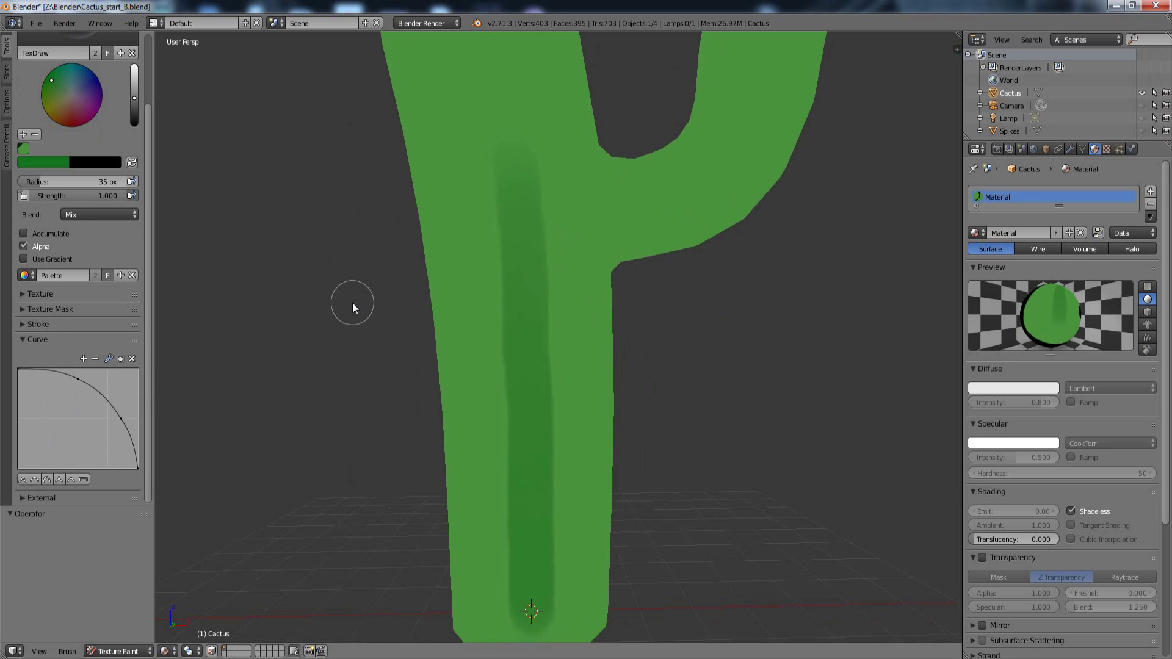
{"action": "scroll", "coordinate": [726, 314], "scroll_direction": "down", "scroll_amount": 1}
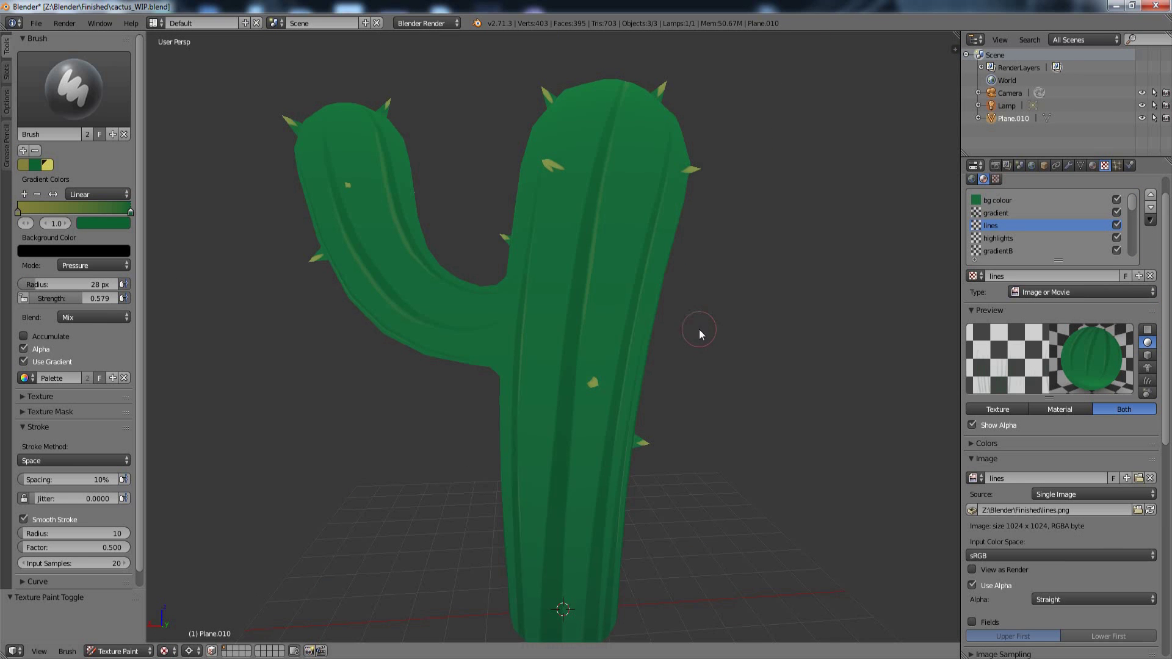
Step: Examine the varying width and tapering of the lines on the finished cactus in cactus_WIP.blend
{"action": "middle_click_drag", "start_coordinate": [700, 333], "coordinate": [715, 340]}
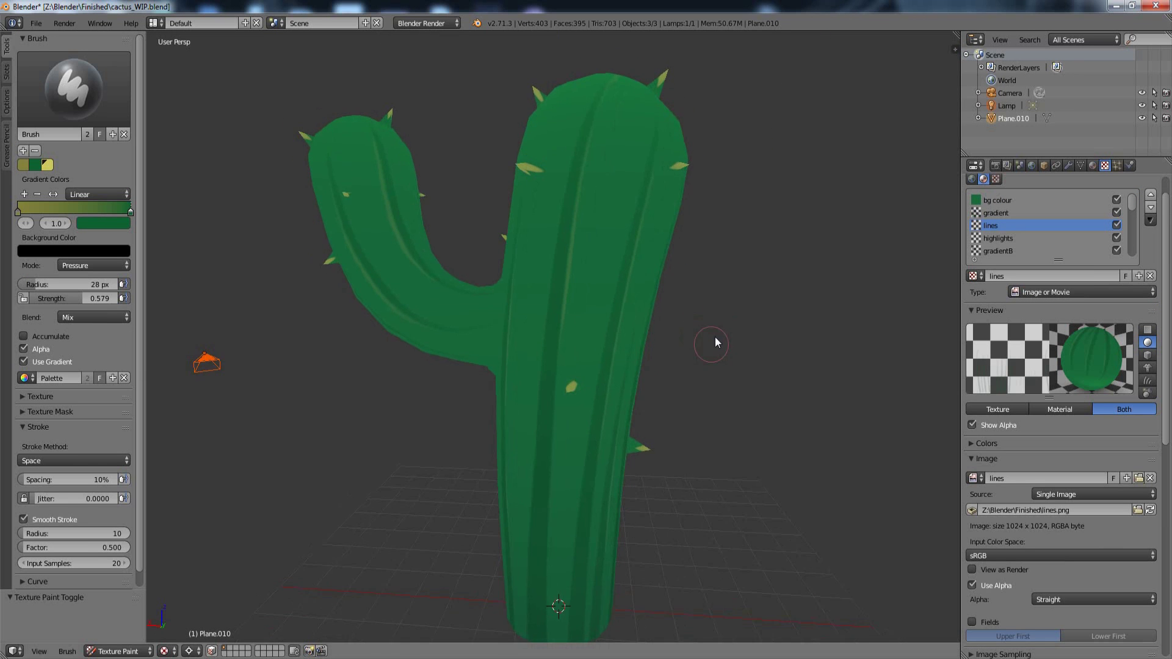
{"action": "scroll", "coordinate": [681, 308], "scroll_direction": "up", "scroll_amount": 2}
{"action": "scroll", "coordinate": [783, 214], "scroll_direction": "down", "scroll_amount": 3}
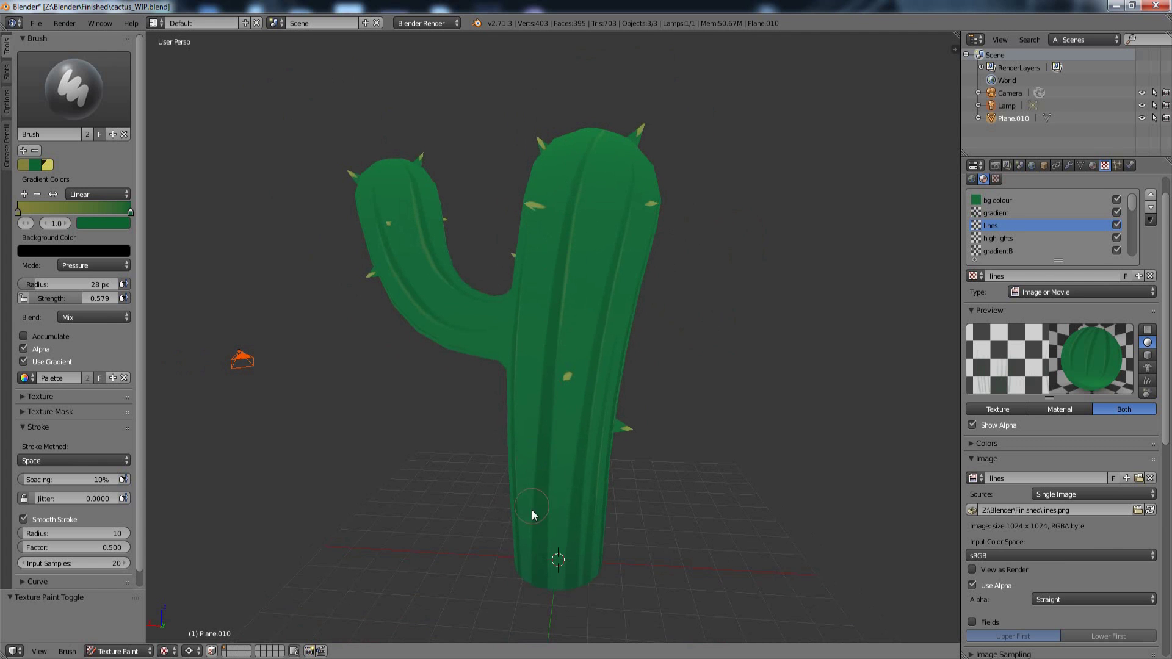
{"action": "middle_click_drag", "start_coordinate": [568, 555], "coordinate": [690, 359]}
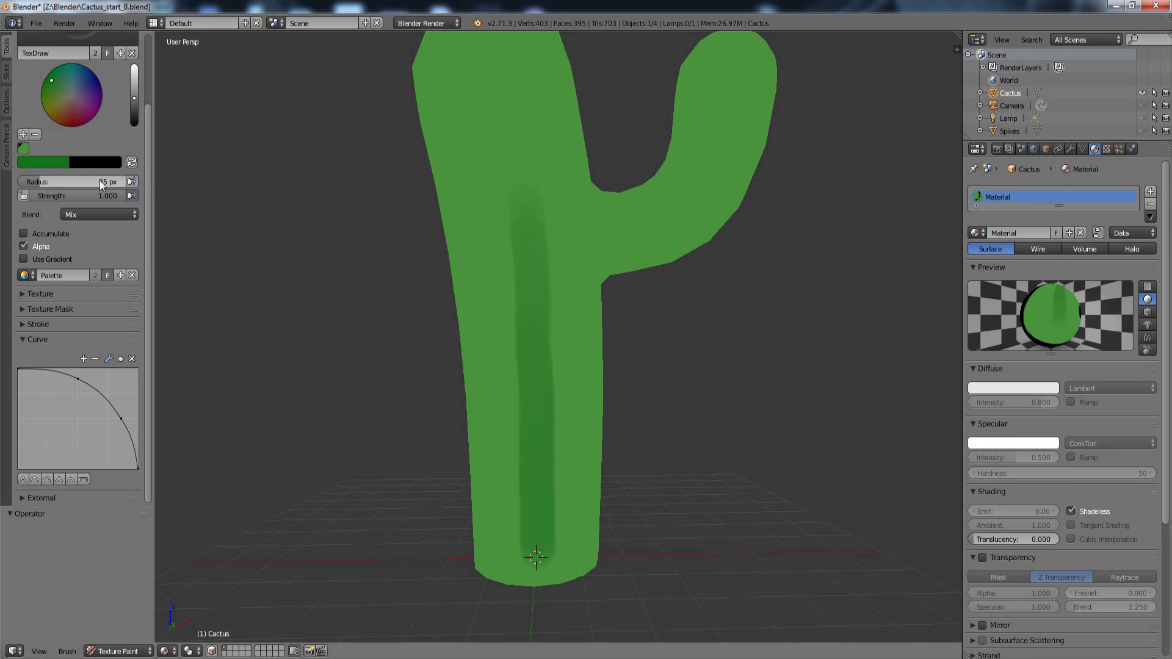
Step: Enable pressure sensitivity for the brush radius, undo the wide trunk stroke, and paint a tapering one down to the base
{"action": "left_click", "coordinate": [131, 181]}
{"action": "mouse_move", "coordinate": [530, 110]}
{"action": "middle_mouse_down"}
{"action": "mouse_move", "coordinate": [688, 321]}
{"action": "mouse_move", "coordinate": [725, 248]}
{"action": "middle_mouse_up"}
{"action": "key", "text": "ctrl+z"}
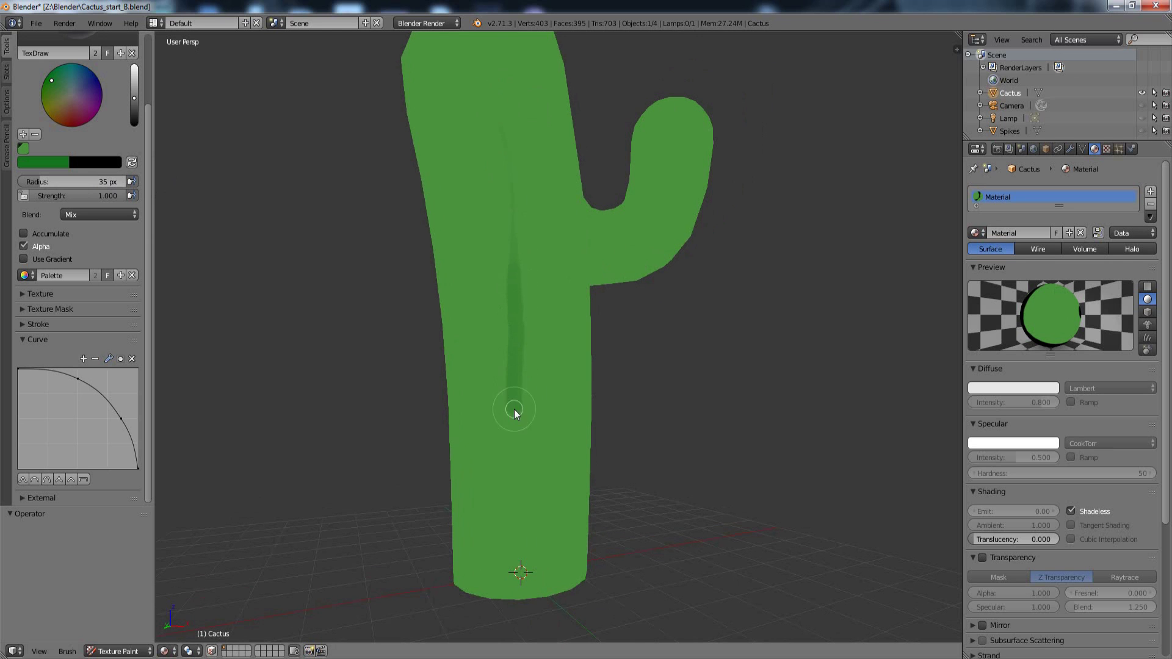
{"action": "left_click_drag", "start_coordinate": [507, 519], "coordinate": [502, 581]}
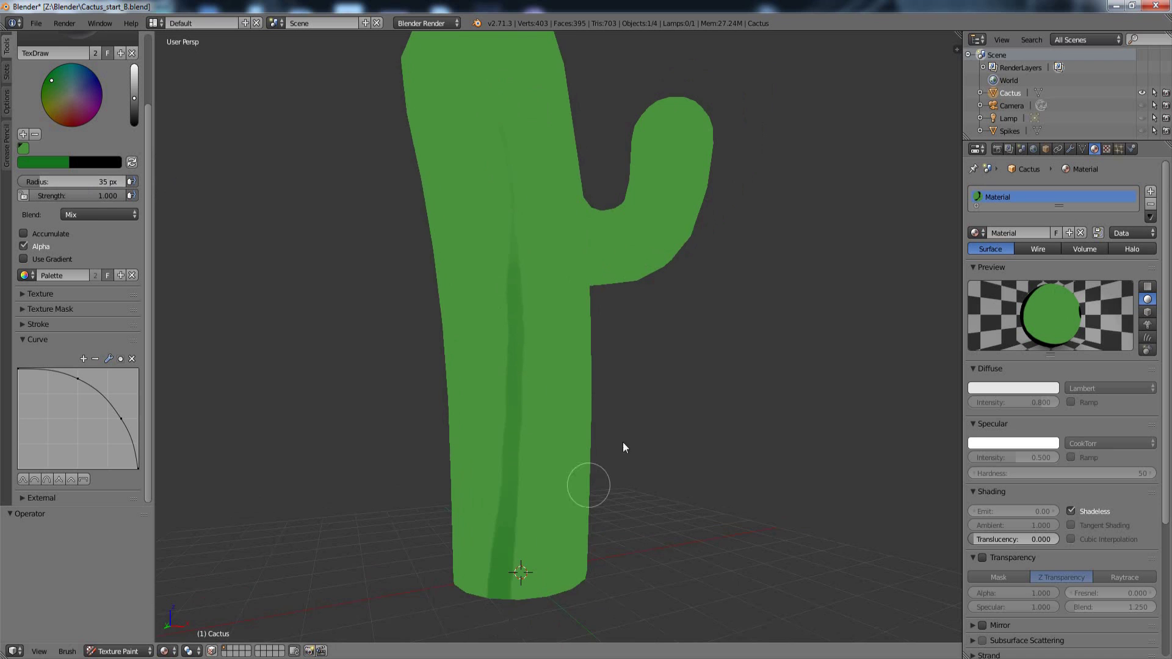
{"action": "mouse_move", "coordinate": [589, 486]}
{"action": "middle_mouse_down"}
{"action": "mouse_move", "coordinate": [654, 372]}
{"action": "mouse_move", "coordinate": [515, 255]}
{"action": "mouse_move", "coordinate": [607, 269]}
{"action": "mouse_move", "coordinate": [672, 312]}
{"action": "mouse_move", "coordinate": [481, 248]}
{"action": "middle_mouse_up"}
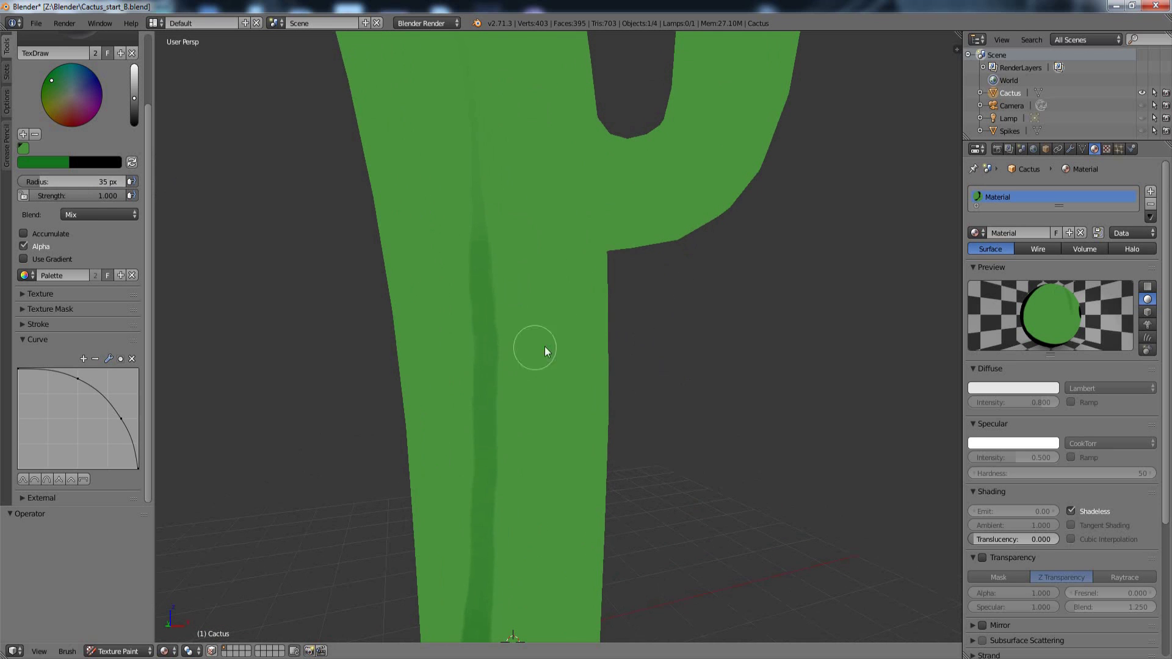
{"action": "middle_click_drag", "start_coordinate": [545, 346], "coordinate": [702, 322]}
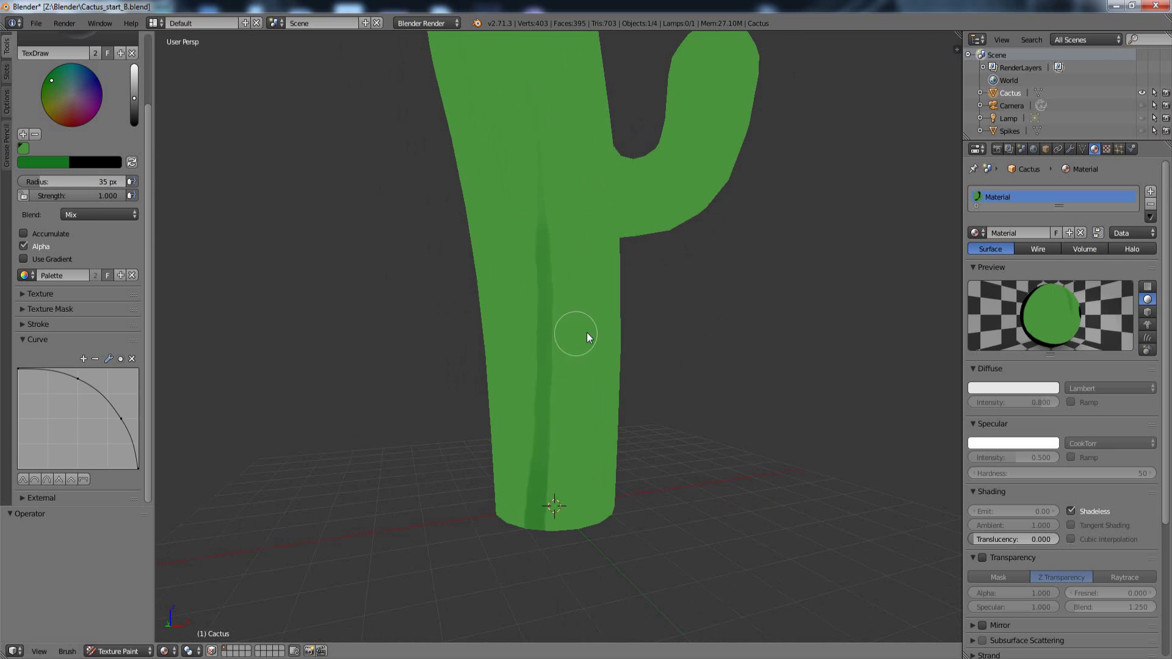
Step: Undo the tapering trunk stroke and enable Smooth Stroke for the brush
{"action": "key", "text": "ctrl+z"}
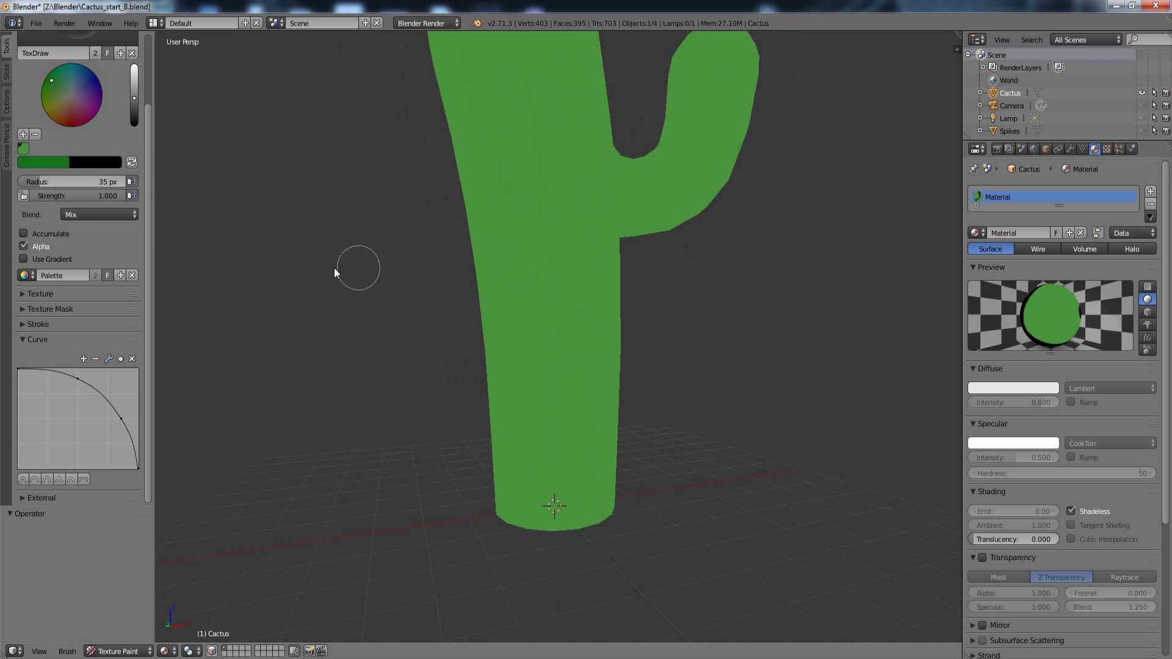
{"action": "left_click", "coordinate": [22, 324]}
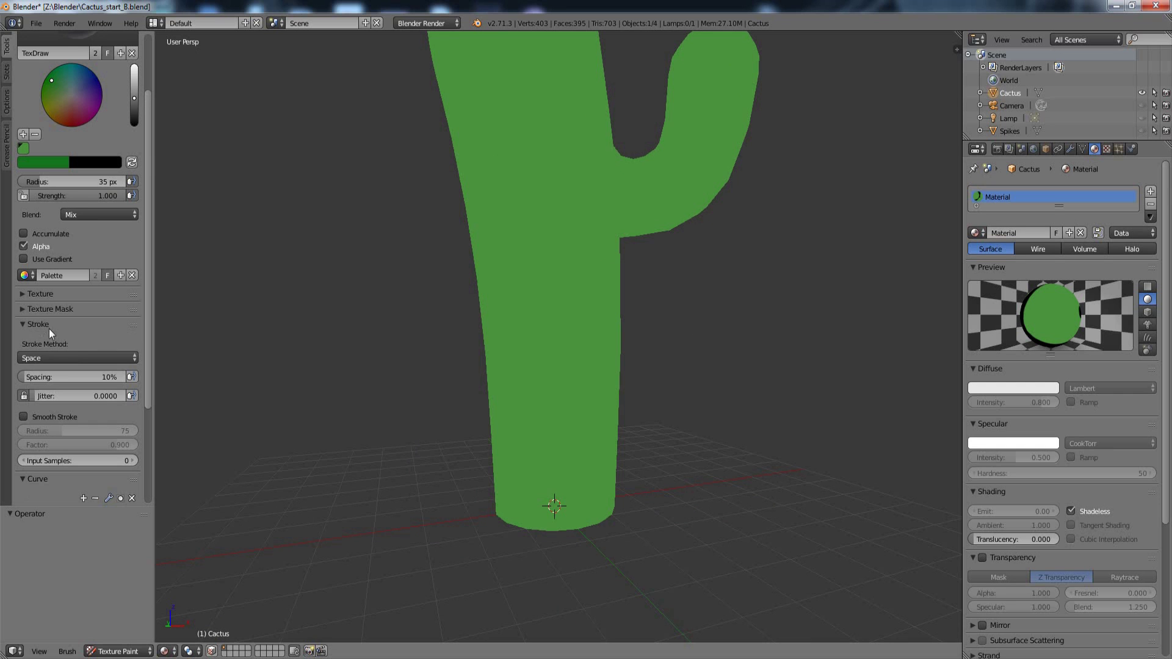
{"action": "left_click", "coordinate": [24, 417]}
Step: Paint smoothed dark green lines down the trunk from crown to base, and check the opposite side of the cactus
{"action": "scroll", "coordinate": [383, 287], "scroll_direction": "down", "scroll_amount": 5}
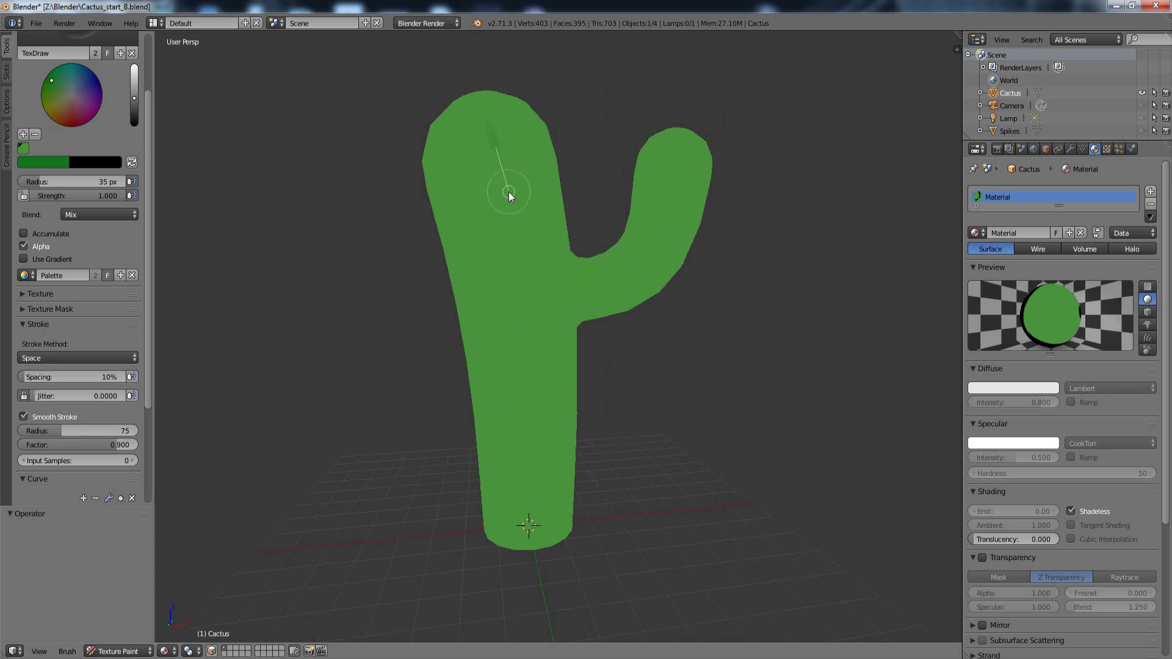
{"action": "left_click_drag", "start_coordinate": [509, 194], "coordinate": [534, 357]}
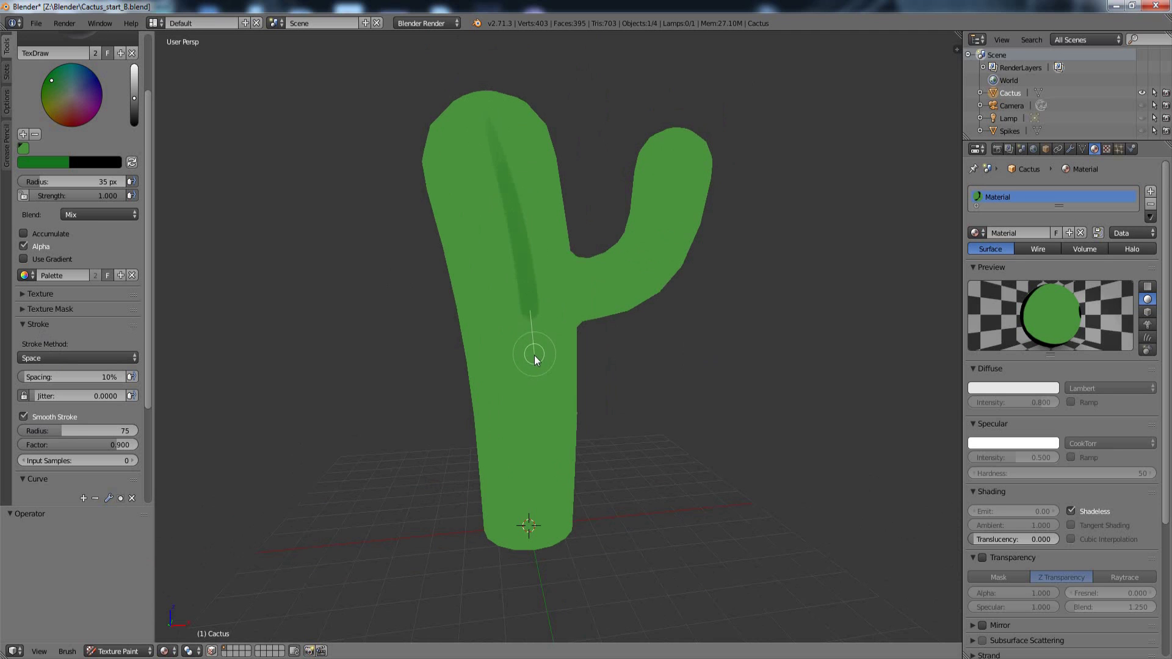
{"action": "left_click_drag", "start_coordinate": [535, 401], "coordinate": [513, 602]}
{"action": "scroll", "coordinate": [661, 374], "scroll_direction": "up", "scroll_amount": 2}
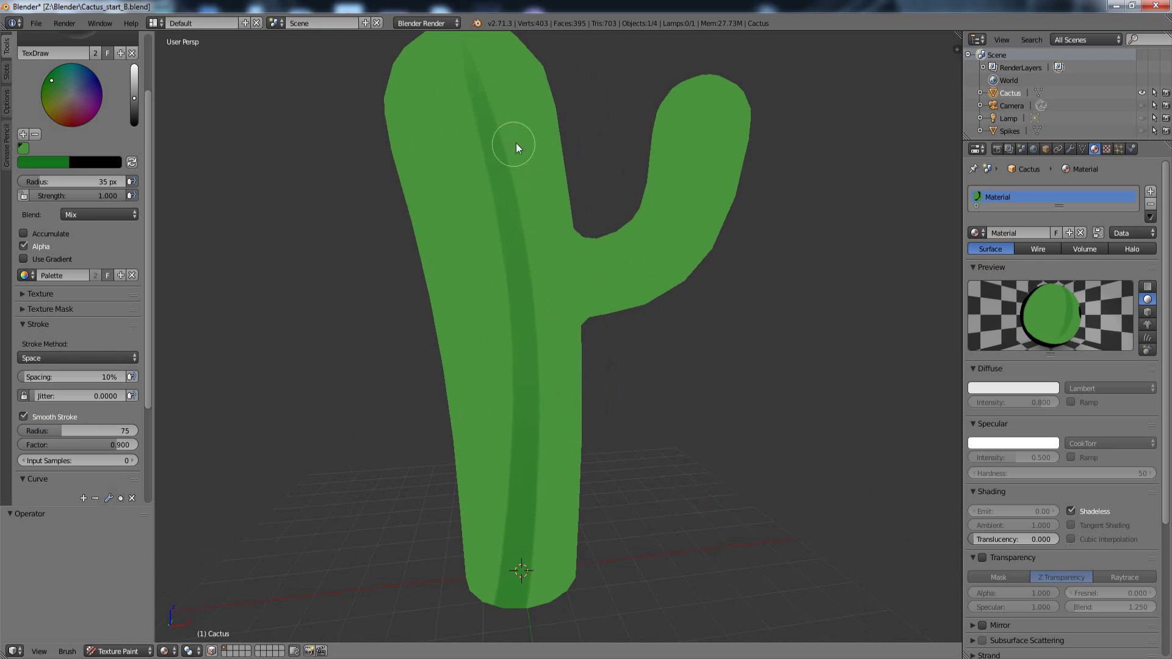
{"action": "mouse_move", "coordinate": [626, 122]}
{"action": "middle_mouse_down"}
{"action": "mouse_move", "coordinate": [633, 145]}
{"action": "mouse_move", "coordinate": [618, 116]}
{"action": "mouse_move", "coordinate": [630, 174]}
{"action": "mouse_move", "coordinate": [620, 131]}
{"action": "middle_mouse_up"}
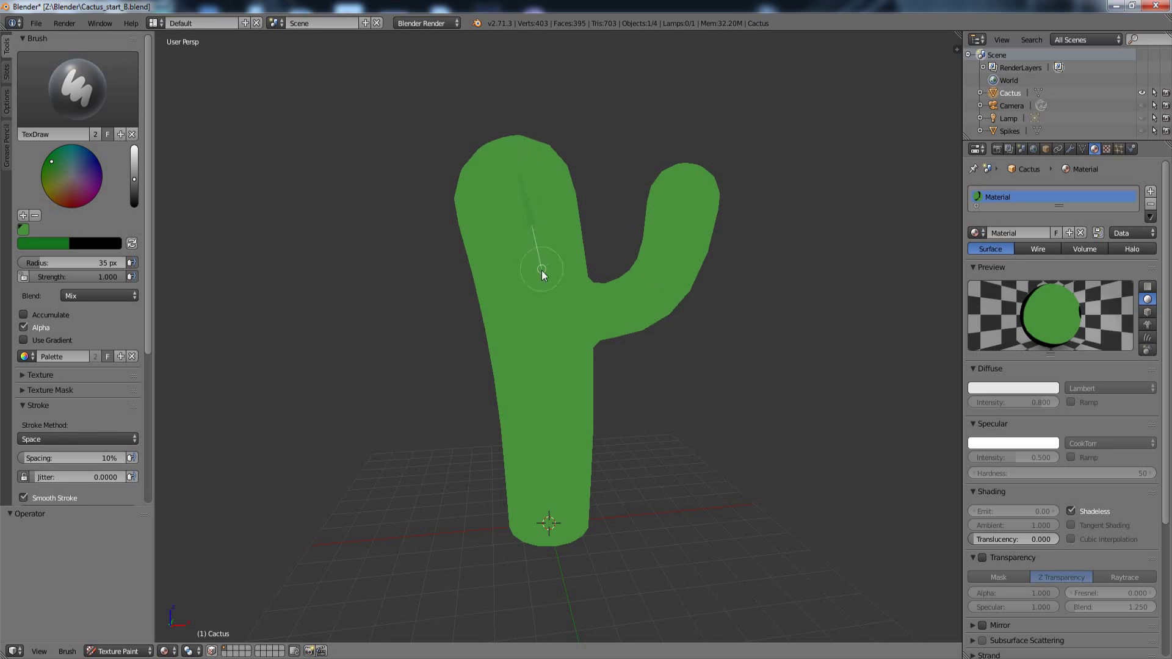
{"action": "left_click_drag", "start_coordinate": [556, 369], "coordinate": [567, 617]}
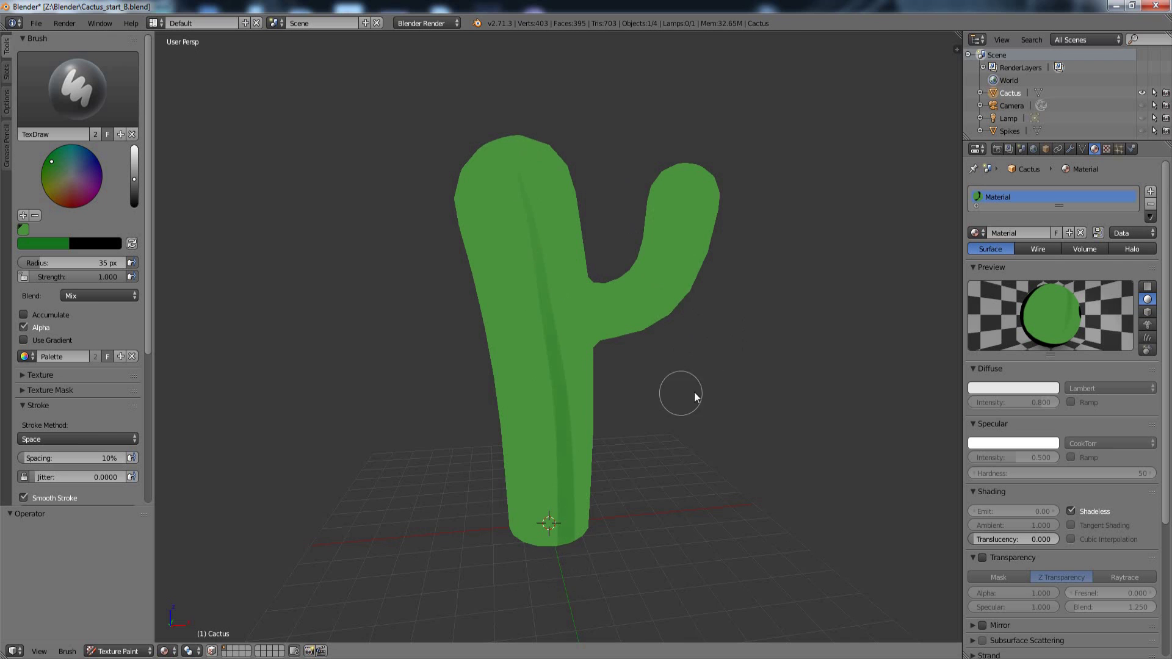
{"action": "middle_click_drag", "start_coordinate": [694, 392], "coordinate": [431, 381]}
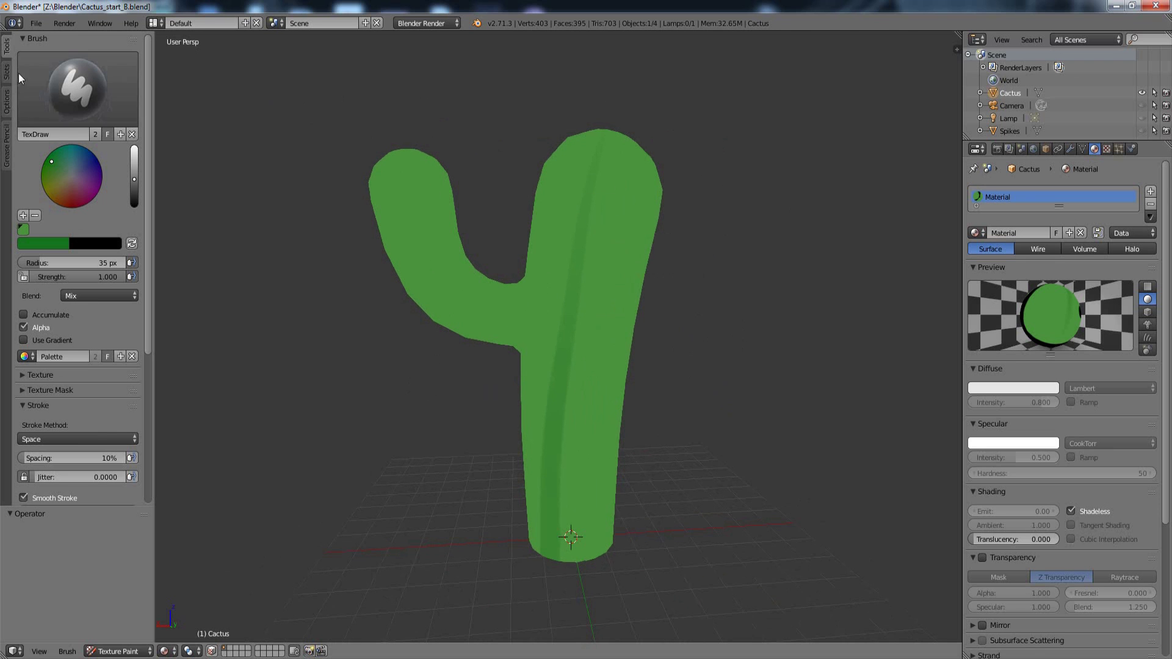
Step: Enable Occlude, Cull and Normal for Project Paint, and undo the line that was painted through the trunk
{"action": "left_click", "coordinate": [4, 104]}
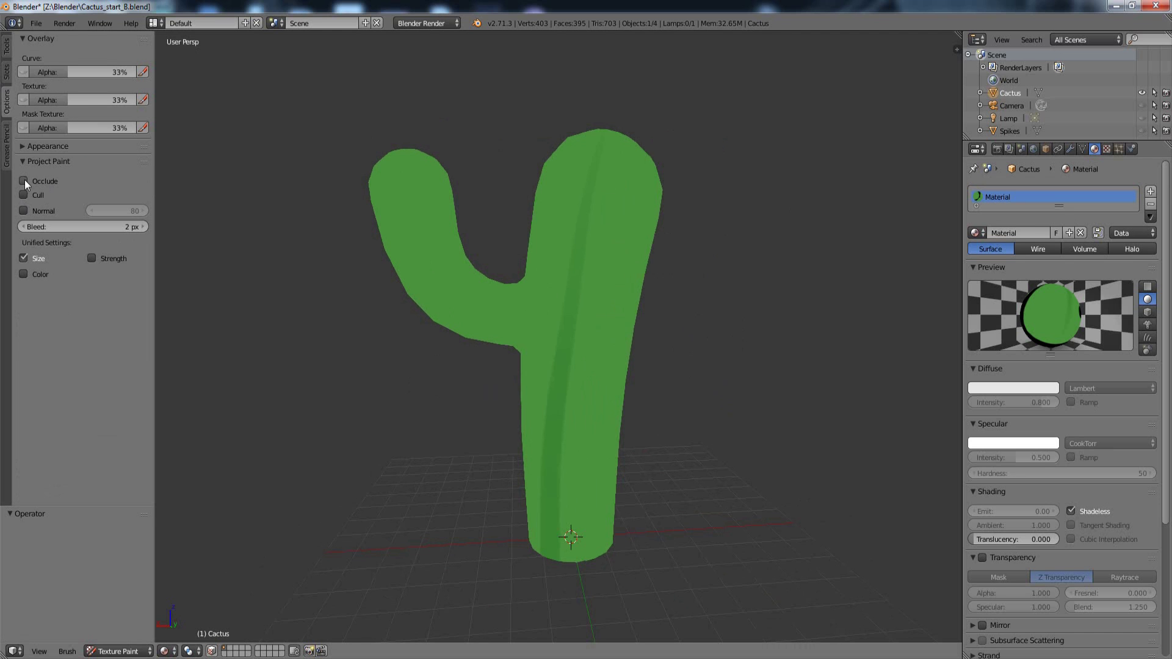
{"action": "left_click", "coordinate": [25, 211]}
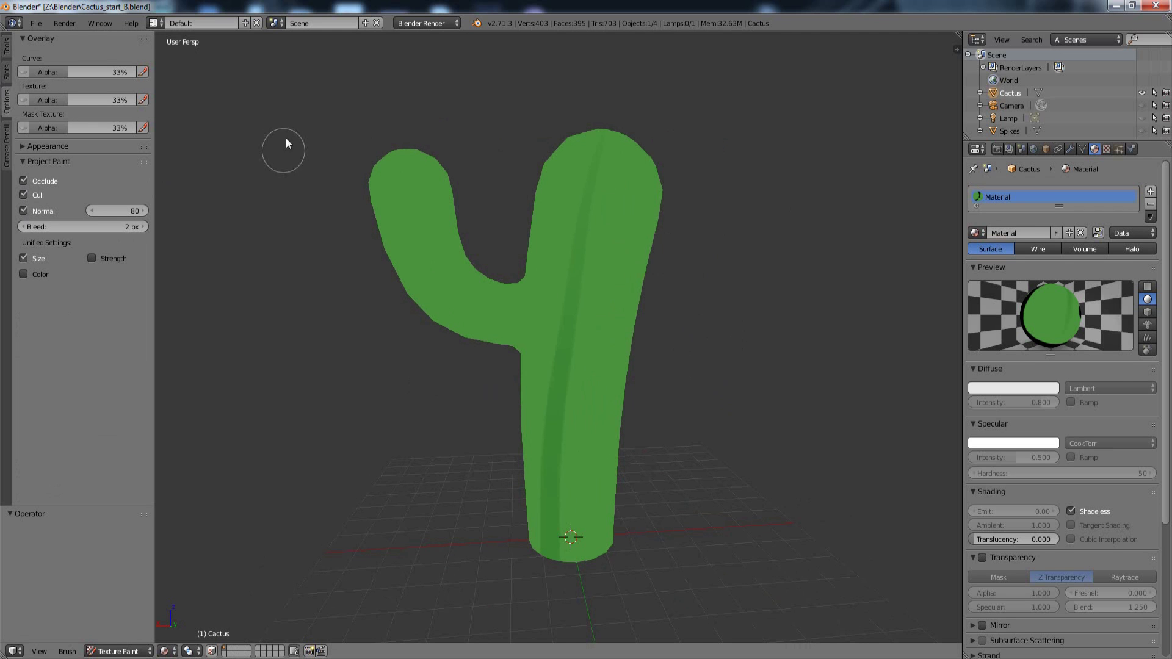
{"action": "middle_click_drag", "start_coordinate": [285, 138], "coordinate": [315, 114]}
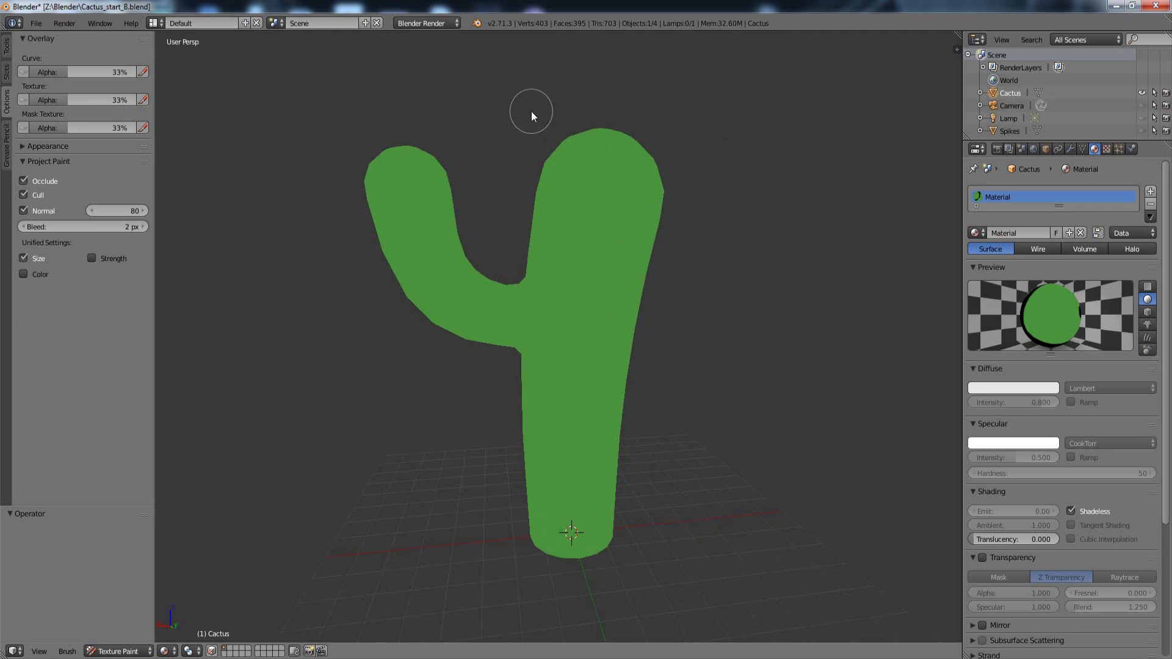
Step: Paint a test line down the trunk to the base, and check the opposite side of the cactus for bleed-through
{"action": "middle_click_drag", "start_coordinate": [755, 179], "coordinate": [727, 167]}
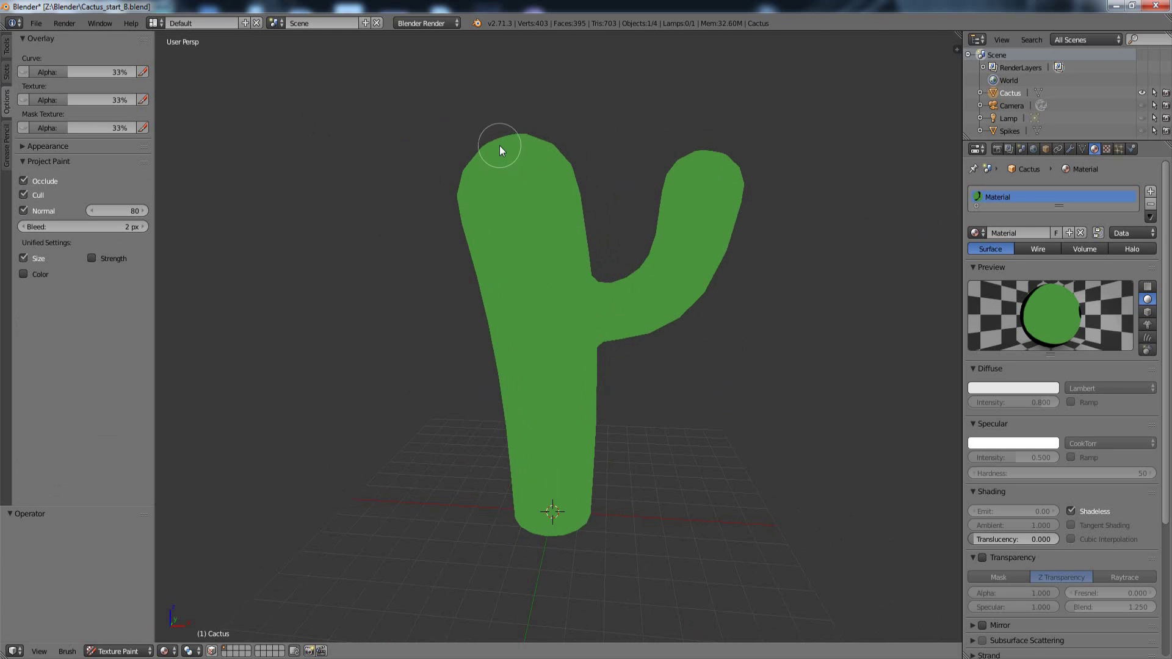
{"action": "mouse_move", "coordinate": [529, 266]}
{"action": "left_mouse_down"}
{"action": "mouse_move", "coordinate": [563, 455]}
{"action": "mouse_move", "coordinate": [558, 548]}
{"action": "mouse_move", "coordinate": [592, 569]}
{"action": "left_mouse_up"}
{"action": "mouse_move", "coordinate": [592, 575]}
{"action": "middle_mouse_down"}
{"action": "mouse_move", "coordinate": [617, 309]}
{"action": "mouse_move", "coordinate": [503, 335]}
{"action": "middle_mouse_up"}
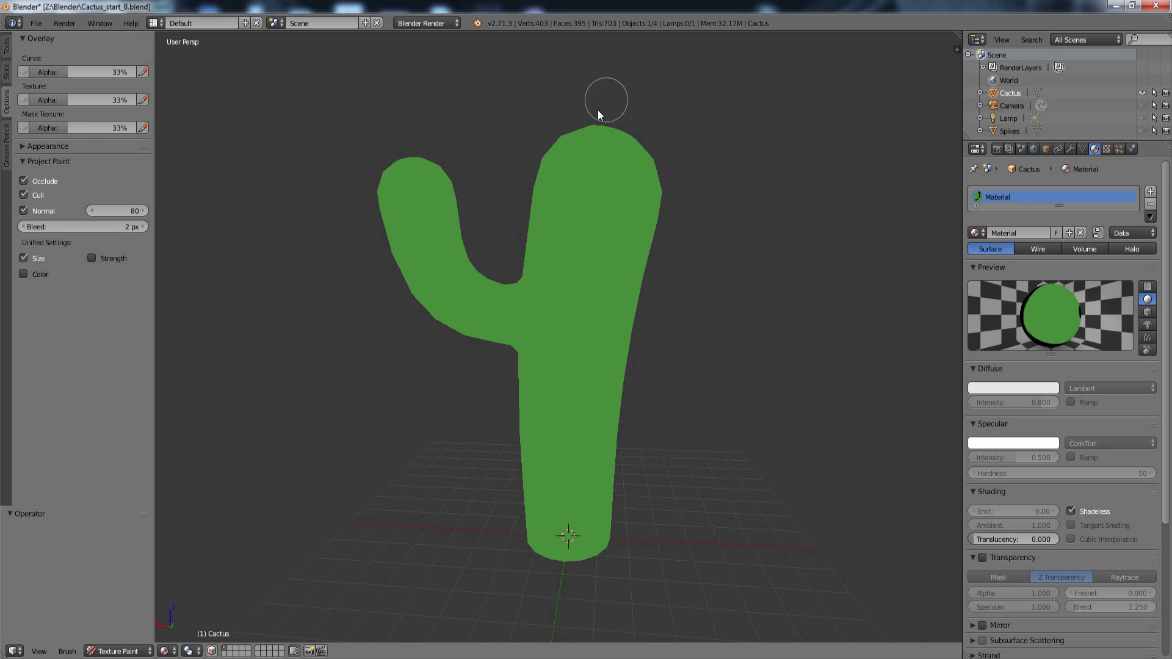
{"action": "middle_click_drag", "start_coordinate": [739, 322], "coordinate": [580, 197]}
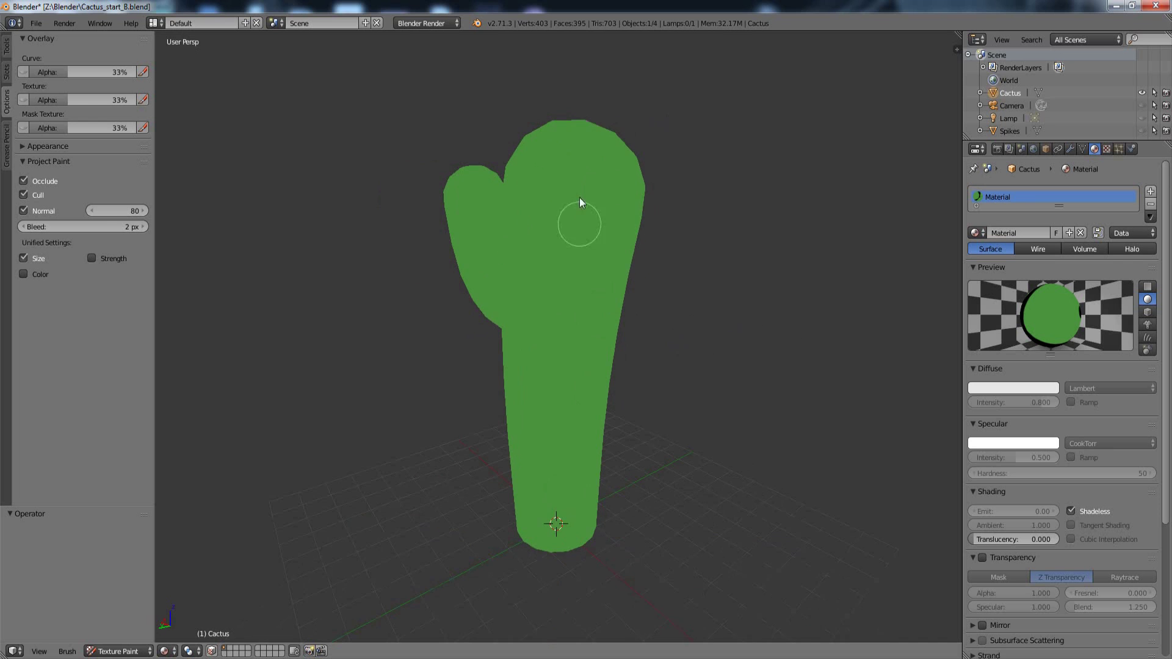
{"action": "middle_click_drag", "start_coordinate": [683, 250], "coordinate": [529, 203]}
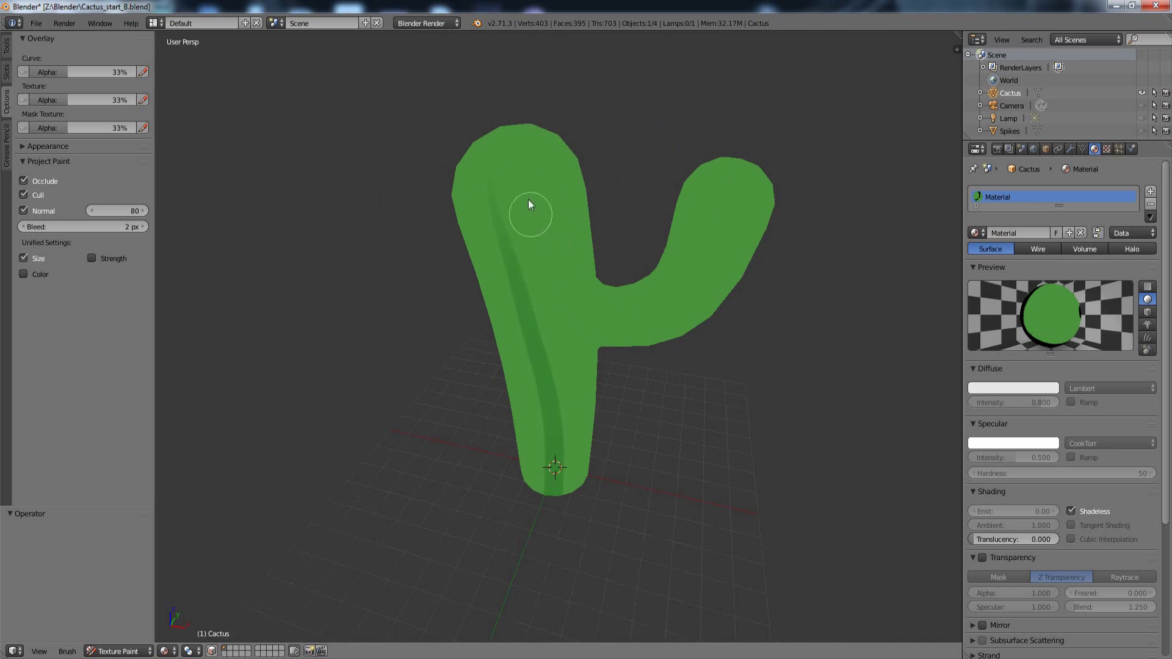
{"action": "middle_click_drag", "start_coordinate": [761, 432], "coordinate": [796, 369]}
{"action": "middle_click_drag", "start_coordinate": [702, 369], "coordinate": [657, 322]}
{"action": "middle_click_drag", "start_coordinate": [607, 287], "coordinate": [693, 386]}
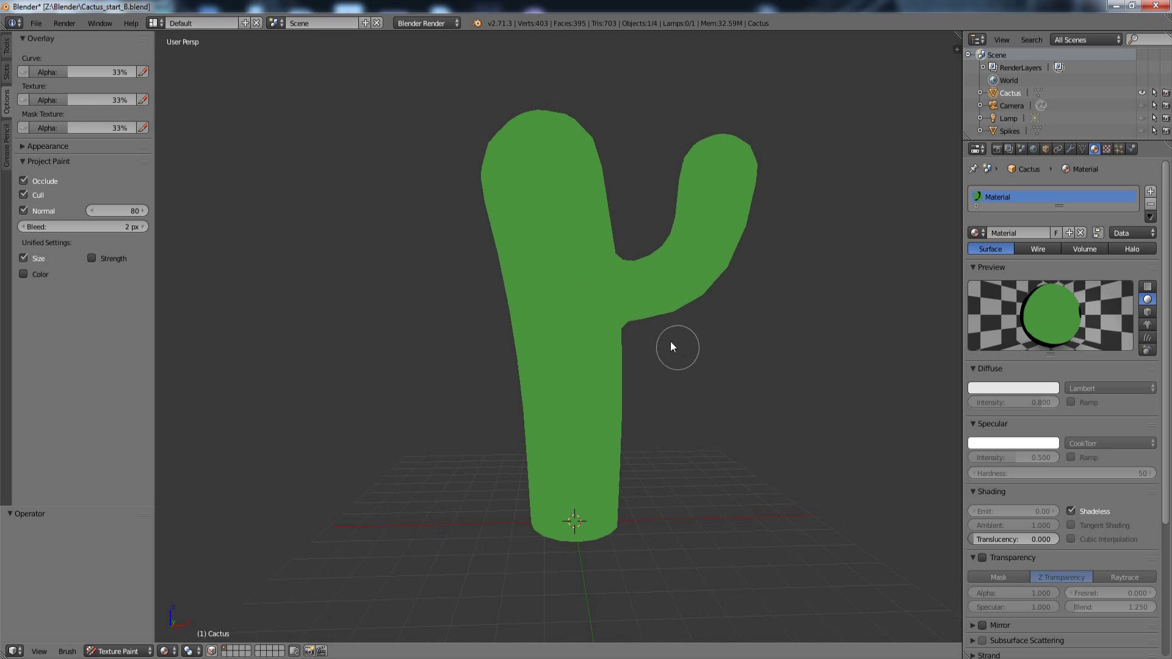
Step: Paint a tapering dark green line down the middle of the trunk, from below the crown to the base
{"action": "left_click_drag", "start_coordinate": [555, 180], "coordinate": [579, 558]}
{"action": "mouse_move", "coordinate": [647, 464]}
{"action": "middle_mouse_down"}
{"action": "mouse_move", "coordinate": [699, 379]}
{"action": "mouse_move", "coordinate": [666, 330]}
{"action": "middle_mouse_up"}
{"action": "middle_click_drag", "start_coordinate": [686, 378], "coordinate": [701, 349]}
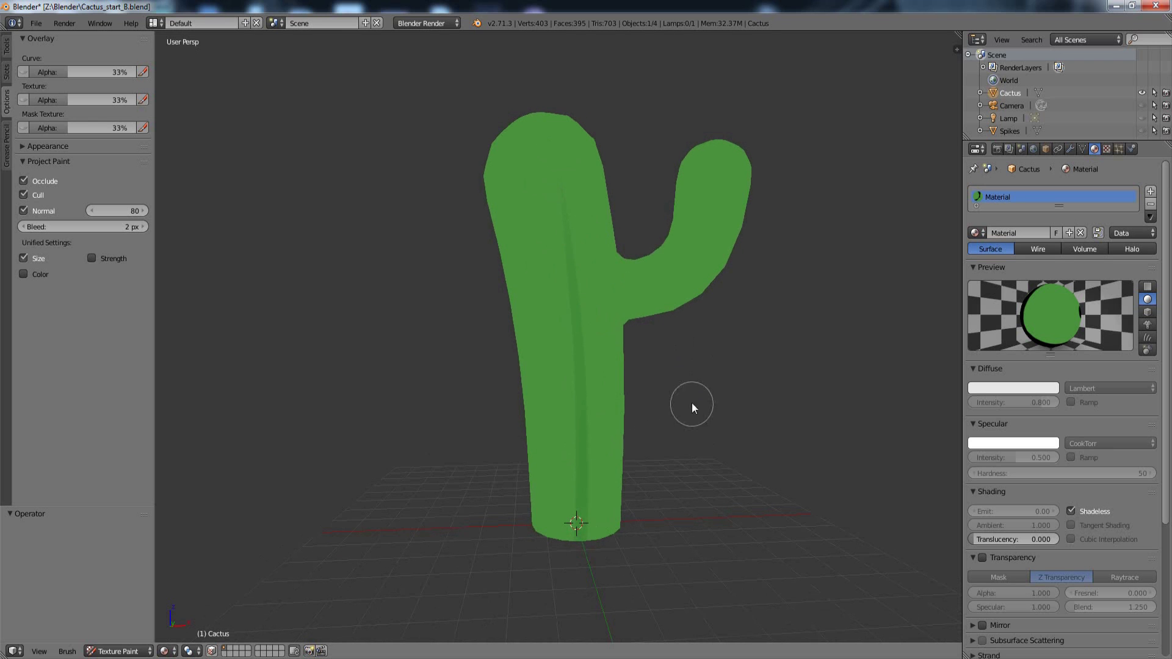
Step: Try a second line down the side of the trunk facing away from the arm, and inspect its shape up close
{"action": "middle_click_drag", "start_coordinate": [693, 408], "coordinate": [733, 392]}
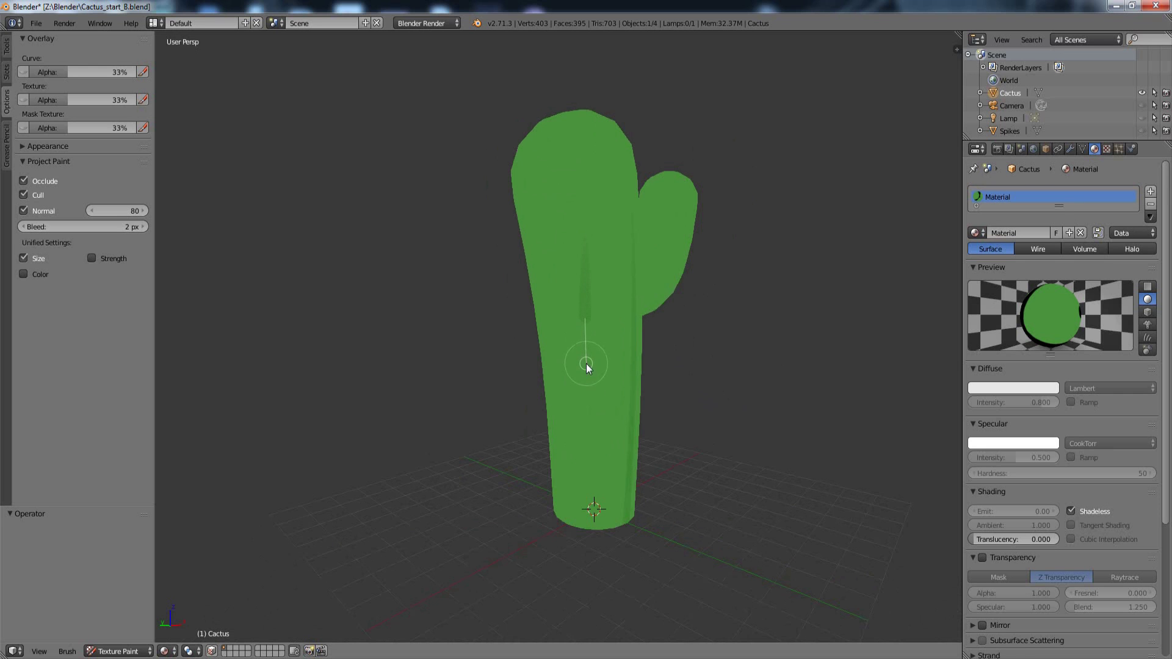
{"action": "left_click_drag", "start_coordinate": [589, 383], "coordinate": [594, 537]}
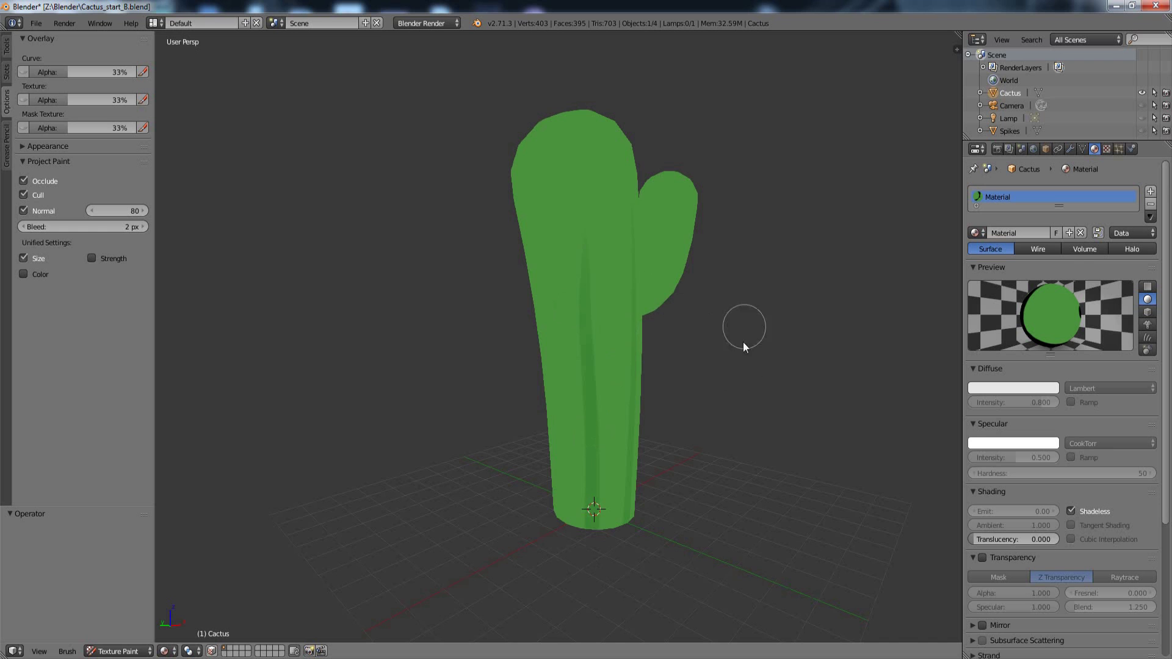
{"action": "middle_click_drag", "start_coordinate": [743, 342], "coordinate": [669, 364]}
{"action": "scroll", "coordinate": [712, 405], "scroll_direction": "up", "scroll_amount": 2}
{"action": "middle_click_drag", "start_coordinate": [712, 406], "coordinate": [732, 371]}
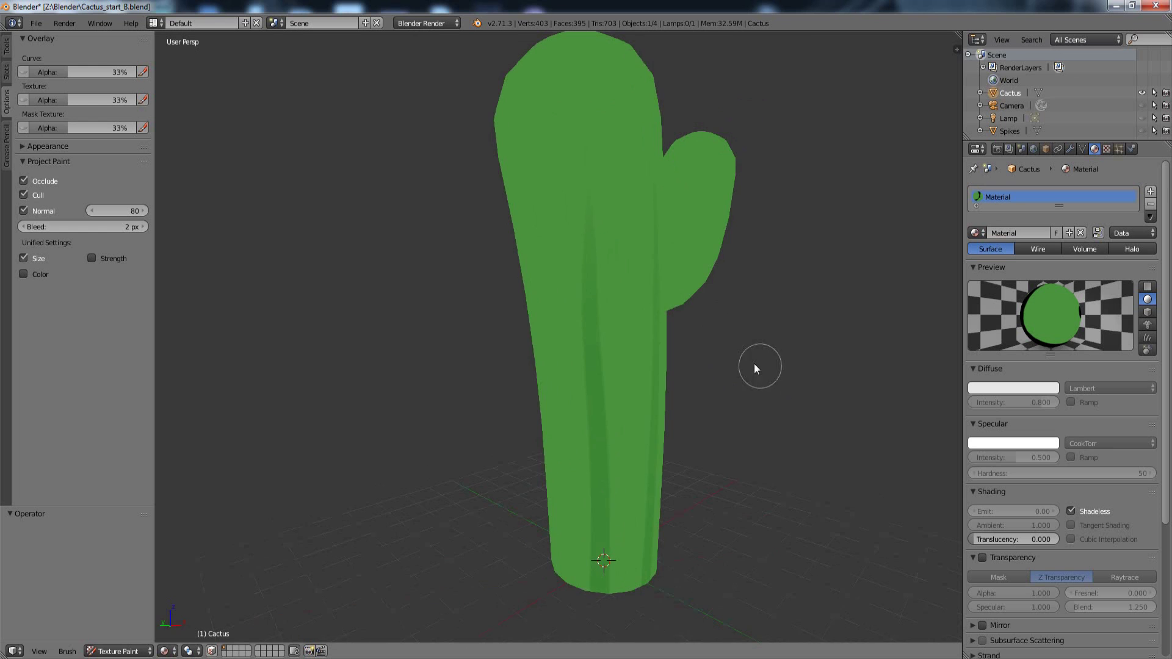
{"action": "middle_click_drag", "start_coordinate": [756, 367], "coordinate": [660, 359]}
{"action": "middle_click_drag", "start_coordinate": [785, 350], "coordinate": [714, 333]}
{"action": "scroll", "coordinate": [786, 360], "scroll_direction": "down", "scroll_amount": 2}
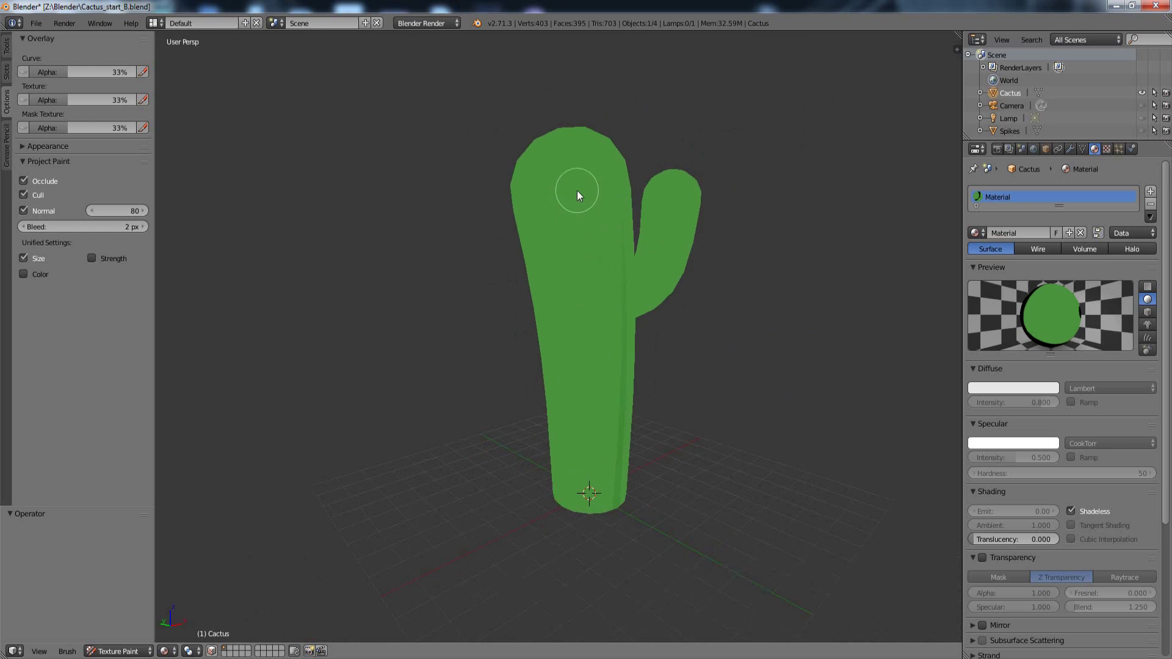
Step: Repaint the second line down the trunk to the base, and add two more lines around the side away from the arm
{"action": "left_click_drag", "start_coordinate": [581, 258], "coordinate": [588, 402]}
{"action": "left_click_drag", "start_coordinate": [590, 482], "coordinate": [588, 605]}
{"action": "mouse_move", "coordinate": [714, 336]}
{"action": "middle_mouse_down"}
{"action": "mouse_move", "coordinate": [702, 358]}
{"action": "mouse_move", "coordinate": [740, 383]}
{"action": "mouse_move", "coordinate": [733, 322]}
{"action": "middle_mouse_up"}
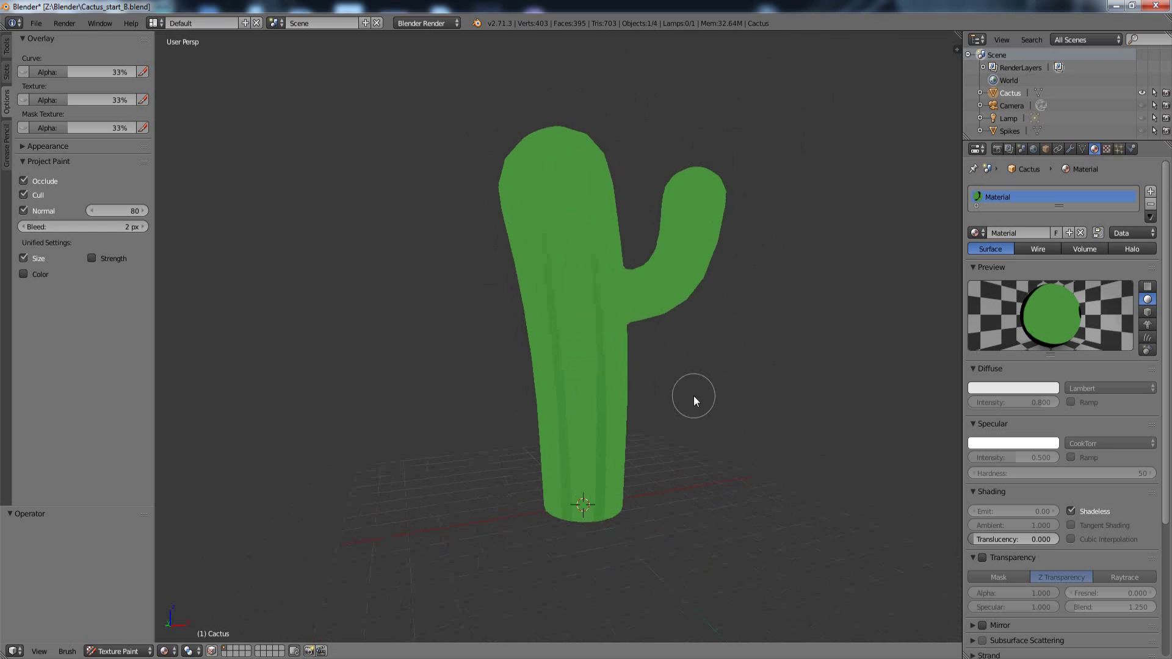
{"action": "middle_click_drag", "start_coordinate": [718, 369], "coordinate": [797, 366]}
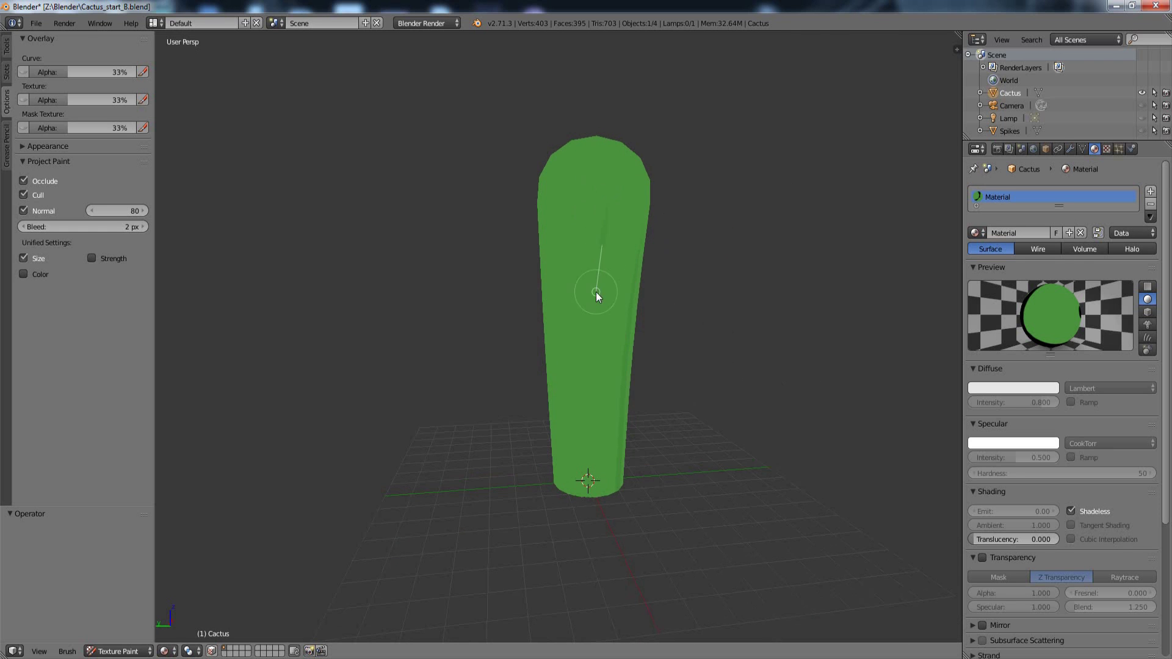
{"action": "left_click_drag", "start_coordinate": [596, 292], "coordinate": [588, 459]}
{"action": "middle_click_drag", "start_coordinate": [723, 339], "coordinate": [610, 213]}
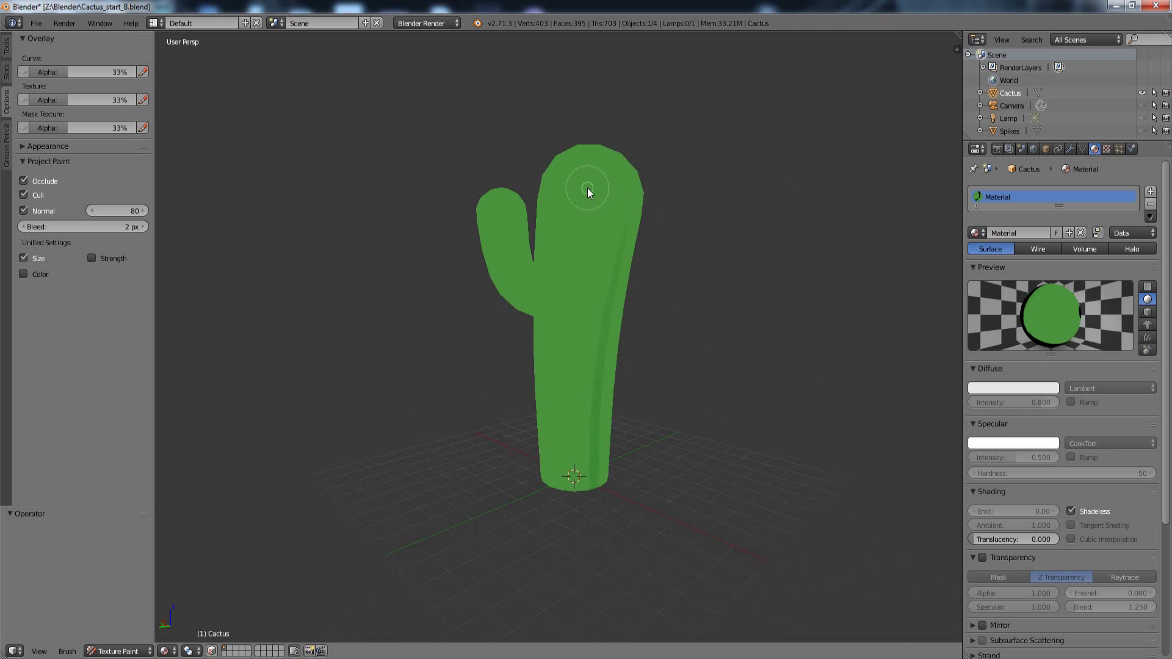
{"action": "left_click_drag", "start_coordinate": [588, 191], "coordinate": [570, 305]}
{"action": "left_click_drag", "start_coordinate": [563, 405], "coordinate": [567, 558]}
Step: Paint more tapering lines down the back of the trunk and on the arm side, spacing them around the whole trunk
{"action": "middle_click_drag", "start_coordinate": [568, 558], "coordinate": [743, 293]}
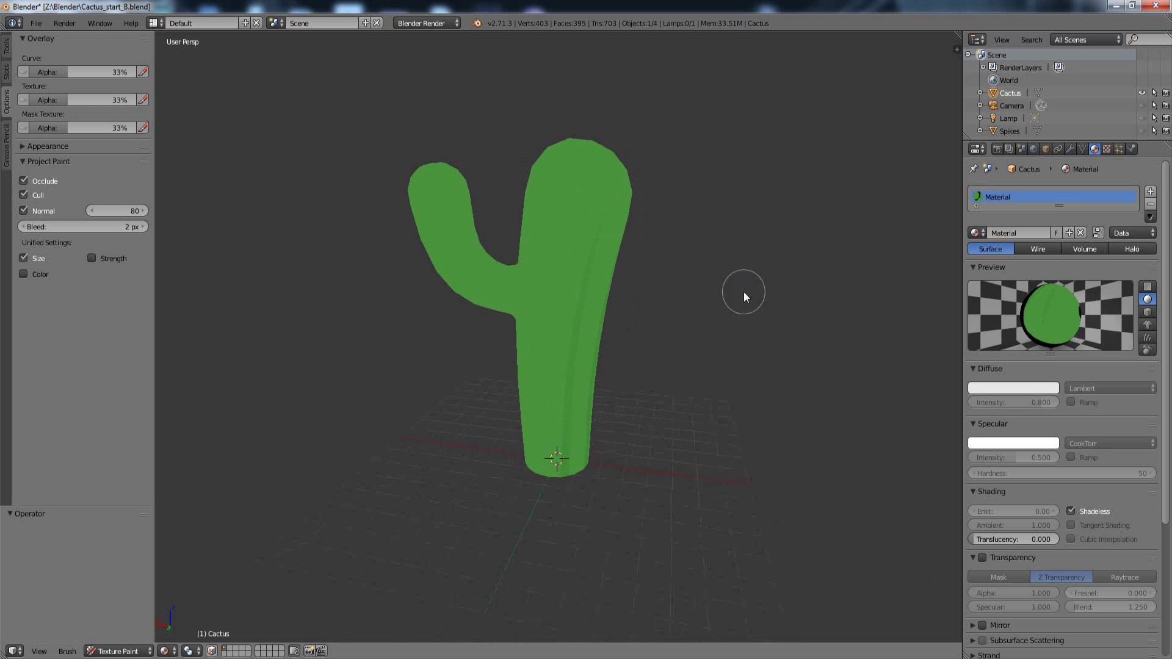
{"action": "left_click_drag", "start_coordinate": [548, 332], "coordinate": [539, 537]}
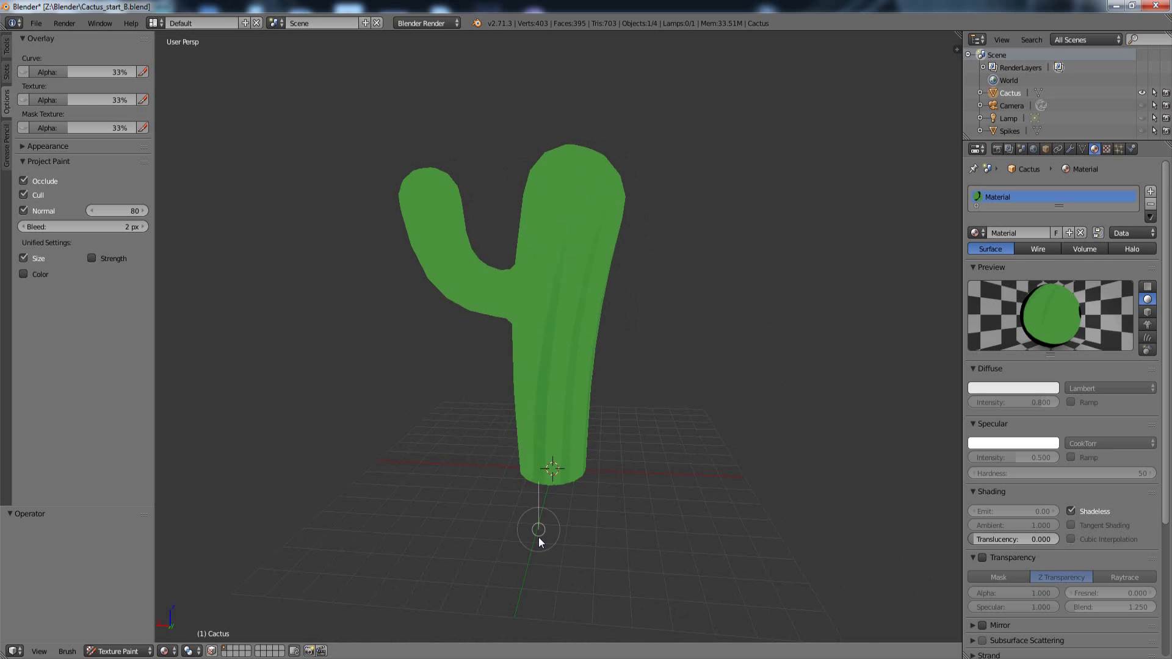
{"action": "mouse_move", "coordinate": [539, 538]}
{"action": "middle_mouse_down"}
{"action": "mouse_move", "coordinate": [729, 324]}
{"action": "mouse_move", "coordinate": [565, 291]}
{"action": "middle_mouse_up"}
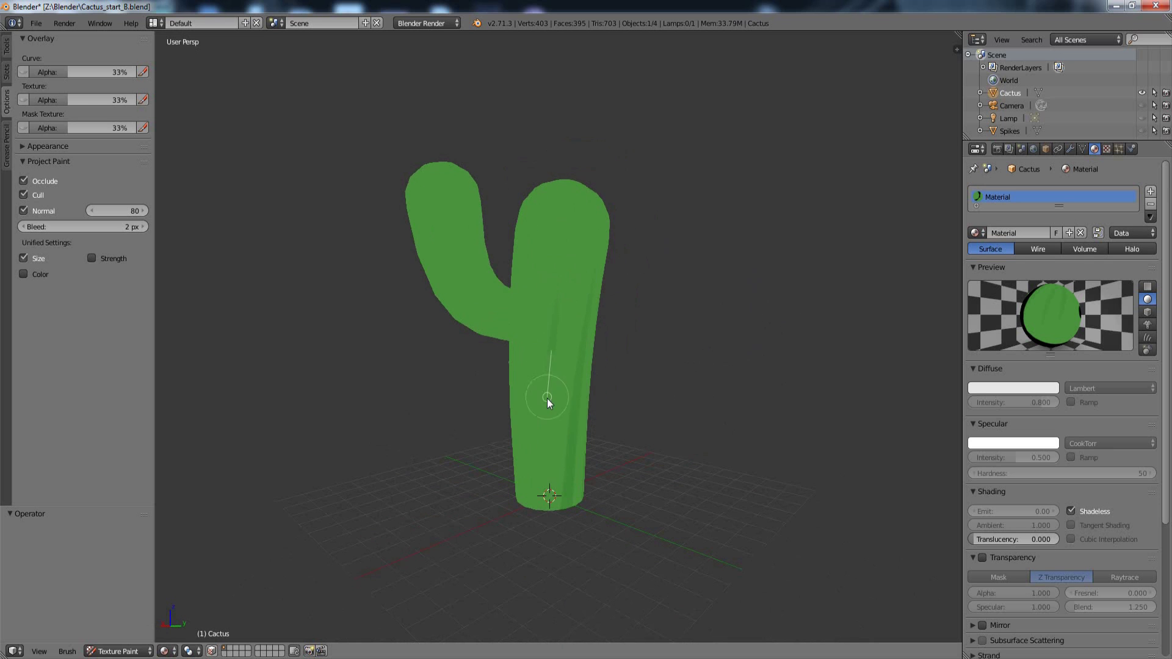
{"action": "left_click_drag", "start_coordinate": [547, 398], "coordinate": [552, 555]}
{"action": "mouse_move", "coordinate": [552, 556]}
{"action": "middle_mouse_down"}
{"action": "mouse_move", "coordinate": [755, 298]}
{"action": "mouse_move", "coordinate": [560, 337]}
{"action": "middle_mouse_up"}
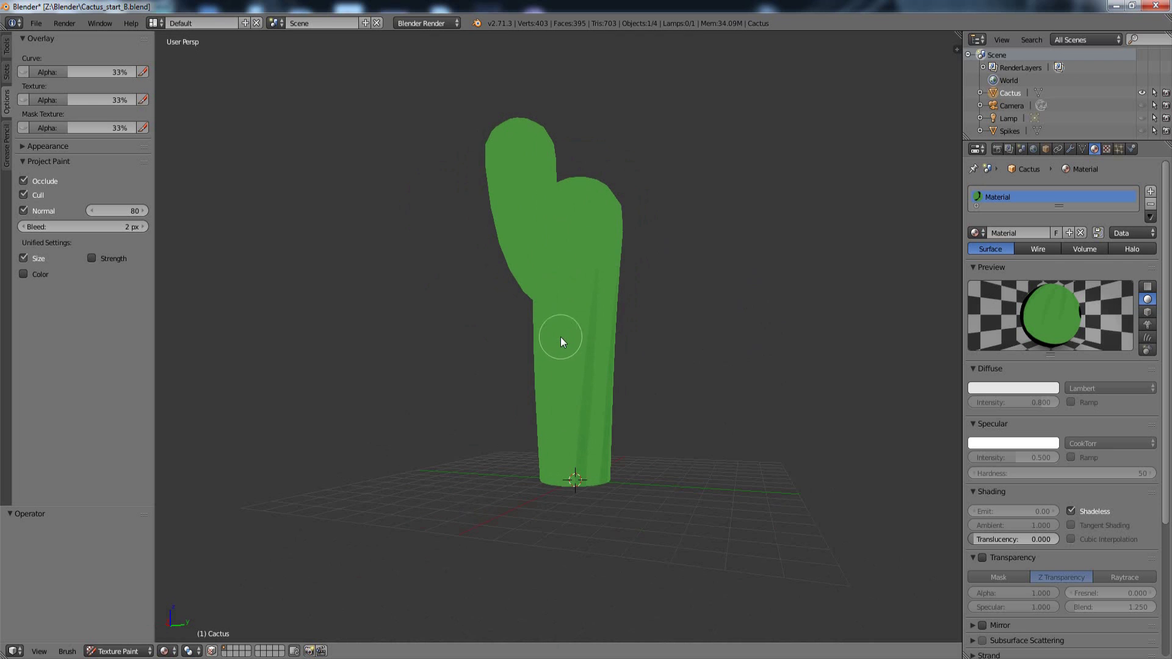
{"action": "middle_click_drag", "start_coordinate": [720, 315], "coordinate": [632, 244]}
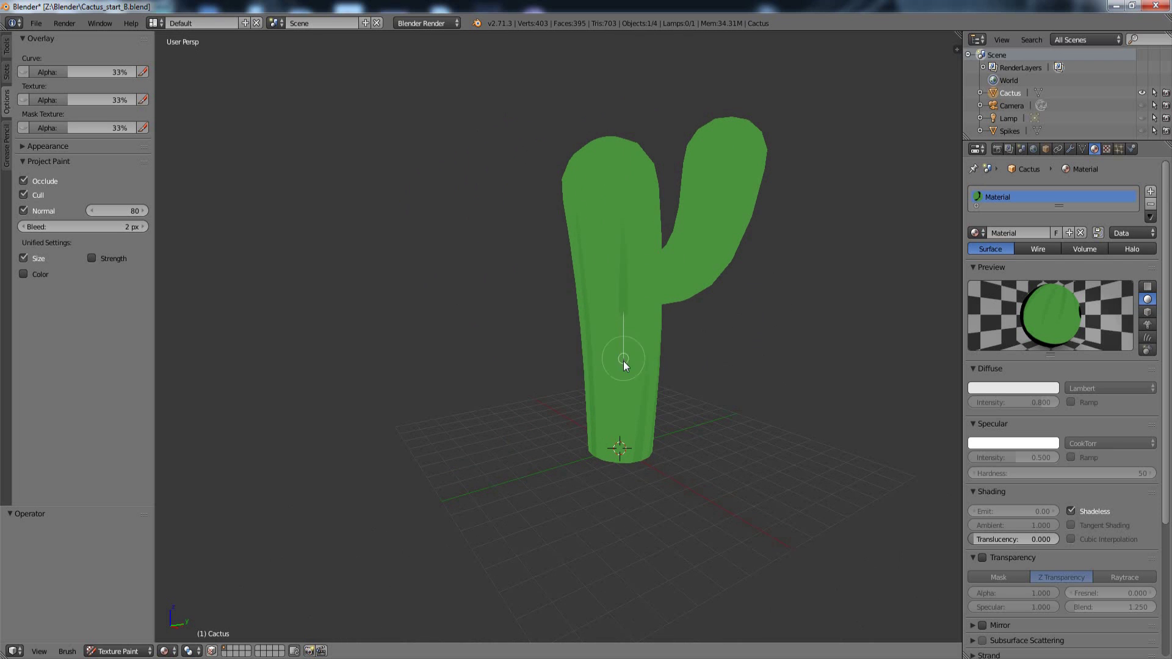
{"action": "middle_click_drag", "start_coordinate": [733, 372], "coordinate": [790, 314]}
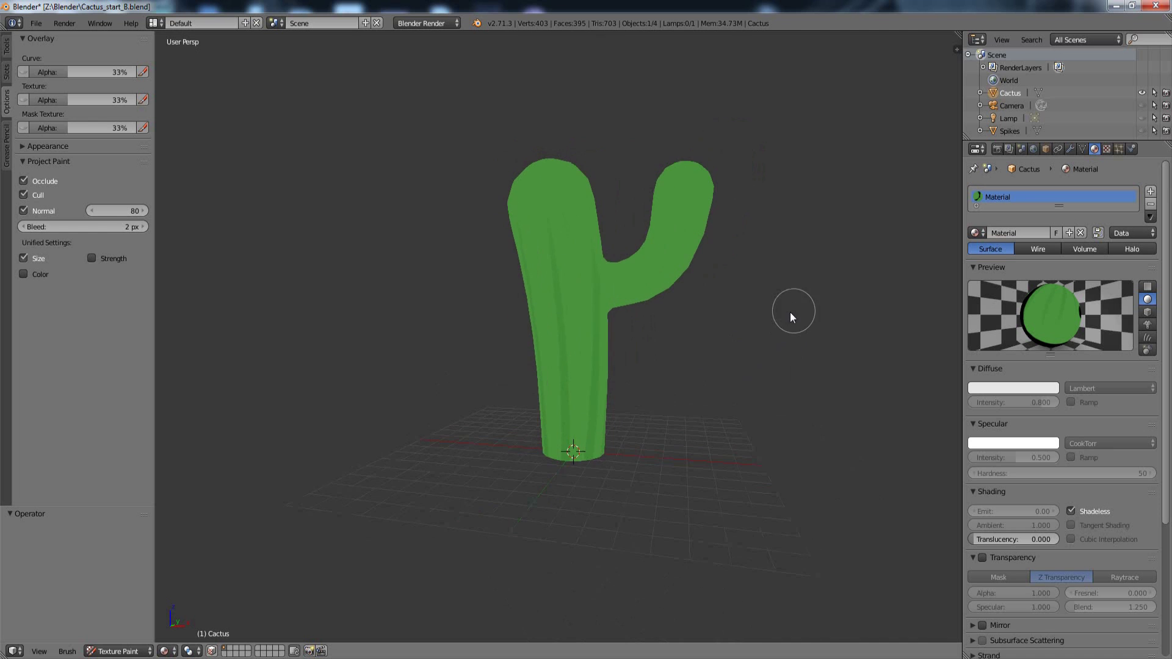
Step: Inspect the trunk lines around the arm joint up close, and undo the line running beside the joint
{"action": "scroll", "coordinate": [788, 309], "scroll_direction": "up", "scroll_amount": 3}
{"action": "middle_click_drag", "start_coordinate": [800, 261], "coordinate": [746, 335]}
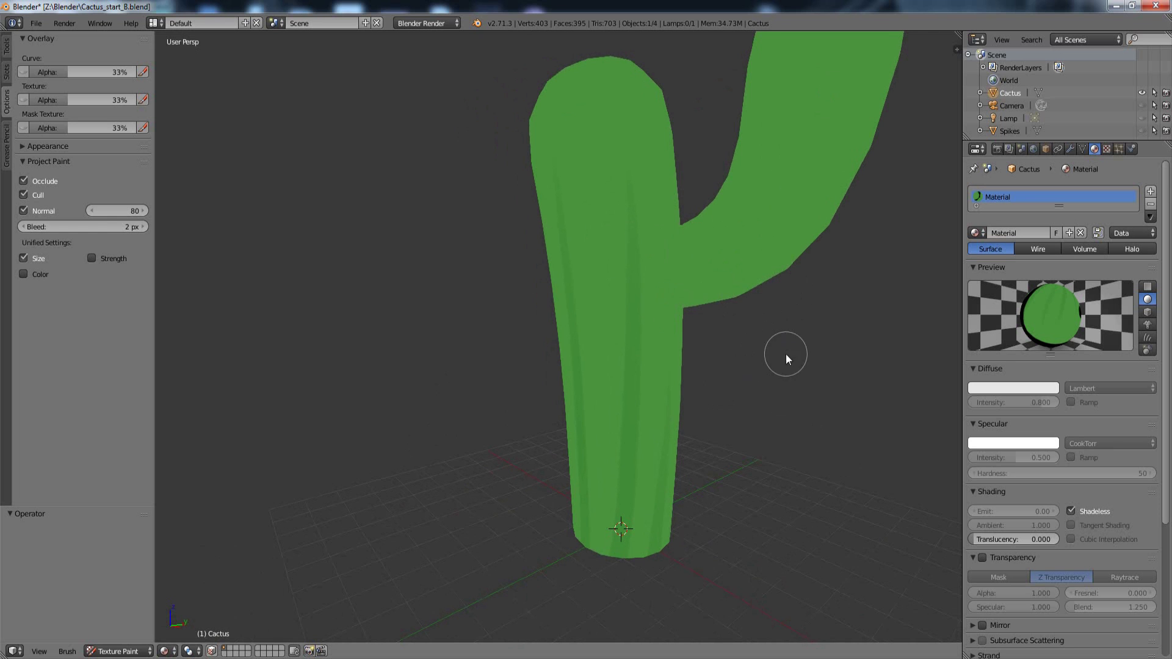
{"action": "middle_click_drag", "start_coordinate": [786, 367], "coordinate": [764, 353]}
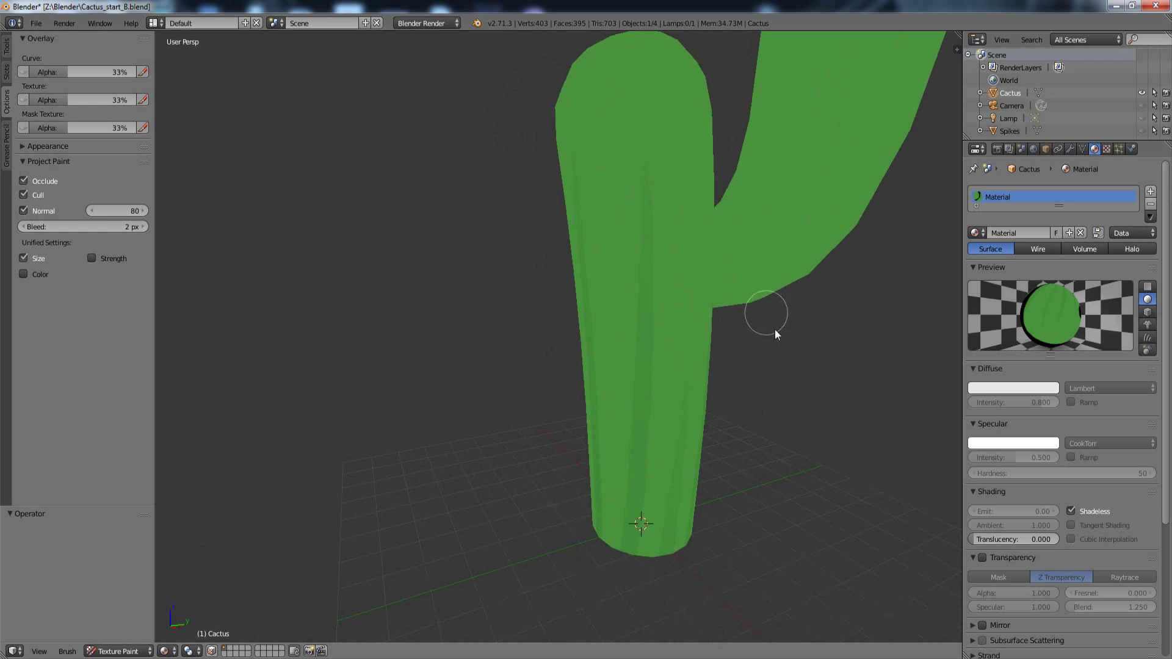
{"action": "mouse_move", "coordinate": [786, 370]}
{"action": "middle_mouse_down"}
{"action": "mouse_move", "coordinate": [807, 366]}
{"action": "mouse_move", "coordinate": [818, 332]}
{"action": "mouse_move", "coordinate": [844, 331]}
{"action": "mouse_move", "coordinate": [765, 414]}
{"action": "mouse_move", "coordinate": [806, 389]}
{"action": "middle_mouse_up"}
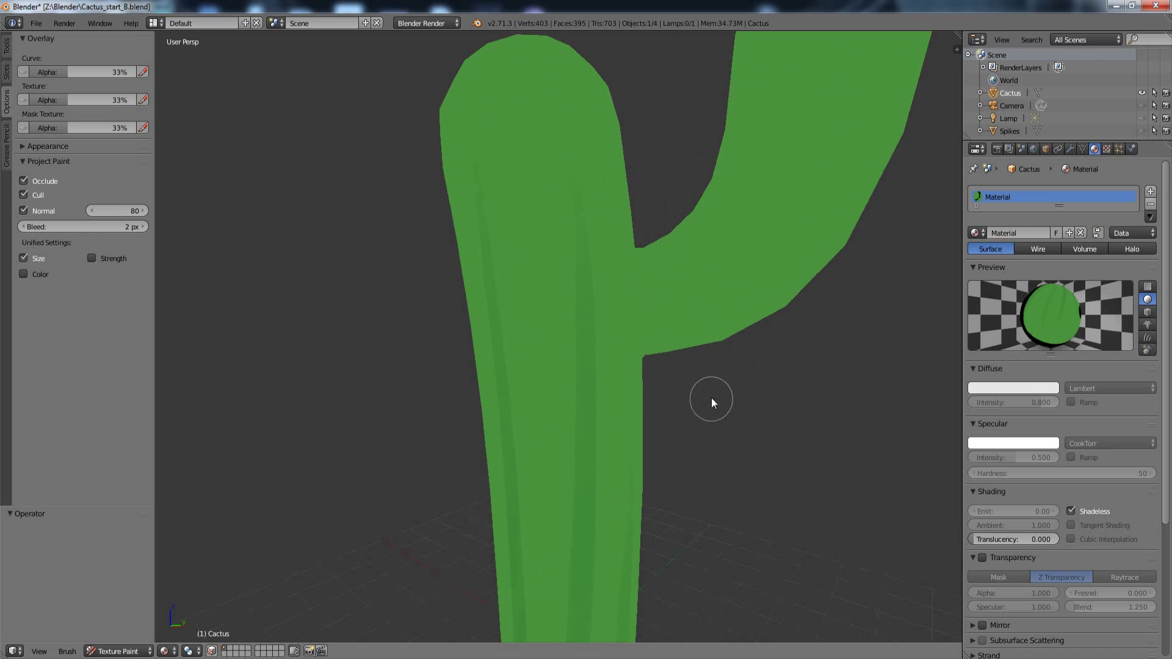
{"action": "mouse_move", "coordinate": [709, 397]}
{"action": "middle_mouse_down"}
{"action": "mouse_move", "coordinate": [756, 412]}
{"action": "mouse_move", "coordinate": [731, 393]}
{"action": "middle_mouse_up"}
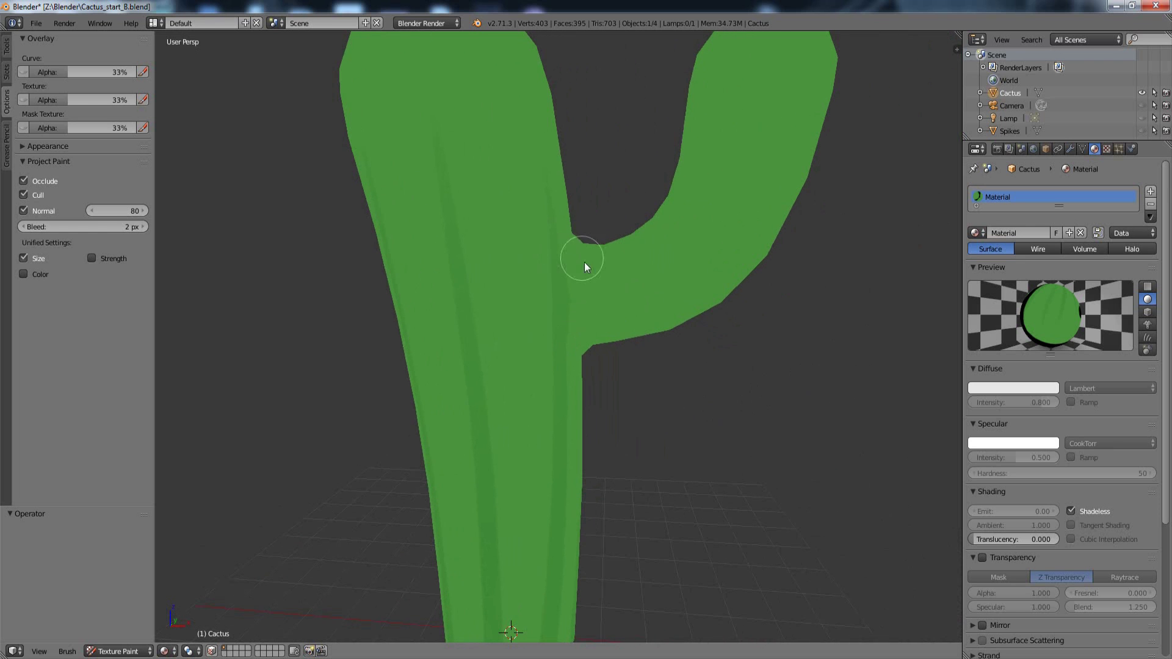
{"action": "mouse_move", "coordinate": [584, 262]}
{"action": "middle_mouse_down"}
{"action": "mouse_move", "coordinate": [659, 400]}
{"action": "mouse_move", "coordinate": [625, 369]}
{"action": "mouse_move", "coordinate": [544, 387]}
{"action": "mouse_move", "coordinate": [538, 404]}
{"action": "mouse_move", "coordinate": [649, 405]}
{"action": "mouse_move", "coordinate": [667, 275]}
{"action": "mouse_move", "coordinate": [636, 419]}
{"action": "mouse_move", "coordinate": [613, 320]}
{"action": "middle_mouse_up"}
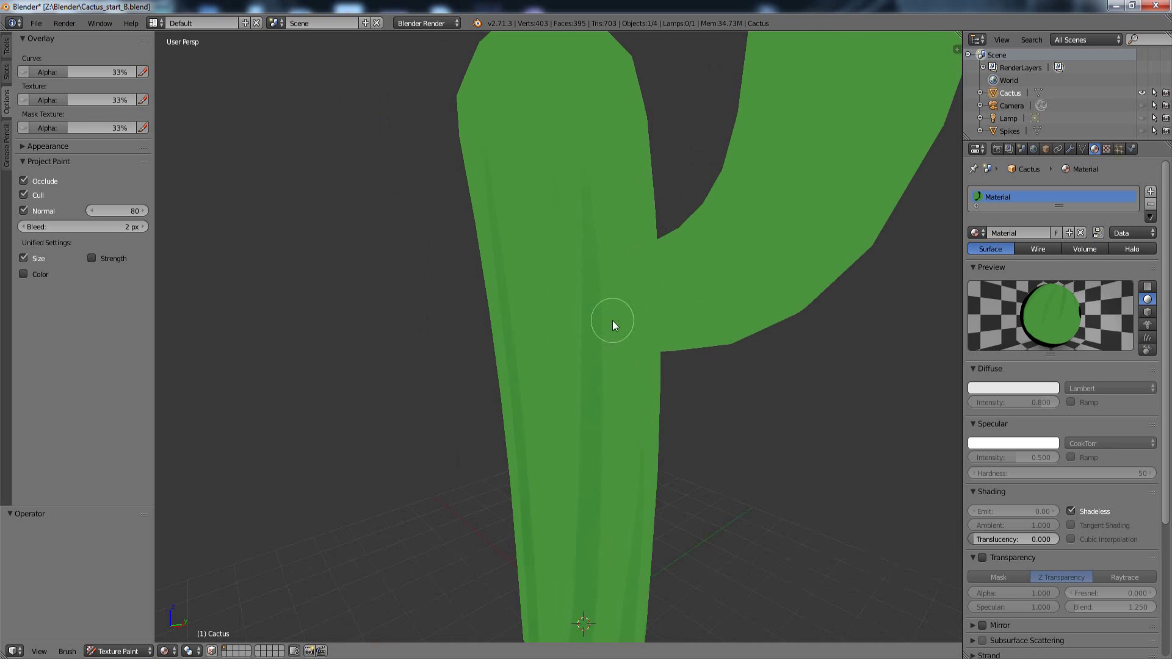
{"action": "scroll", "coordinate": [735, 413], "scroll_direction": "down", "scroll_amount": 4}
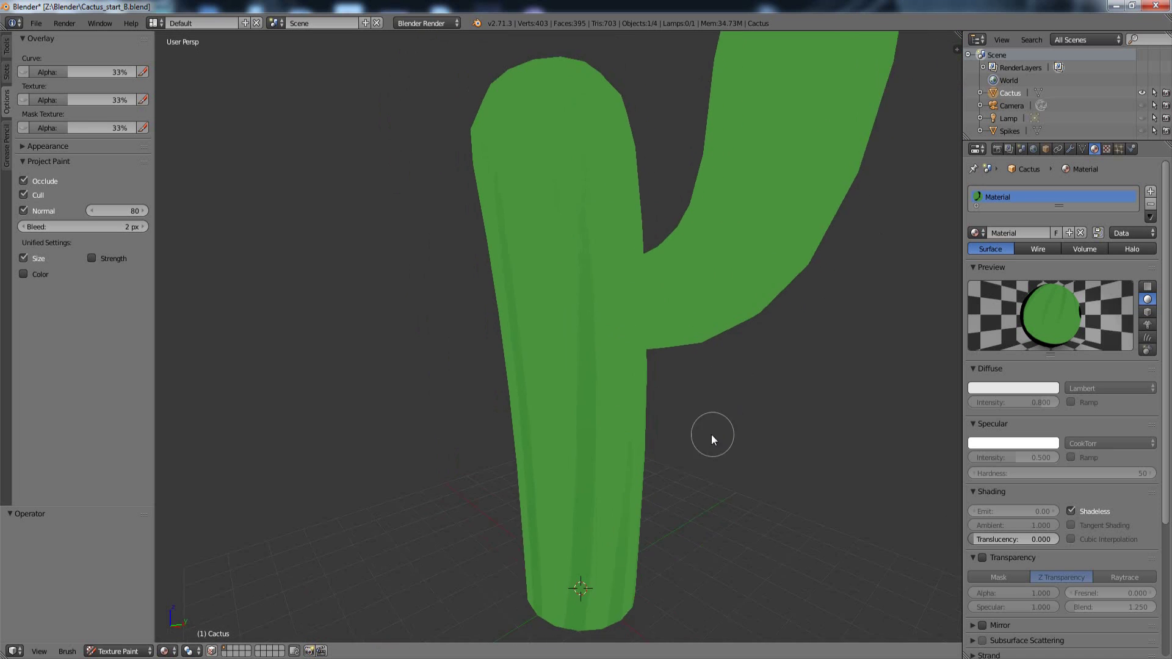
{"action": "middle_click_drag", "start_coordinate": [693, 437], "coordinate": [691, 420]}
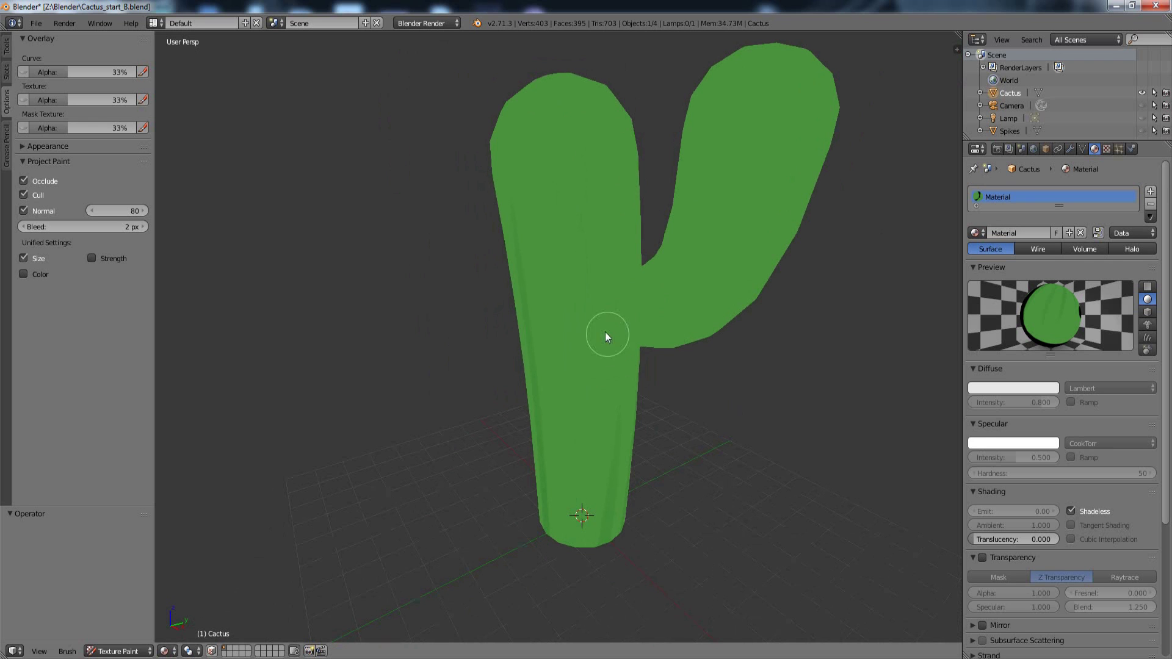
Step: Select the whole cactus mesh in Edit Mode, return to Texture Paint, and enable face selection masking to show the wireframe
{"action": "key", "text": "Tab"}
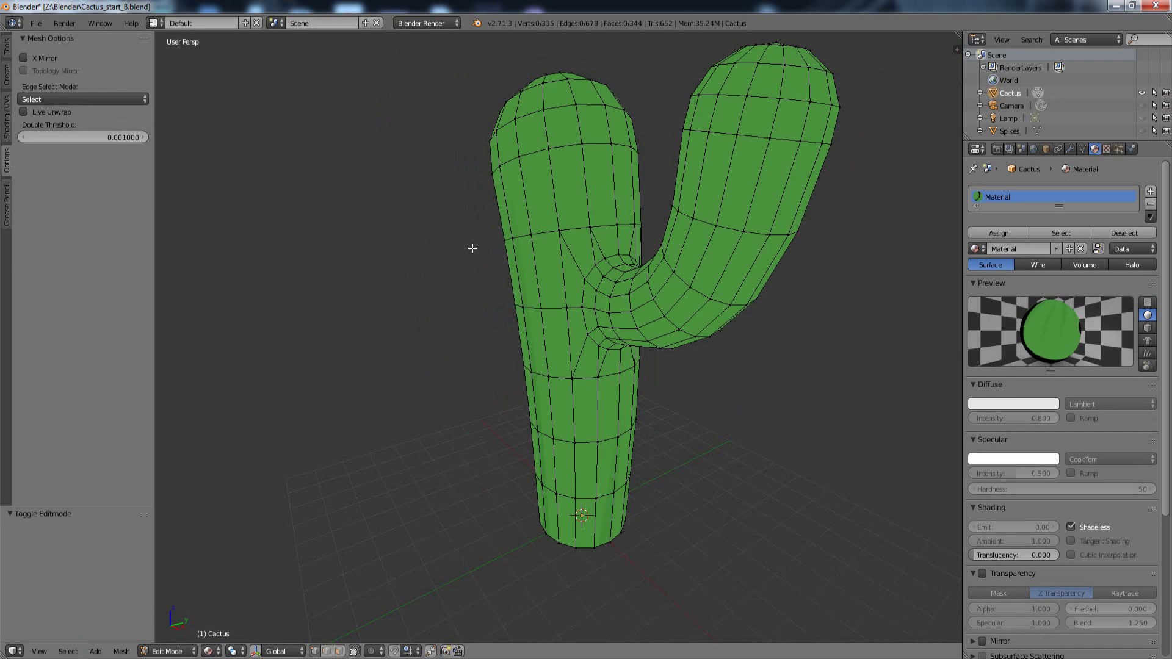
{"action": "key", "text": "a"}
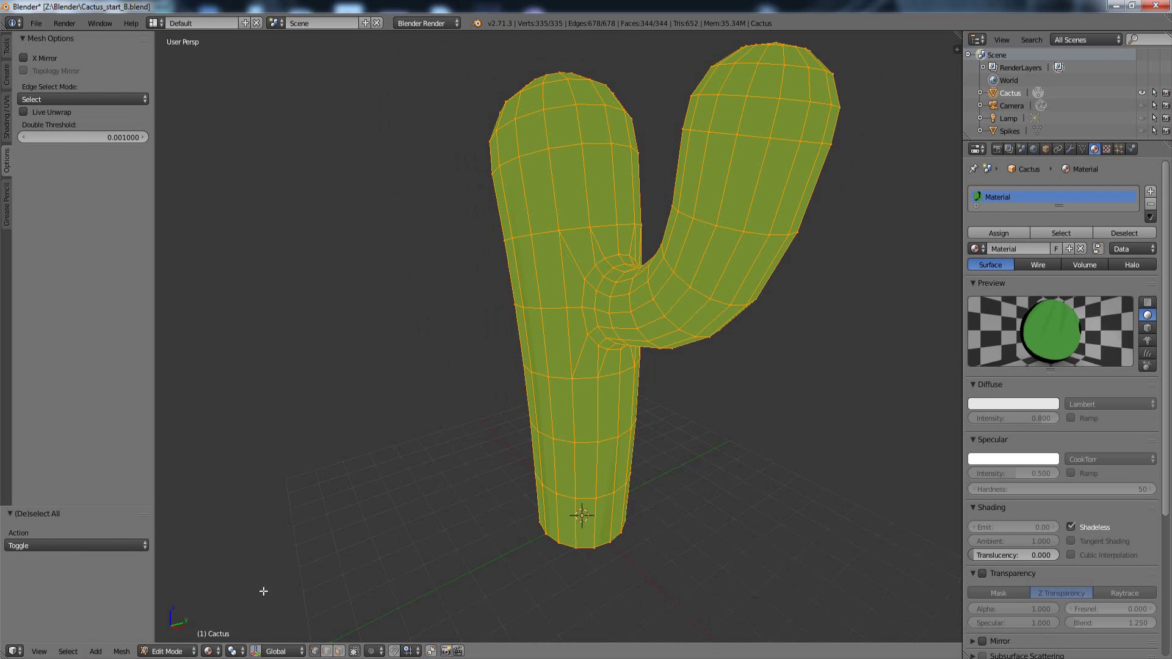
{"action": "key", "text": "Tab"}
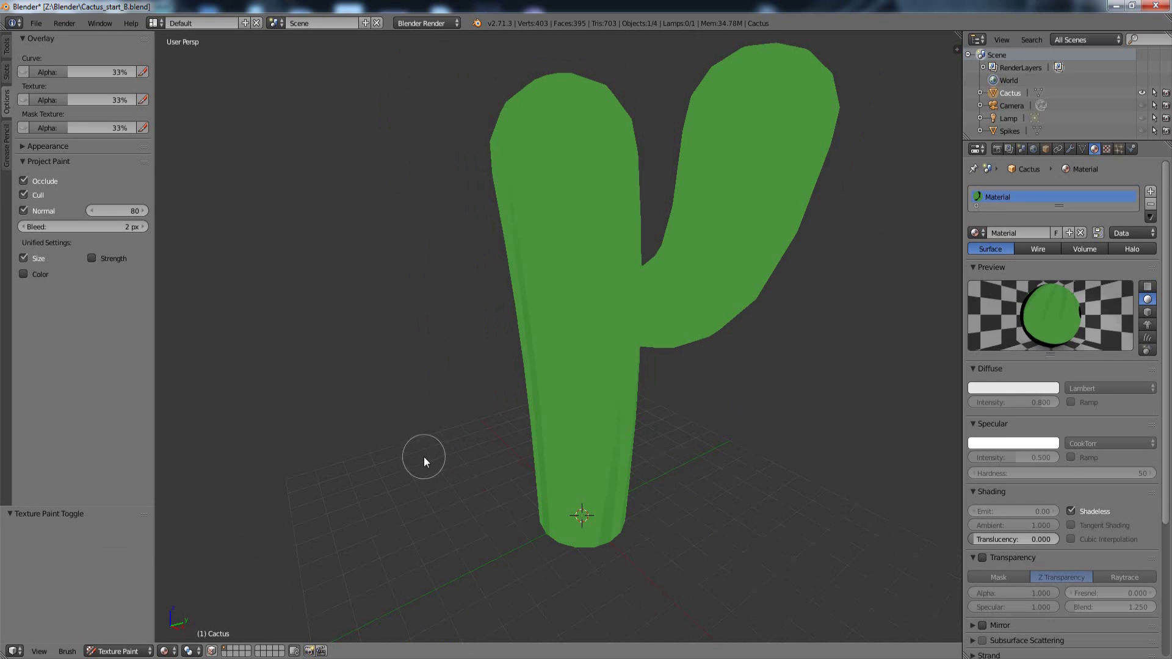
{"action": "left_click", "coordinate": [211, 652]}
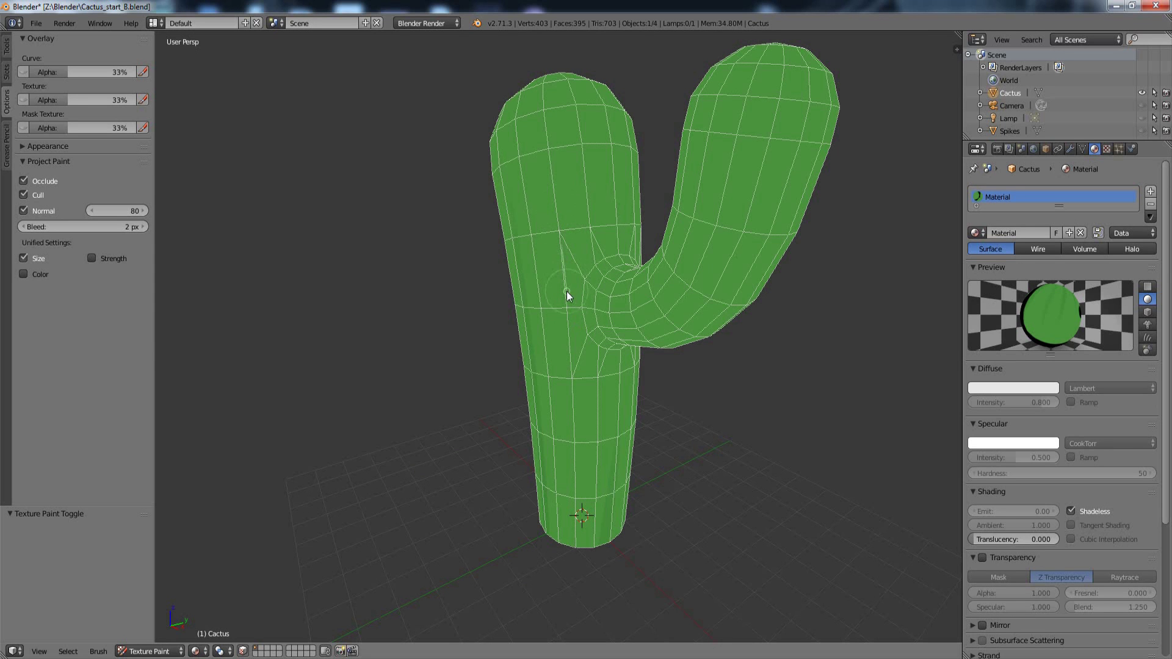
Step: Paint a dark green line along the mesh edges beside the arm joint down to the base, and disable face selection masking
{"action": "left_click_drag", "start_coordinate": [568, 331], "coordinate": [574, 427]}
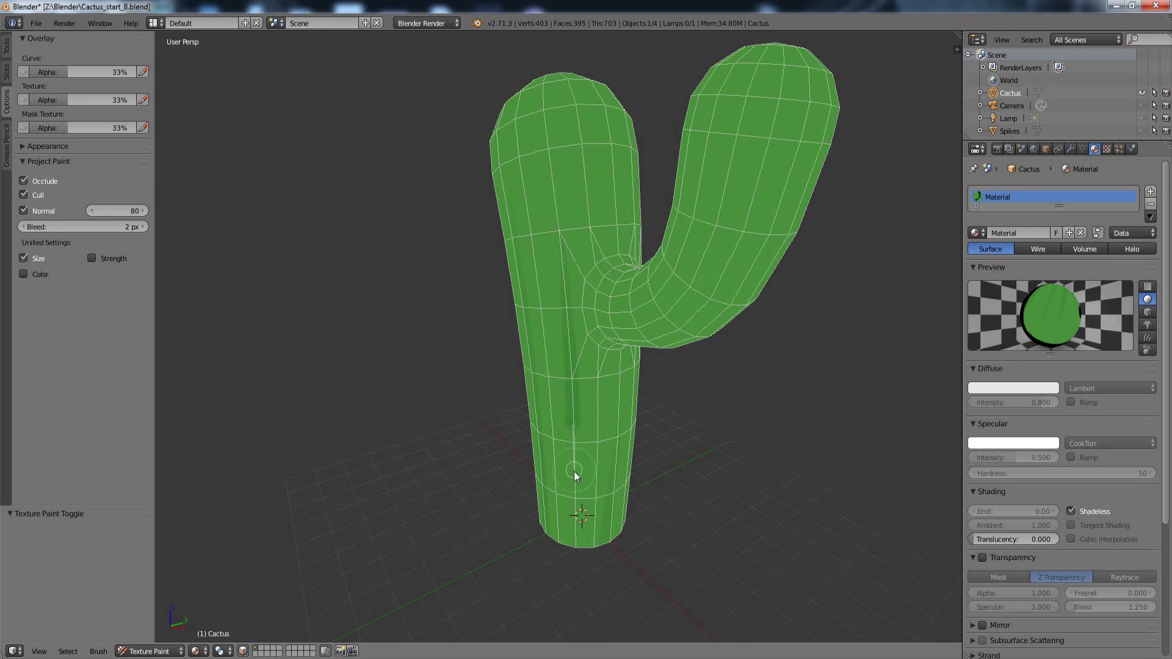
{"action": "left_click_drag", "start_coordinate": [574, 471], "coordinate": [574, 574]}
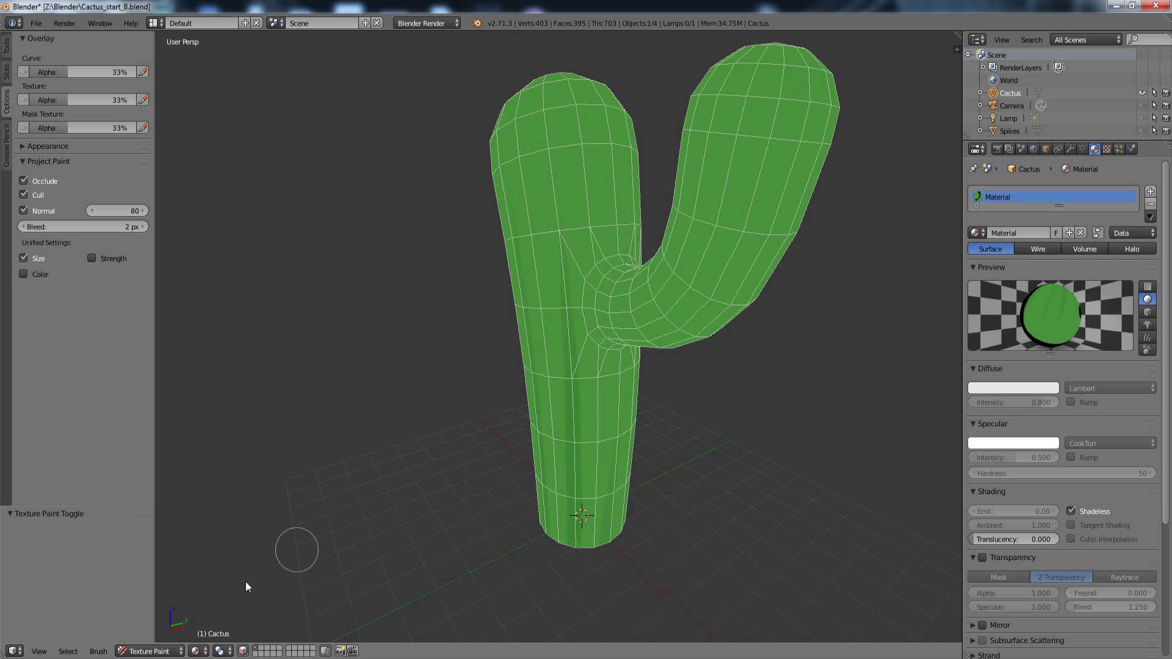
{"action": "left_click", "coordinate": [243, 651]}
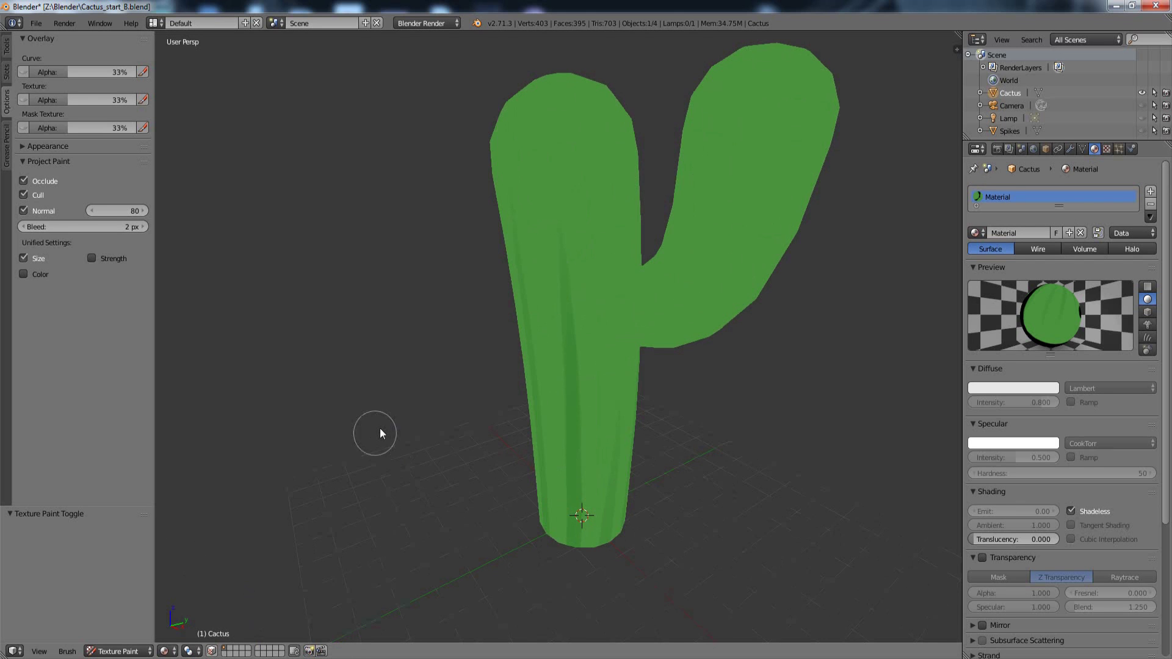
Step: Paint a tapering darker green line along the side of the arm, from near its tip into the trunk joint
{"action": "middle_click_drag", "start_coordinate": [380, 428], "coordinate": [639, 252]}
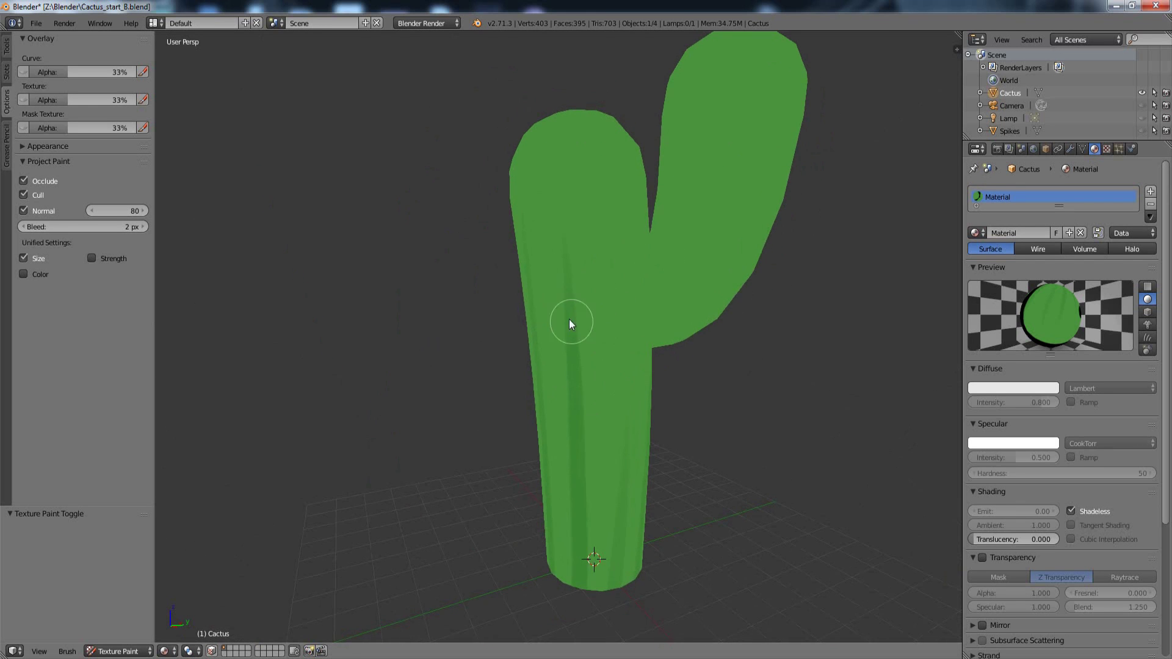
{"action": "middle_click_drag", "start_coordinate": [590, 315], "coordinate": [738, 307]}
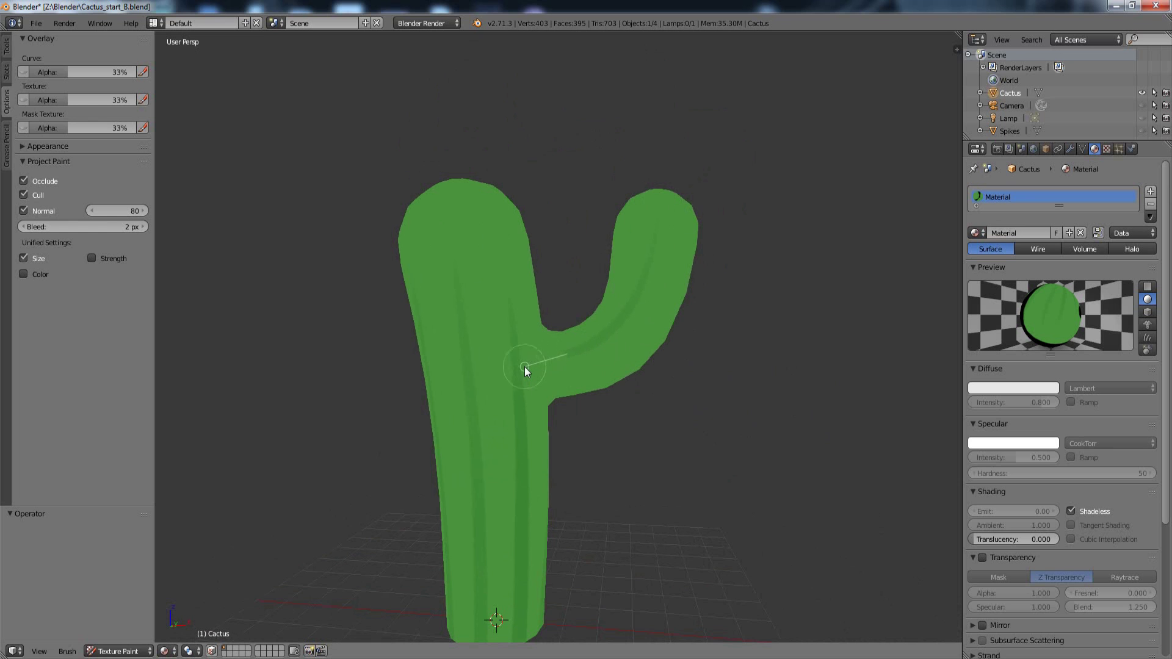
{"action": "mouse_move", "coordinate": [488, 372]}
{"action": "middle_mouse_down"}
{"action": "mouse_move", "coordinate": [600, 438]}
{"action": "mouse_move", "coordinate": [567, 495]}
{"action": "mouse_move", "coordinate": [664, 447]}
{"action": "mouse_move", "coordinate": [751, 361]}
{"action": "mouse_move", "coordinate": [723, 457]}
{"action": "mouse_move", "coordinate": [613, 405]}
{"action": "middle_mouse_up"}
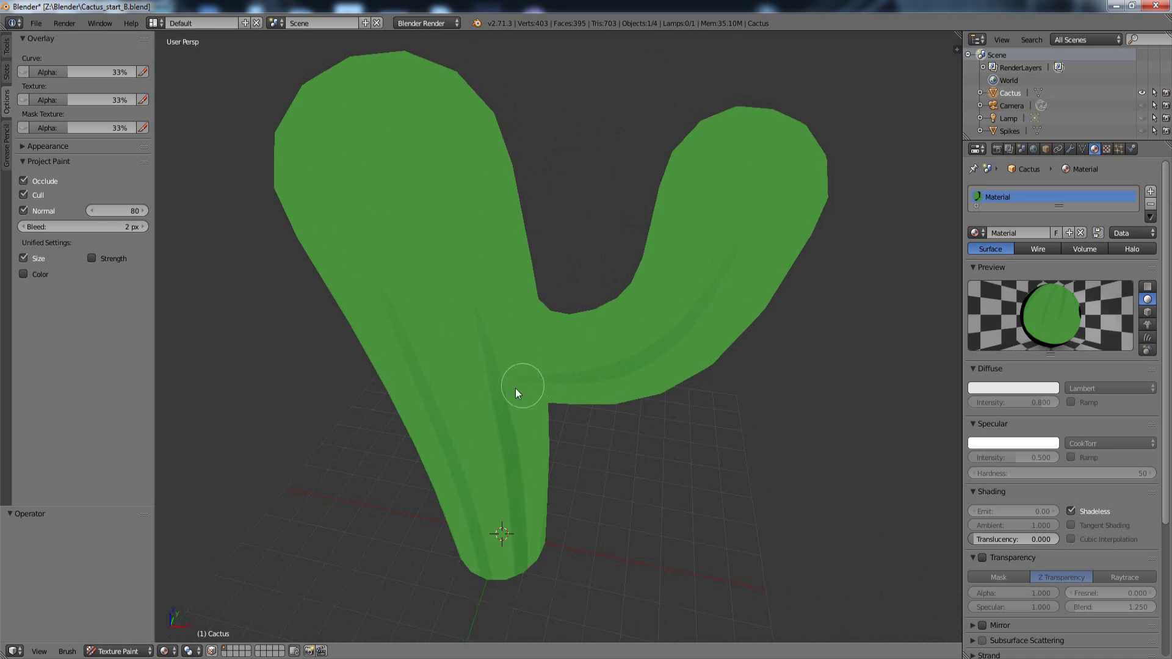
{"action": "mouse_move", "coordinate": [541, 385]}
{"action": "middle_mouse_down"}
{"action": "mouse_move", "coordinate": [609, 452]}
{"action": "mouse_move", "coordinate": [621, 393]}
{"action": "mouse_move", "coordinate": [684, 405]}
{"action": "mouse_move", "coordinate": [645, 388]}
{"action": "mouse_move", "coordinate": [595, 458]}
{"action": "mouse_move", "coordinate": [629, 473]}
{"action": "mouse_move", "coordinate": [702, 439]}
{"action": "mouse_move", "coordinate": [768, 384]}
{"action": "mouse_move", "coordinate": [693, 398]}
{"action": "mouse_move", "coordinate": [720, 387]}
{"action": "middle_mouse_up"}
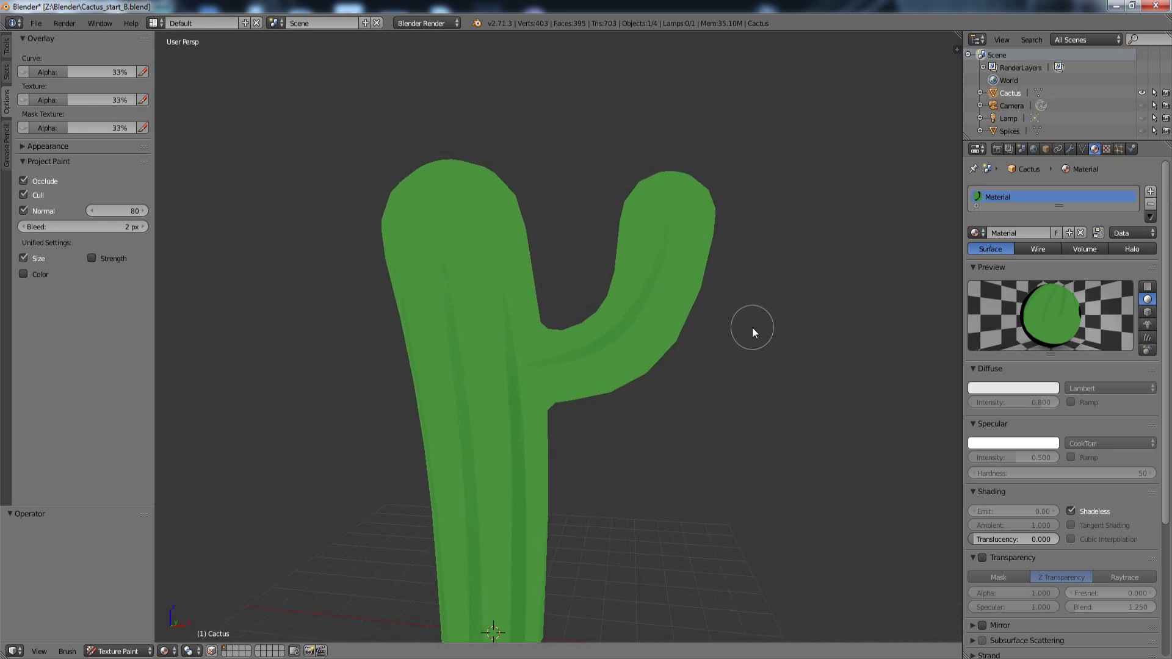
Step: Paint tapering lines down the outer side and the back of the arm, running toward the trunk
{"action": "mouse_move", "coordinate": [751, 327]}
{"action": "middle_mouse_down"}
{"action": "mouse_move", "coordinate": [723, 350]}
{"action": "mouse_move", "coordinate": [733, 320]}
{"action": "middle_mouse_up"}
{"action": "middle_click_drag", "start_coordinate": [752, 384], "coordinate": [696, 280]}
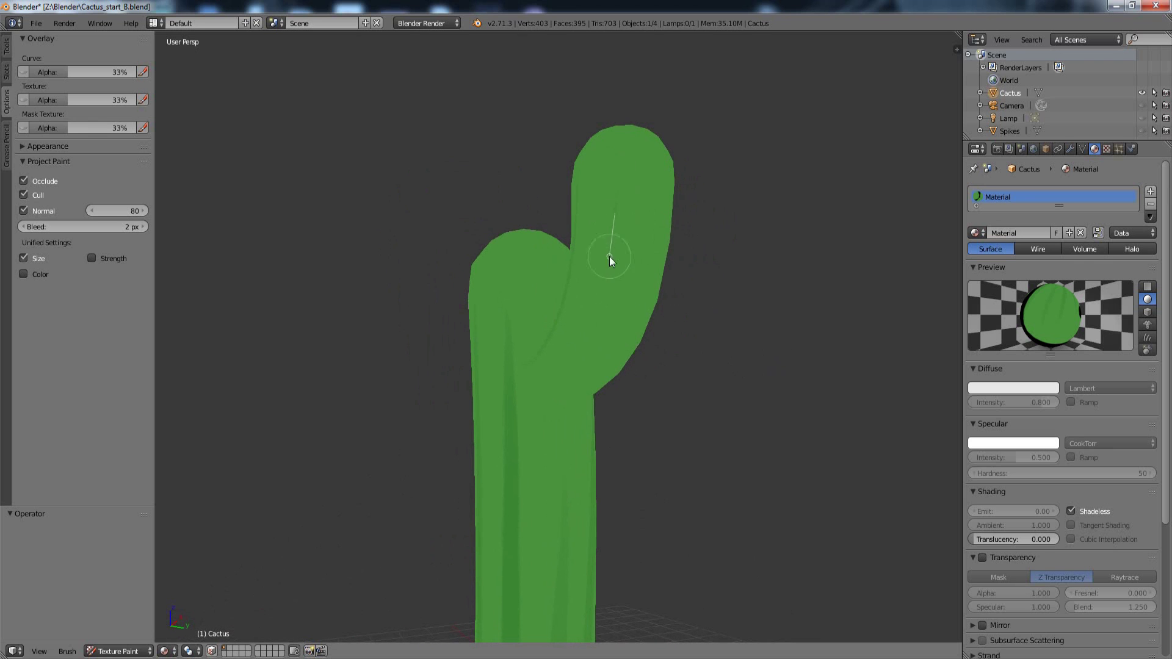
{"action": "left_click_drag", "start_coordinate": [577, 370], "coordinate": [547, 404]}
{"action": "middle_click_drag", "start_coordinate": [526, 428], "coordinate": [548, 151]}
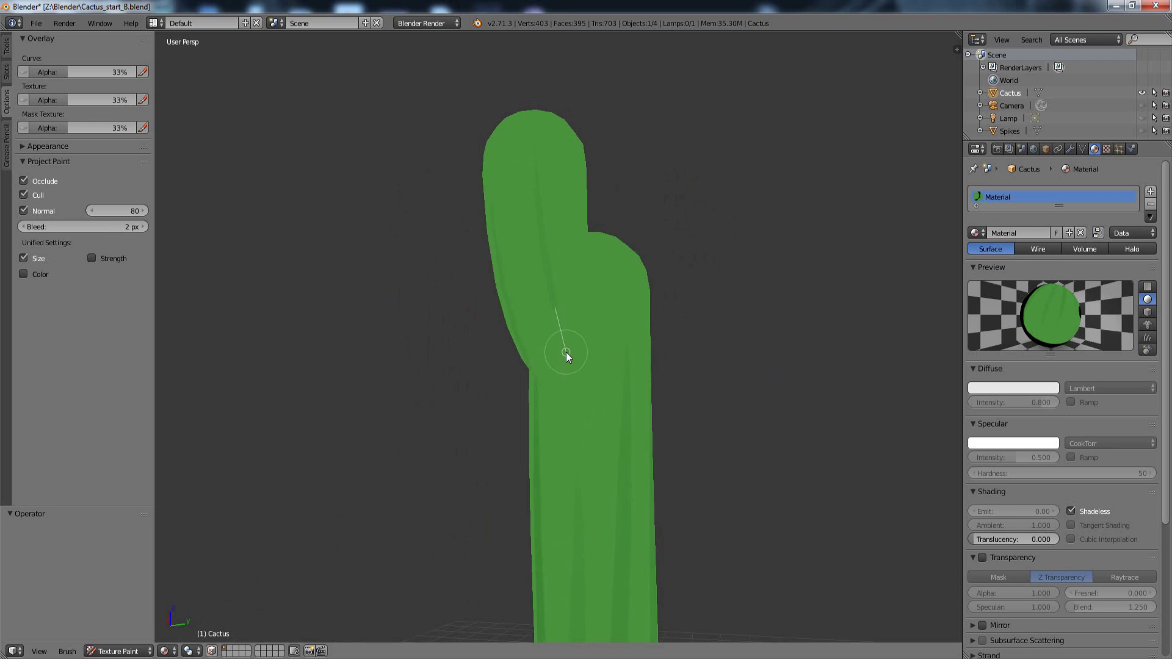
{"action": "middle_click_drag", "start_coordinate": [662, 386], "coordinate": [484, 188]}
{"action": "left_click_drag", "start_coordinate": [450, 280], "coordinate": [480, 334]}
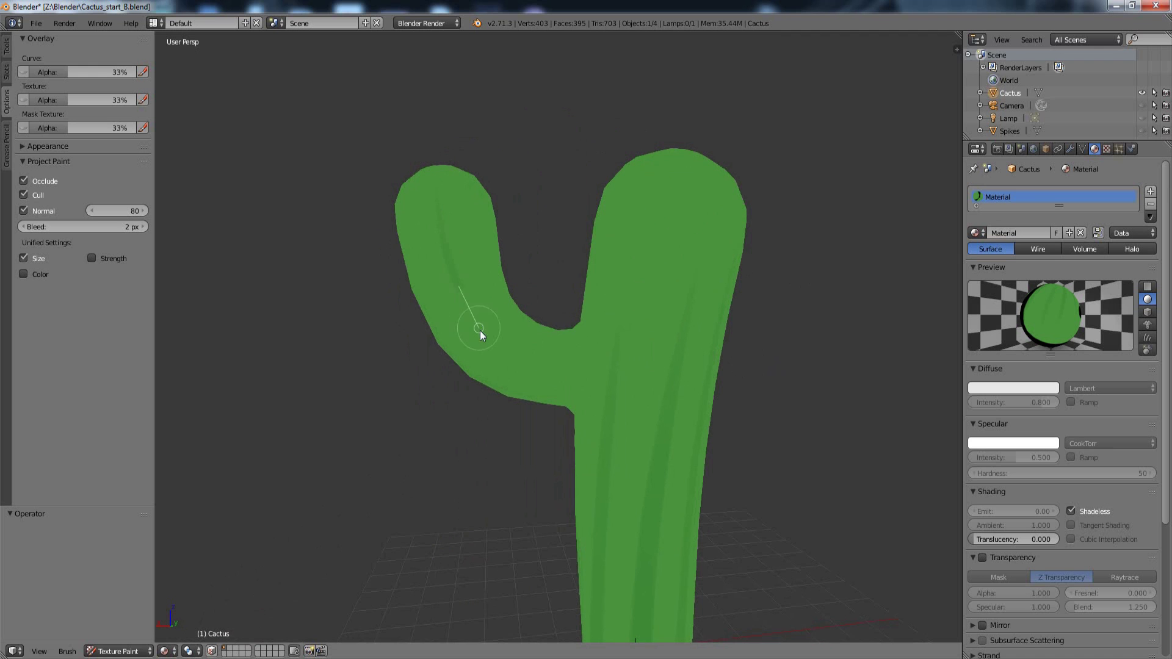
Step: Paint tapering lines along the inner side of the arm and a short one on the trunk above the joint
{"action": "middle_click_drag", "start_coordinate": [592, 252], "coordinate": [470, 183]}
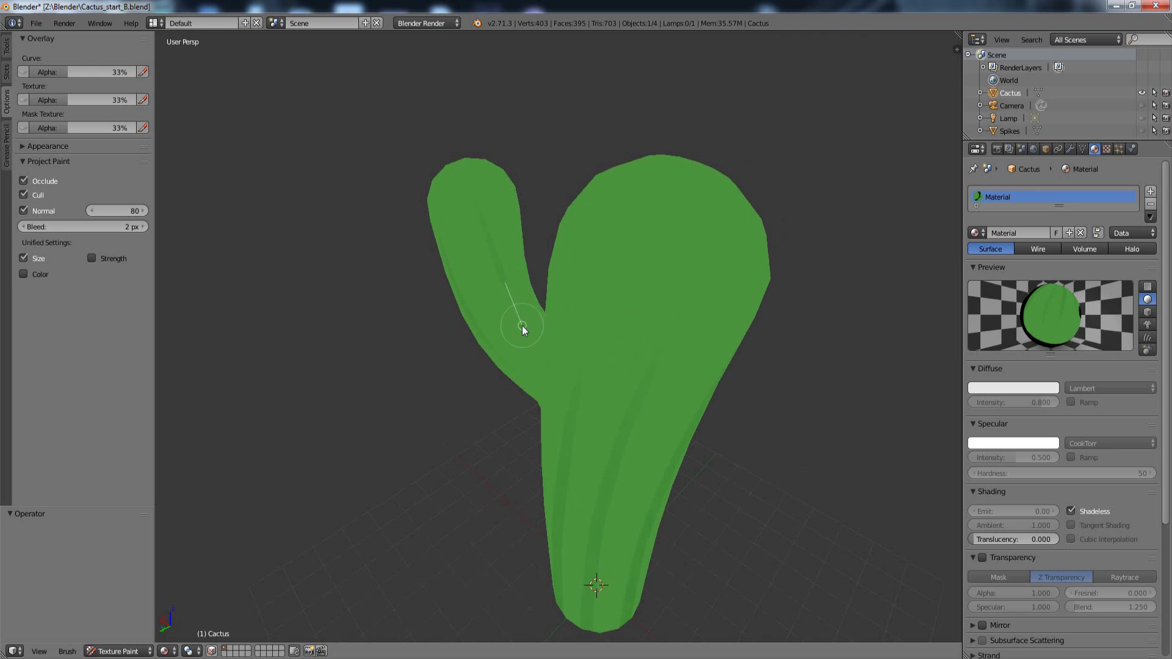
{"action": "middle_click_drag", "start_coordinate": [580, 137], "coordinate": [562, 232]}
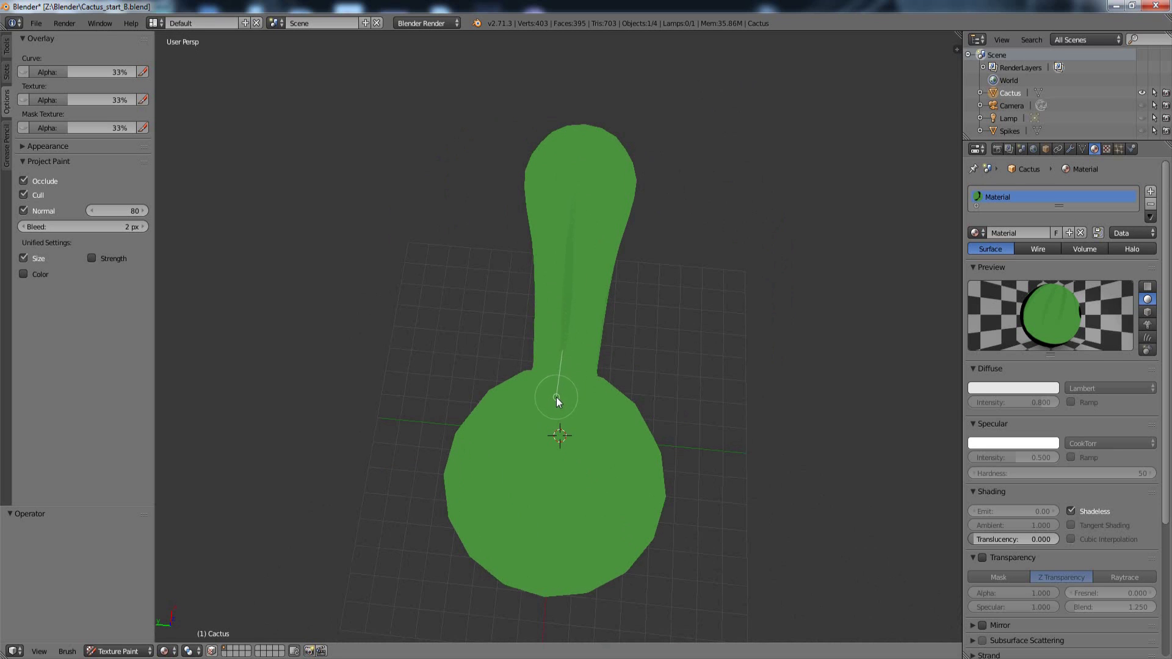
{"action": "middle_click_drag", "start_coordinate": [574, 390], "coordinate": [645, 174]}
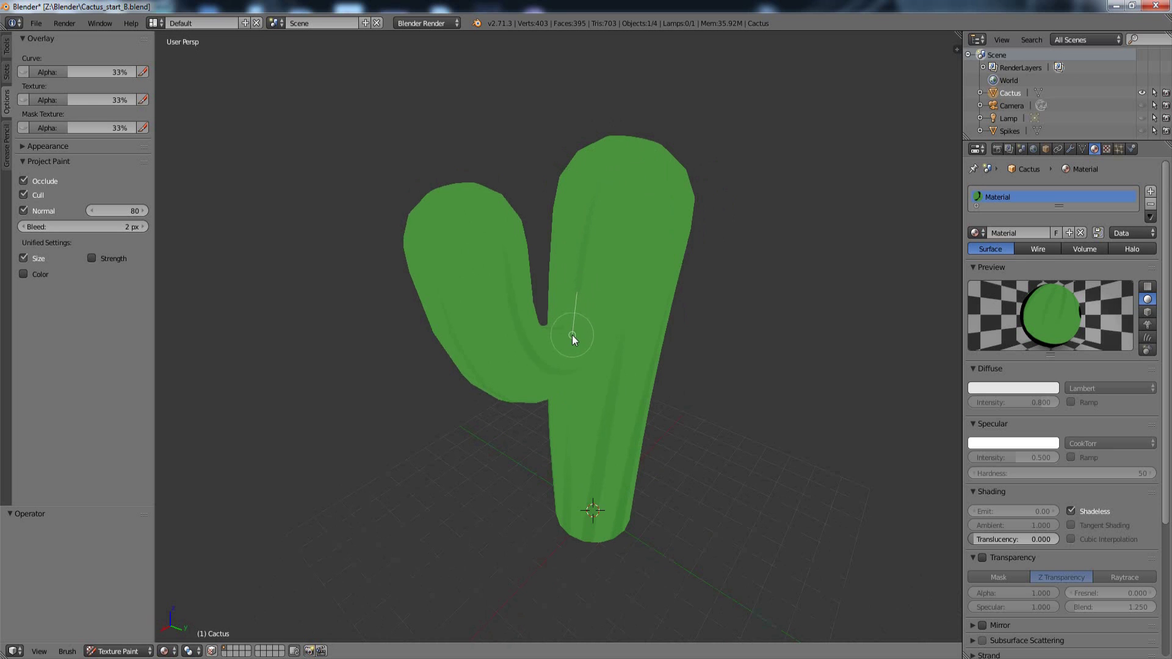
{"action": "middle_click_drag", "start_coordinate": [629, 317], "coordinate": [769, 171]}
{"action": "scroll", "coordinate": [764, 186], "scroll_direction": "down", "scroll_amount": 4}
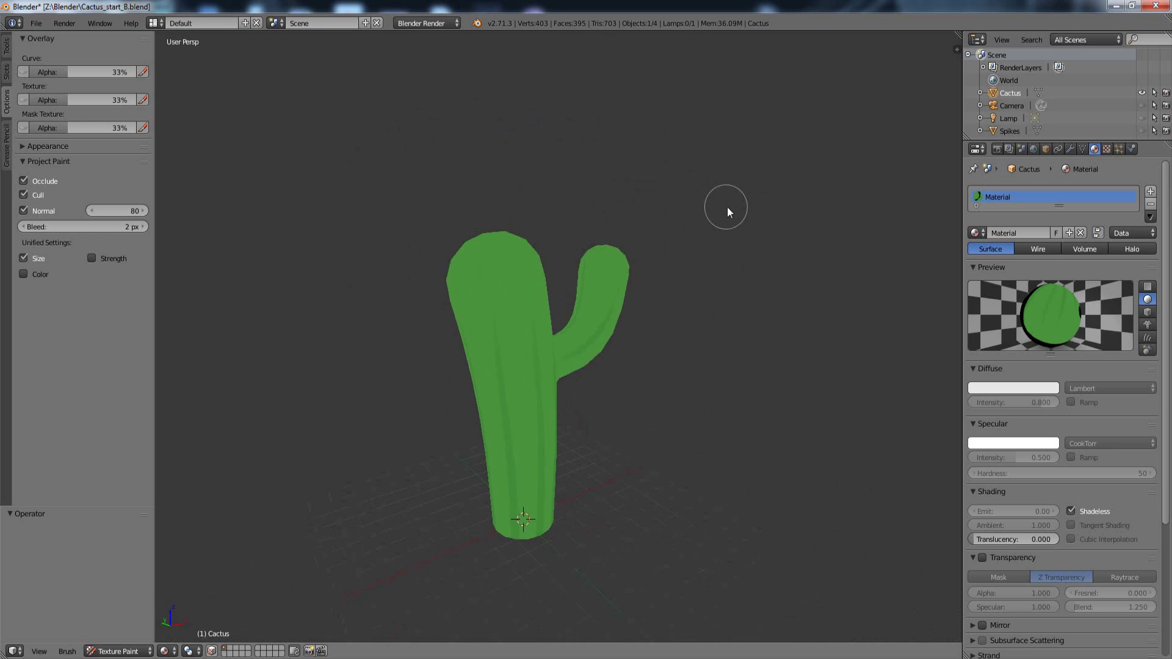
{"action": "middle_click_drag", "start_coordinate": [727, 207], "coordinate": [697, 193]}
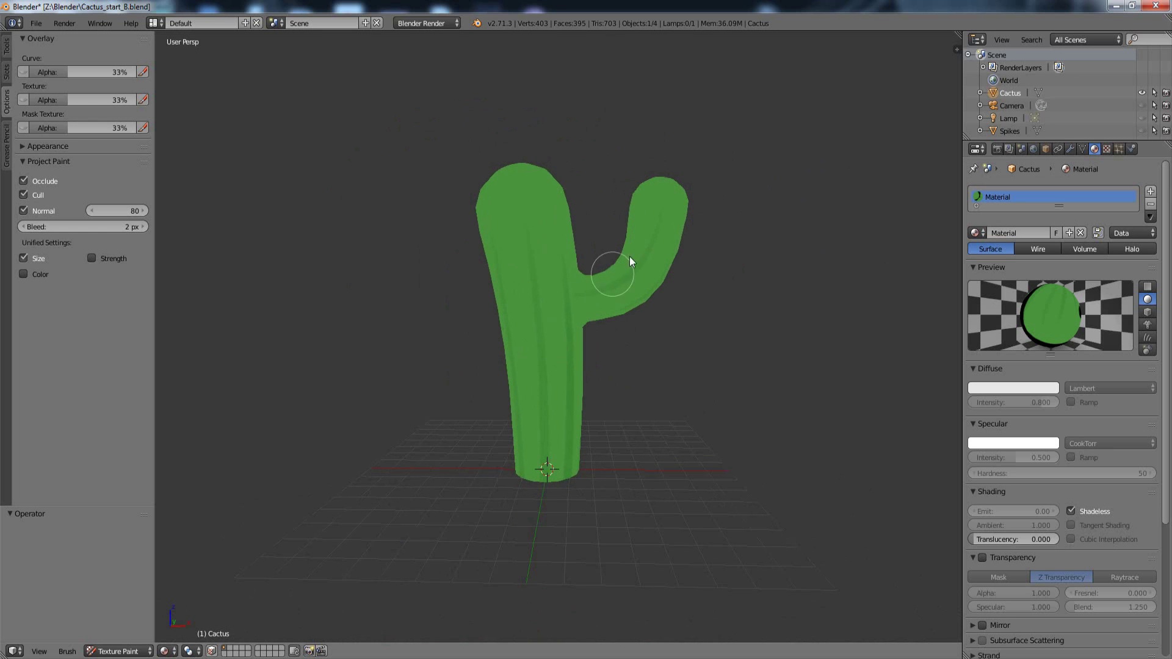
Step: Save the Lines texture image from the UV/Image Editor, return to the 3D View, and save the blend file
{"action": "left_click", "coordinate": [13, 652]}
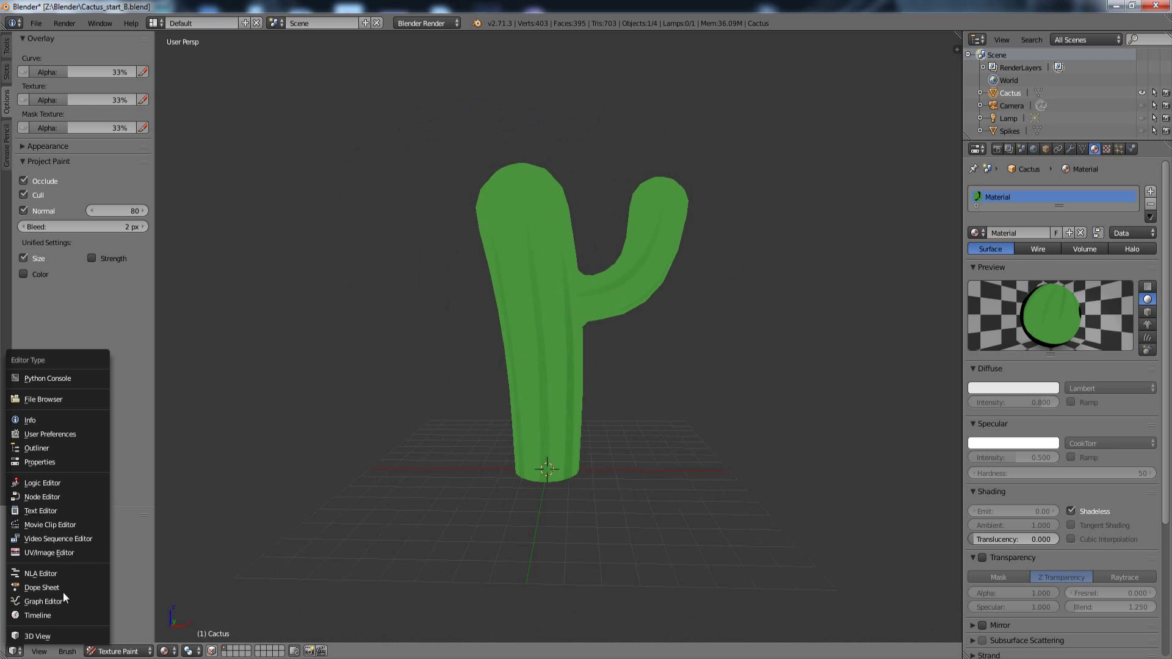
{"action": "left_click", "coordinate": [57, 552]}
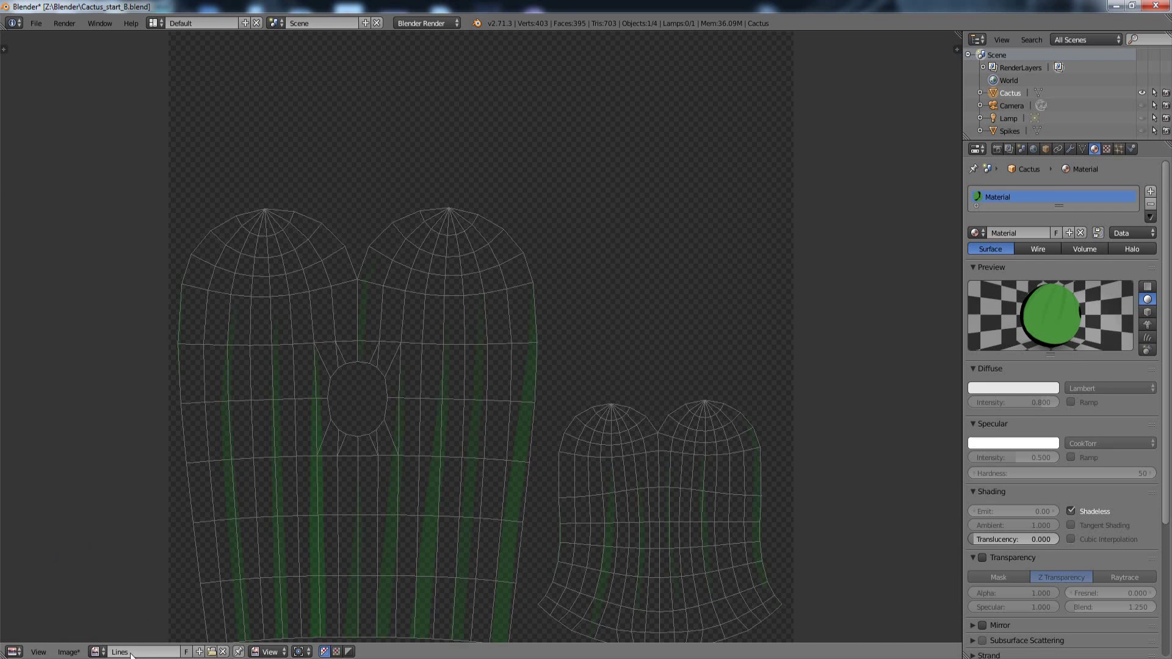
{"action": "left_click", "coordinate": [68, 652]}
{"action": "left_click", "coordinate": [105, 573]}
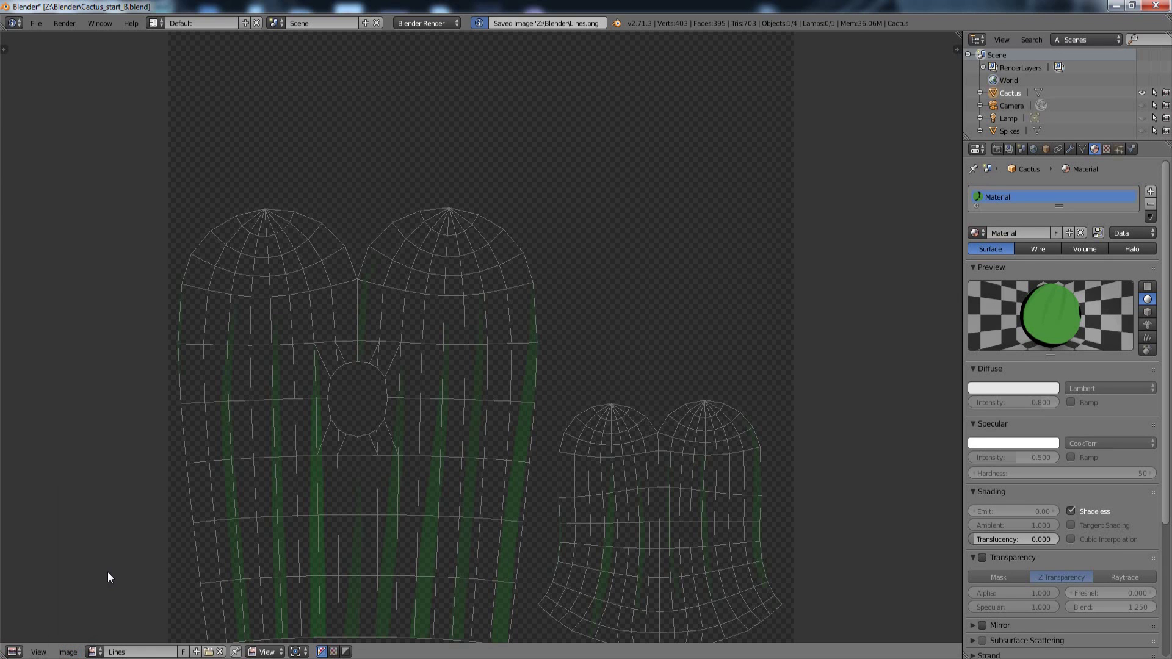
{"action": "left_click", "coordinate": [14, 652]}
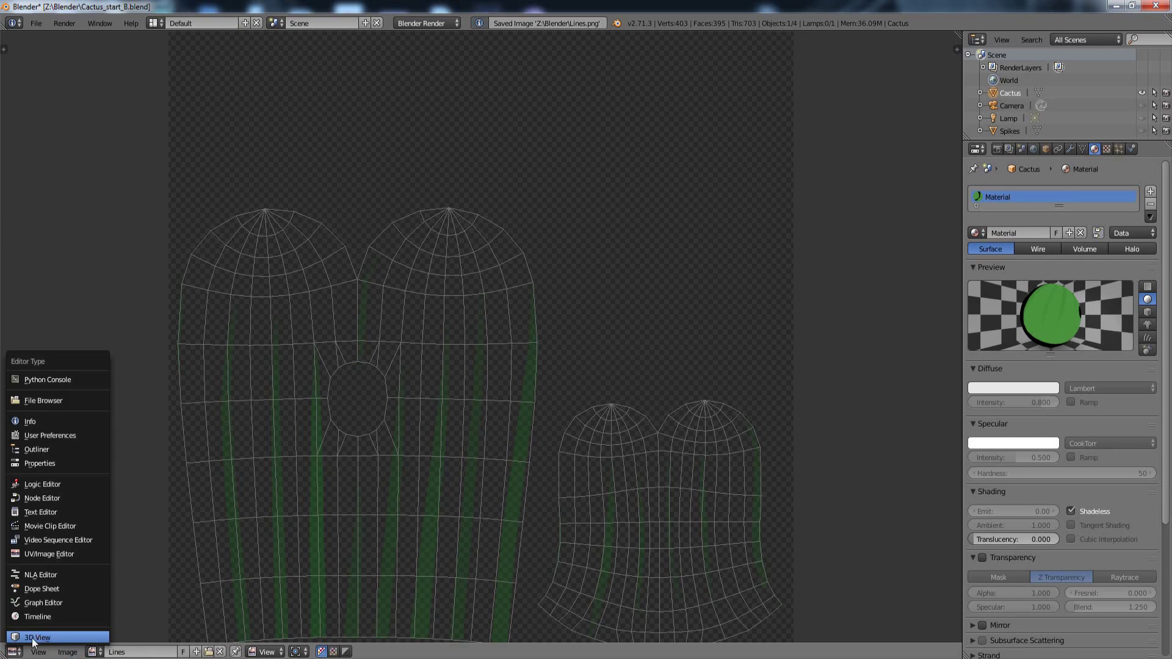
{"action": "left_click", "coordinate": [37, 637]}
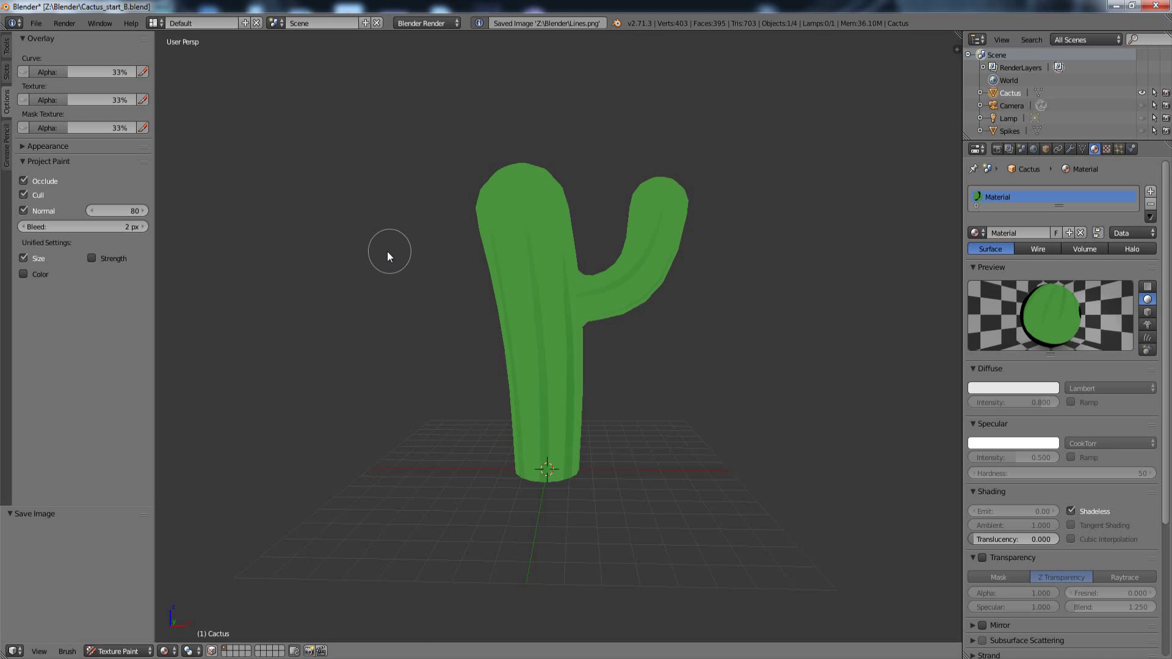
{"action": "key", "text": "ctrl+s"}
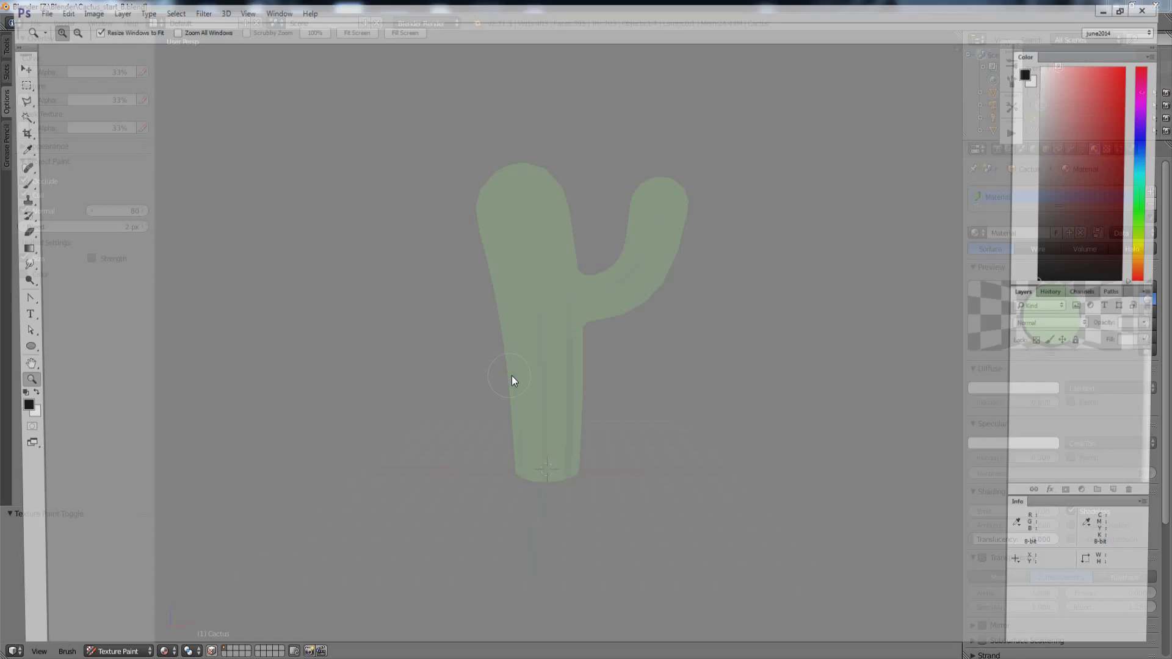
Step: Switch to Photoshop, open Lines.png, and add a black-filled layer beneath the painted lines
{"action": "key", "text": "ctrl+o"}
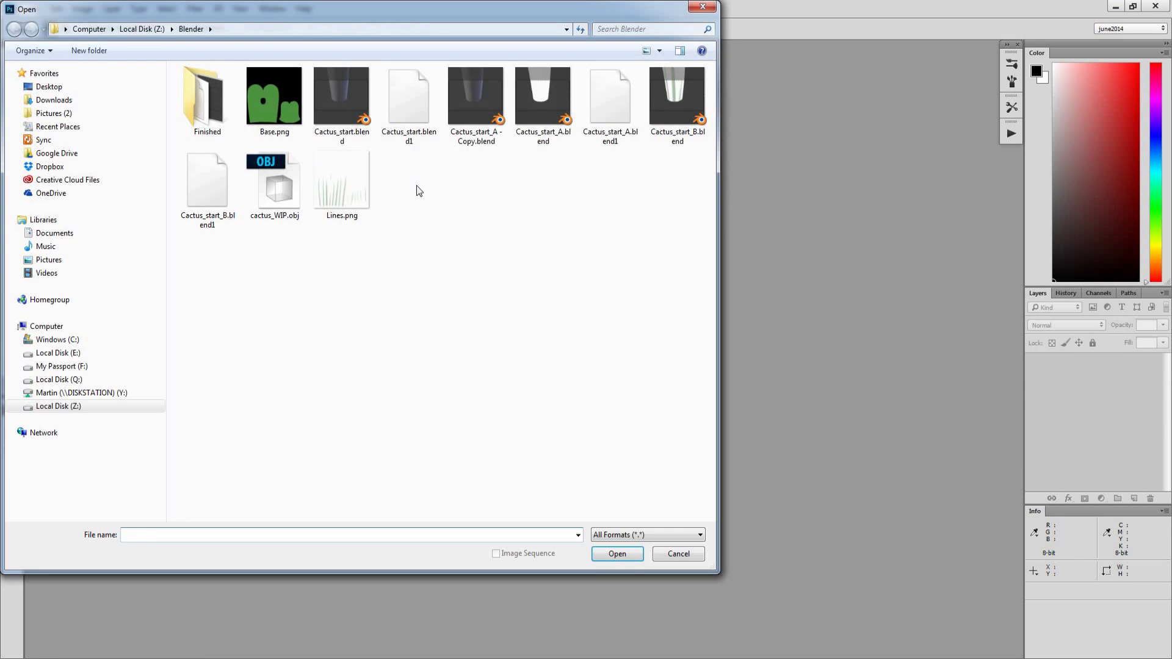
{"action": "double_click", "coordinate": [343, 186]}
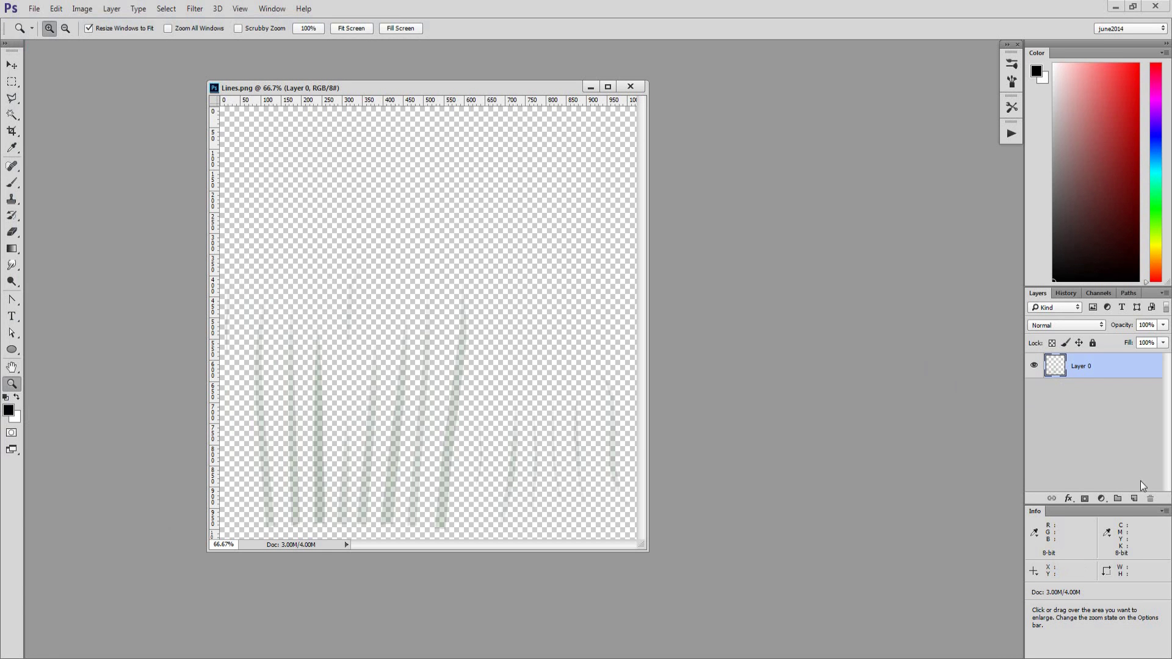
{"action": "left_click", "coordinate": [1134, 500], "text": "ctrl"}
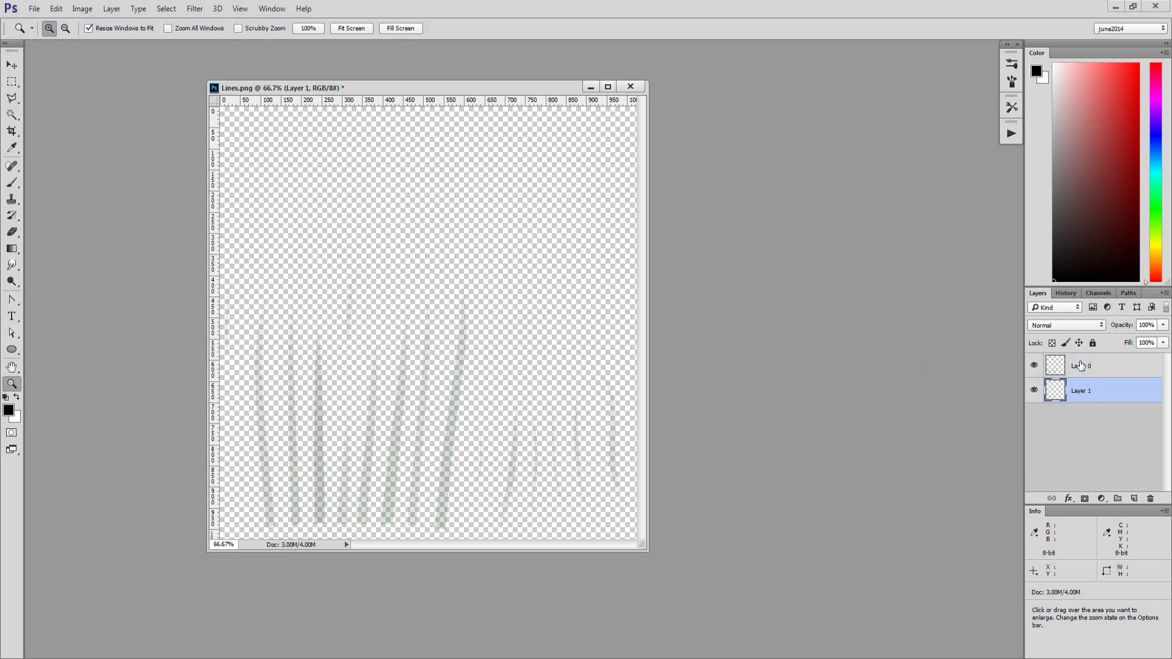
{"action": "key", "text": "alt+BackSpace"}
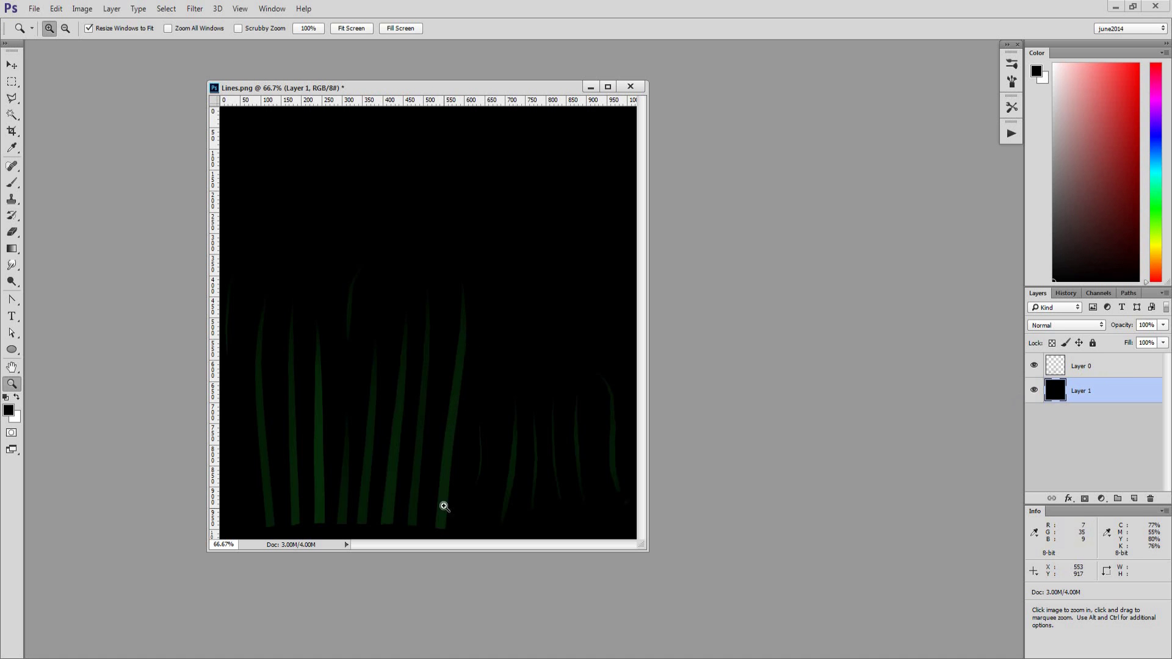
{"action": "left_click", "coordinate": [399, 421]}
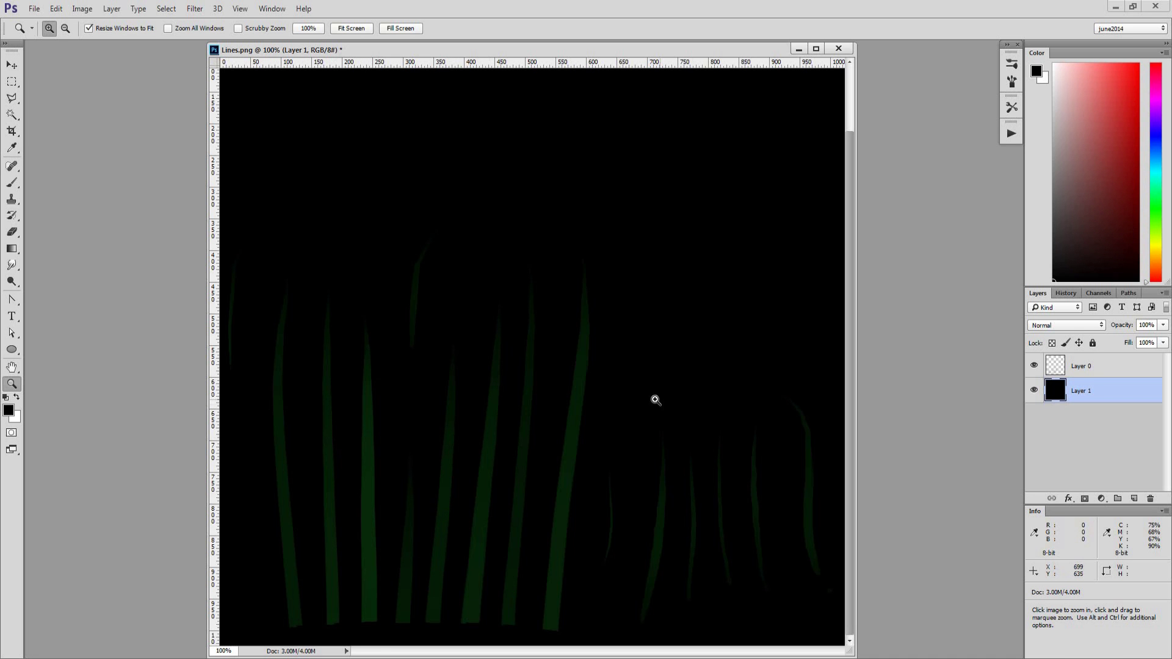
Step: Set the lines layer's blend mode to Luminosity and merge it down onto the black layer
{"action": "left_click", "coordinate": [1104, 369]}
{"action": "left_click", "coordinate": [1068, 325]}
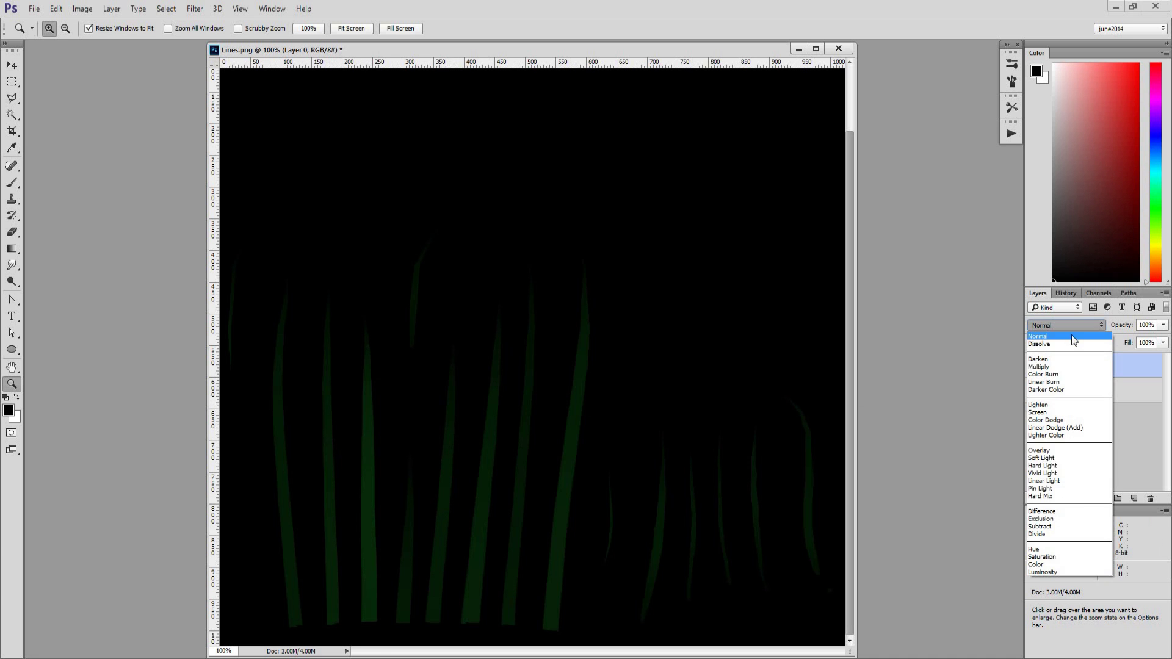
{"action": "left_click", "coordinate": [1056, 573]}
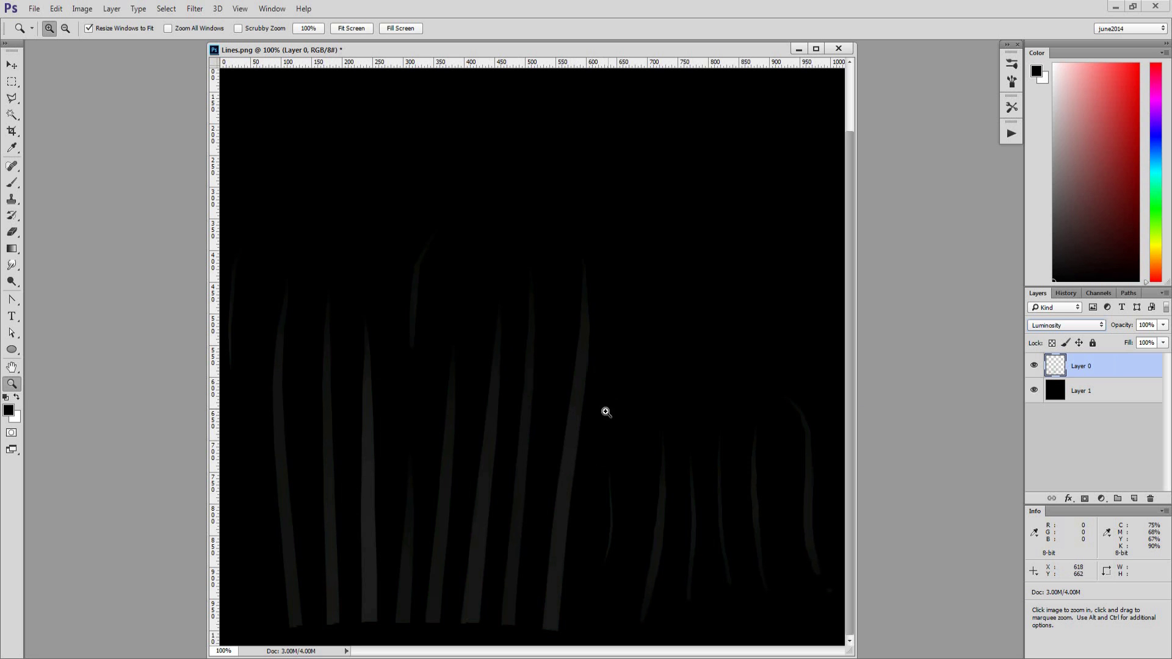
{"action": "key", "text": "ctrl+e"}
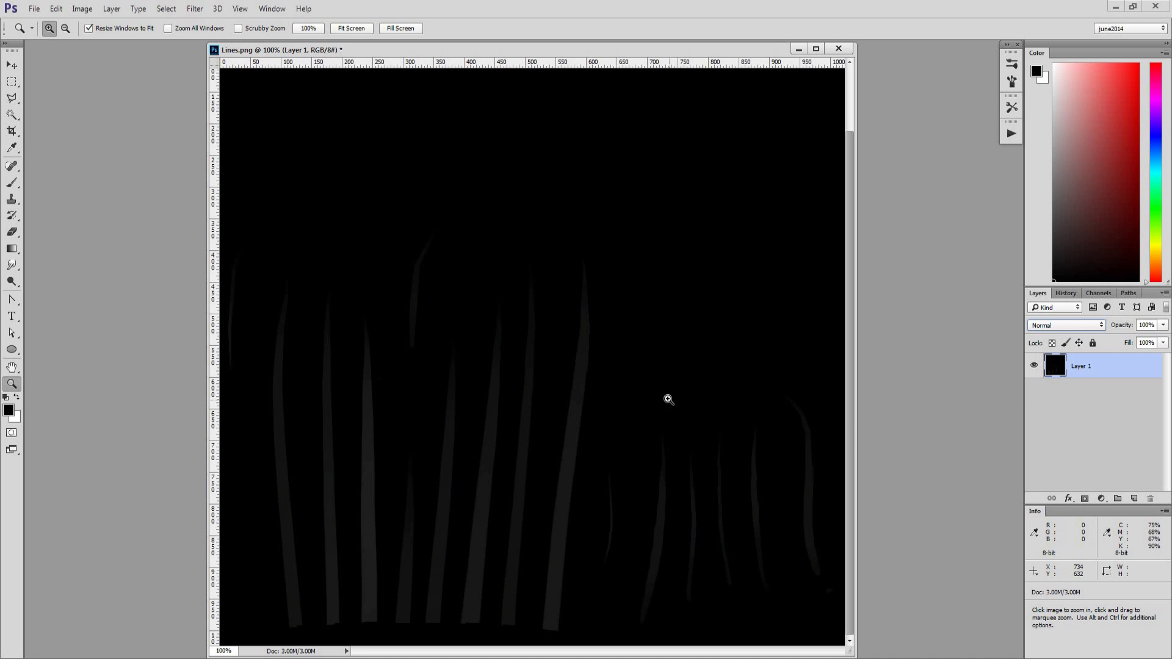
Step: Brighten the lines to white with Levels by lowering the white input level to 17
{"action": "key", "text": "ctrl+l"}
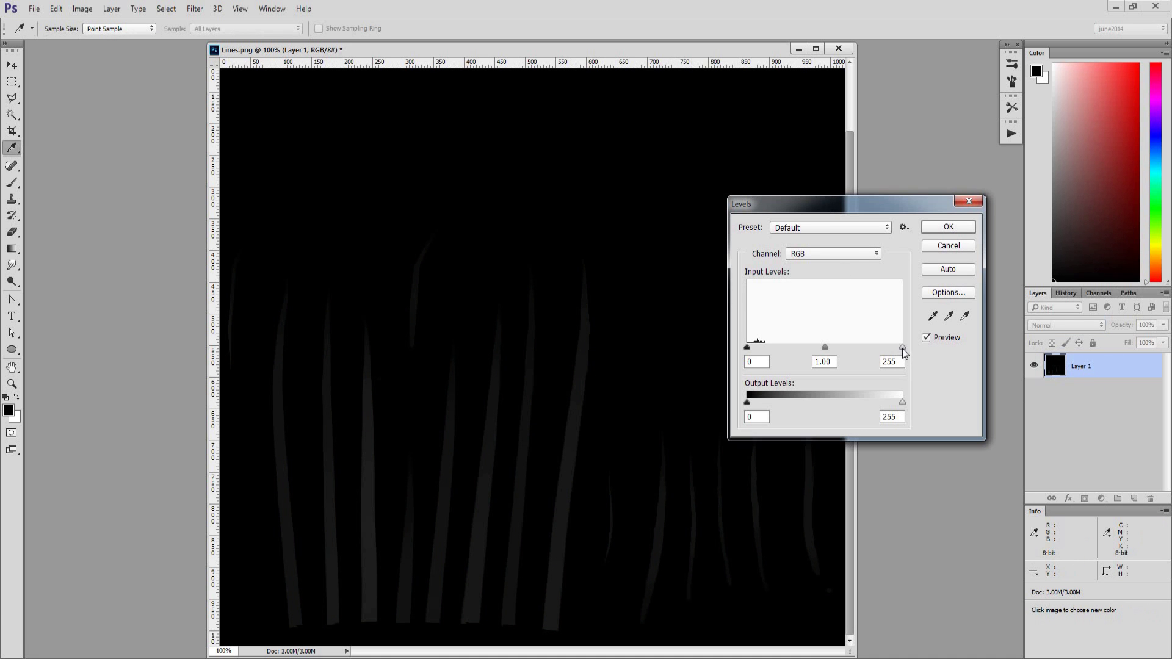
{"action": "left_click_drag", "start_coordinate": [903, 347], "coordinate": [758, 348]}
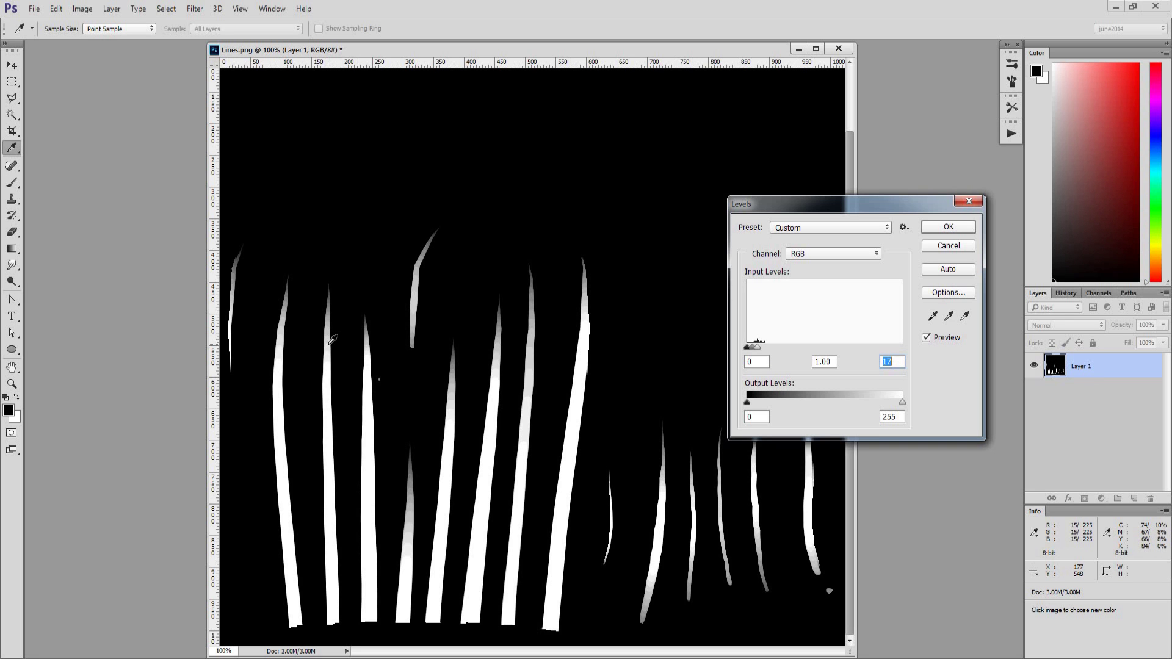
{"action": "left_click", "coordinate": [949, 227]}
Step: Soften the jagged edges of the white lines with a 0.5-pixel Gaussian Blur, comparing the image with the preview off and on
{"action": "key", "text": "z"}
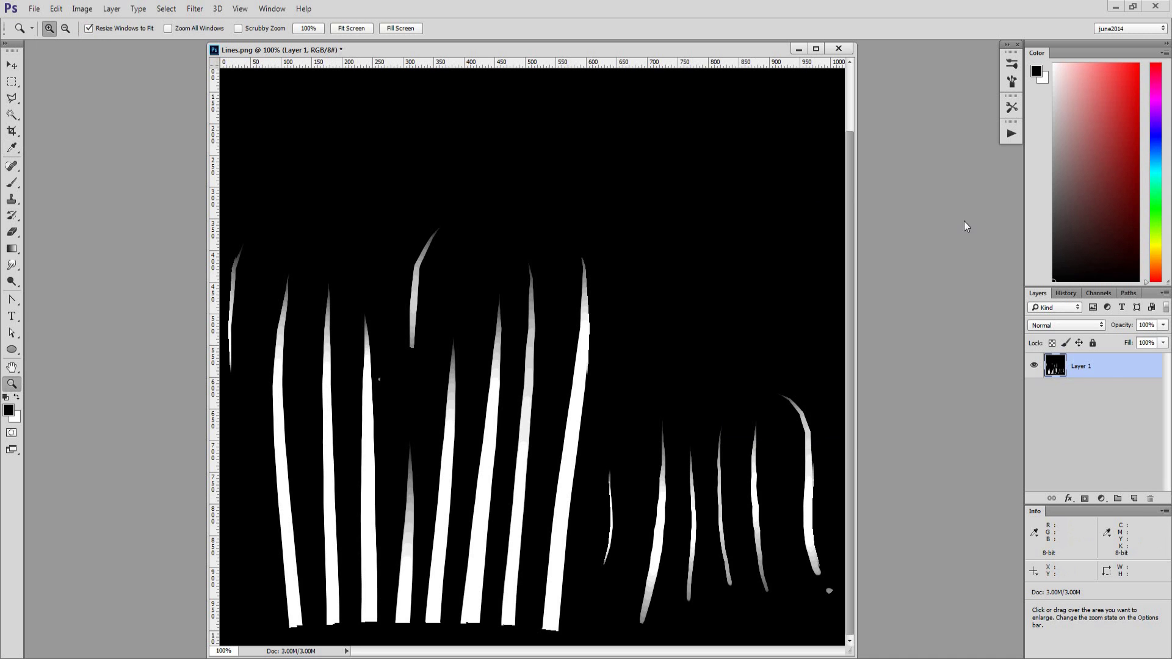
{"action": "left_click", "coordinate": [273, 329]}
{"action": "left_click", "coordinate": [183, 343]}
{"action": "left_click", "coordinate": [169, 349]}
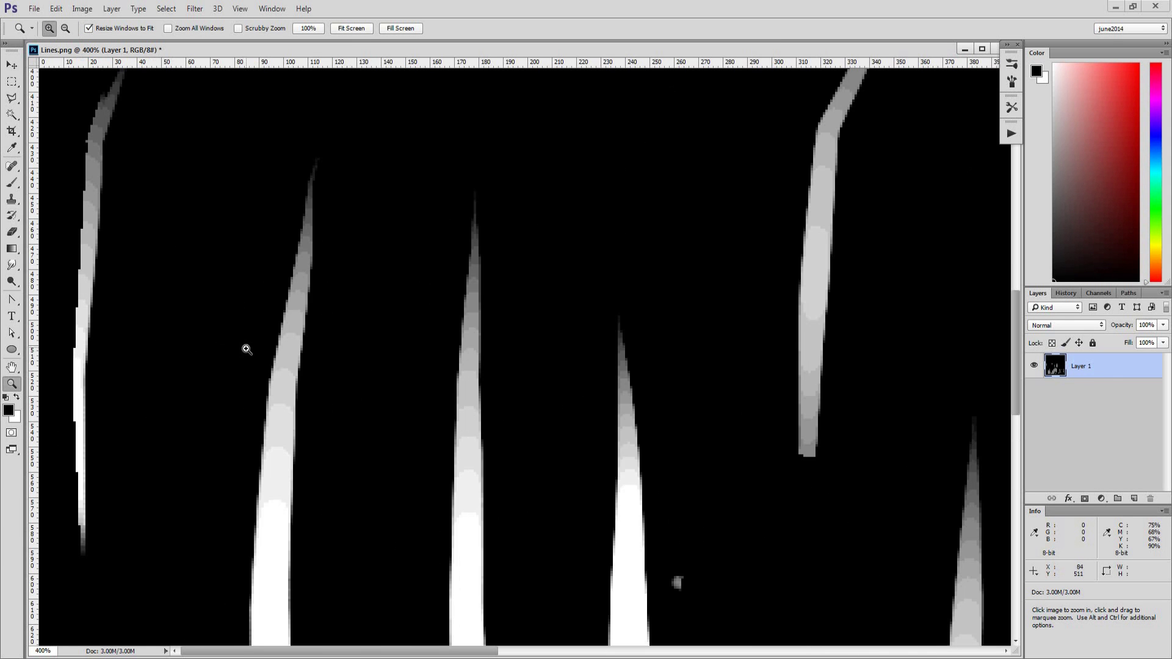
{"action": "left_click", "coordinate": [248, 347]}
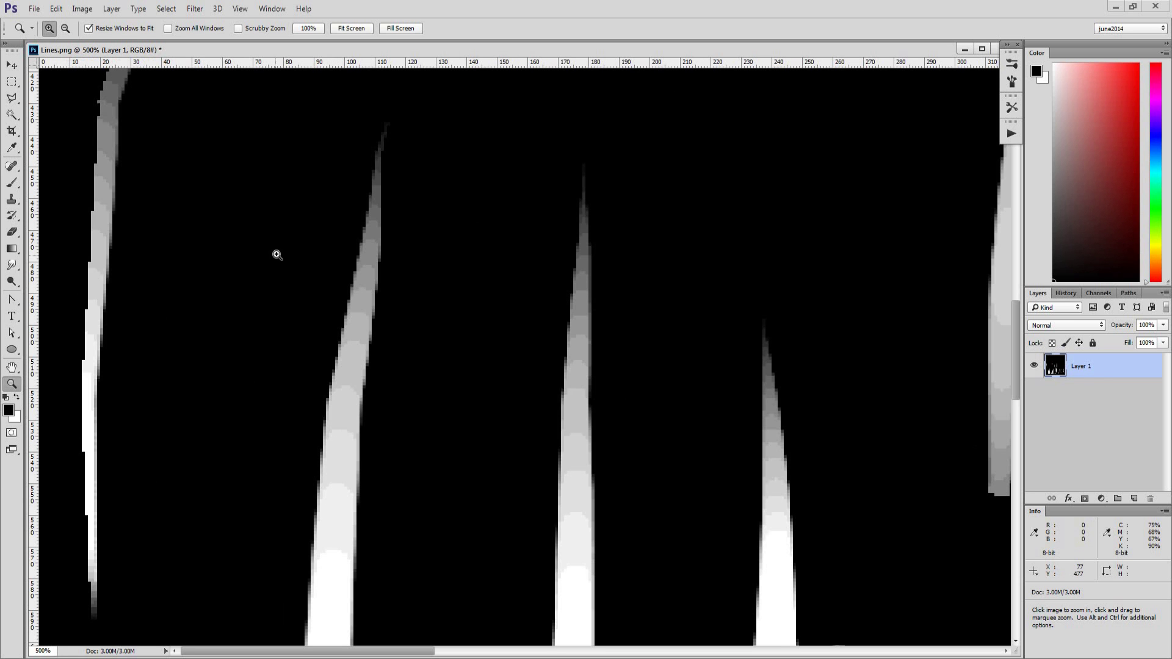
{"action": "left_click", "coordinate": [194, 11]}
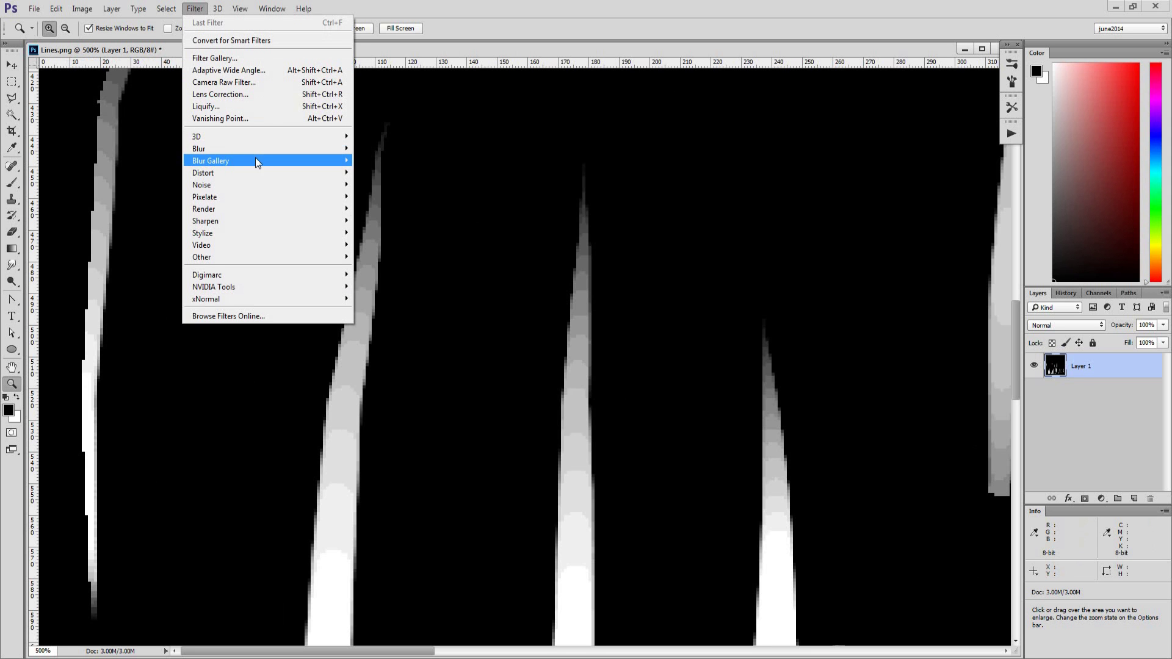
{"action": "mouse_move", "coordinate": [271, 162]}
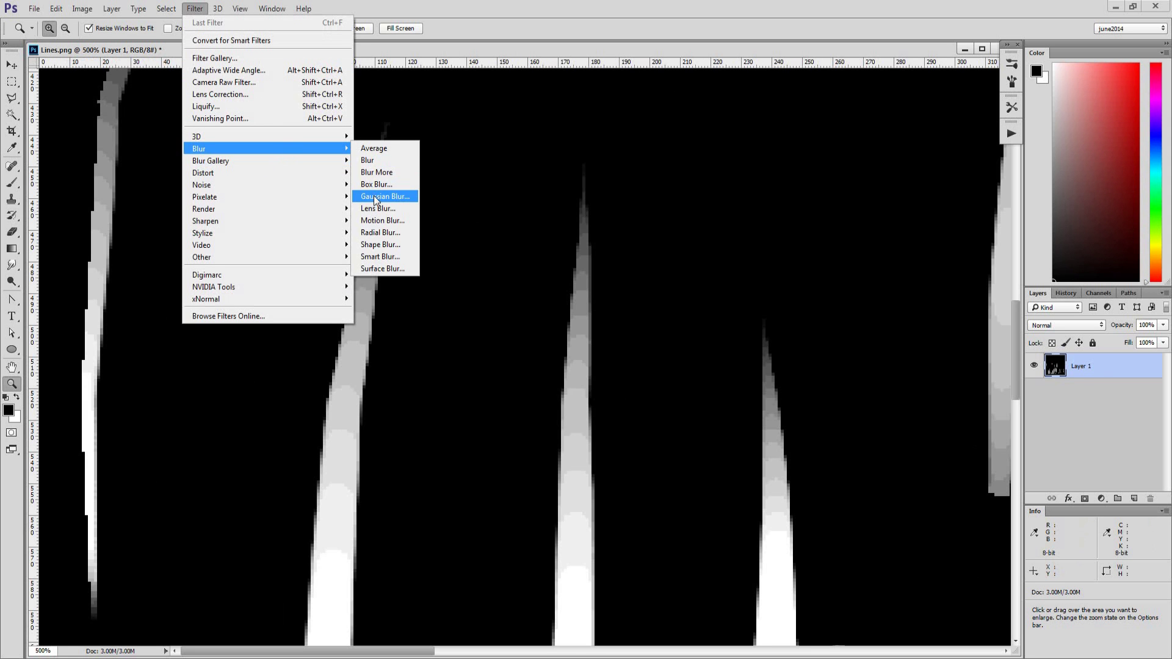
{"action": "left_click", "coordinate": [378, 197]}
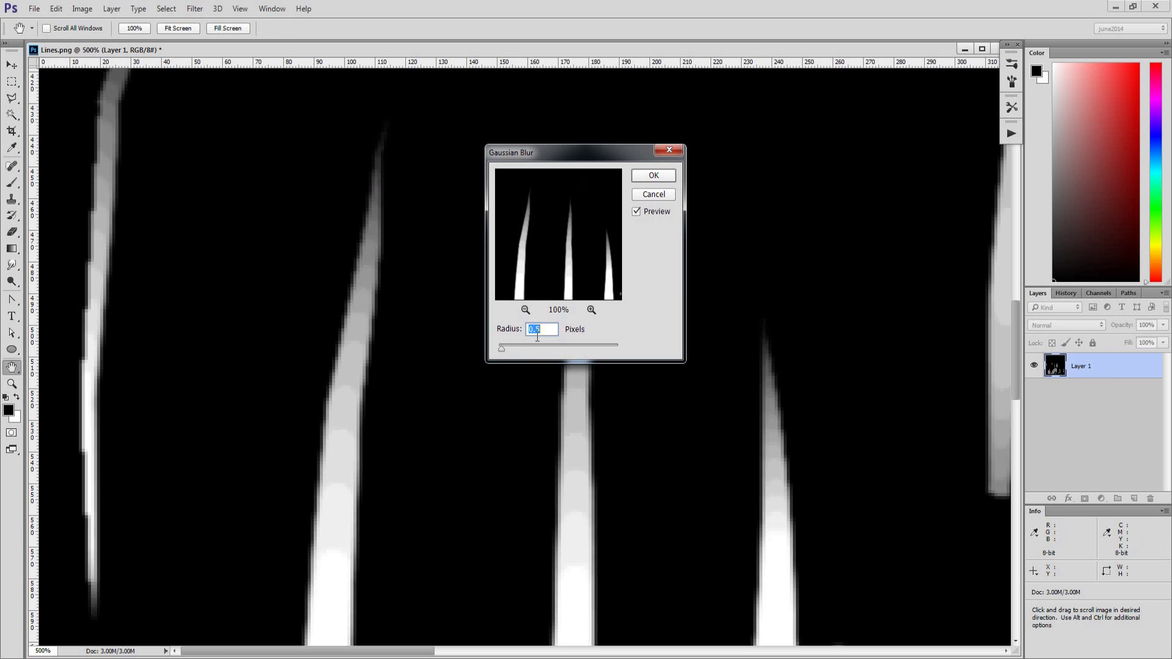
{"action": "left_click", "coordinate": [637, 212]}
{"action": "left_click", "coordinate": [637, 212]}
{"action": "left_click", "coordinate": [637, 212]}
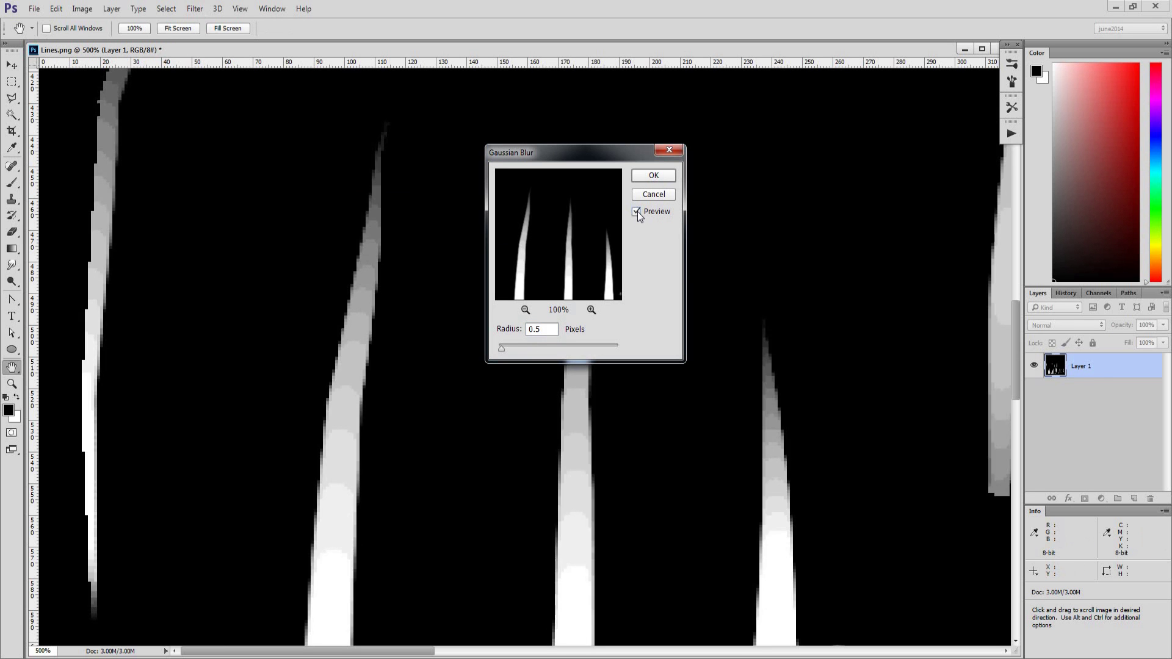
{"action": "left_click", "coordinate": [637, 212]}
{"action": "left_click", "coordinate": [637, 211]}
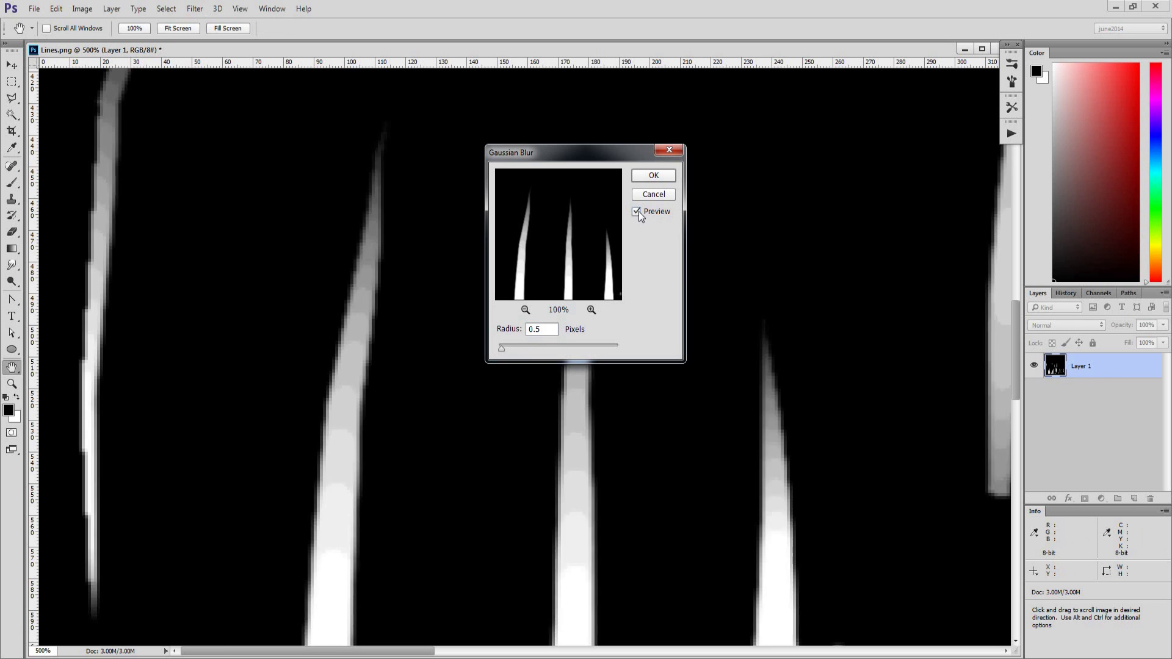
{"action": "left_click", "coordinate": [637, 212]}
{"action": "left_click", "coordinate": [637, 211]}
{"action": "left_click", "coordinate": [653, 177]}
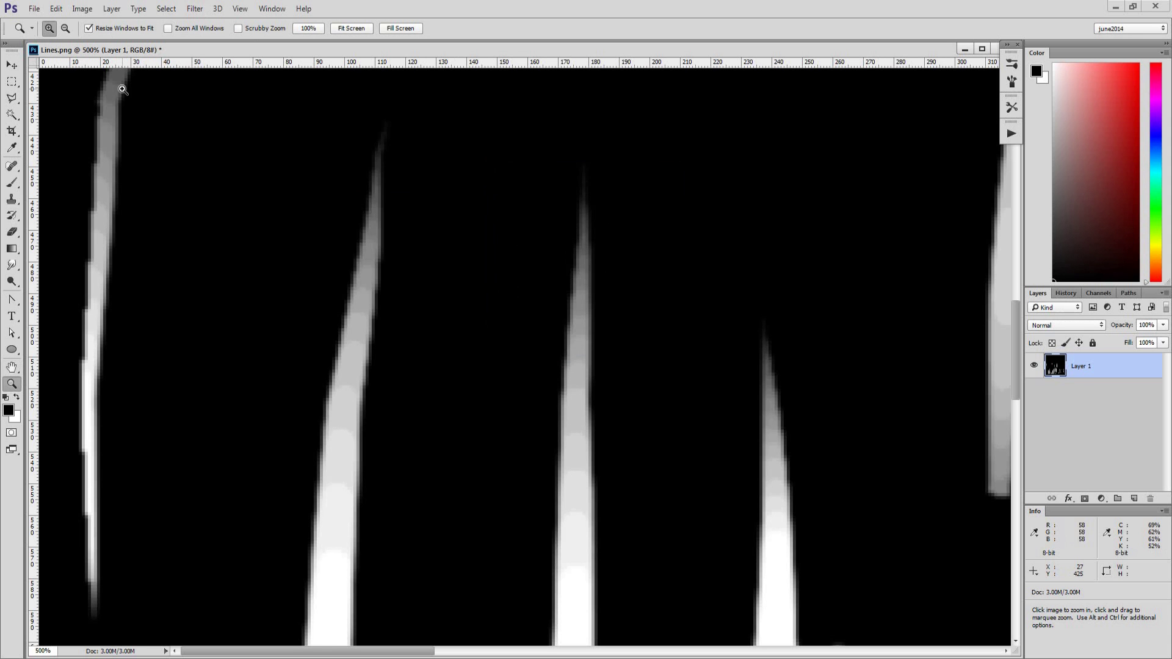
Step: Save the blurred mask as a separate PNG copy named Lines_stencil.png in the Blender folder
{"action": "left_click", "coordinate": [34, 9]}
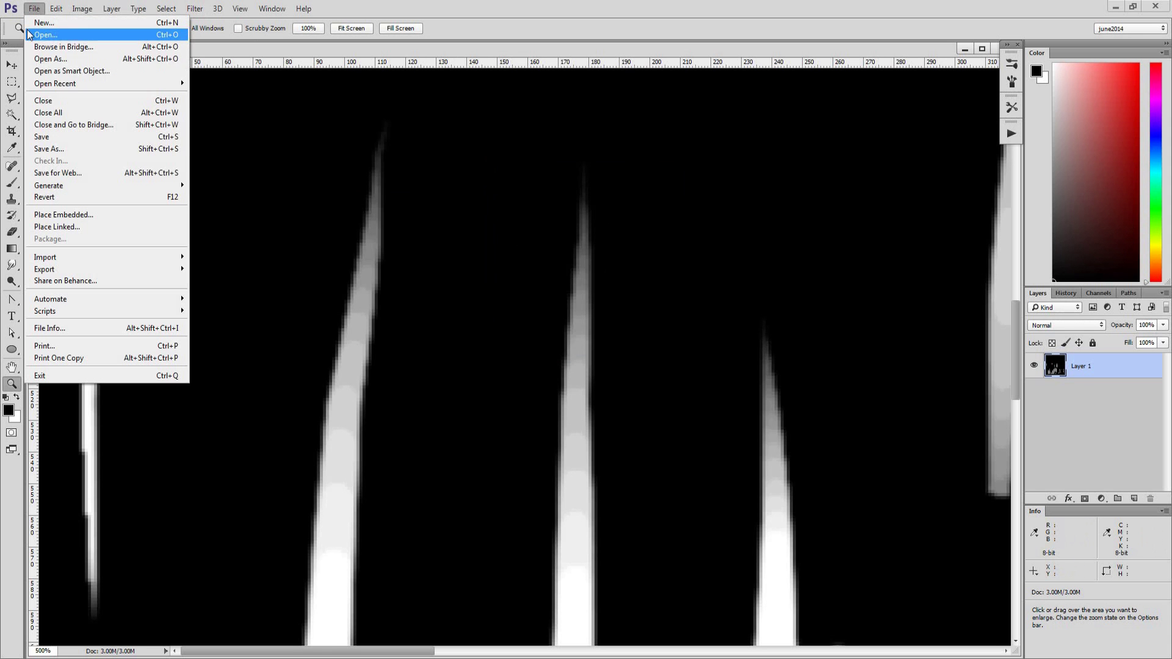
{"action": "left_click", "coordinate": [68, 148]}
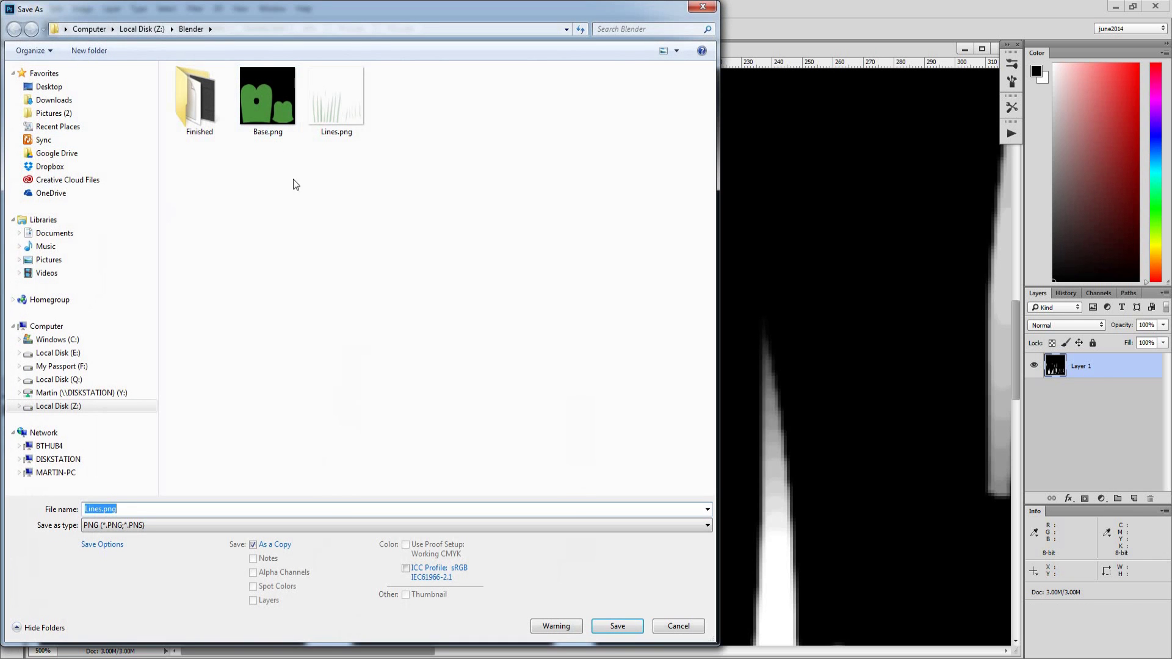
{"action": "left_click", "coordinate": [102, 509]}
{"action": "type", "text": "_stencil"}
{"action": "key", "text": "Return"}
{"action": "key", "text": "Return"}
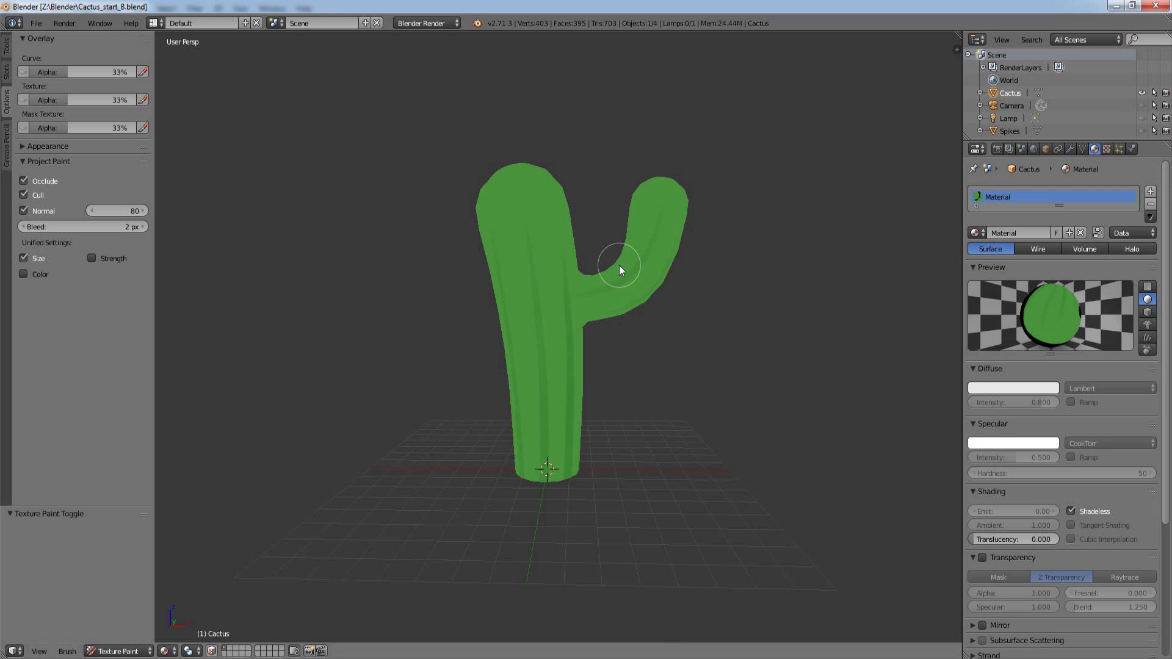
Step: Switch to Blender and open Lines_stencil.png in the UV/Image Editor
{"action": "left_click", "coordinate": [15, 651]}
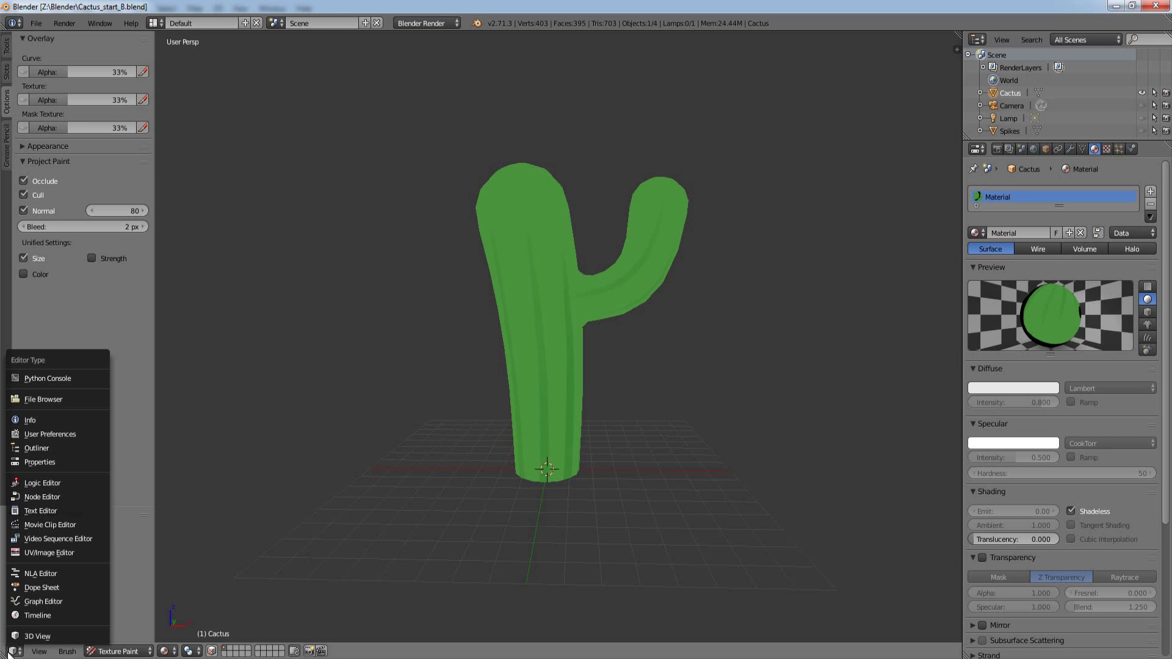
{"action": "left_click", "coordinate": [57, 553]}
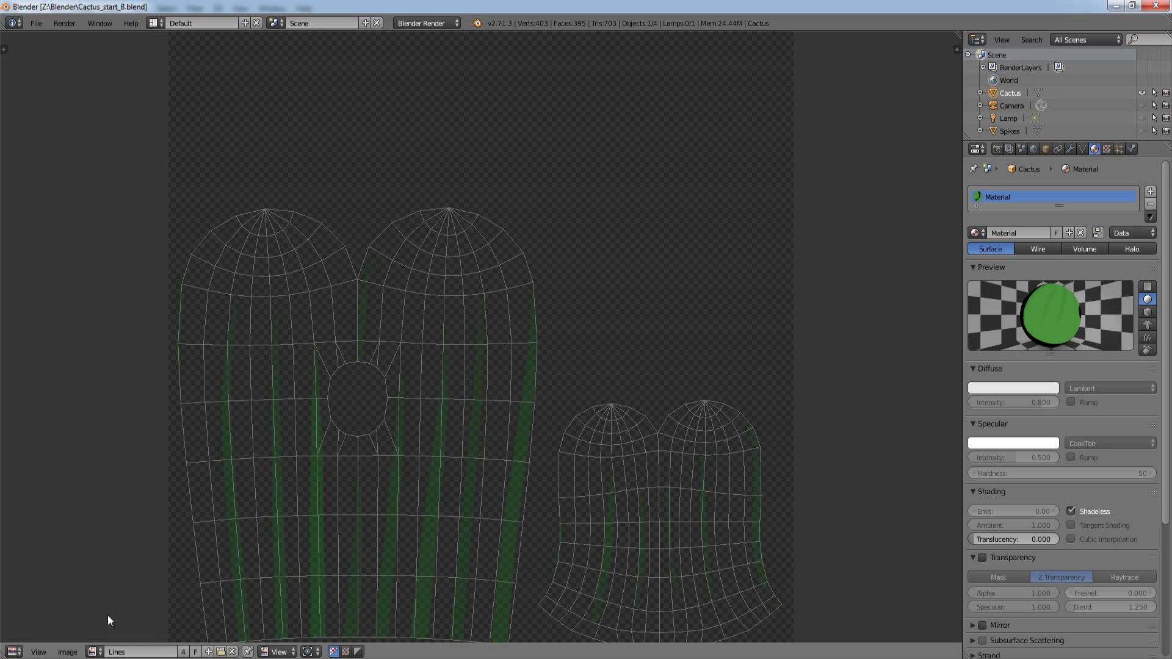
{"action": "left_click", "coordinate": [67, 652]}
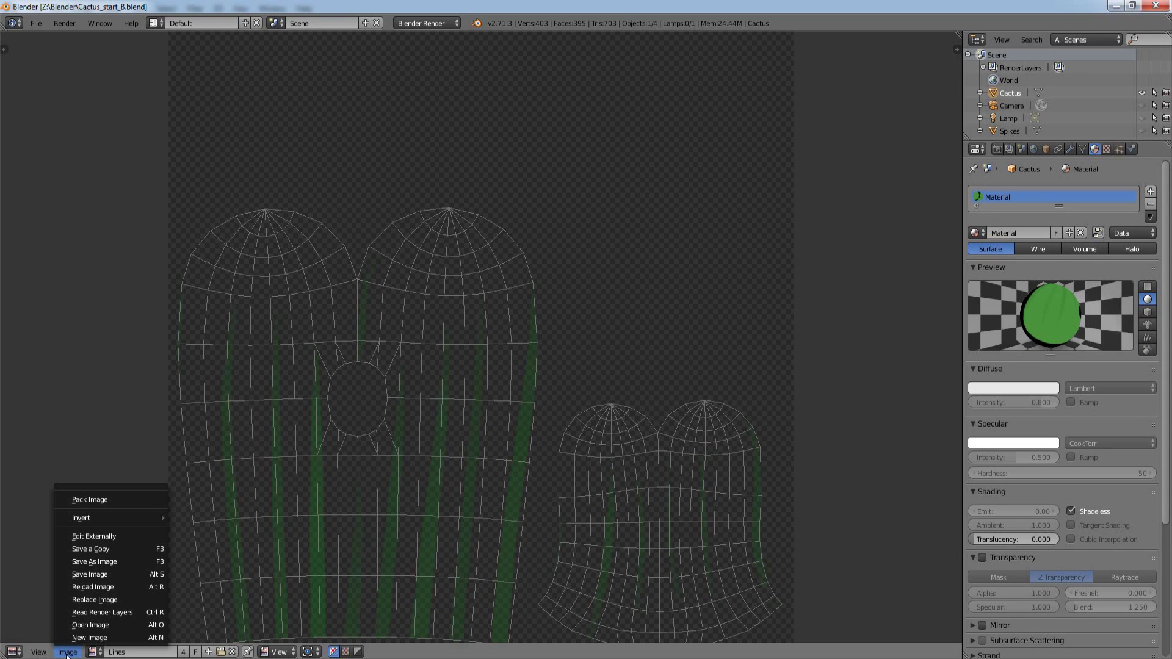
{"action": "left_click", "coordinate": [99, 625]}
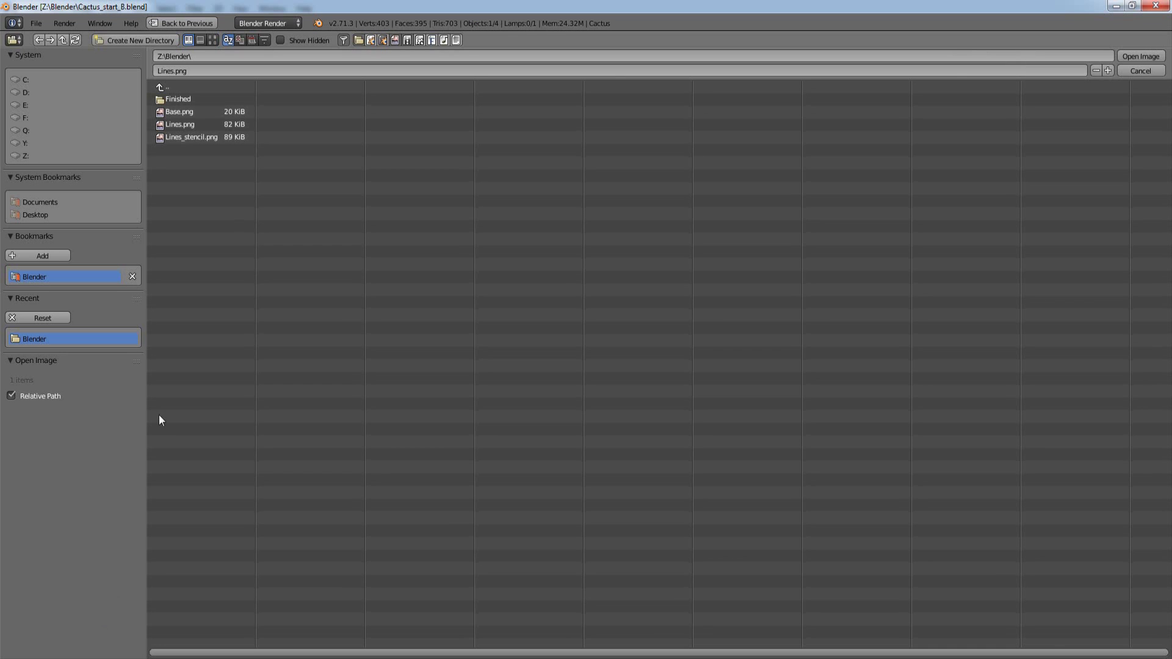
{"action": "left_click", "coordinate": [186, 137]}
{"action": "left_click", "coordinate": [1141, 57]}
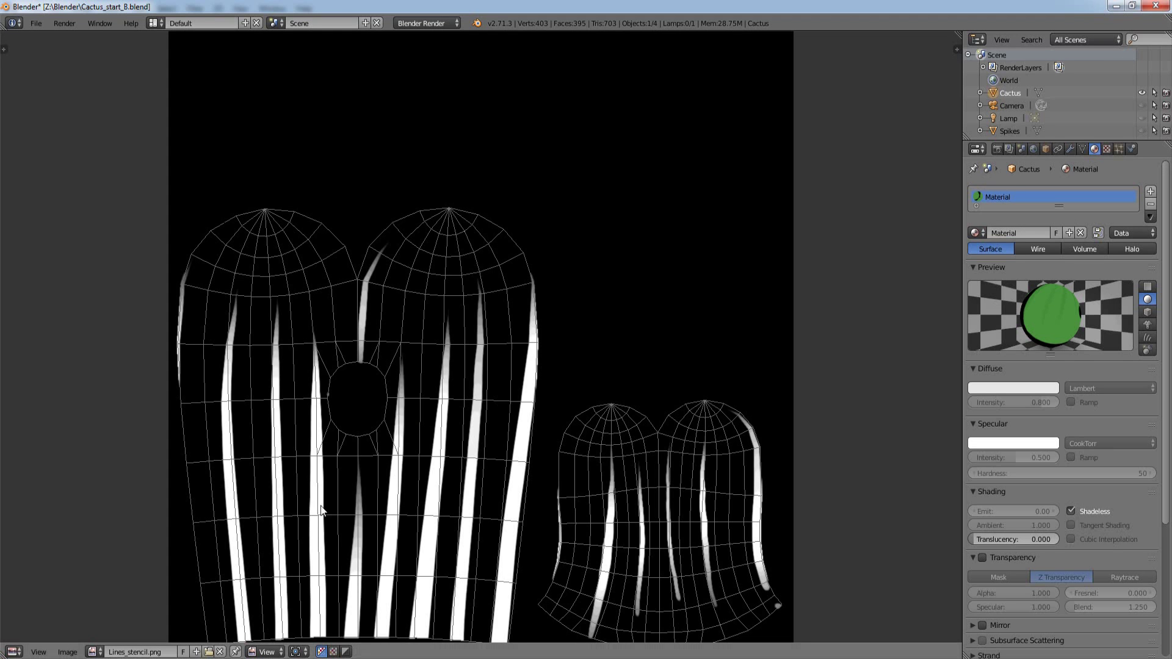
Step: Back in the 3D View, enable the paint stencil with Lines_stencil.png as its image, and save the blend file
{"action": "left_click", "coordinate": [17, 655]}
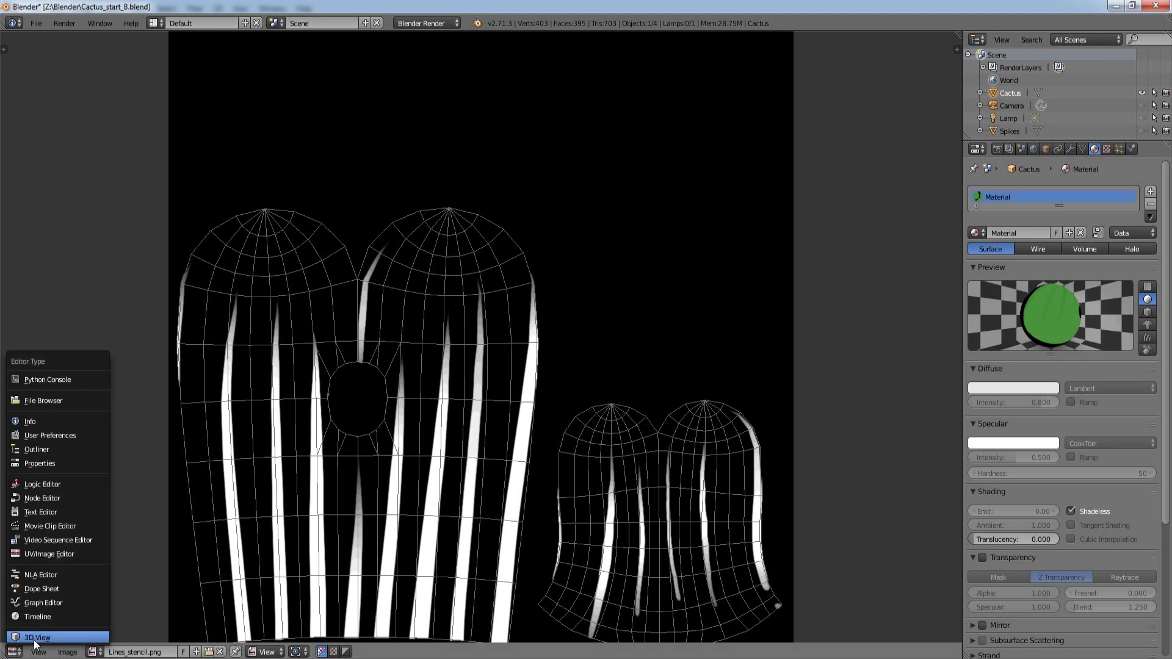
{"action": "left_click", "coordinate": [38, 640]}
{"action": "left_click", "coordinate": [7, 72]}
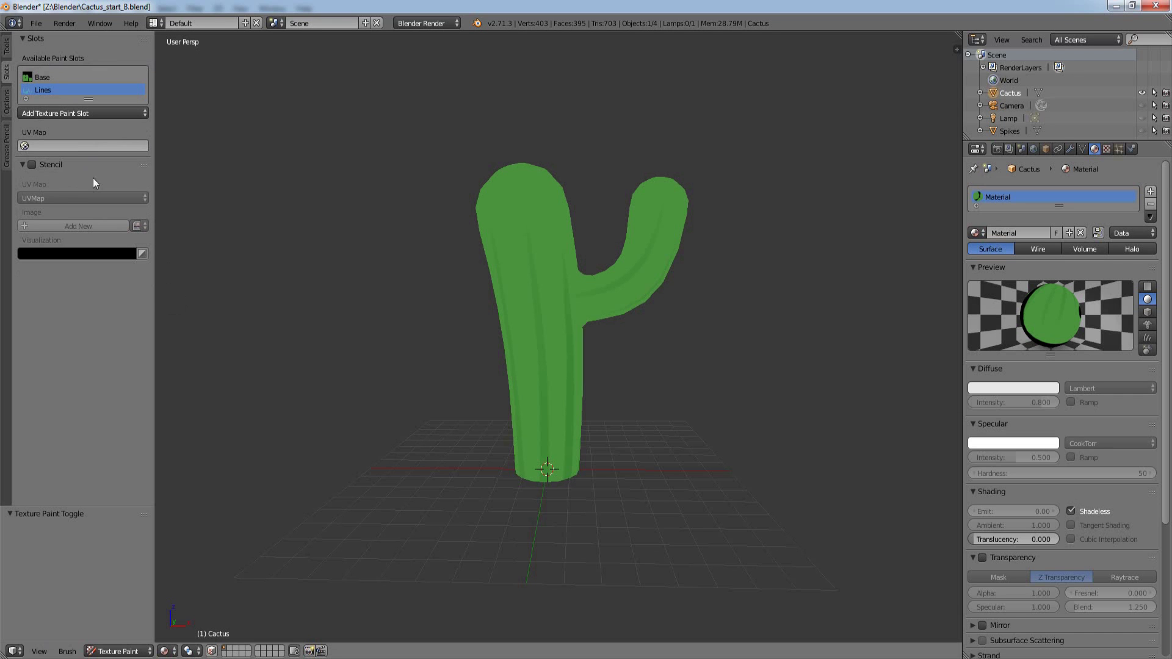
{"action": "left_click", "coordinate": [32, 165]}
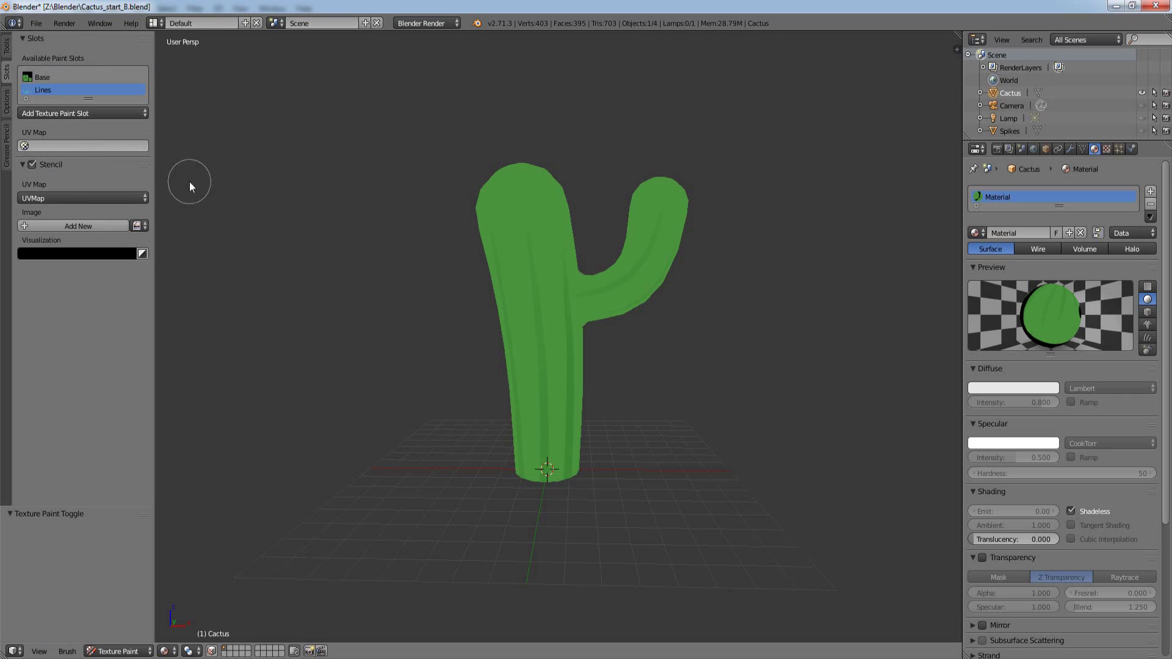
{"action": "left_click", "coordinate": [140, 227]}
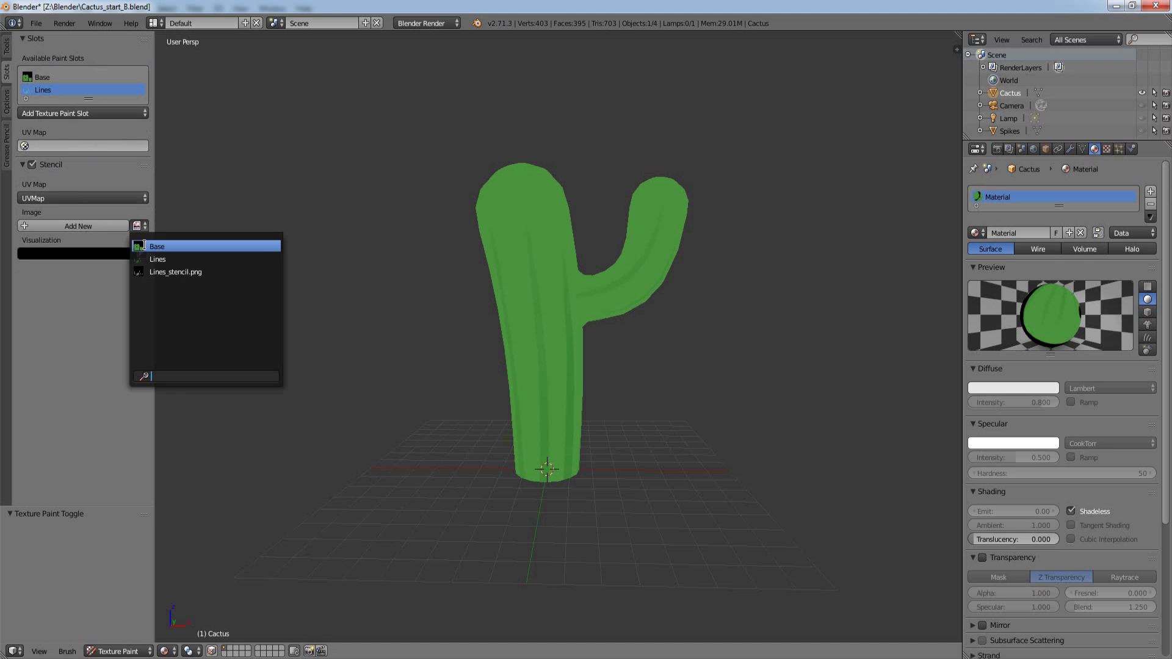
{"action": "left_click", "coordinate": [163, 273]}
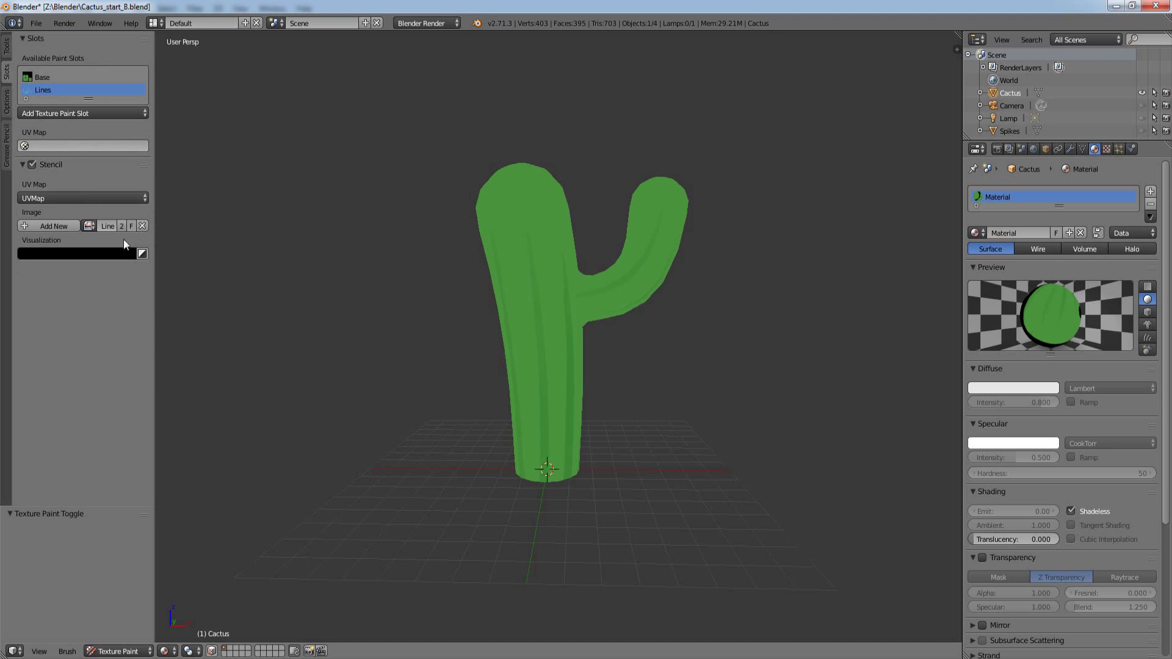
{"action": "key", "text": "ctrl+s"}
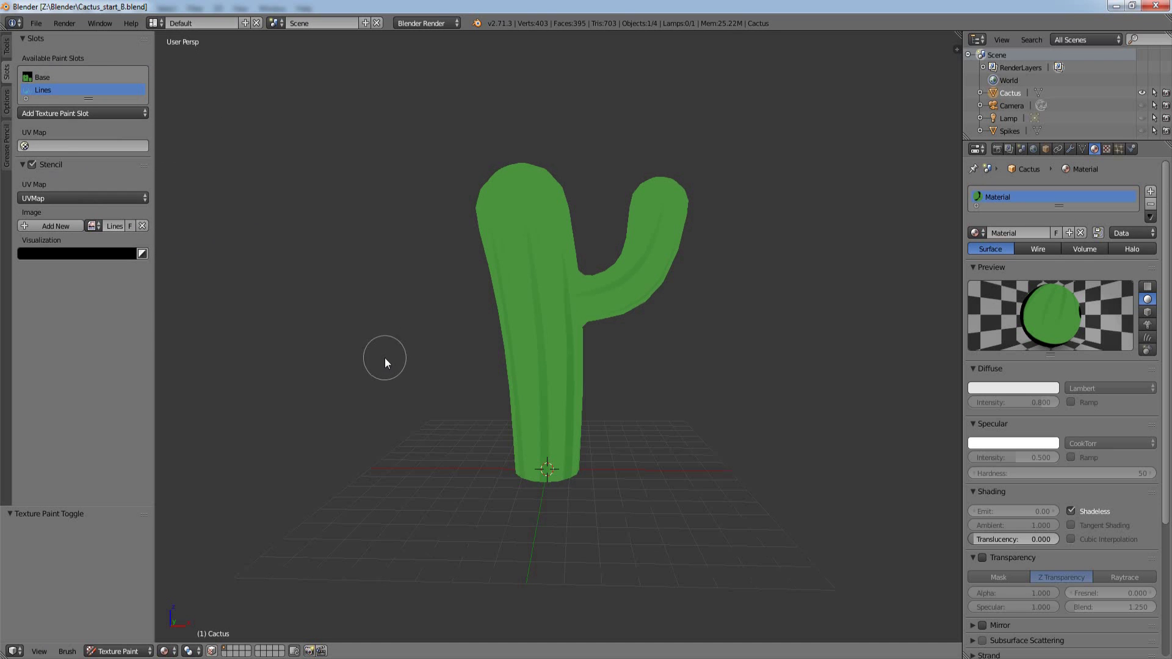
{"action": "mouse_move", "coordinate": [385, 358]}
{"action": "middle_mouse_down"}
{"action": "mouse_move", "coordinate": [405, 343]}
{"action": "mouse_move", "coordinate": [353, 353]}
{"action": "mouse_move", "coordinate": [394, 347]}
{"action": "mouse_move", "coordinate": [339, 295]}
{"action": "middle_mouse_up"}
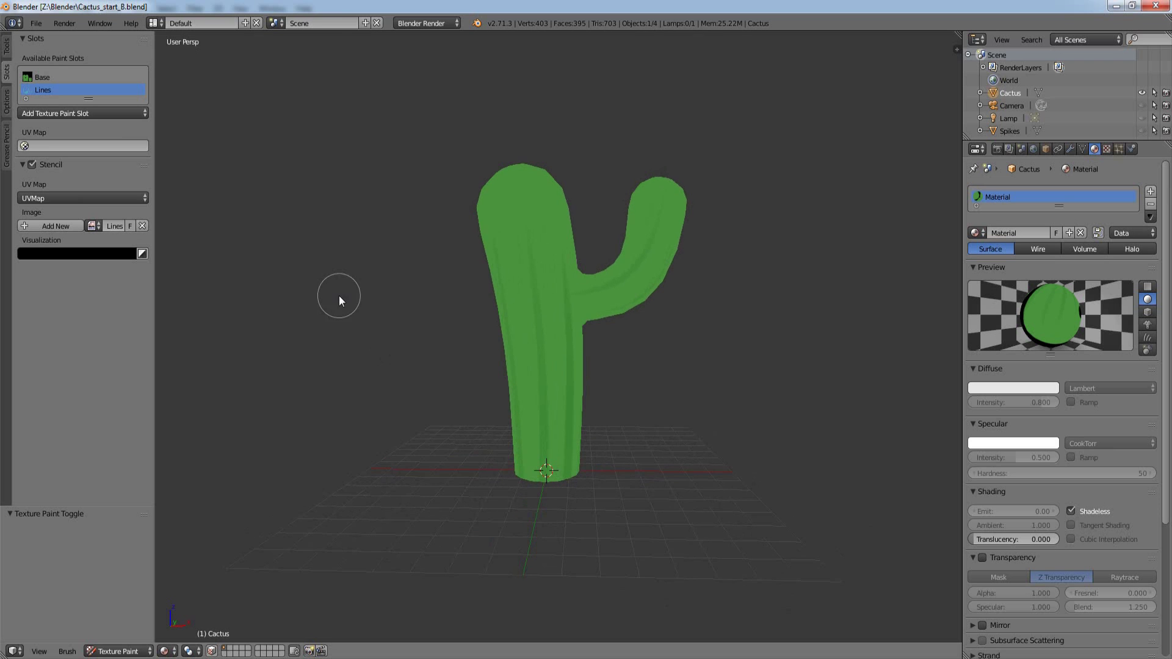
Step: Set the stencil's visualization color to white and compare the cactus in Solid and Texture viewport shading
{"action": "key", "text": "alt+z"}
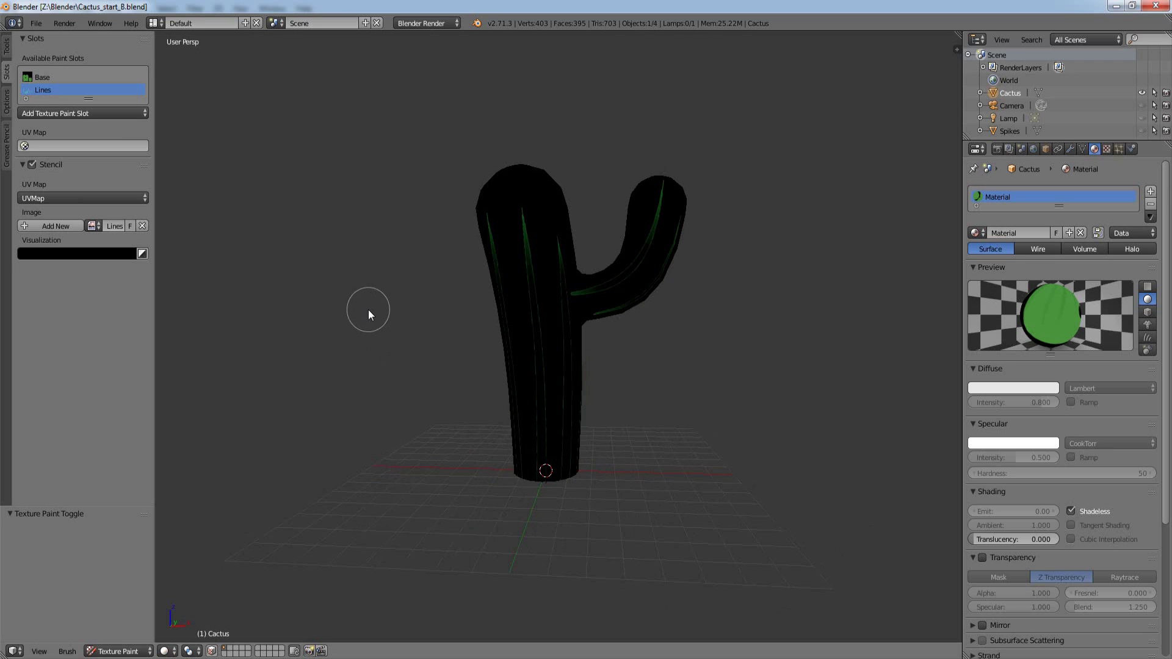
{"action": "left_click", "coordinate": [77, 255]}
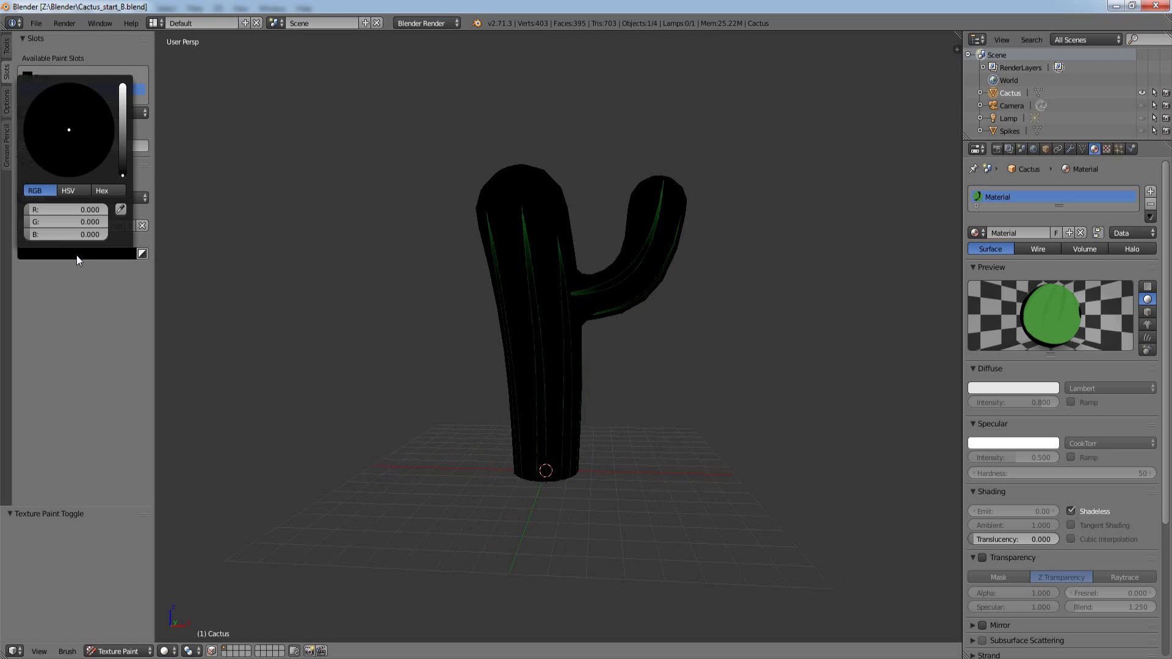
{"action": "left_click_drag", "start_coordinate": [122, 177], "coordinate": [128, 72]}
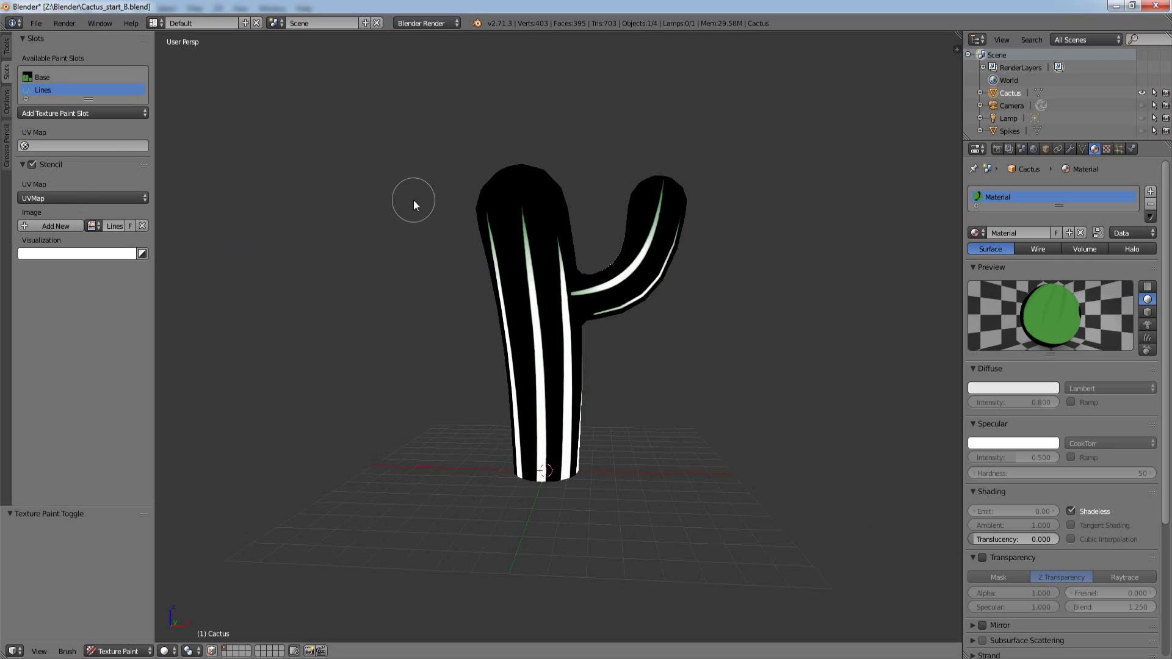
{"action": "scroll", "coordinate": [459, 364], "scroll_direction": "up", "scroll_amount": 2}
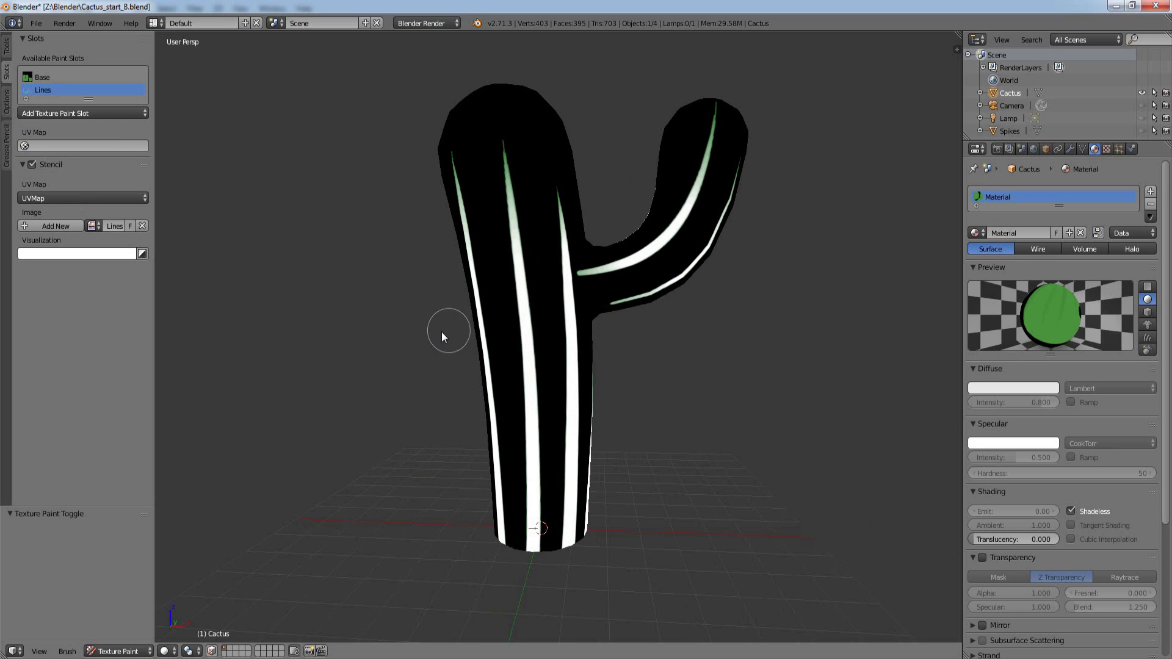
{"action": "key", "text": "alt+z"}
{"action": "key", "text": "alt+z"}
{"action": "key", "text": "alt+z"}
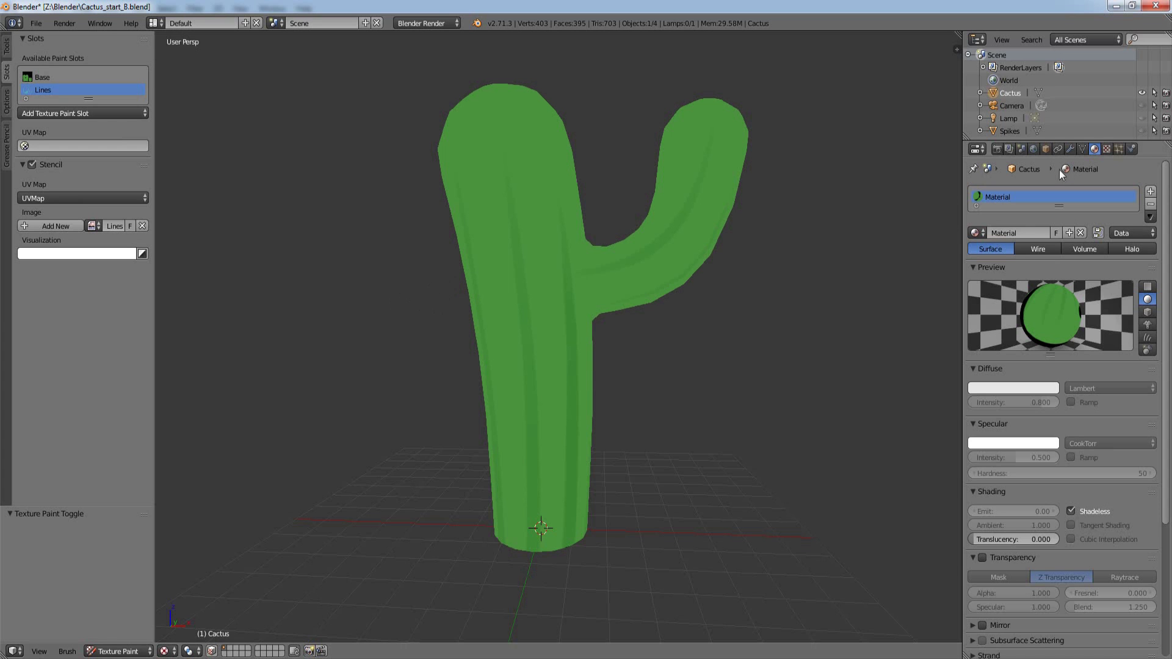
Step: Add a new texture in the empty slot below Lines and generate a blank 1024 px image with alpha named Highlights for it
{"action": "left_click", "coordinate": [1106, 149]}
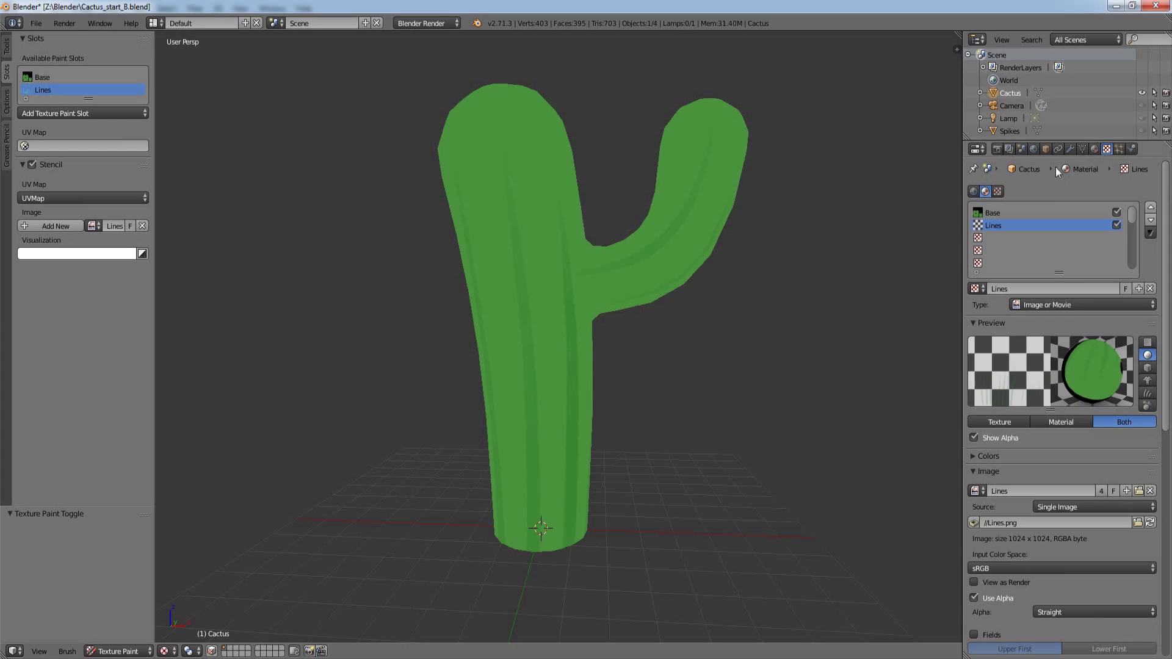
{"action": "left_click", "coordinate": [994, 237]}
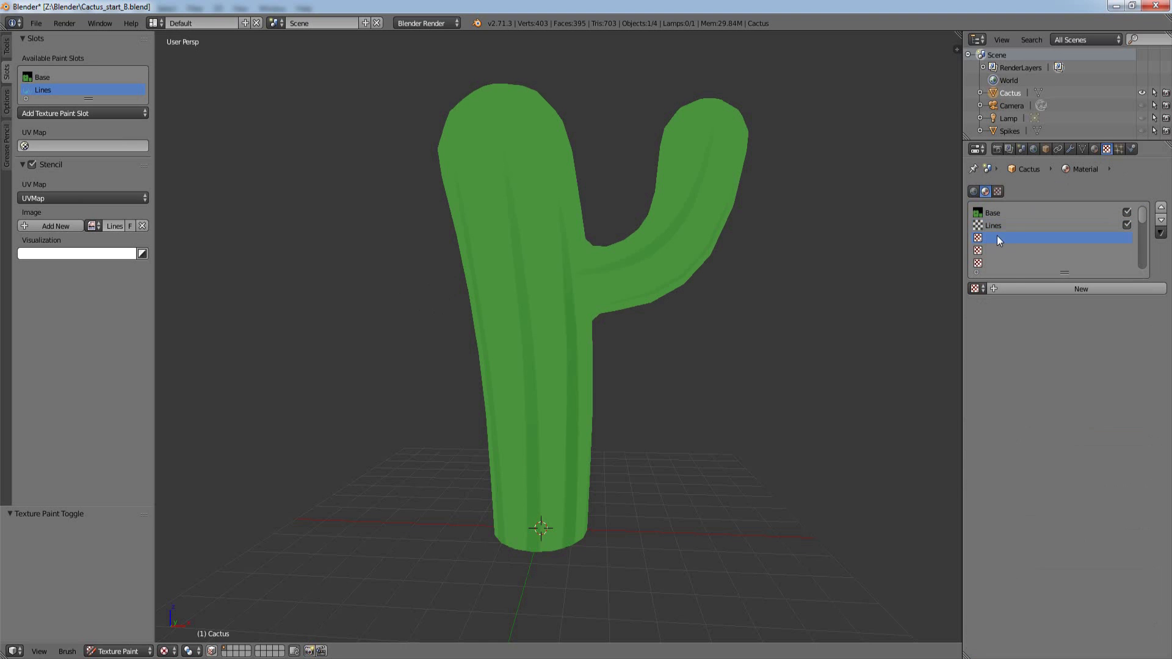
{"action": "left_click", "coordinate": [1009, 288]}
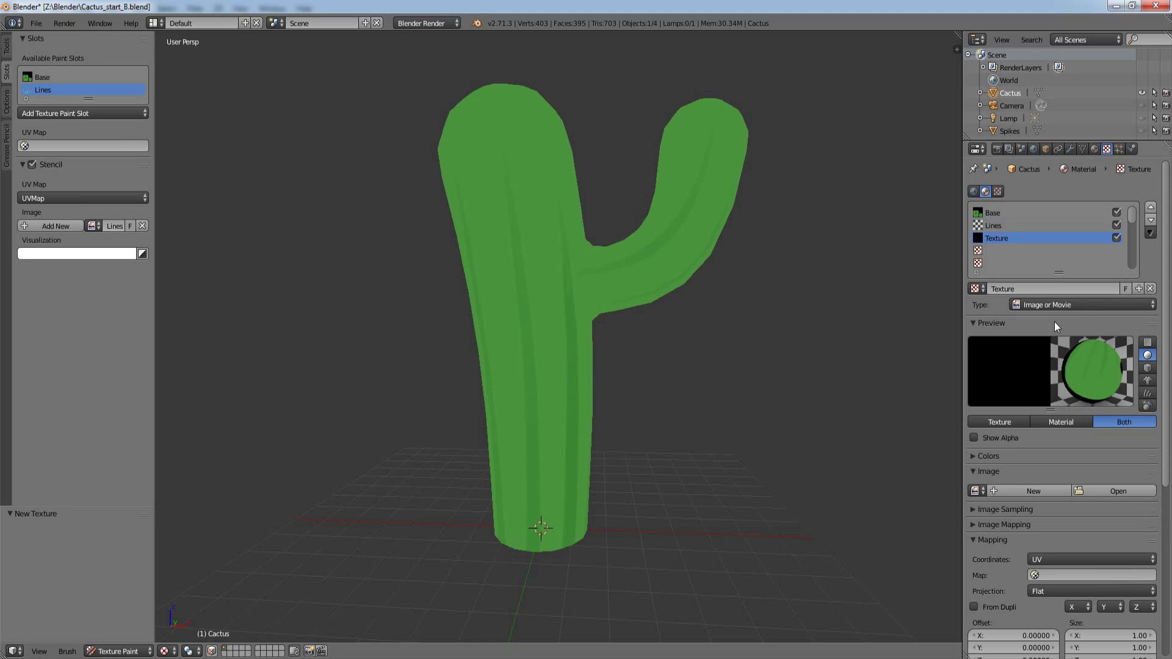
{"action": "left_click", "coordinate": [1009, 492]}
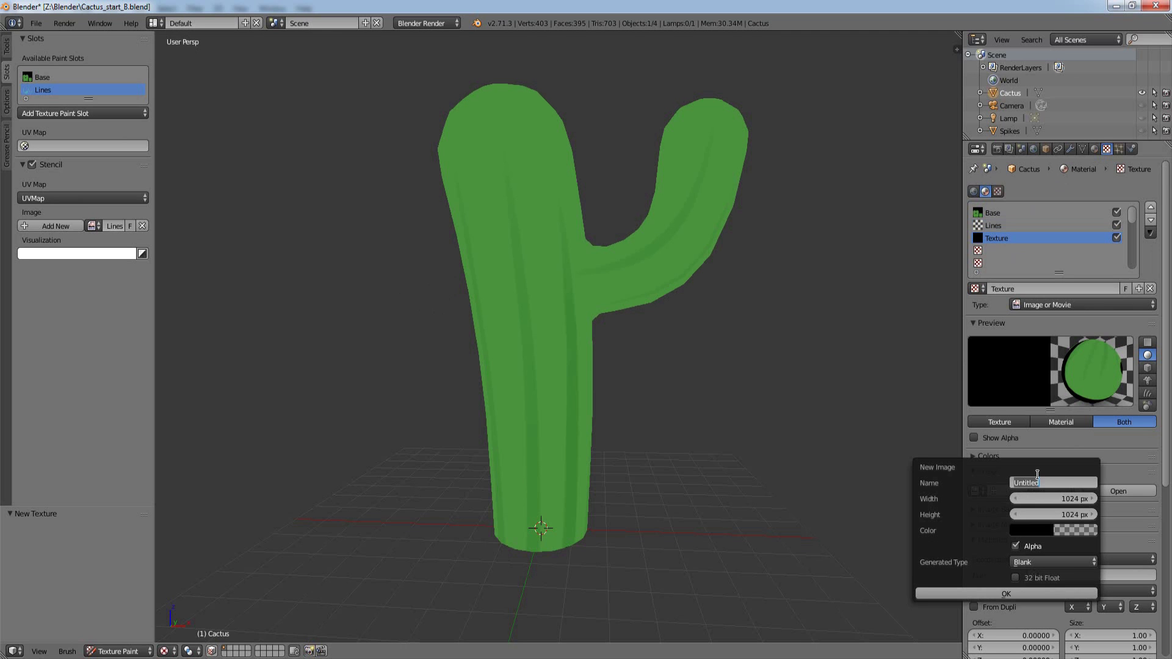
{"action": "type", "text": "Highlights"}
{"action": "left_click", "coordinate": [1053, 529]}
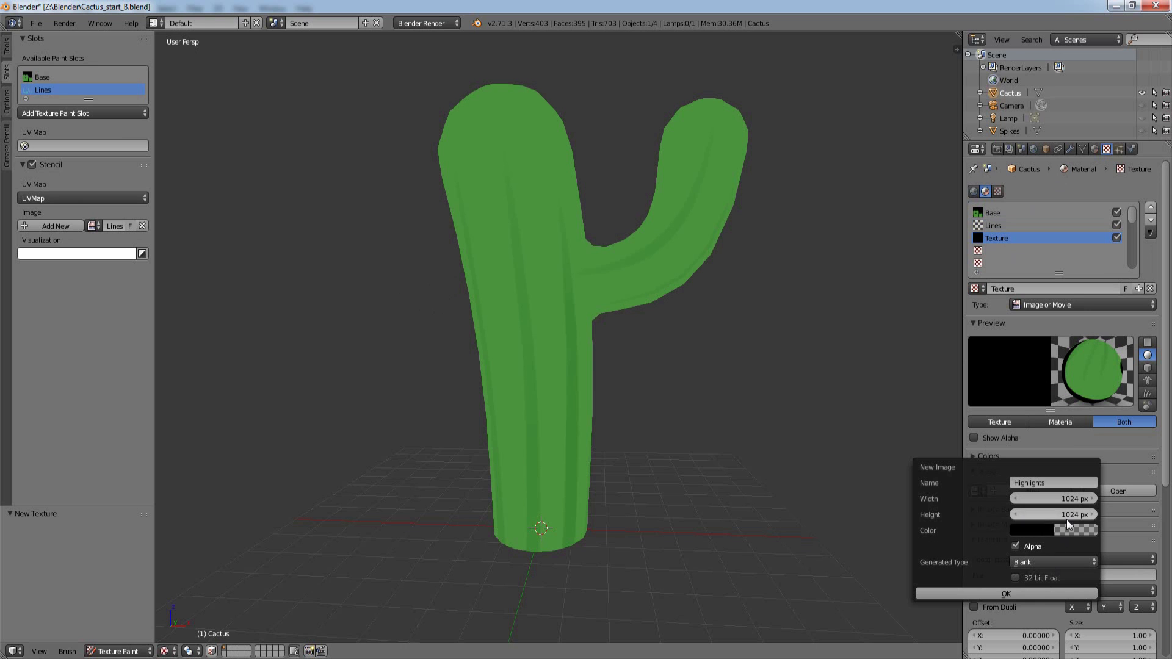
{"action": "left_click", "coordinate": [1020, 593]}
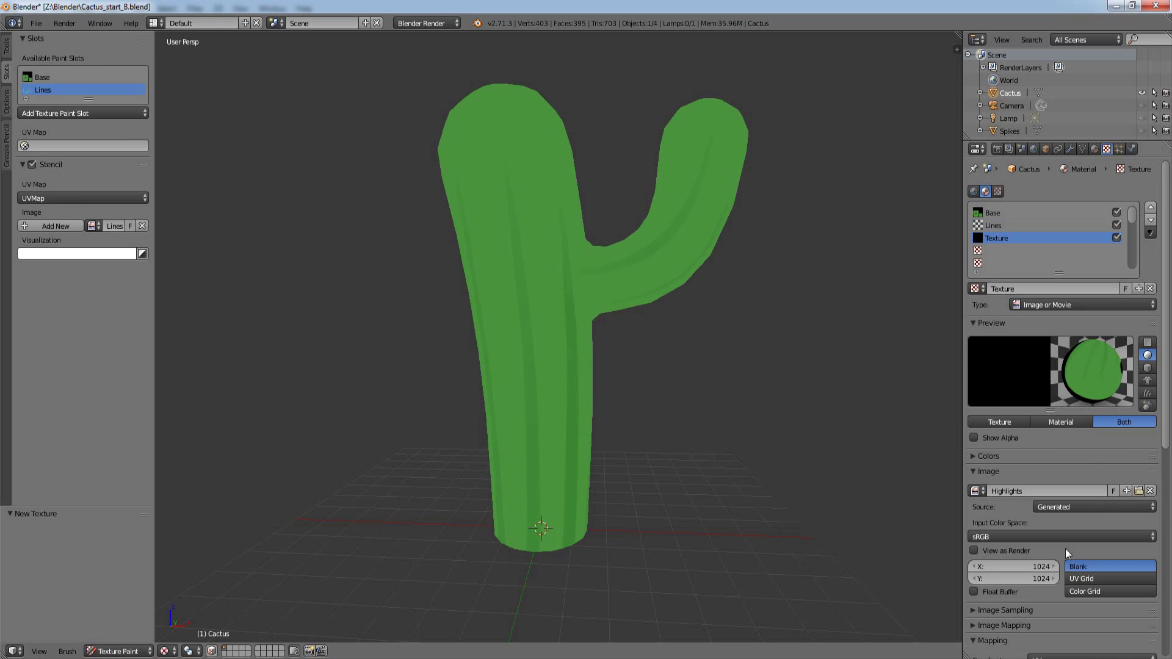
Step: Enable Show Alpha for the new texture and rename it Highlights
{"action": "left_click", "coordinate": [974, 437]}
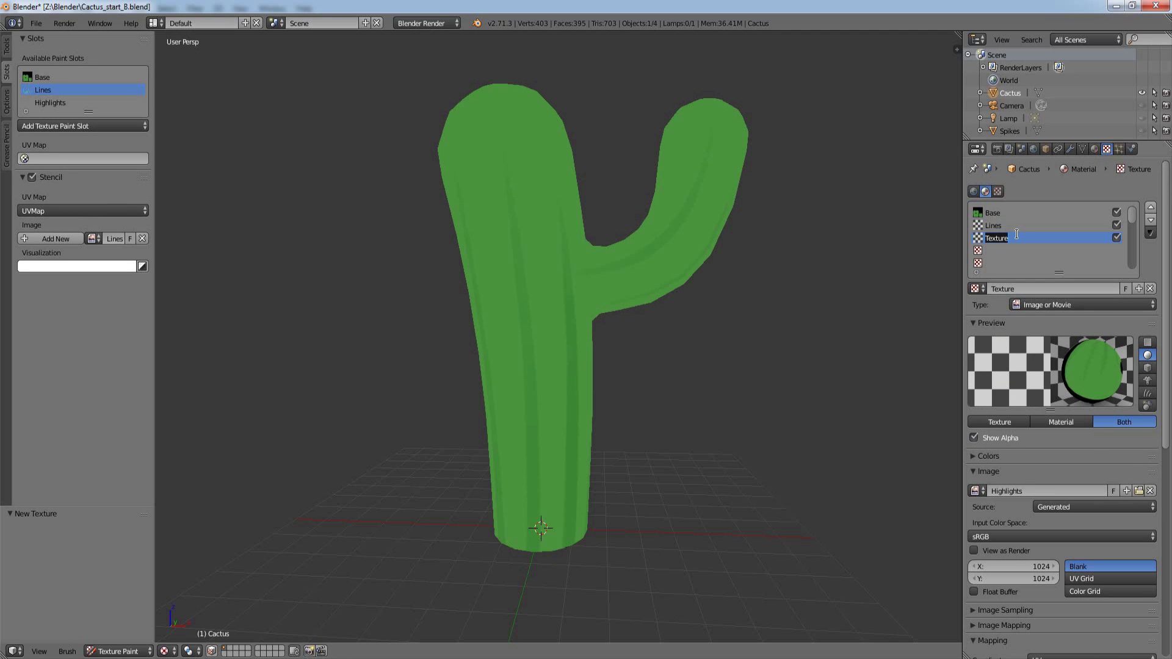
{"action": "type", "text": "Highlights"}
{"action": "key", "text": "Return"}
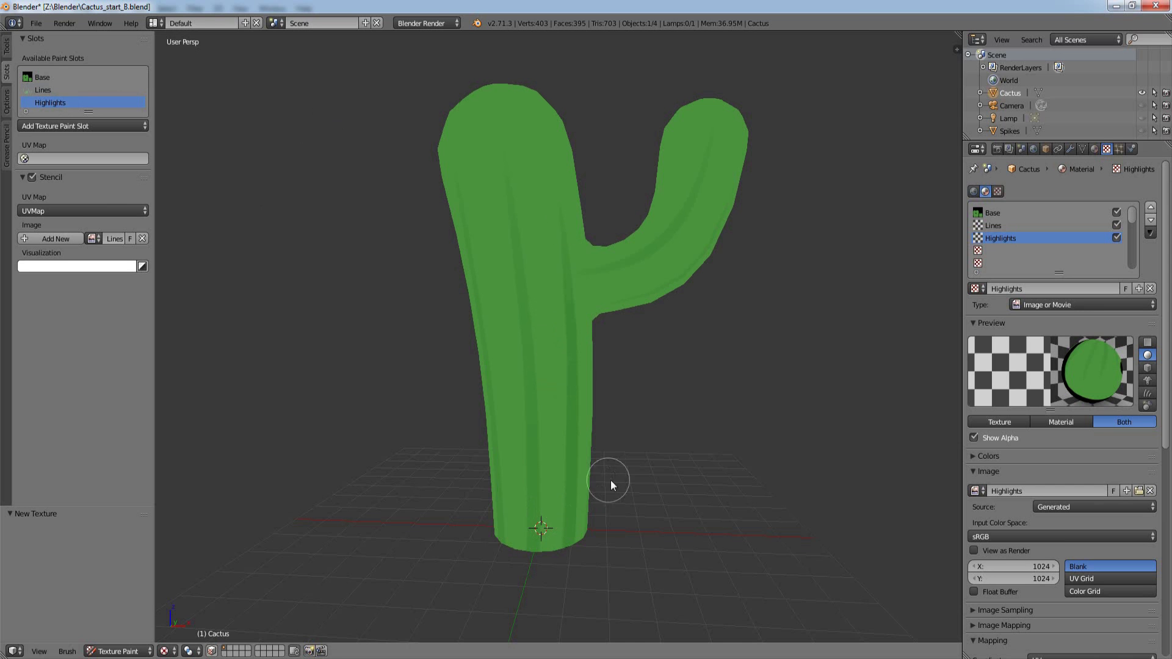
{"action": "key", "text": "ctrl+z"}
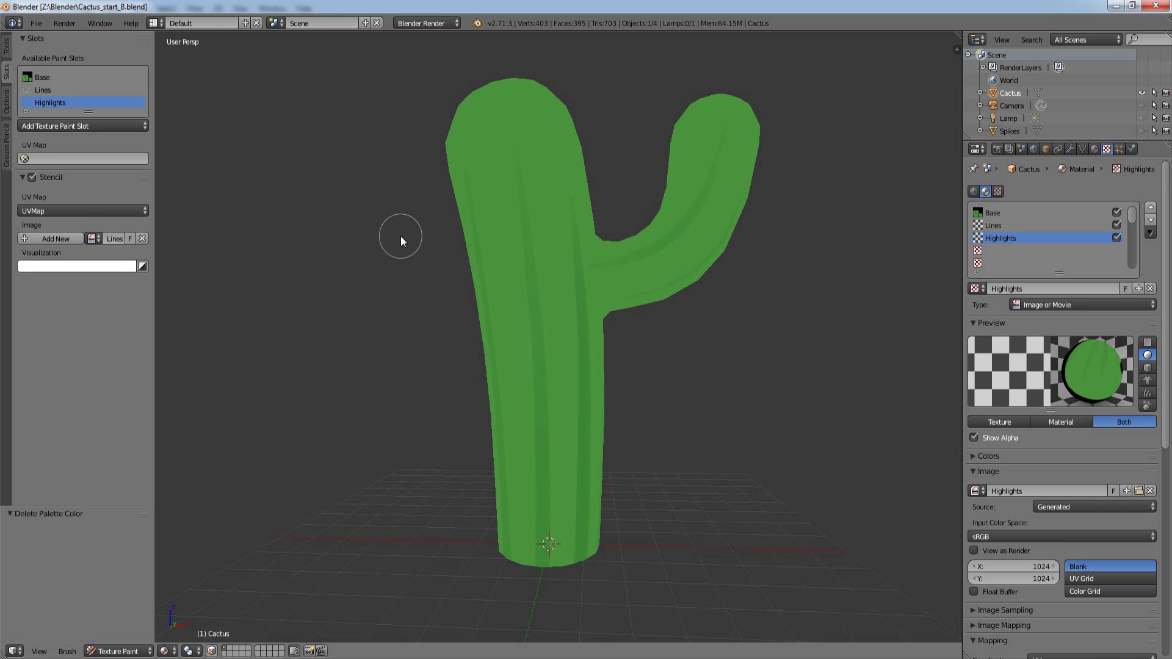
Step: Add the current dark green to the brush palette and change the brush color to a lighter yellowish green
{"action": "left_click", "coordinate": [7, 49]}
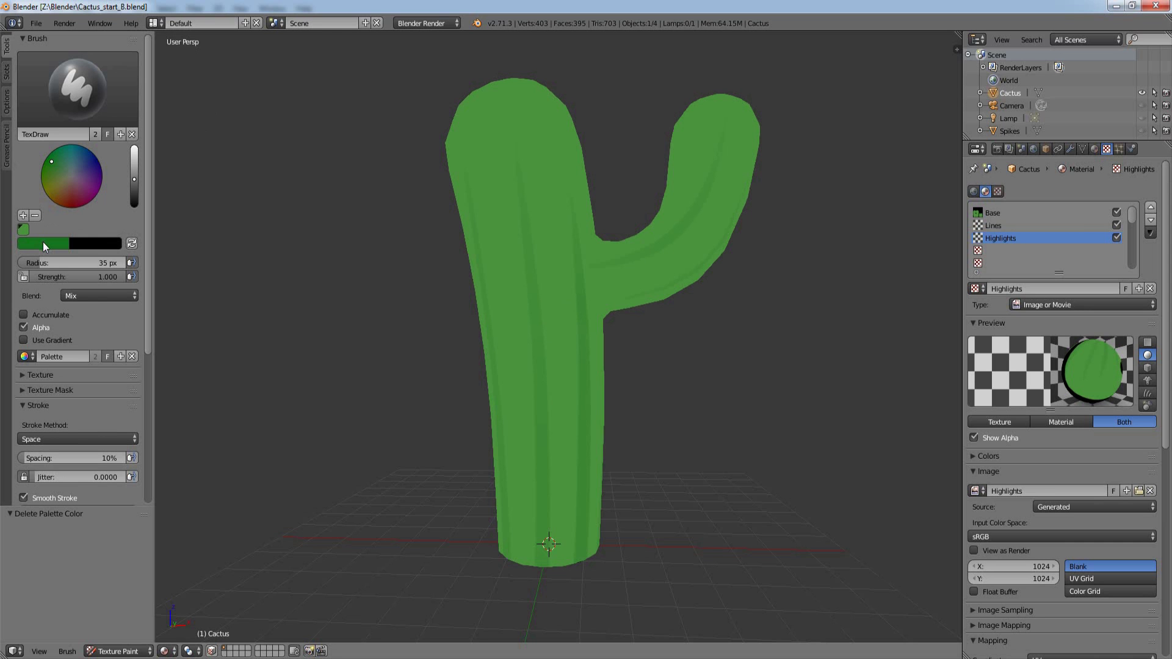
{"action": "left_click", "coordinate": [22, 215]}
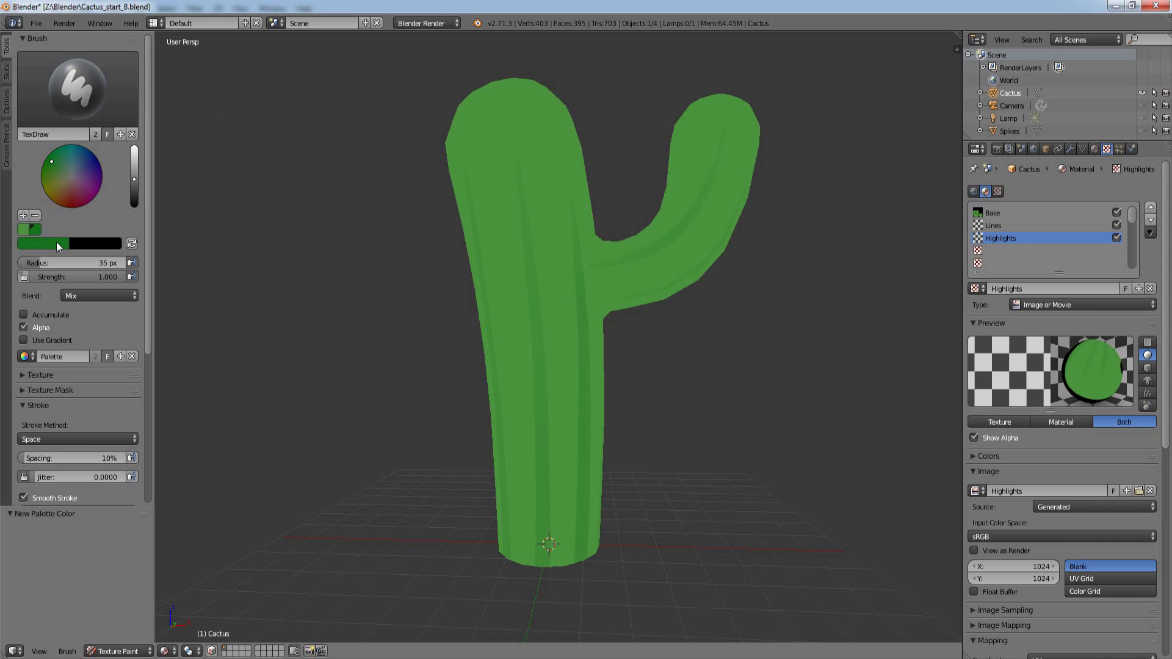
{"action": "left_click", "coordinate": [55, 167]}
{"action": "left_click_drag", "start_coordinate": [55, 168], "coordinate": [59, 177]}
{"action": "left_click_drag", "start_coordinate": [133, 177], "coordinate": [135, 170]}
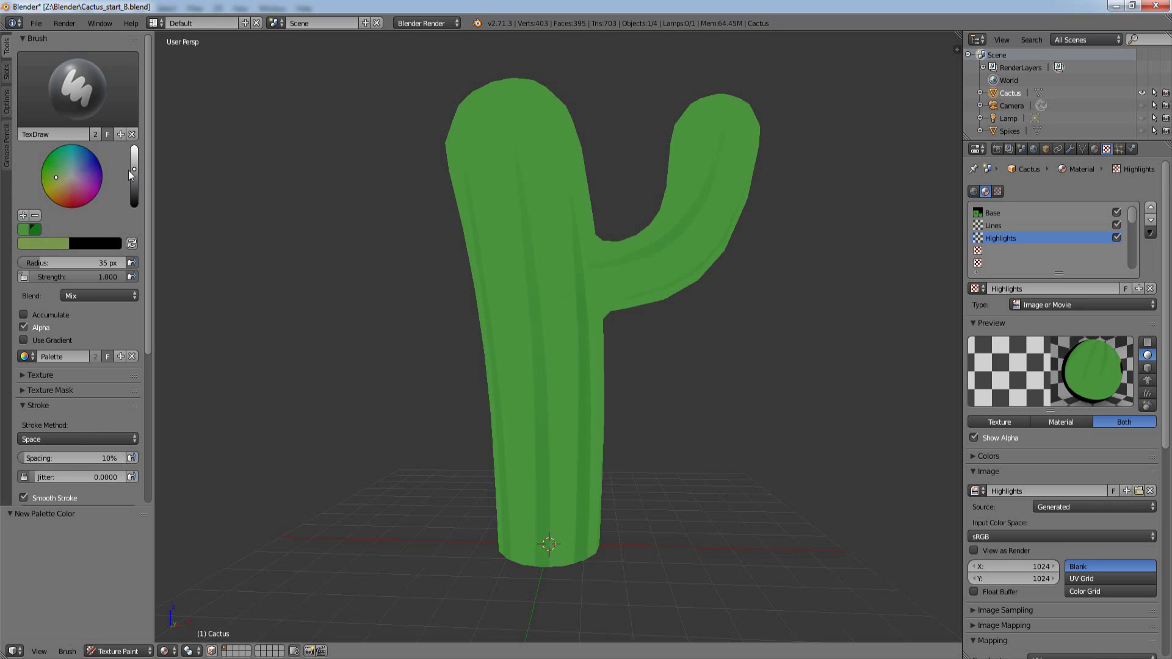
{"action": "left_click", "coordinate": [56, 180]}
Step: Try painting a yellow-green highlight stroke down the lower trunk along the edge of the central dark line
{"action": "middle_click_drag", "start_coordinate": [723, 329], "coordinate": [720, 319]}
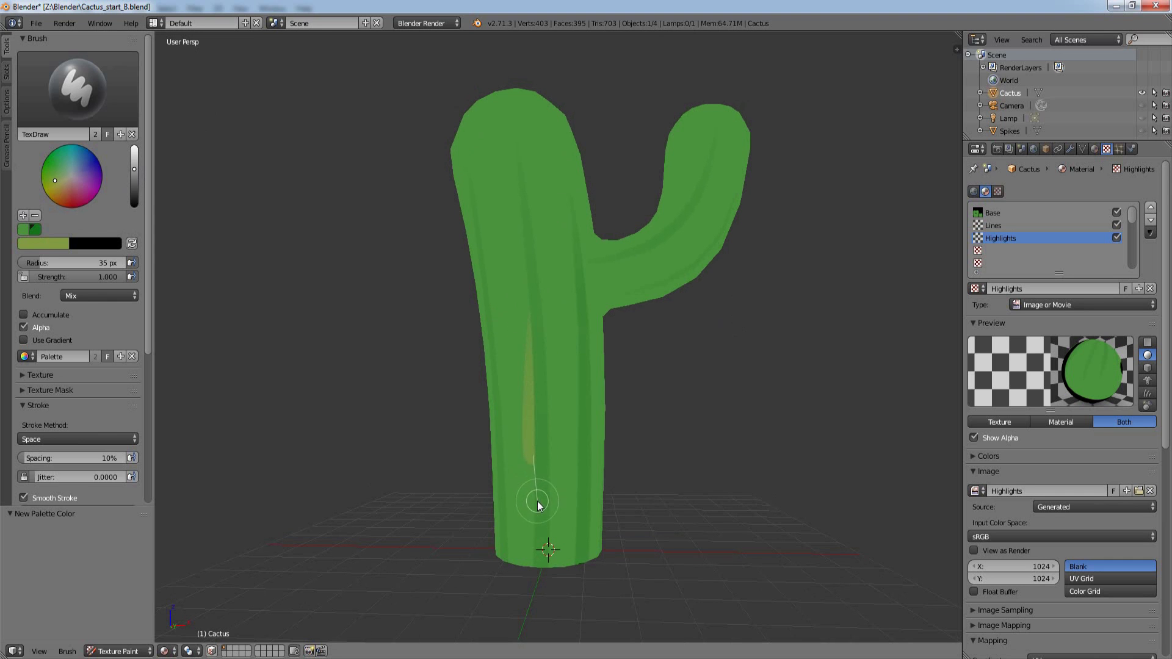
{"action": "left_click_drag", "start_coordinate": [538, 533], "coordinate": [544, 597]}
{"action": "scroll", "coordinate": [671, 408], "scroll_direction": "up", "scroll_amount": 6}
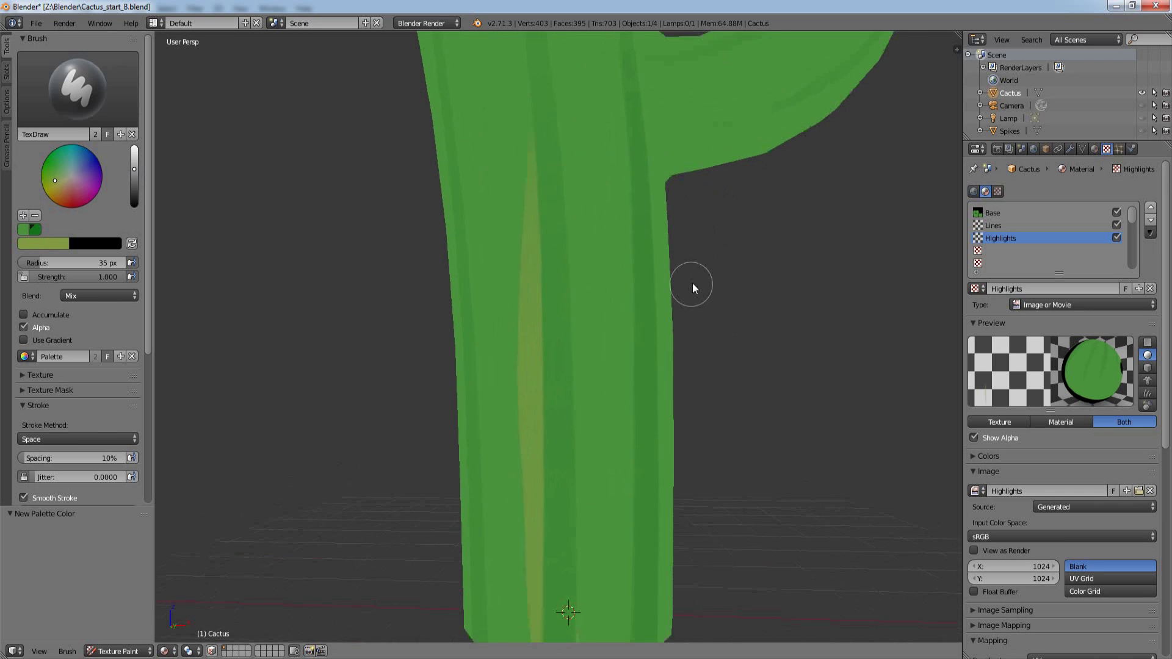
{"action": "middle_click_drag", "start_coordinate": [743, 297], "coordinate": [733, 251], "text": "shift"}
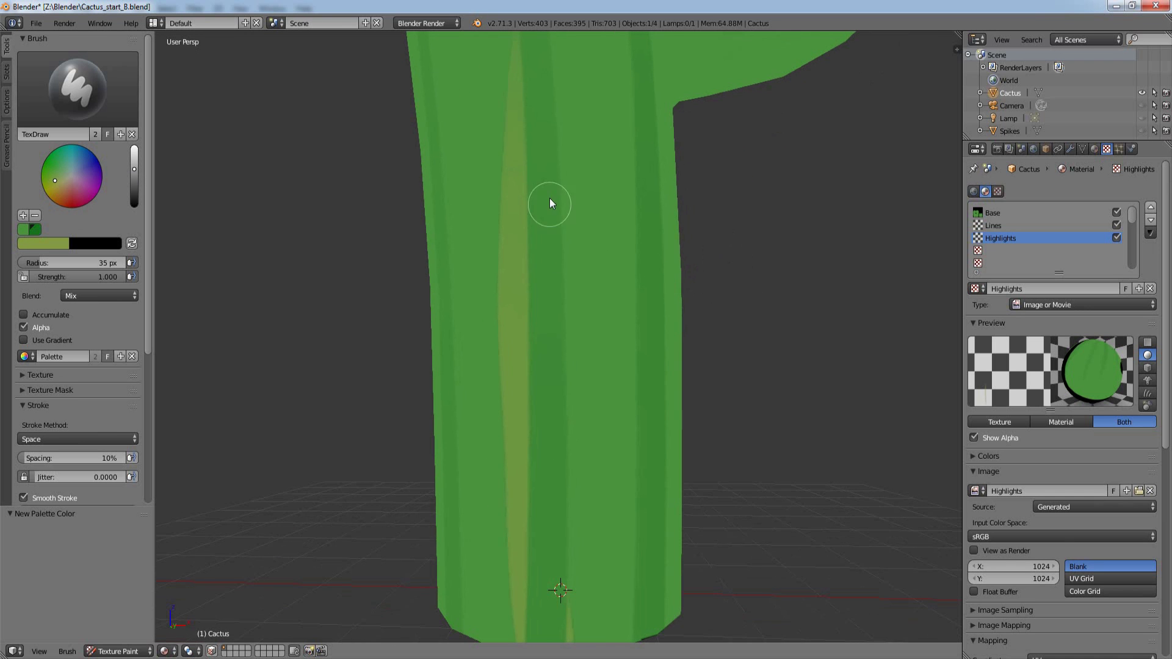
{"action": "scroll", "coordinate": [768, 214], "scroll_direction": "down", "scroll_amount": 3}
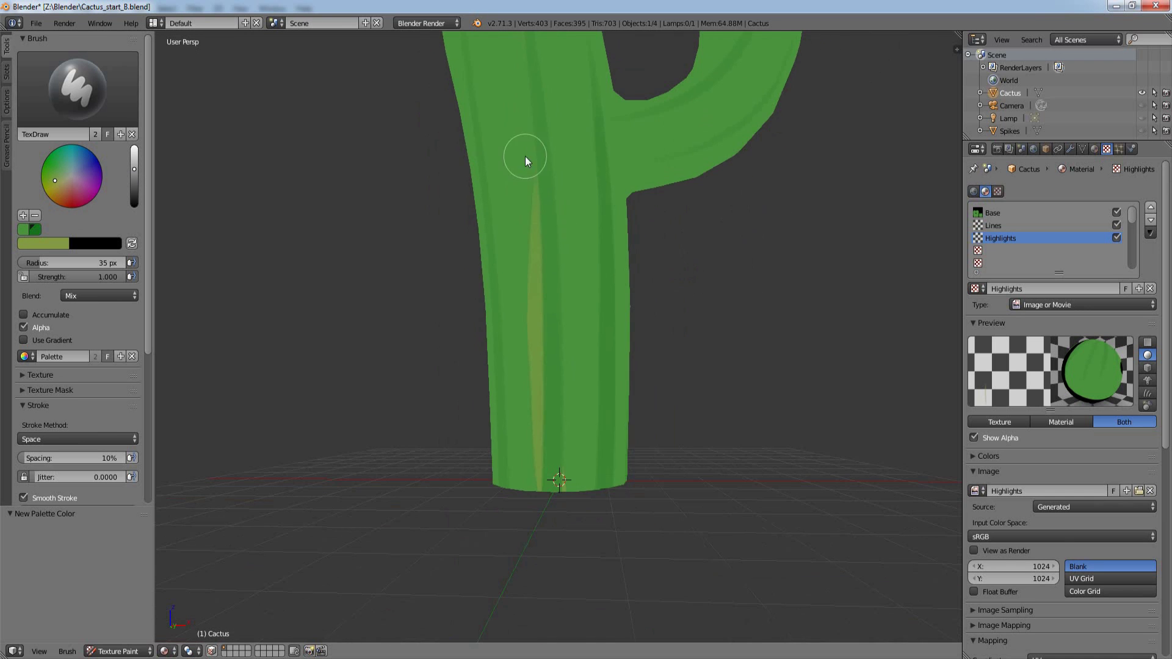
Step: Examine the highlight stroke's edge against the dark line up close in Rendered shading, and return to Material shading
{"action": "scroll", "coordinate": [703, 247], "scroll_direction": "up", "scroll_amount": 5}
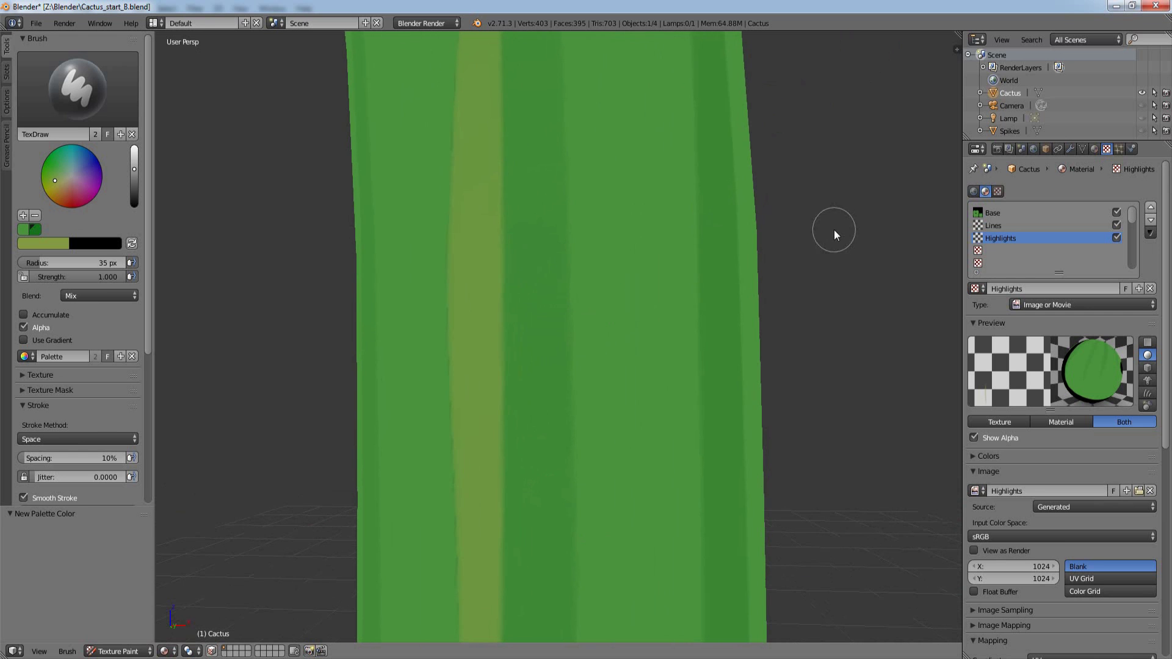
{"action": "middle_click_drag", "start_coordinate": [834, 229], "coordinate": [754, 230]}
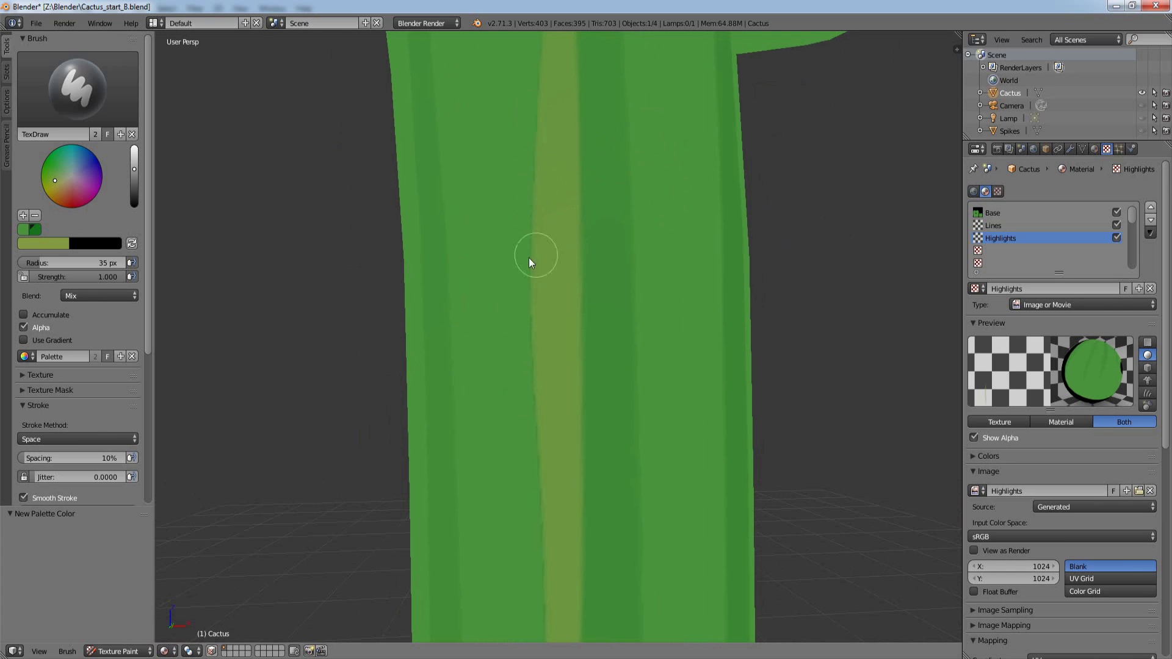
{"action": "left_click", "coordinate": [166, 651]}
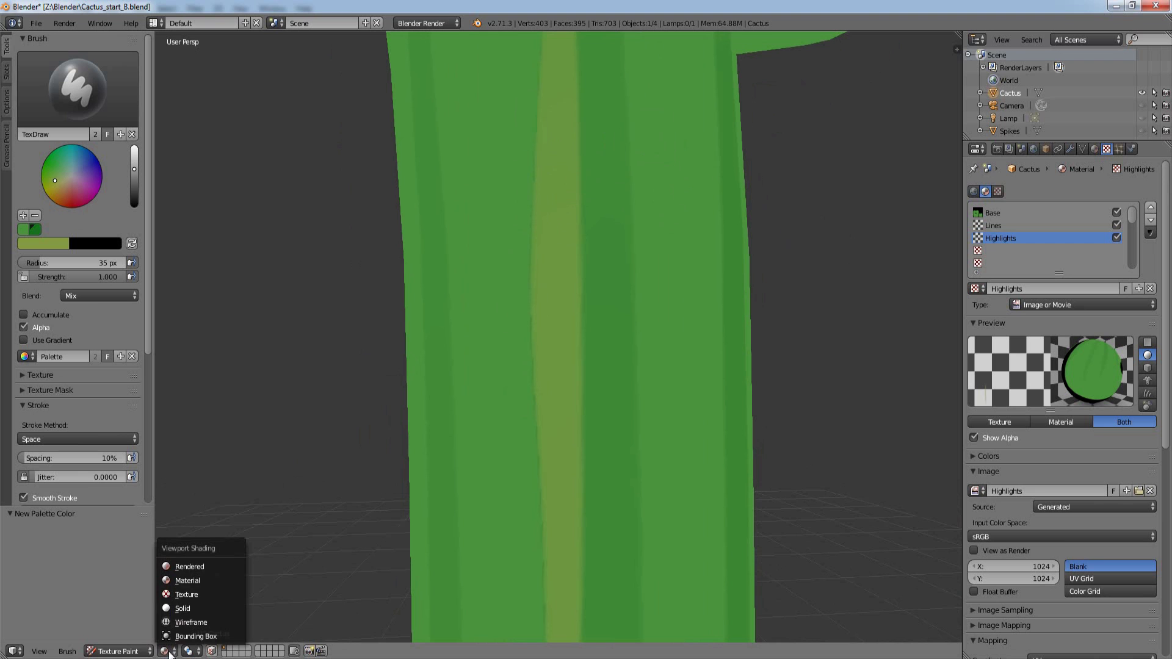
{"action": "left_click", "coordinate": [202, 568]}
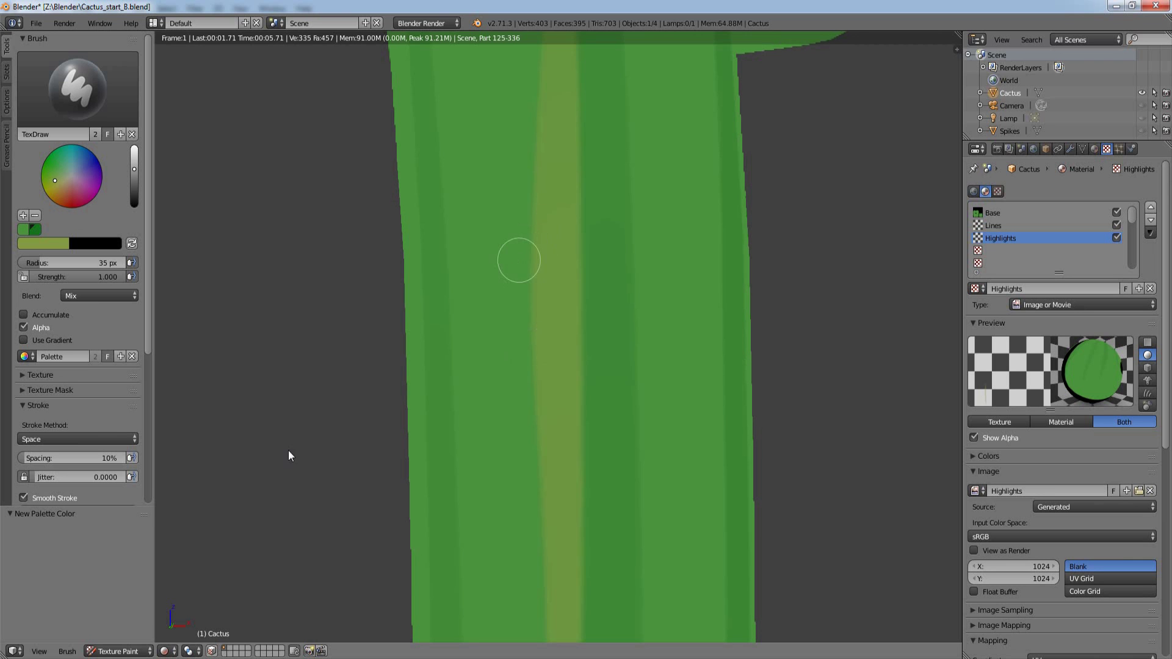
{"action": "left_click", "coordinate": [166, 651]}
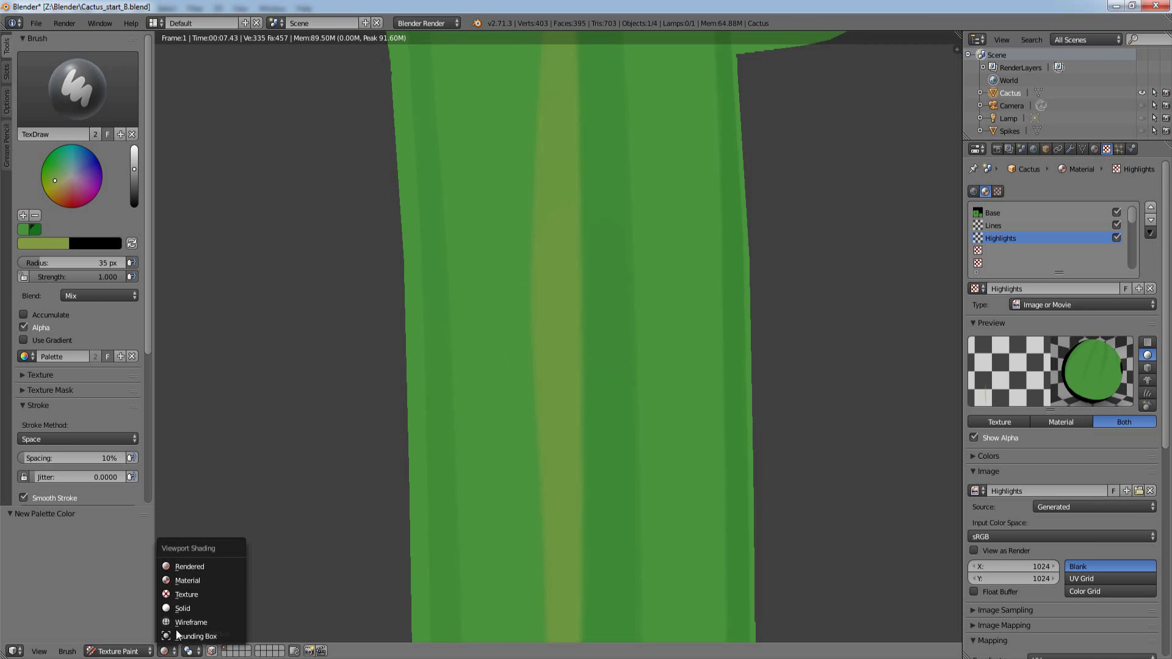
{"action": "left_click", "coordinate": [189, 584]}
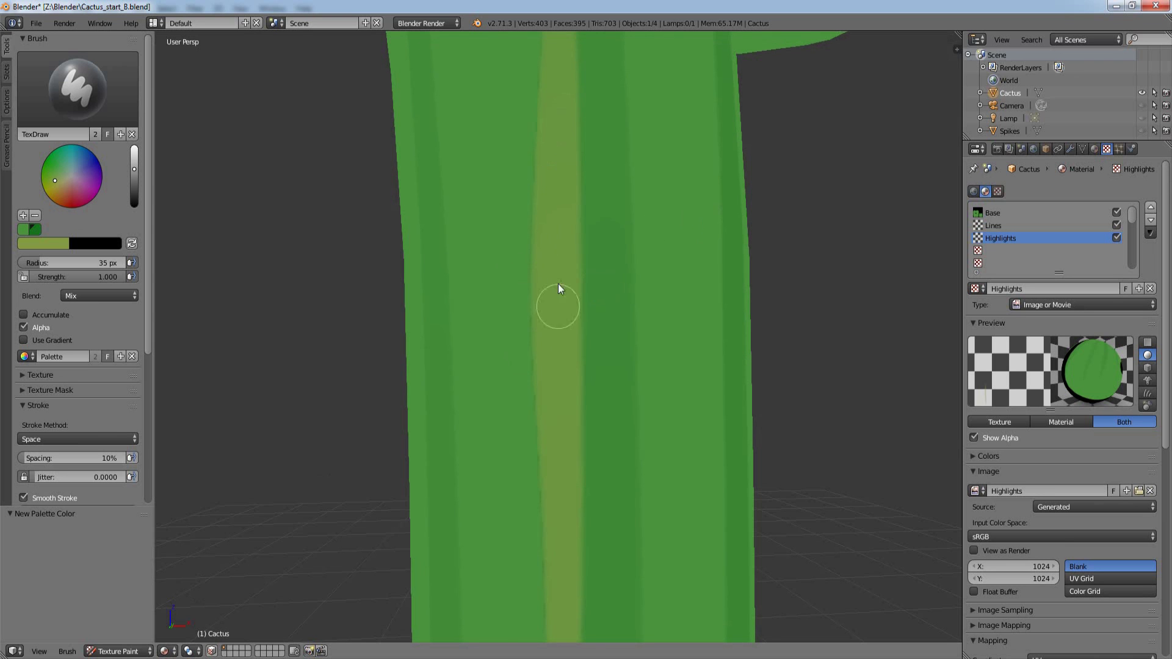
{"action": "middle_click_drag", "start_coordinate": [824, 387], "coordinate": [801, 229], "text": "shift"}
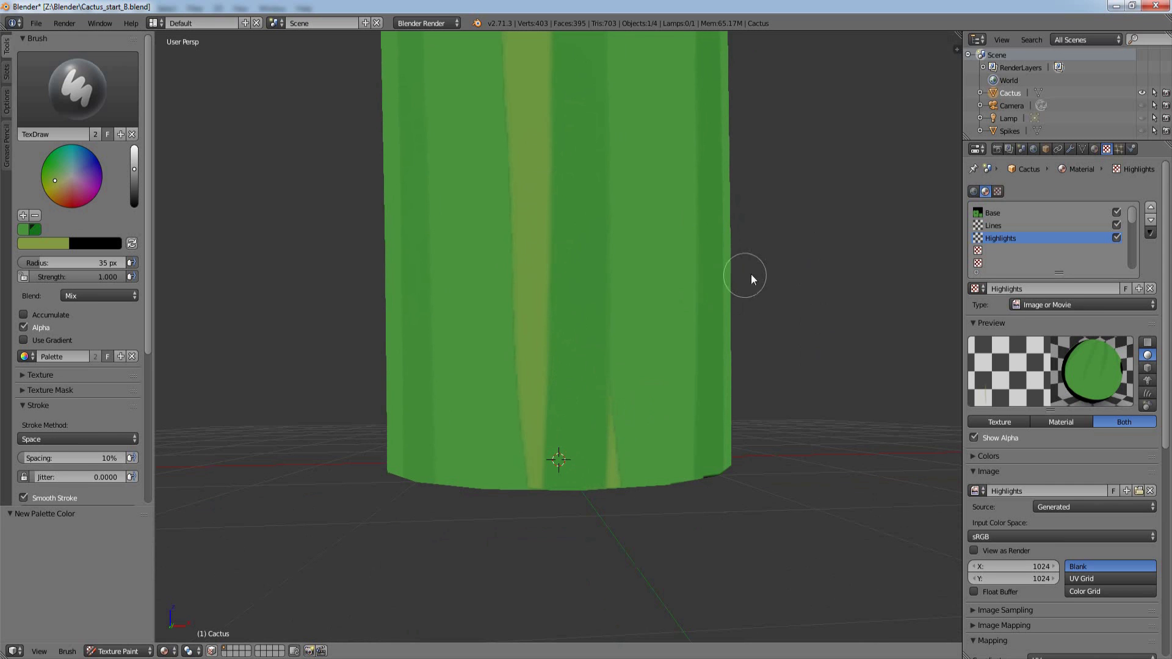
{"action": "scroll", "coordinate": [831, 263], "scroll_direction": "down", "scroll_amount": 5}
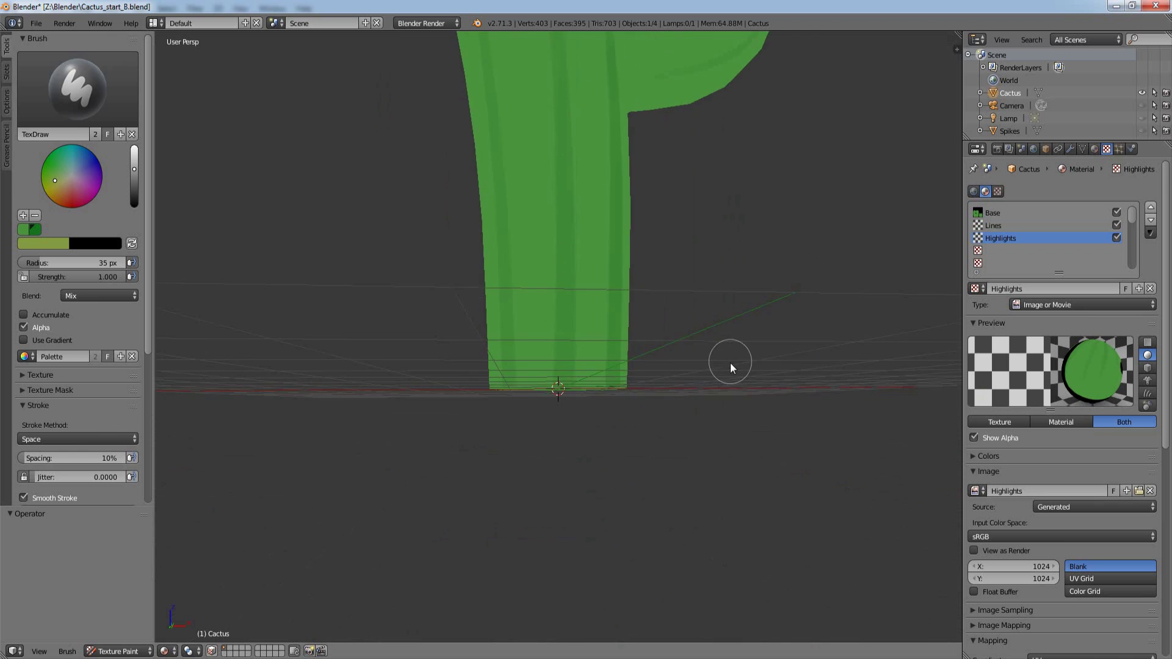
Step: Paint yellow-green highlight strokes along the edges of the dark lines all around the lower trunk
{"action": "middle_click_drag", "start_coordinate": [750, 342], "coordinate": [739, 346]}
{"action": "middle_click_drag", "start_coordinate": [740, 302], "coordinate": [647, 224]}
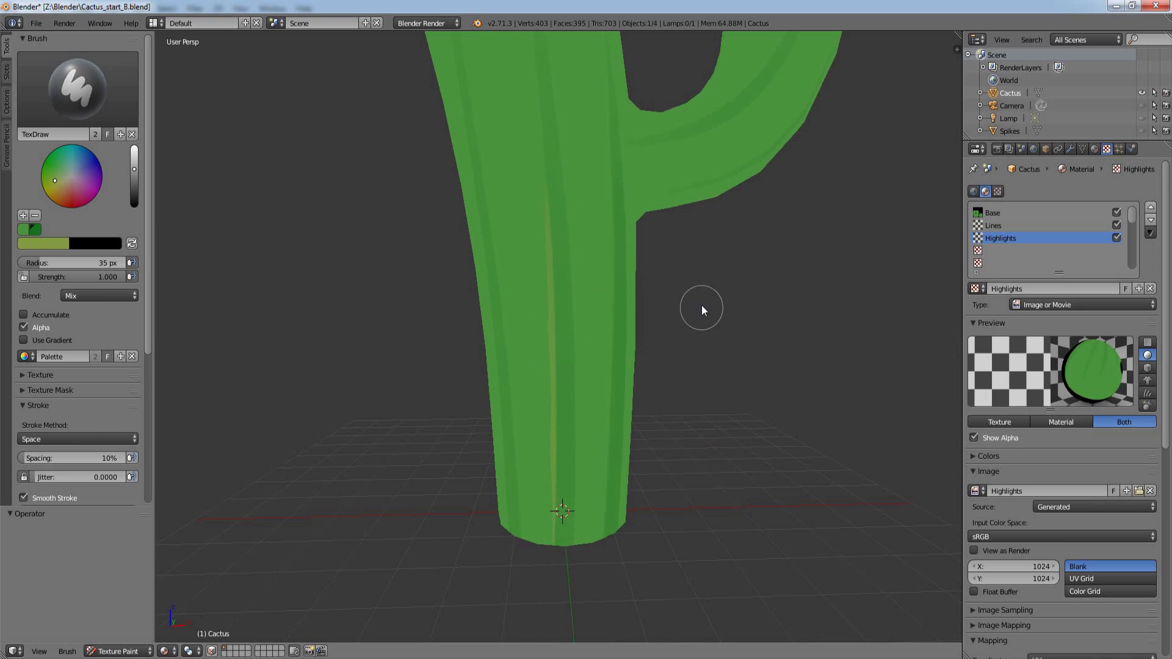
{"action": "middle_click_drag", "start_coordinate": [699, 306], "coordinate": [593, 202]}
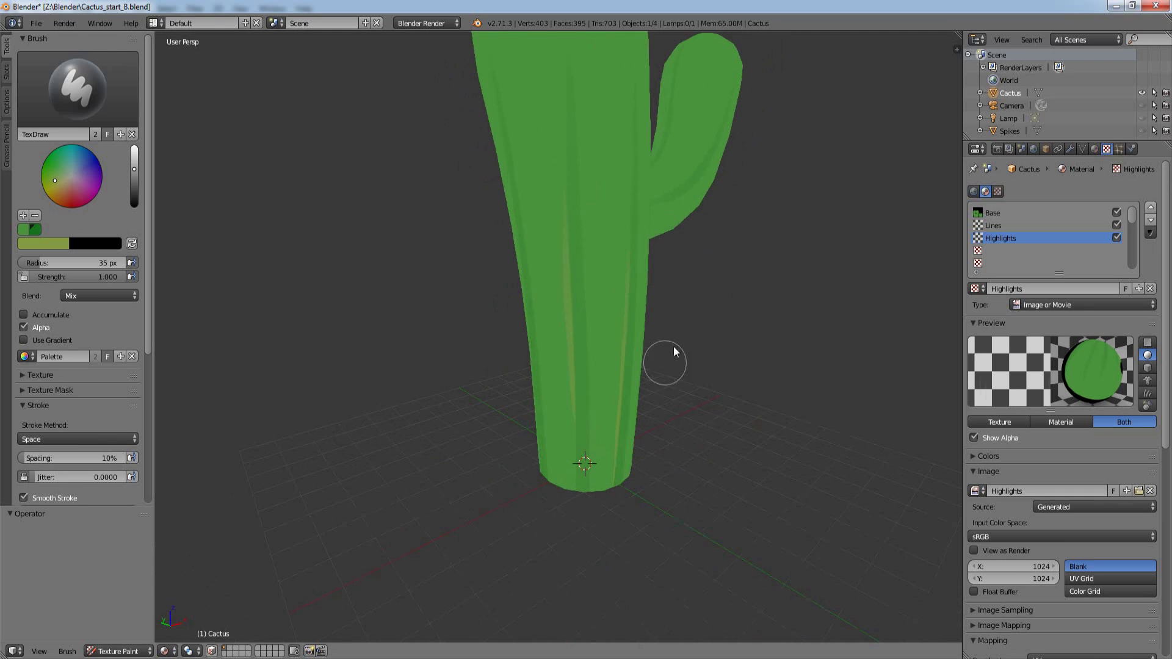
{"action": "middle_click_drag", "start_coordinate": [673, 347], "coordinate": [747, 259]}
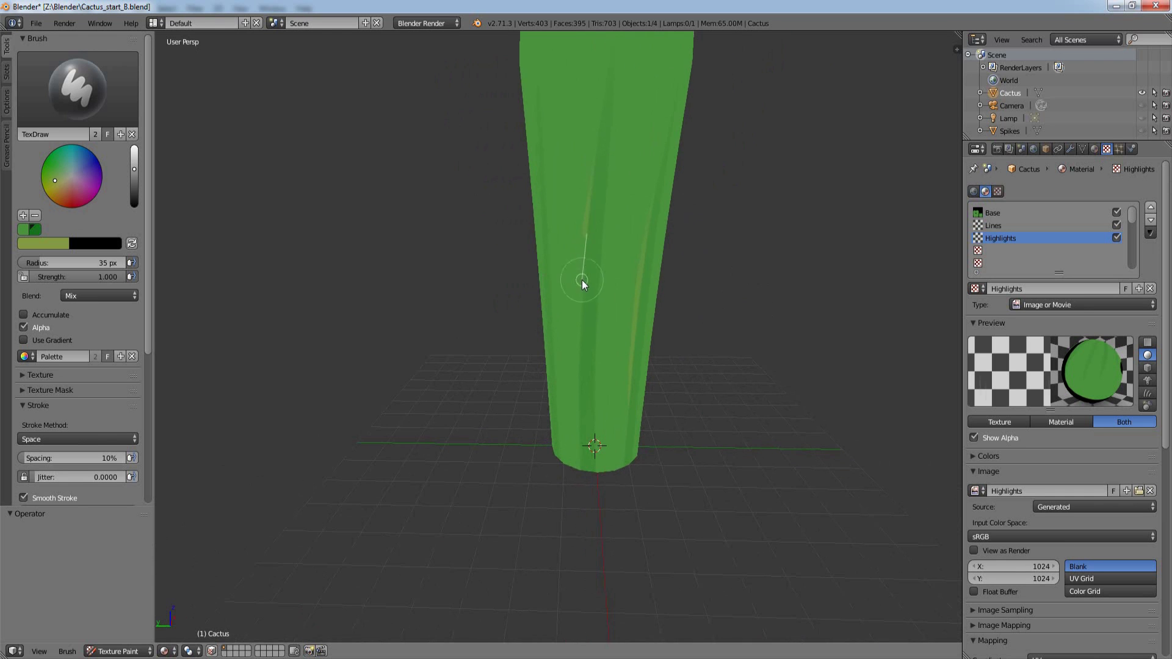
{"action": "middle_click_drag", "start_coordinate": [589, 463], "coordinate": [601, 144]}
{"action": "left_click_drag", "start_coordinate": [586, 212], "coordinate": [574, 339]}
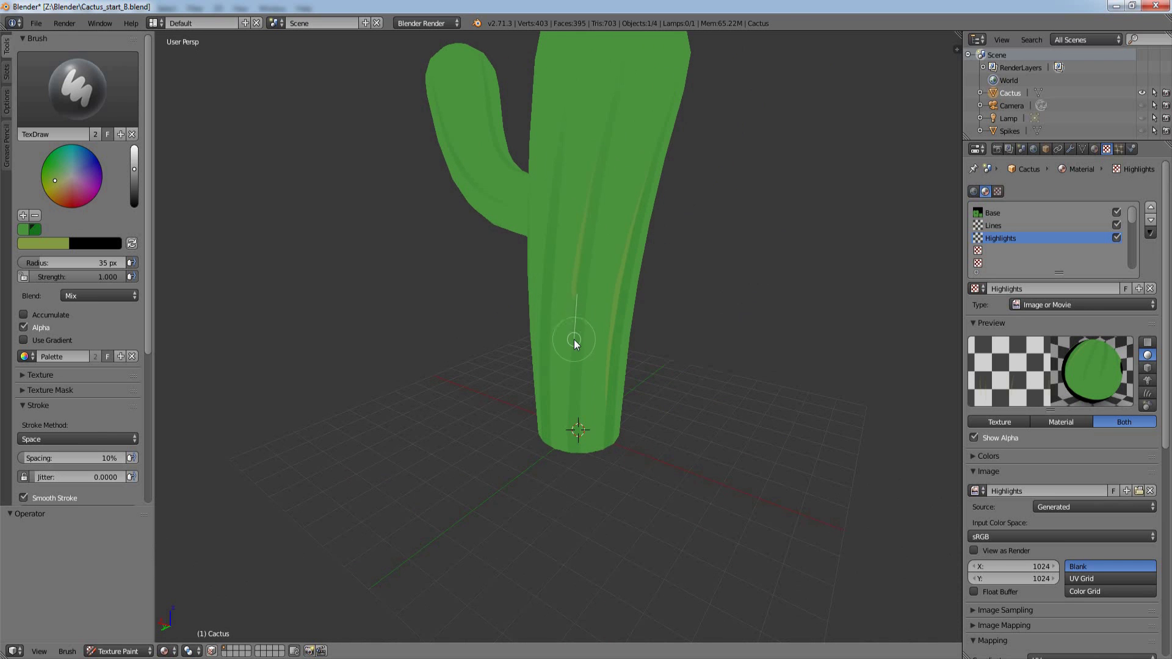
{"action": "middle_click_drag", "start_coordinate": [575, 408], "coordinate": [567, 183]}
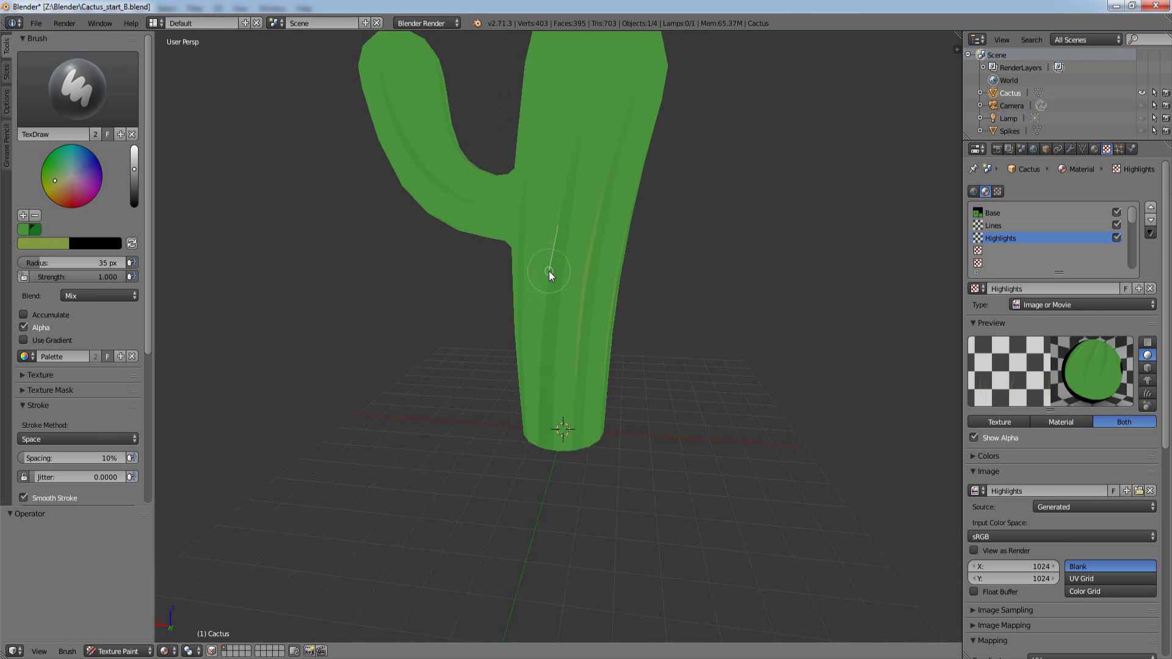
{"action": "left_click_drag", "start_coordinate": [543, 390], "coordinate": [548, 432]}
{"action": "mouse_move", "coordinate": [548, 432]}
{"action": "middle_mouse_down"}
{"action": "mouse_move", "coordinate": [731, 204]}
{"action": "mouse_move", "coordinate": [527, 206]}
{"action": "middle_mouse_up"}
{"action": "left_click_drag", "start_coordinate": [528, 205], "coordinate": [518, 288]}
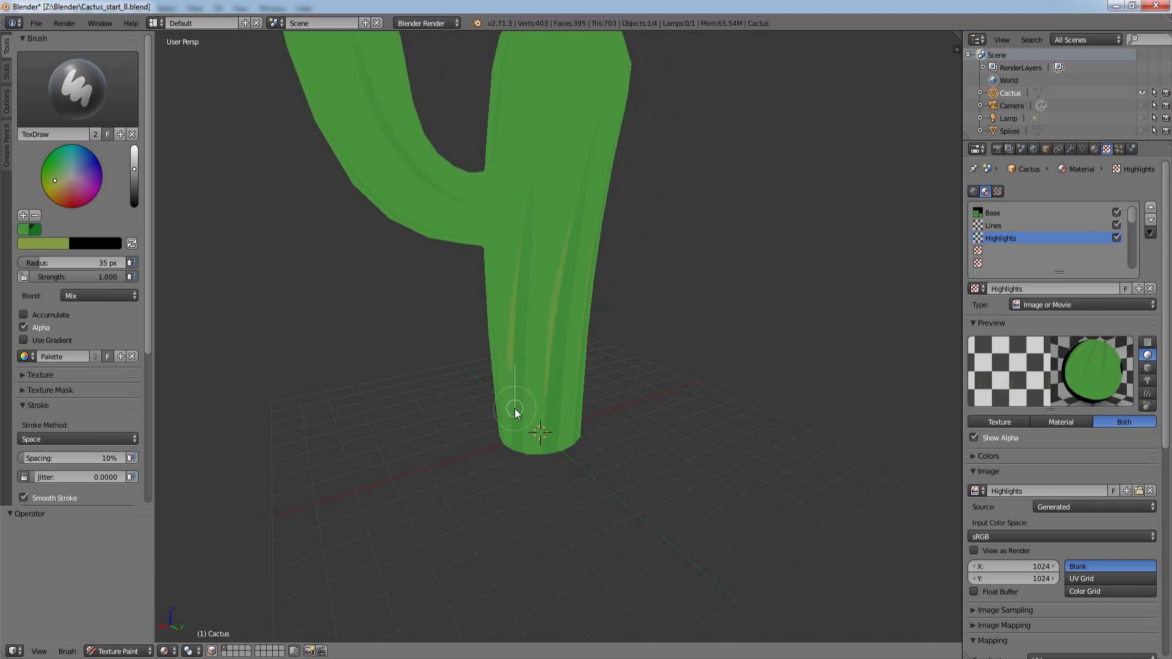
{"action": "middle_click_drag", "start_coordinate": [515, 470], "coordinate": [507, 324]}
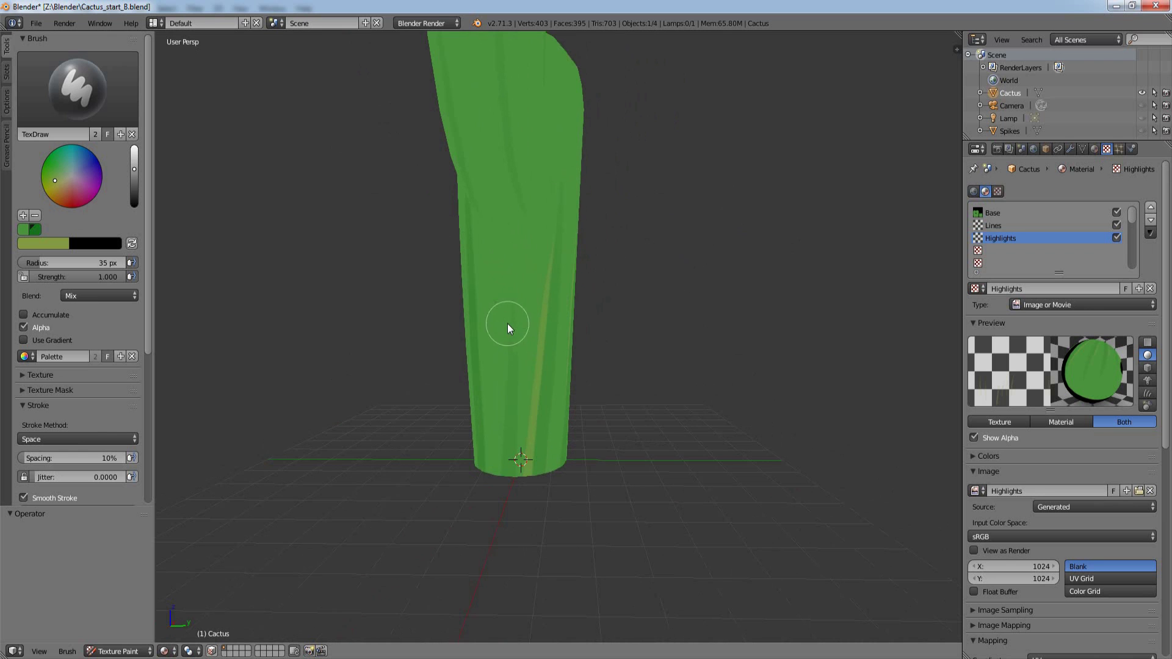
{"action": "left_click_drag", "start_coordinate": [506, 446], "coordinate": [506, 490]}
{"action": "mouse_move", "coordinate": [505, 490]}
{"action": "middle_mouse_down"}
{"action": "mouse_move", "coordinate": [707, 247]}
{"action": "mouse_move", "coordinate": [514, 194]}
{"action": "middle_mouse_up"}
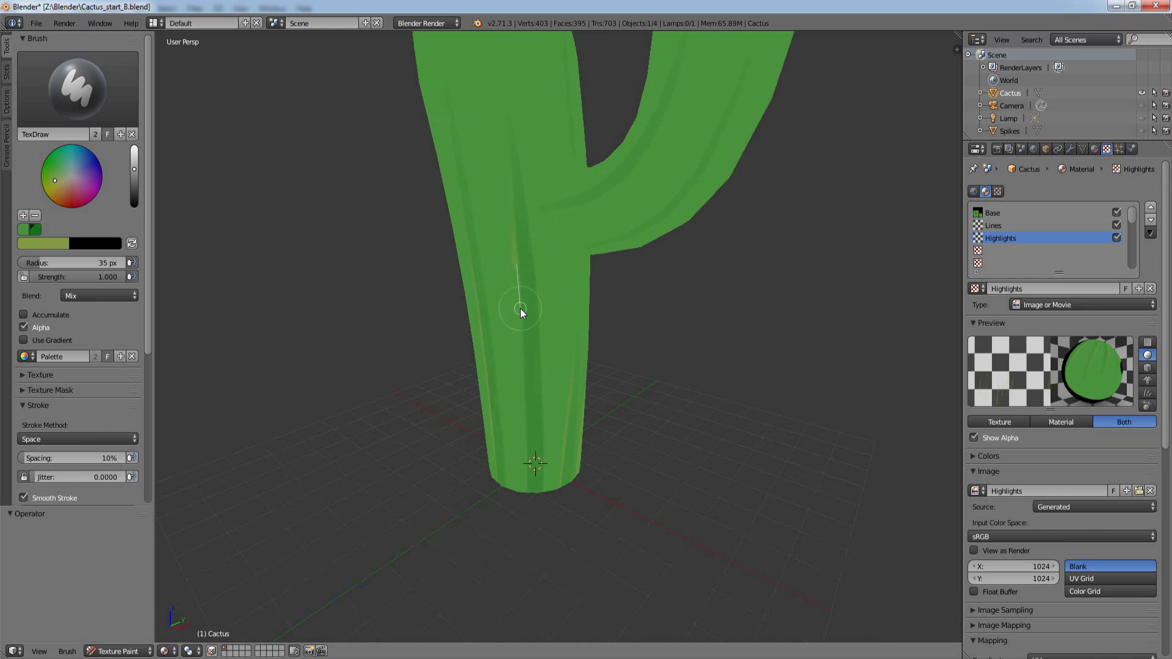
Step: Try painting a highlight stroke along the edge of the curved dark line on the cactus arm
{"action": "middle_click_drag", "start_coordinate": [628, 395], "coordinate": [691, 235]}
{"action": "mouse_move", "coordinate": [393, 159]}
{"action": "middle_mouse_down"}
{"action": "mouse_move", "coordinate": [751, 184]}
{"action": "mouse_move", "coordinate": [516, 196]}
{"action": "mouse_move", "coordinate": [777, 332]}
{"action": "mouse_move", "coordinate": [777, 248]}
{"action": "mouse_move", "coordinate": [720, 278]}
{"action": "middle_mouse_up"}
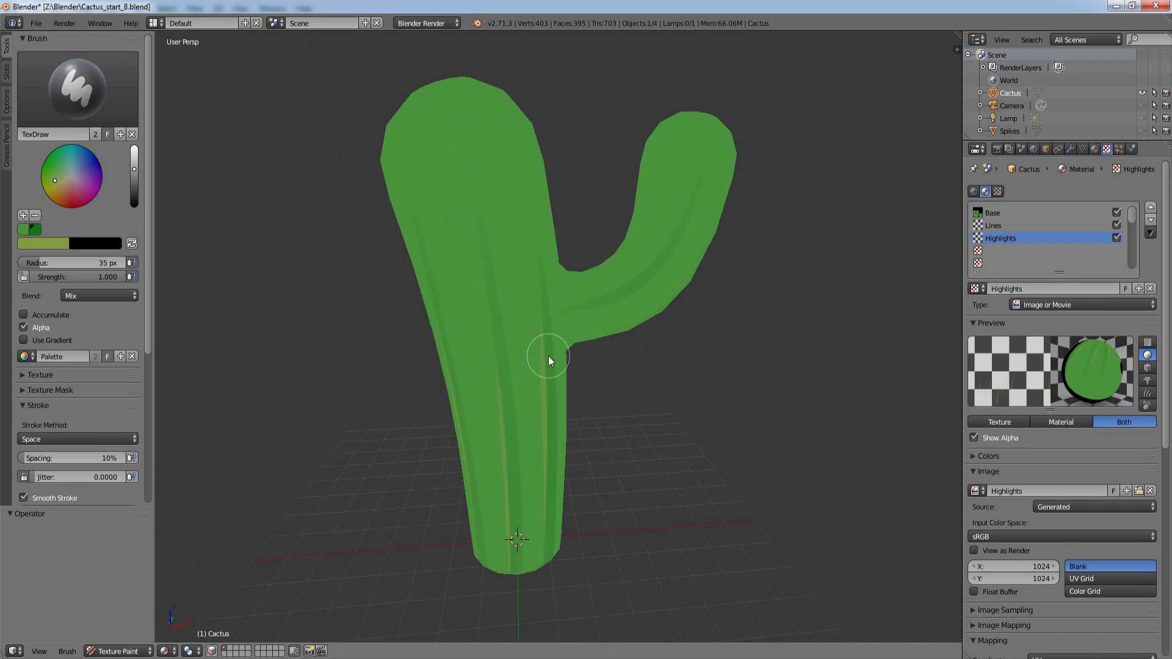
{"action": "middle_click_drag", "start_coordinate": [640, 389], "coordinate": [508, 326]}
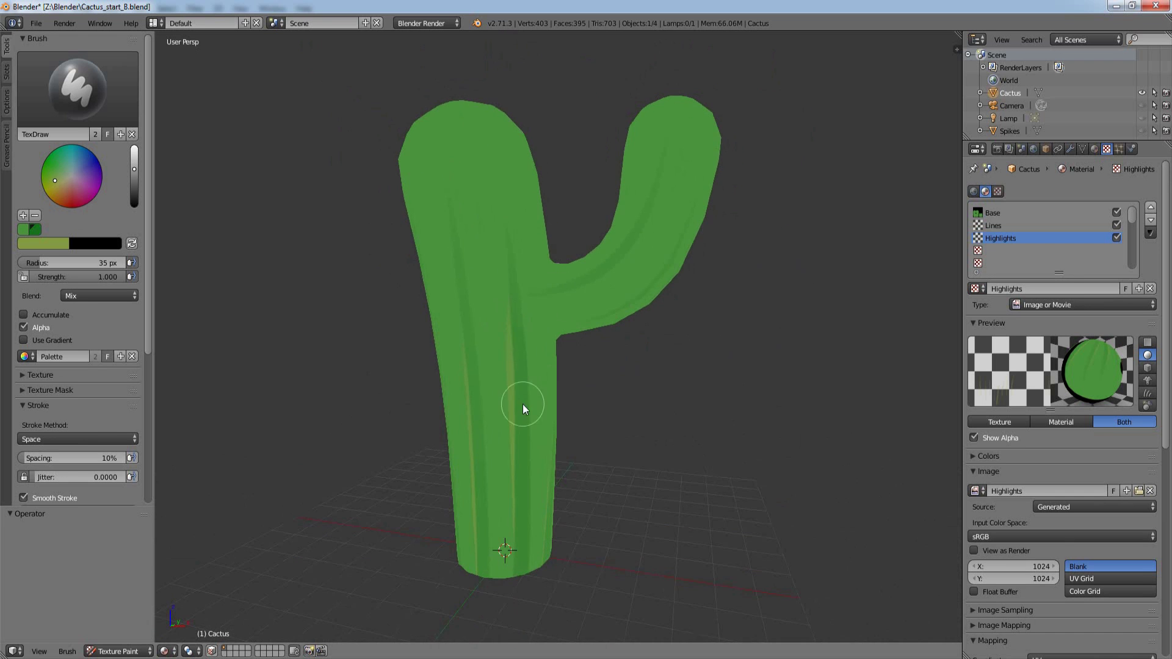
{"action": "middle_click_drag", "start_coordinate": [557, 371], "coordinate": [656, 353]}
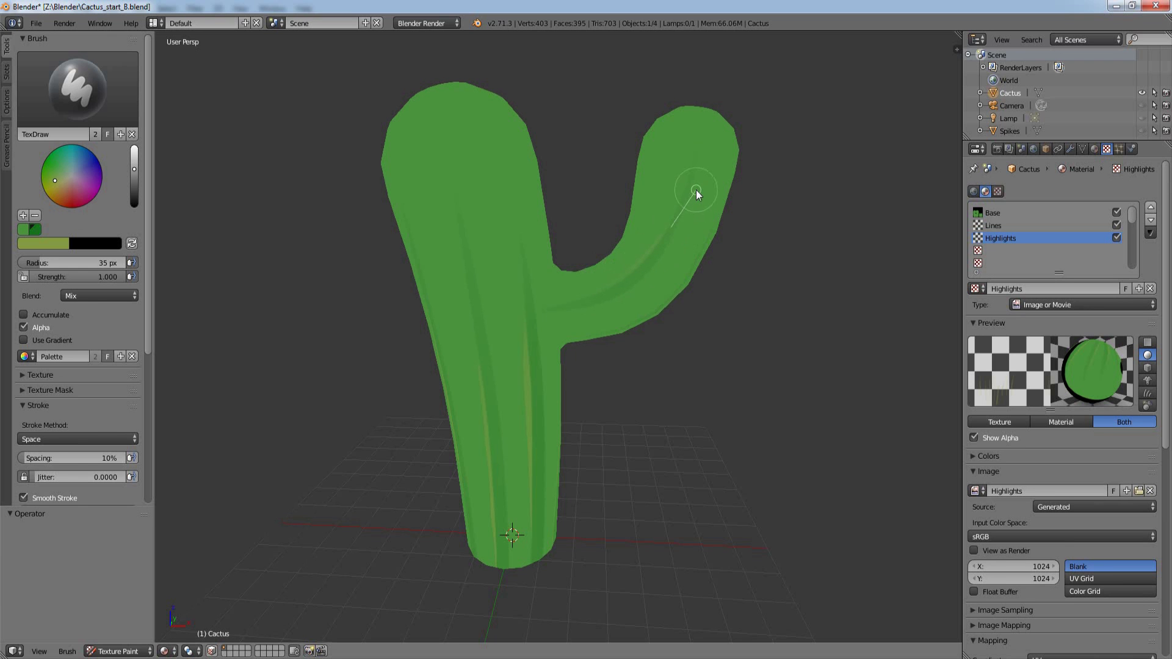
{"action": "middle_click_drag", "start_coordinate": [712, 265], "coordinate": [787, 249]}
{"action": "middle_click_drag", "start_coordinate": [676, 286], "coordinate": [735, 309]}
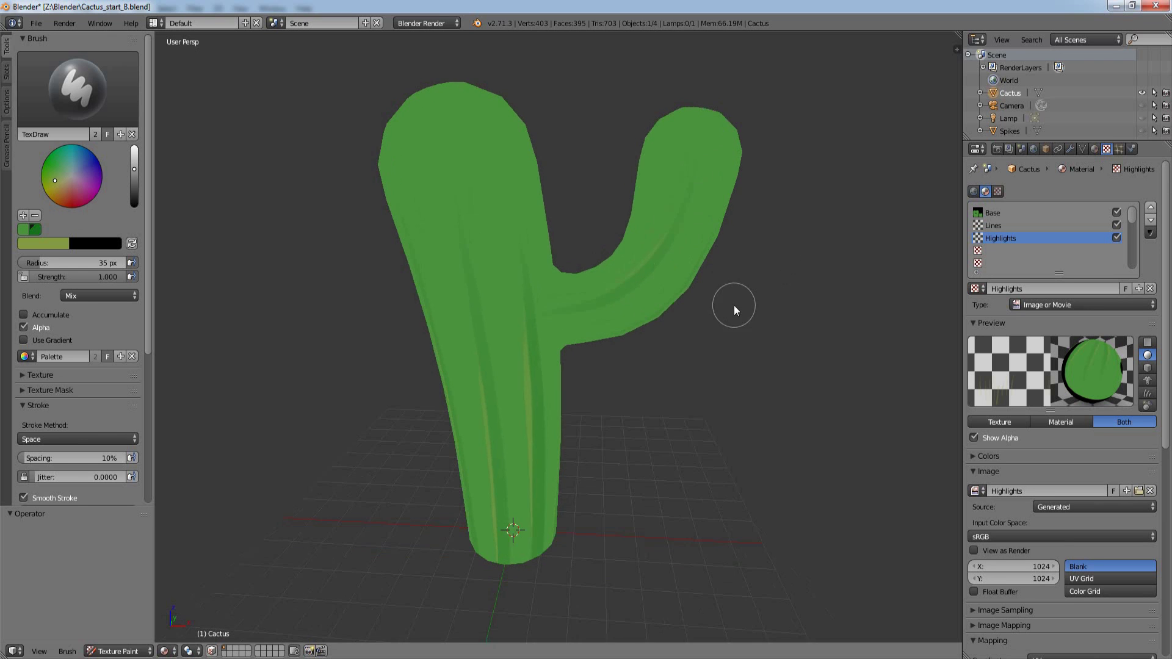
Step: Repaint the arm highlight, inspect its edge against the dark line up close, and undo the stroke
{"action": "scroll", "coordinate": [751, 281], "scroll_direction": "up", "scroll_amount": 3}
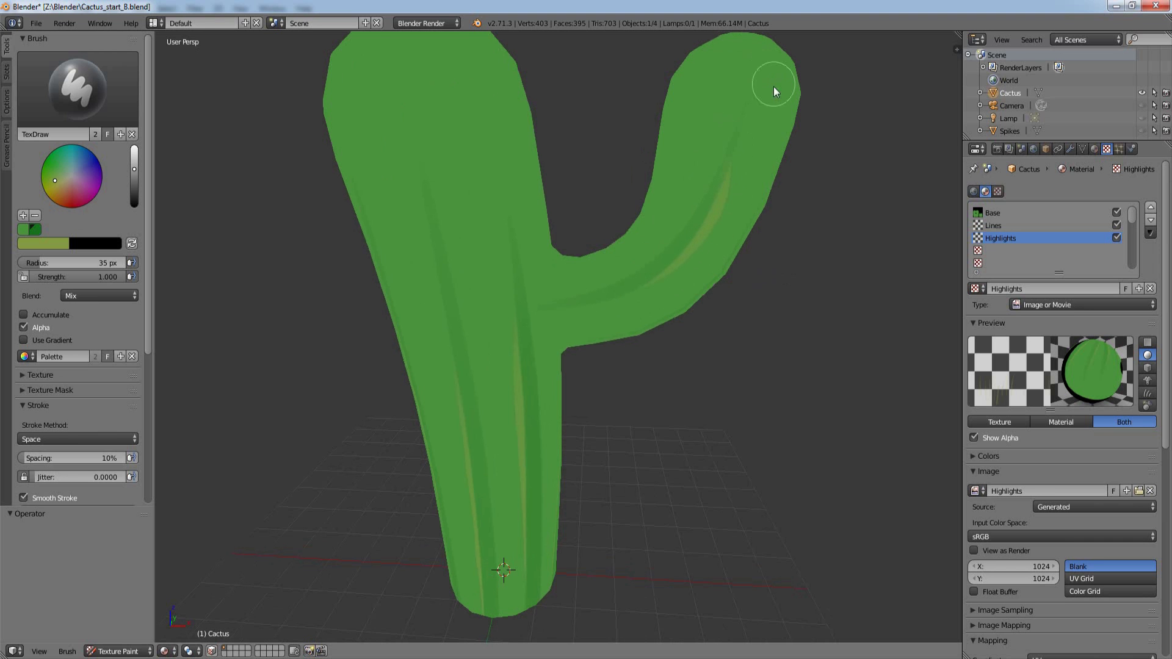
{"action": "middle_click_drag", "start_coordinate": [856, 200], "coordinate": [775, 259]}
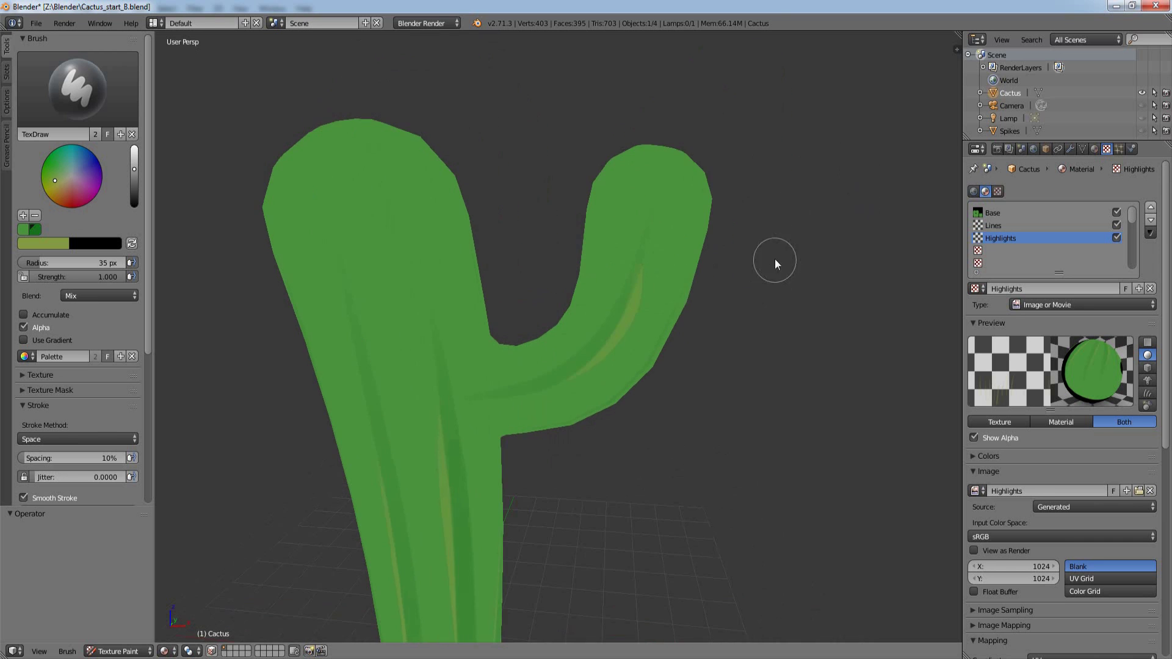
{"action": "scroll", "coordinate": [801, 204], "scroll_direction": "up", "scroll_amount": 4}
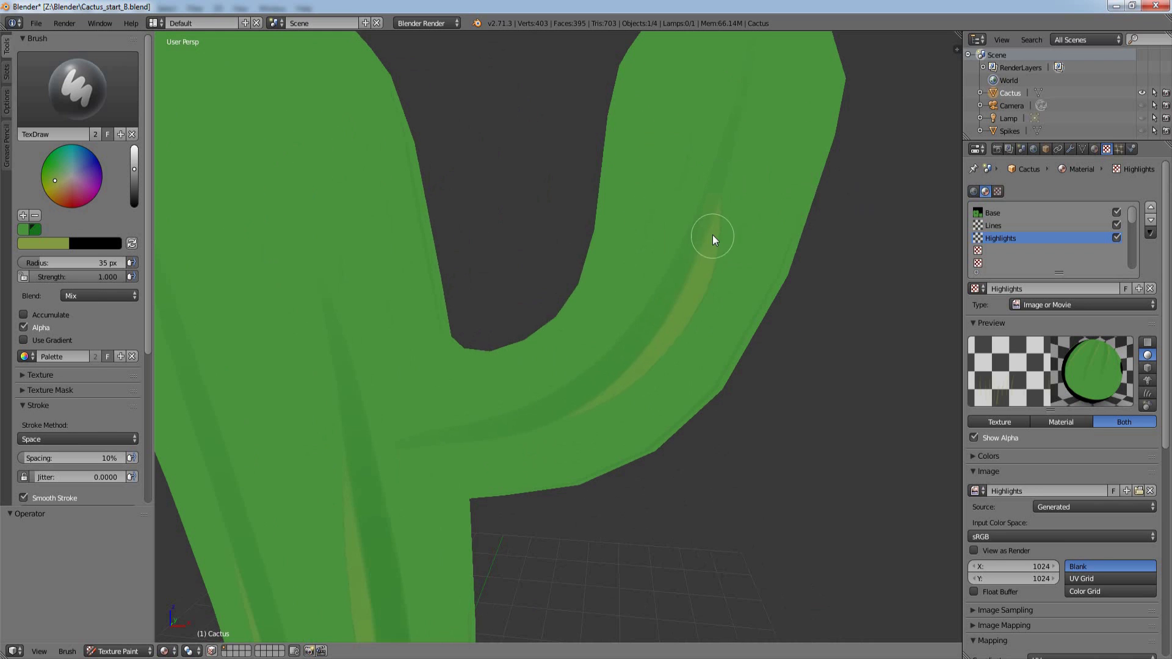
{"action": "middle_click_drag", "start_coordinate": [856, 273], "coordinate": [784, 270]}
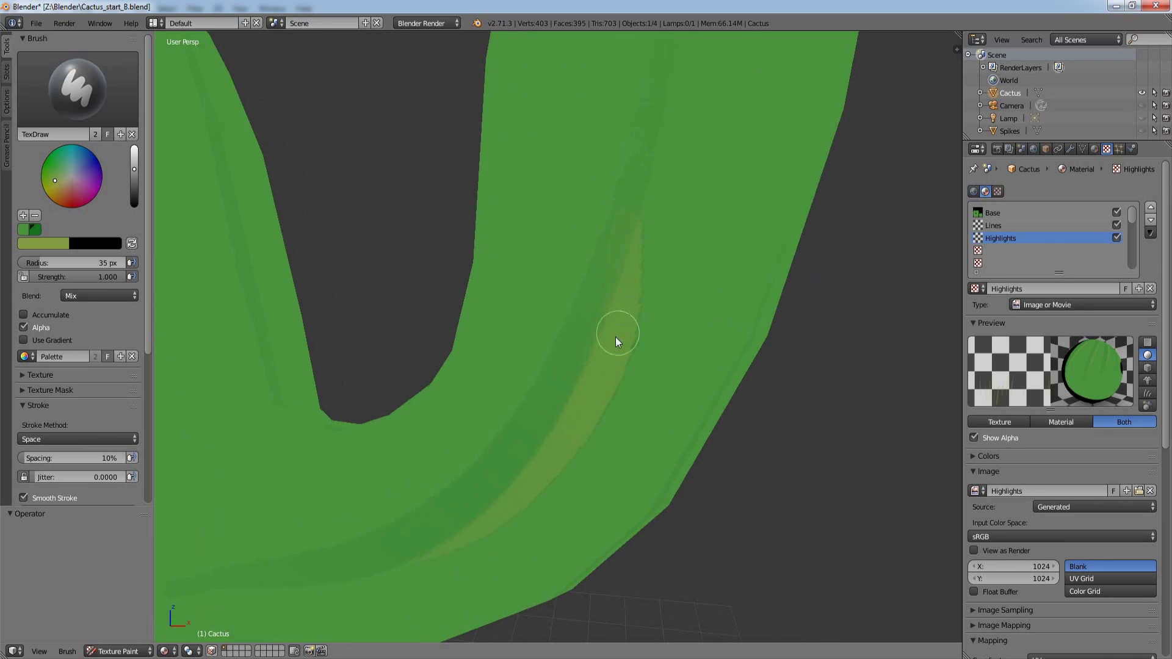
{"action": "scroll", "coordinate": [836, 303], "scroll_direction": "down", "scroll_amount": 3}
{"action": "mouse_move", "coordinate": [822, 321]}
{"action": "middle_mouse_down"}
{"action": "mouse_move", "coordinate": [767, 357]}
{"action": "mouse_move", "coordinate": [846, 287]}
{"action": "middle_mouse_up"}
{"action": "key", "text": "ctrl+z"}
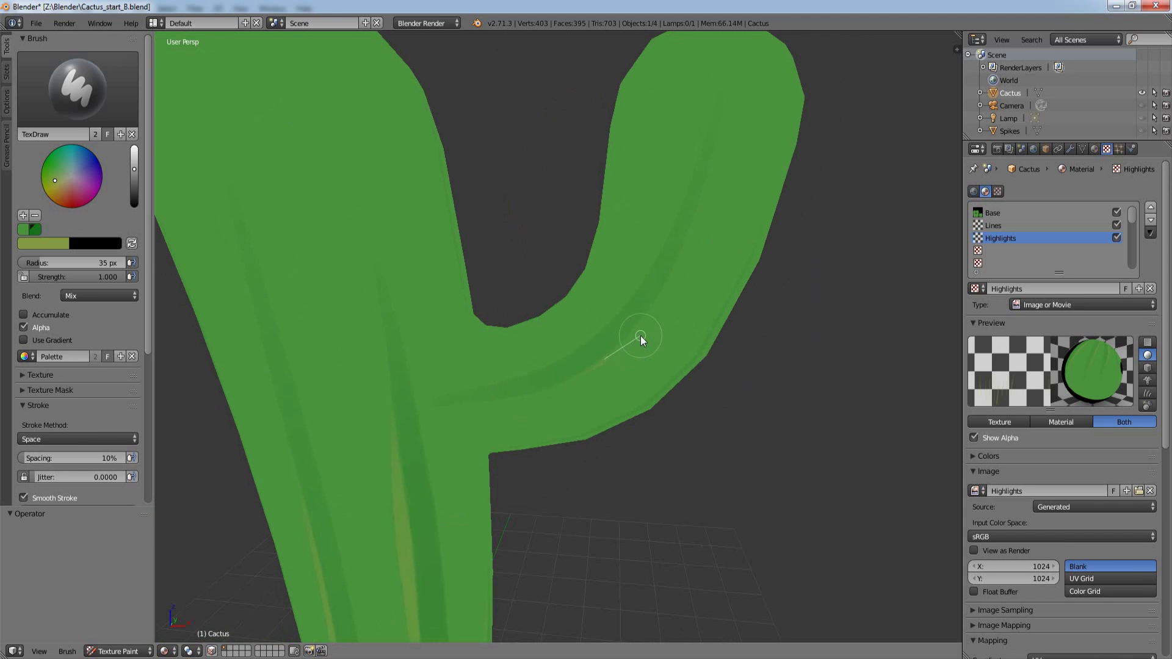
Step: Paint highlight strokes along the dark lines on all sides of the cactus arm
{"action": "scroll", "coordinate": [772, 290], "scroll_direction": "down", "scroll_amount": 3}
{"action": "scroll", "coordinate": [550, 349], "scroll_direction": "up", "scroll_amount": 3}
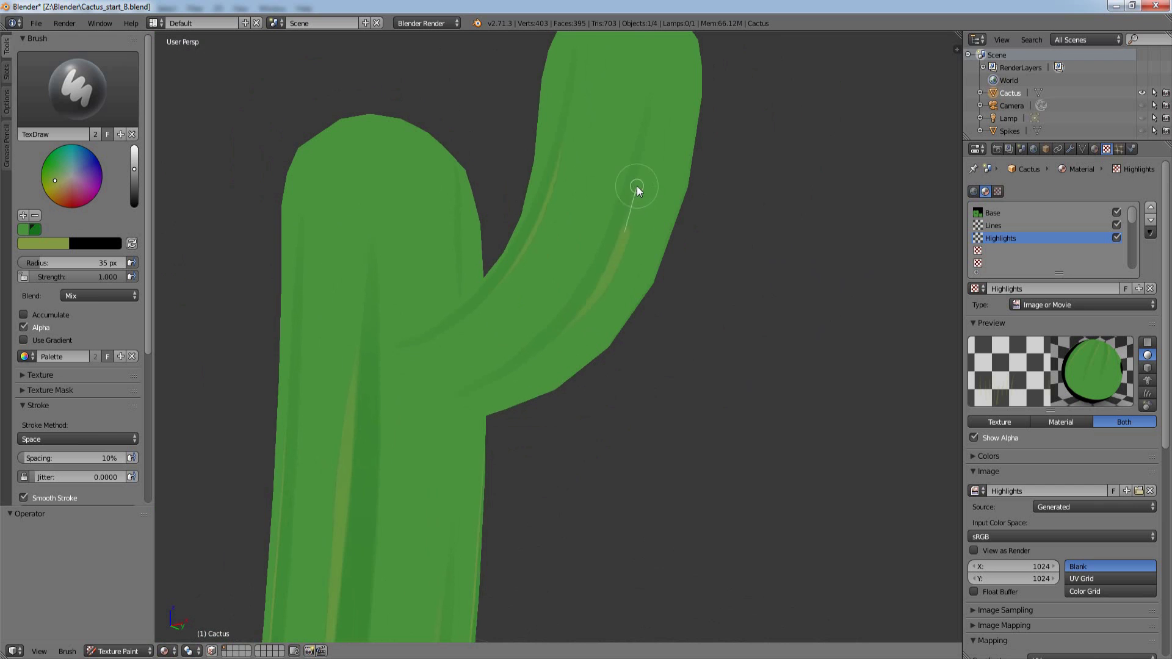
{"action": "middle_click_drag", "start_coordinate": [691, 134], "coordinate": [544, 225]}
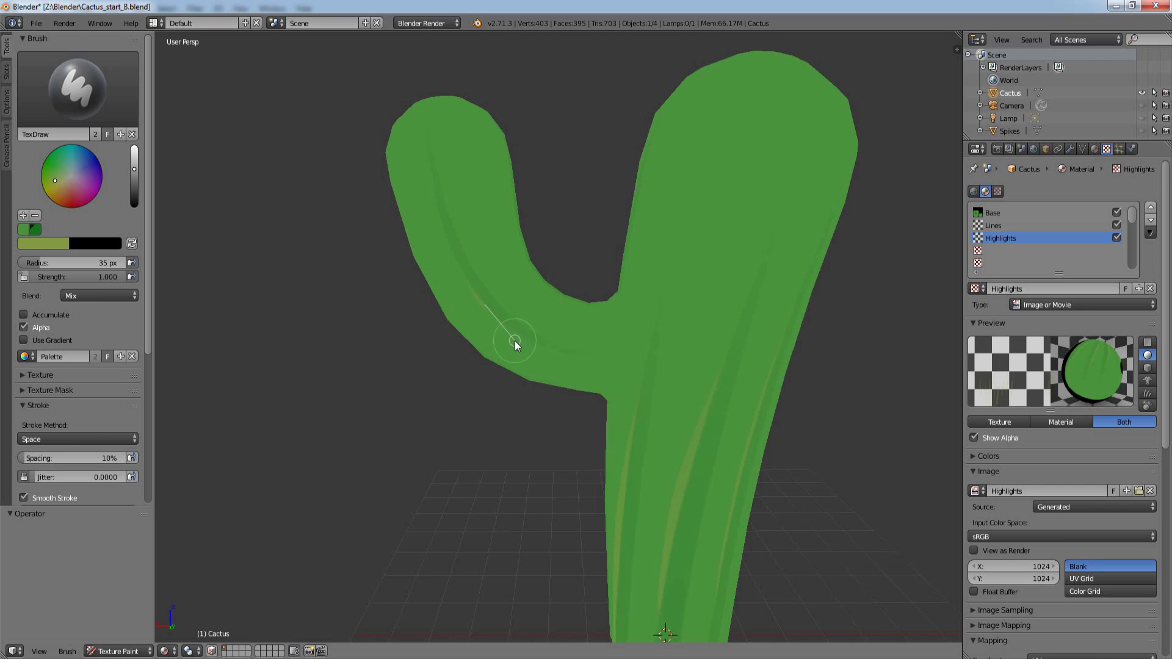
{"action": "scroll", "coordinate": [602, 296], "scroll_direction": "up", "scroll_amount": 4}
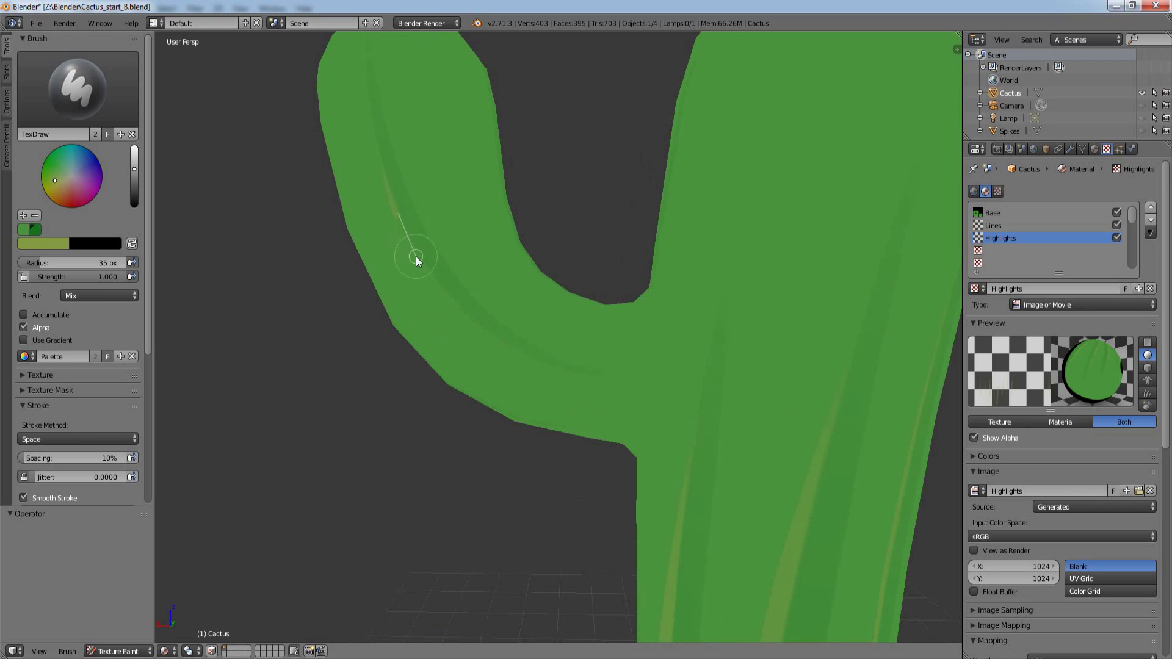
{"action": "middle_click_drag", "start_coordinate": [409, 372], "coordinate": [335, 353]}
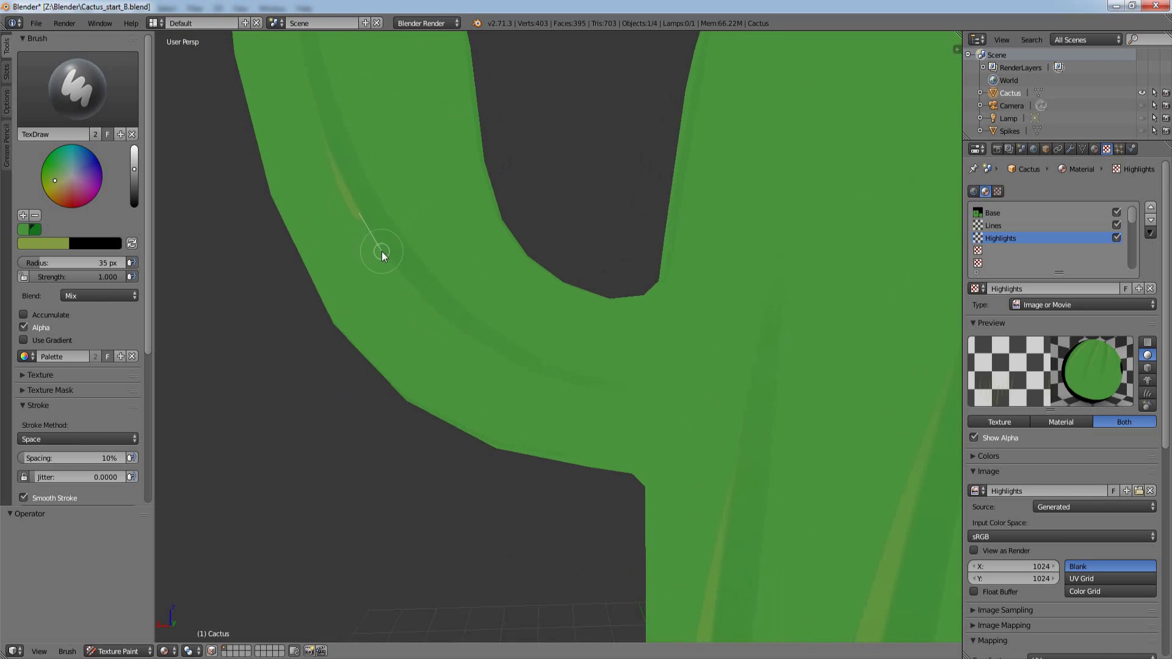
{"action": "middle_click_drag", "start_coordinate": [427, 241], "coordinate": [402, 108]}
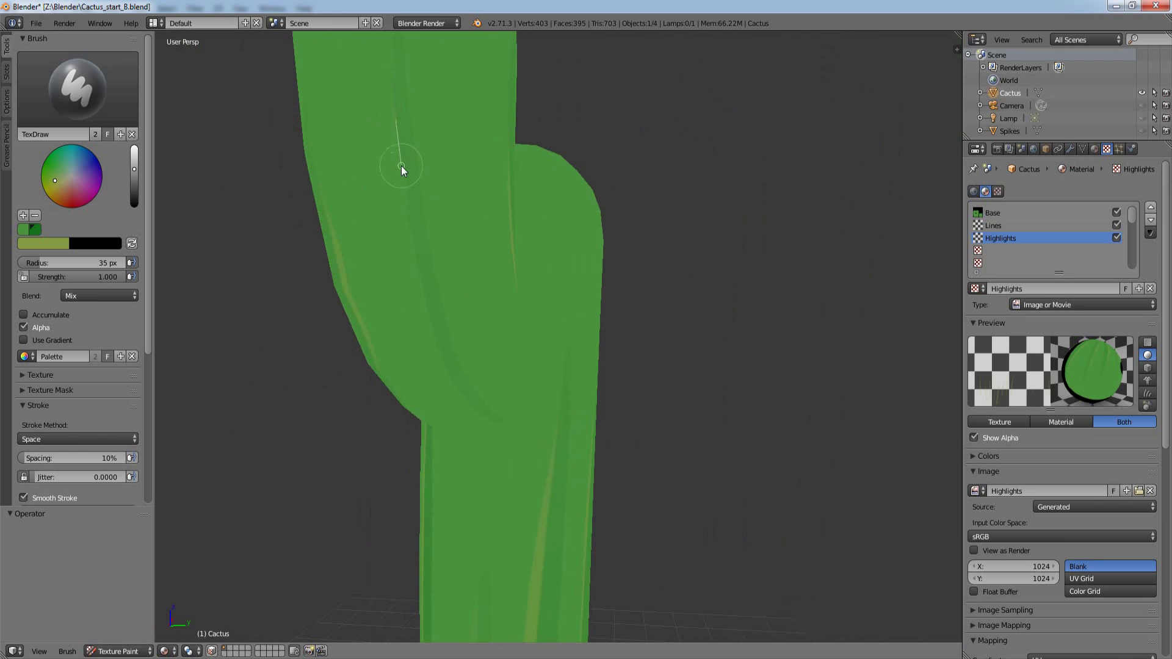
{"action": "middle_click_drag", "start_coordinate": [438, 345], "coordinate": [453, 70]}
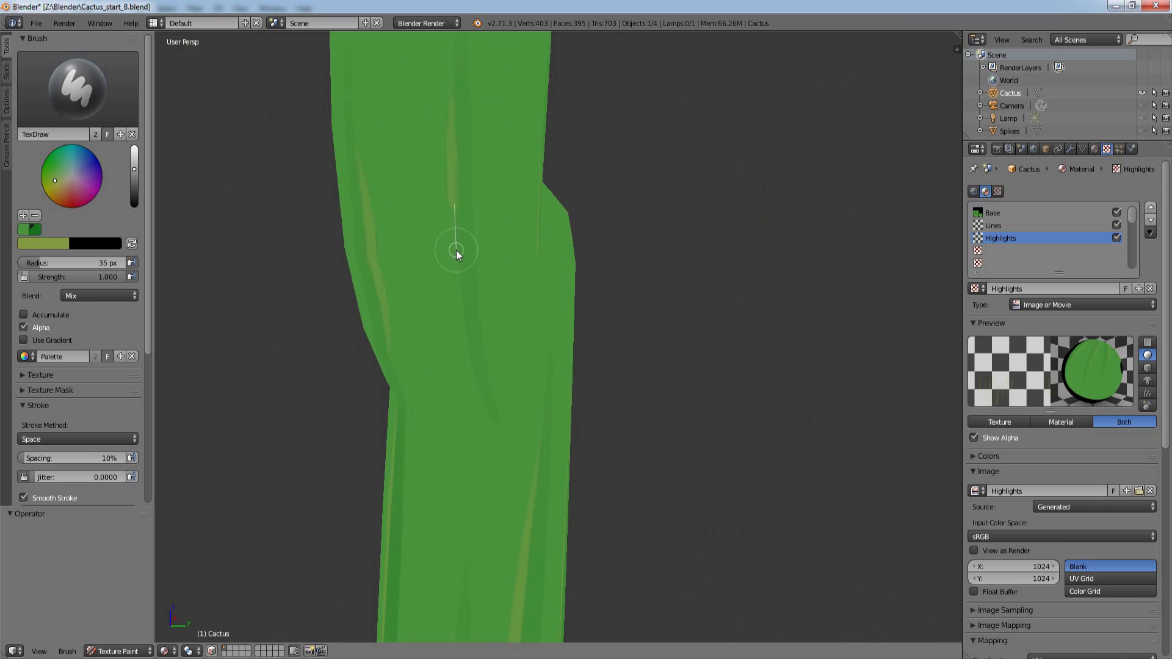
{"action": "middle_click_drag", "start_coordinate": [694, 177], "coordinate": [628, 149]}
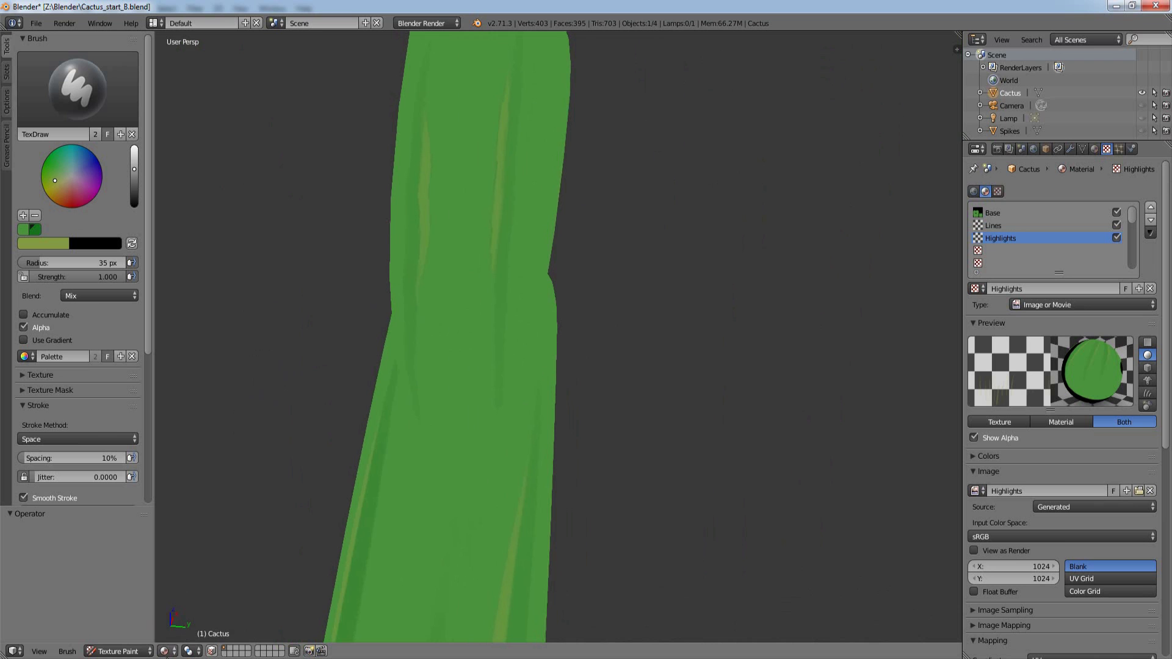
Step: Examine the arm highlights in Rendered shading, and switch back out of it
{"action": "left_click", "coordinate": [165, 651]}
{"action": "left_click", "coordinate": [191, 568]}
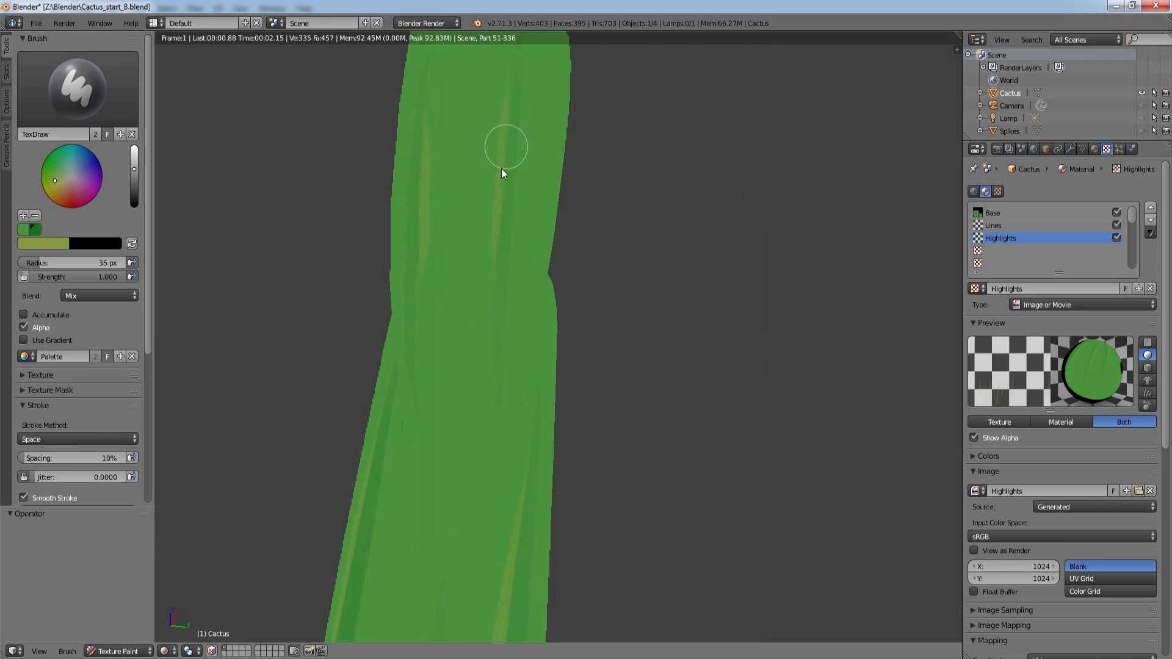
{"action": "left_click", "coordinate": [165, 651]}
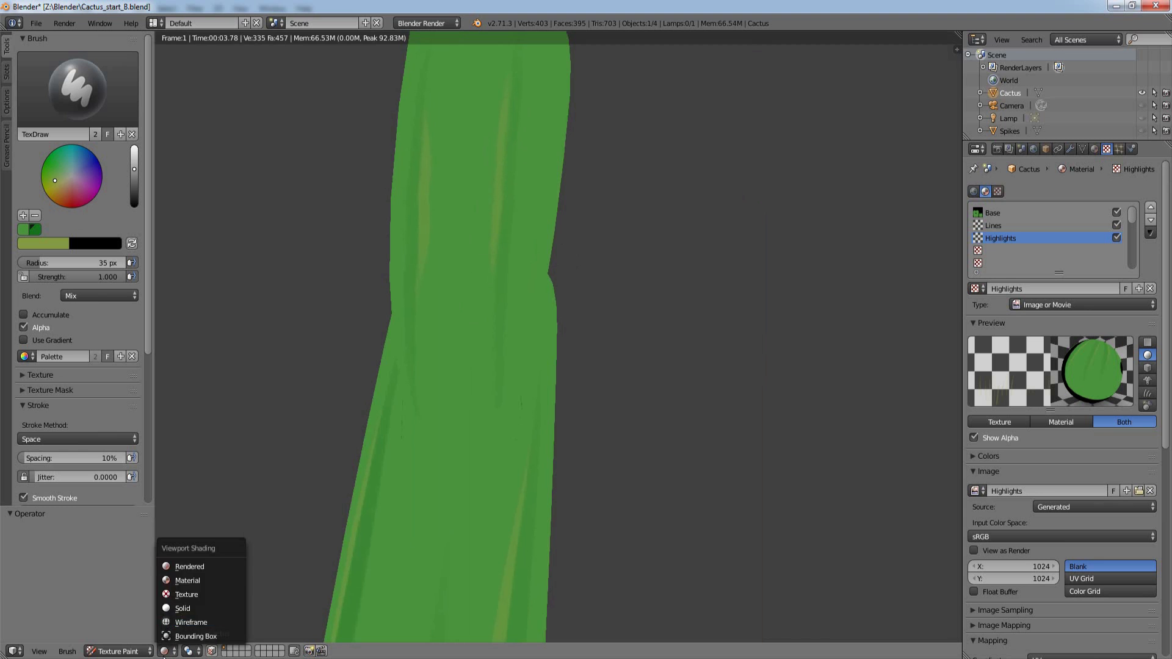
{"action": "left_click", "coordinate": [189, 596]}
Step: Paint a highlight stroke along the short dark line on the main trunk directly above the arm joint
{"action": "mouse_move", "coordinate": [241, 547]}
{"action": "middle_mouse_down"}
{"action": "mouse_move", "coordinate": [808, 265]}
{"action": "mouse_move", "coordinate": [735, 191]}
{"action": "mouse_move", "coordinate": [824, 183]}
{"action": "middle_mouse_up"}
{"action": "scroll", "coordinate": [782, 264], "scroll_direction": "down", "scroll_amount": 5}
{"action": "scroll", "coordinate": [840, 196], "scroll_direction": "up", "scroll_amount": 2}
{"action": "scroll", "coordinate": [602, 149], "scroll_direction": "up", "scroll_amount": 4}
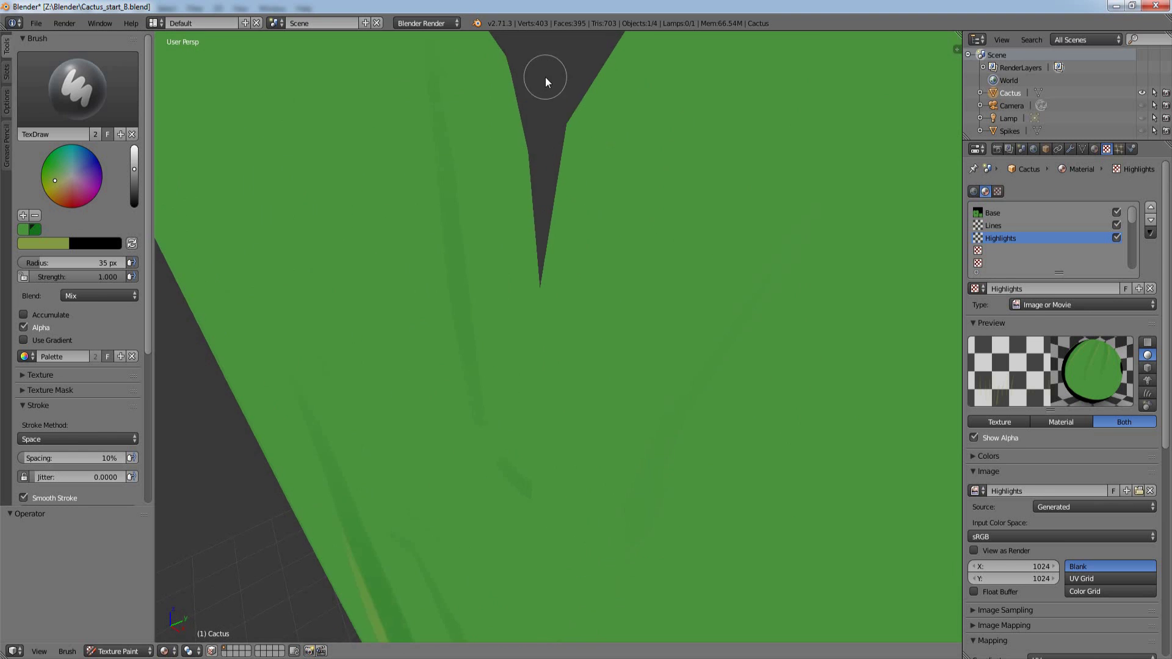
{"action": "scroll", "coordinate": [545, 77], "scroll_direction": "down", "scroll_amount": 2}
{"action": "scroll", "coordinate": [599, 167], "scroll_direction": "up", "scroll_amount": 1}
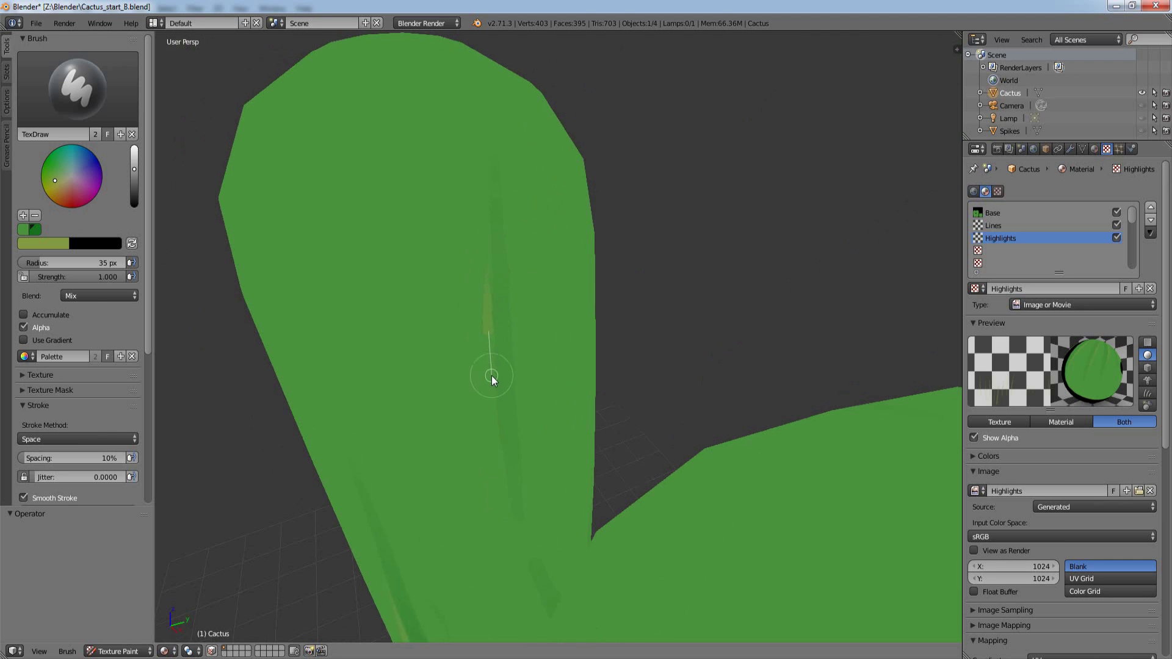
{"action": "scroll", "coordinate": [694, 184], "scroll_direction": "down", "scroll_amount": 5}
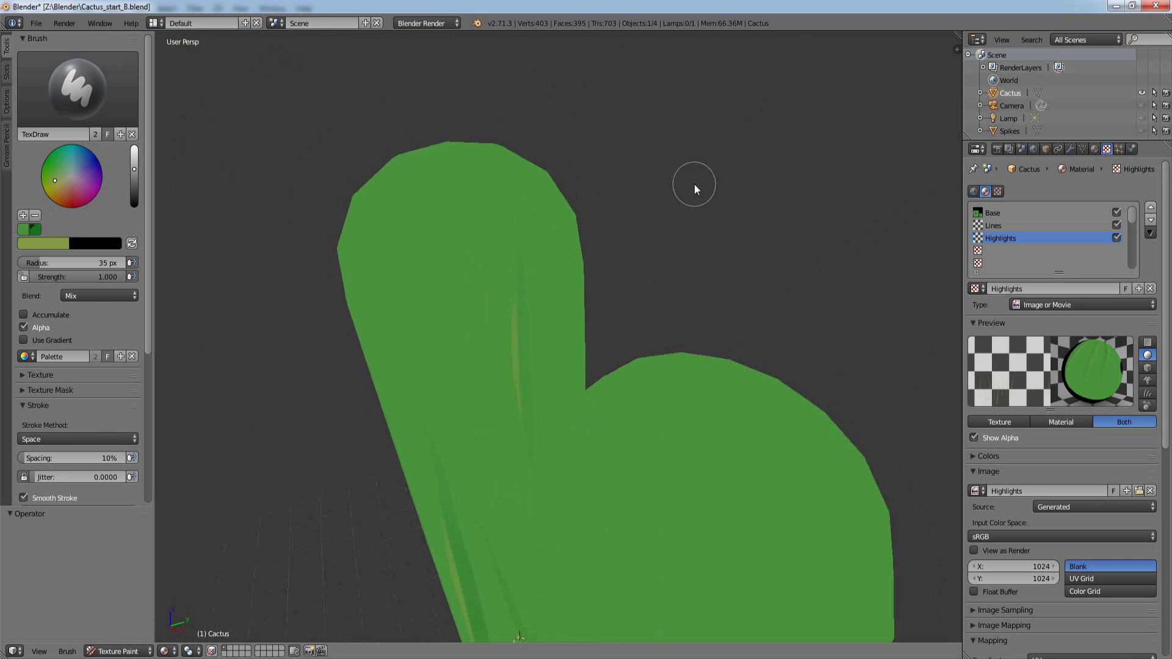
{"action": "middle_click_drag", "start_coordinate": [694, 184], "coordinate": [820, 216]}
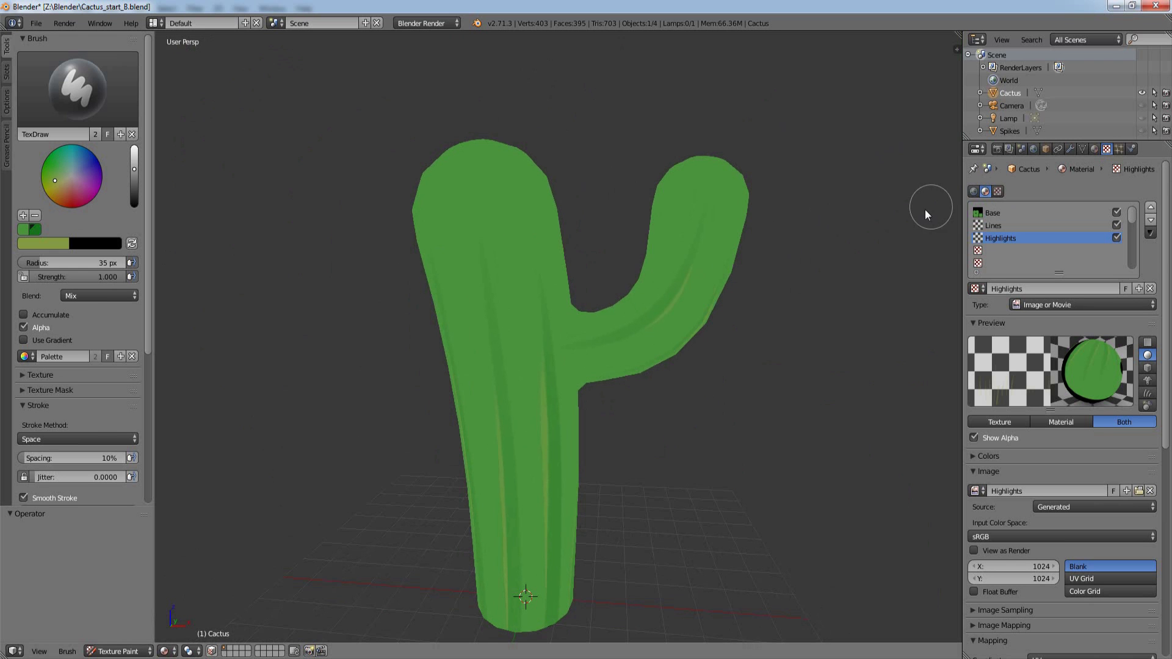
Step: Show the Highlights texture in the UV/Image Editor and save it as Highlights.png in Z:\Blender
{"action": "left_click", "coordinate": [14, 651]}
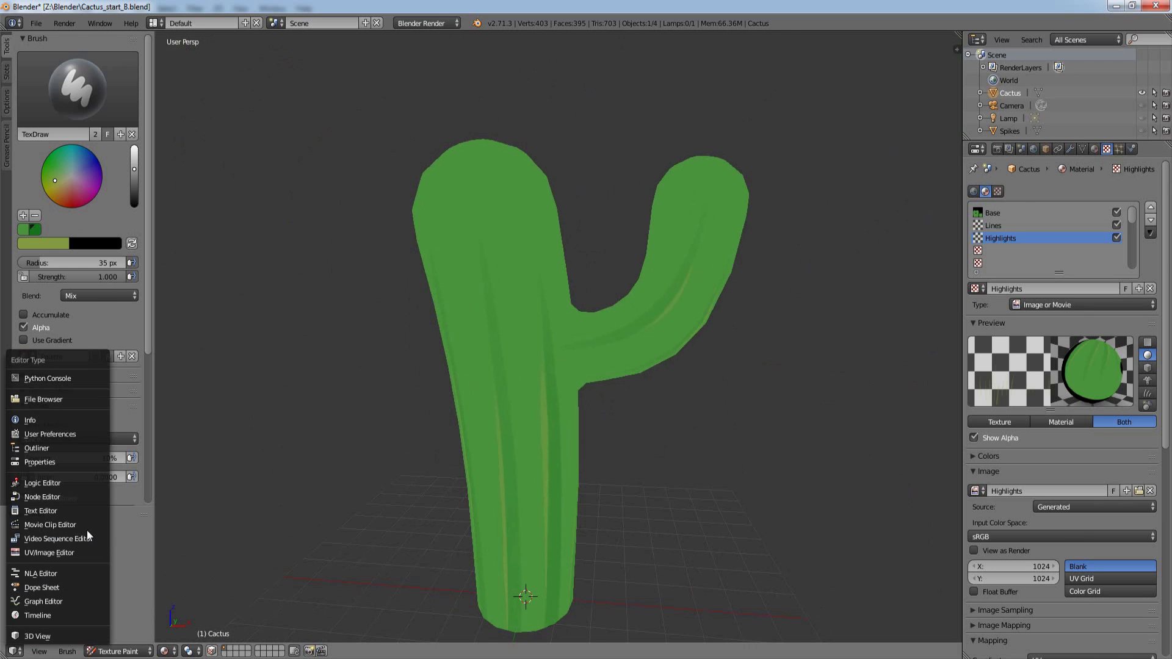
{"action": "left_click", "coordinate": [65, 553]}
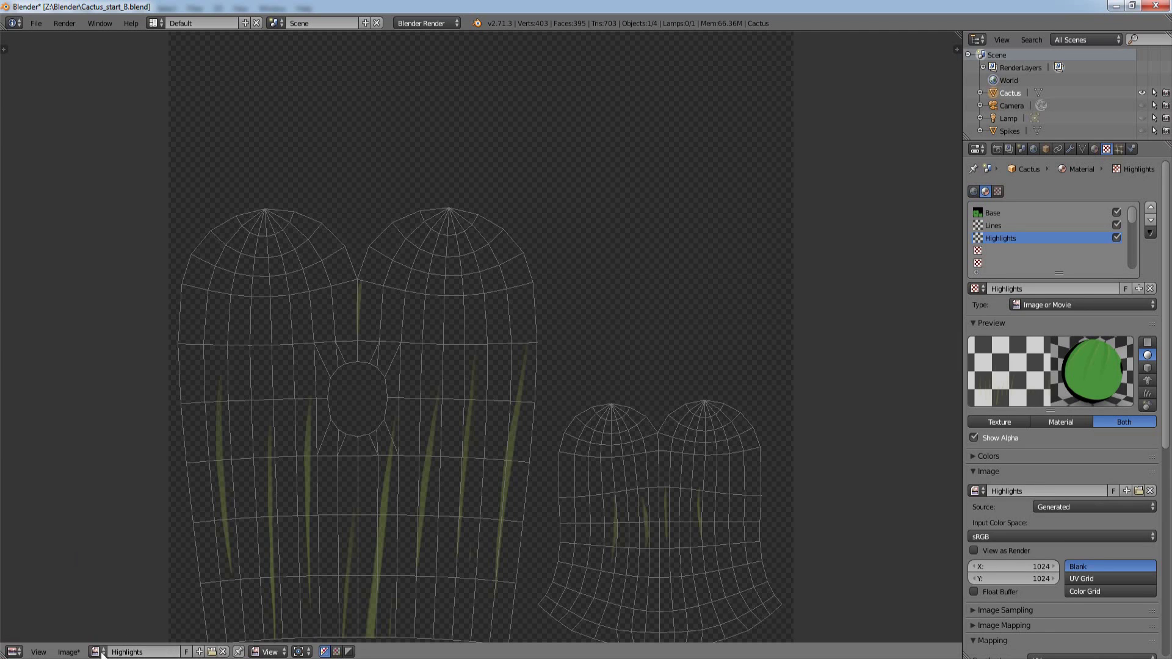
{"action": "left_click", "coordinate": [68, 652]}
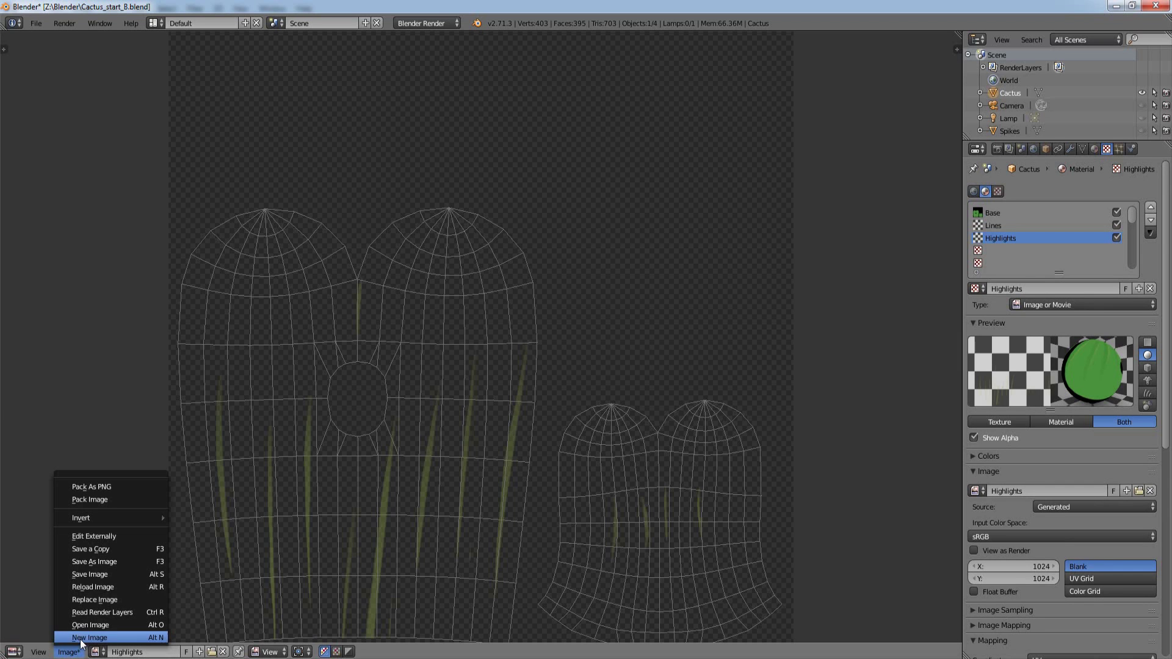
{"action": "left_click", "coordinate": [123, 570]}
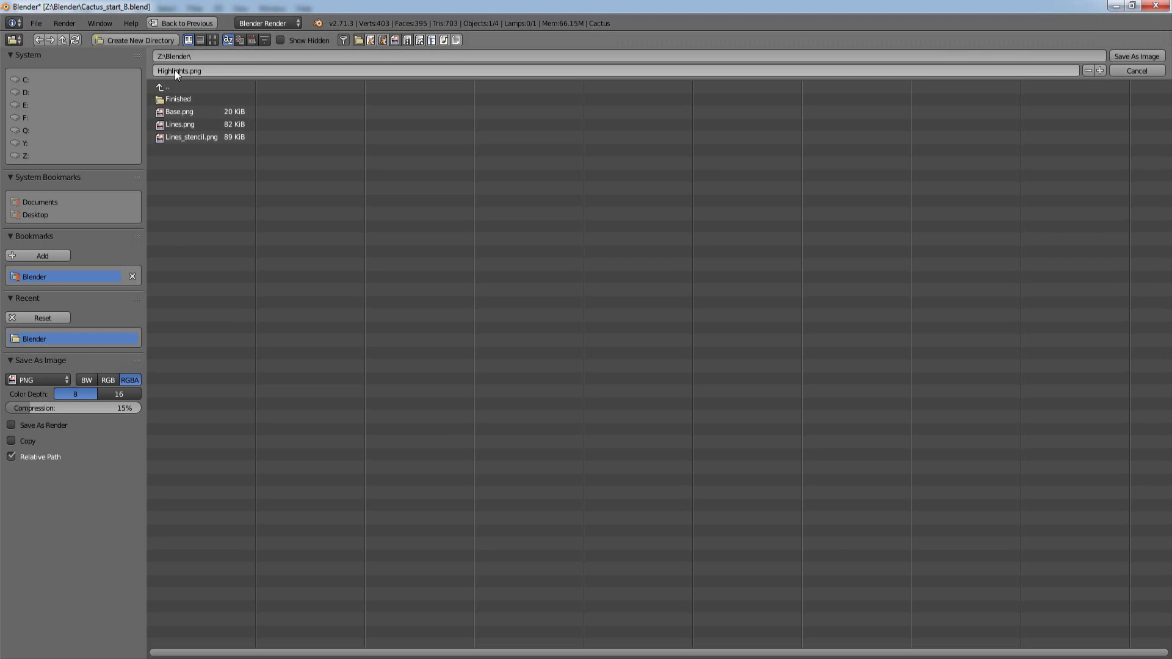
{"action": "left_click", "coordinate": [1131, 55]}
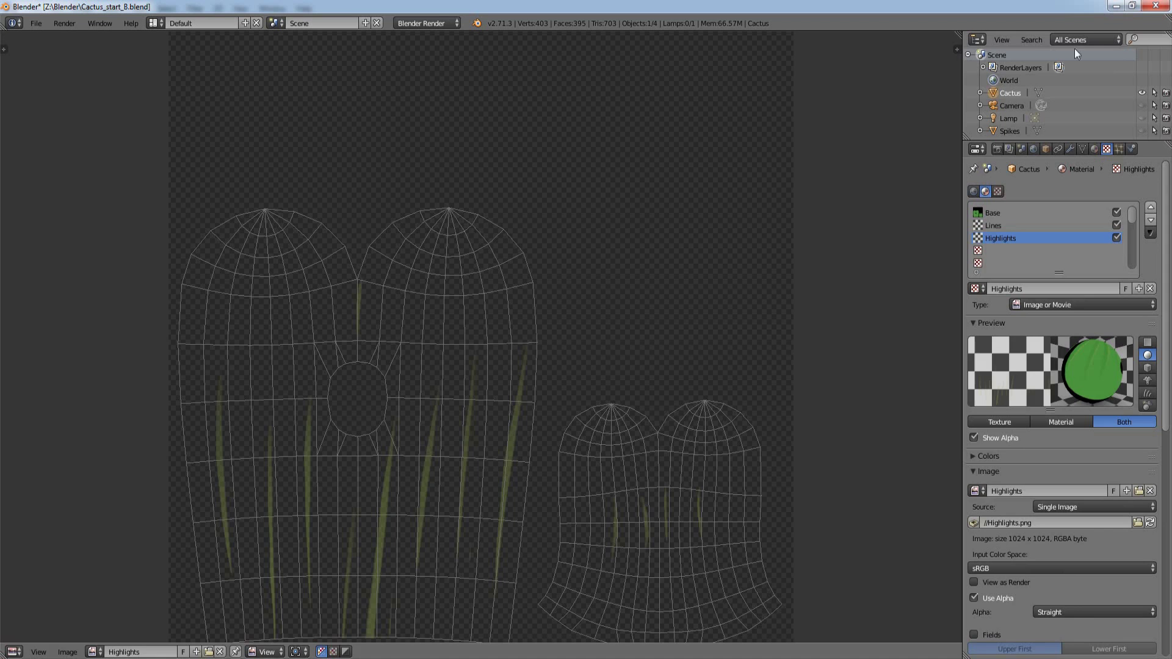
Step: Return the main editor from the UV/Image Editor to the 3D View and look over the highlighted cactus
{"action": "left_click", "coordinate": [14, 652]}
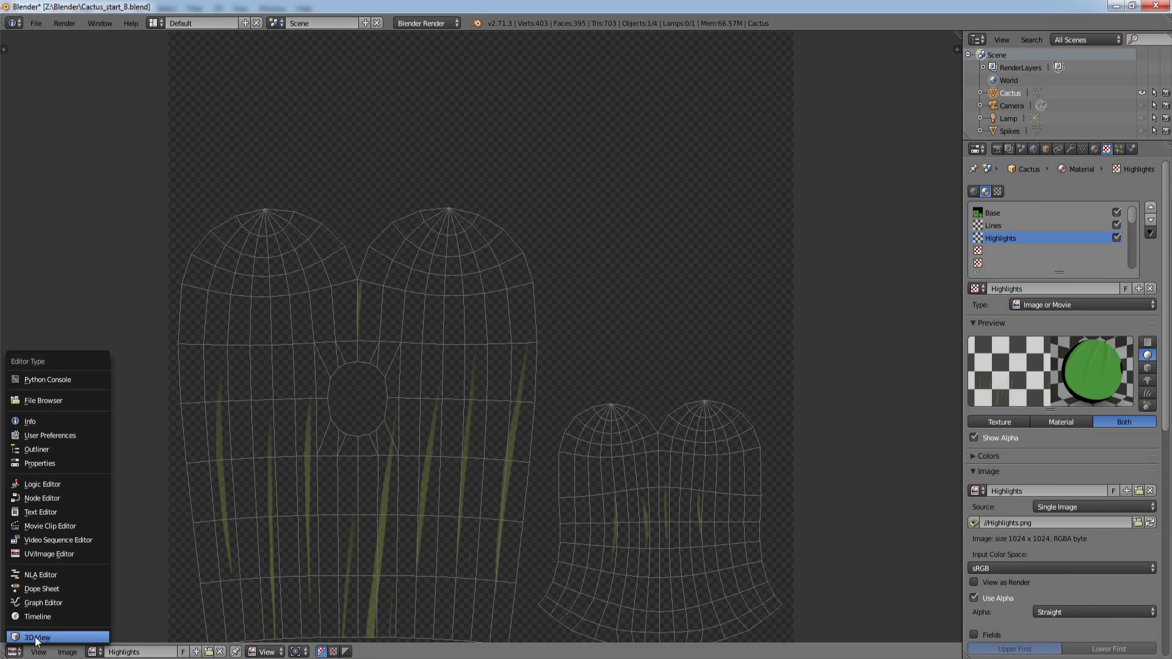
{"action": "left_click", "coordinate": [45, 632]}
{"action": "middle_click_drag", "start_coordinate": [365, 343], "coordinate": [640, 338]}
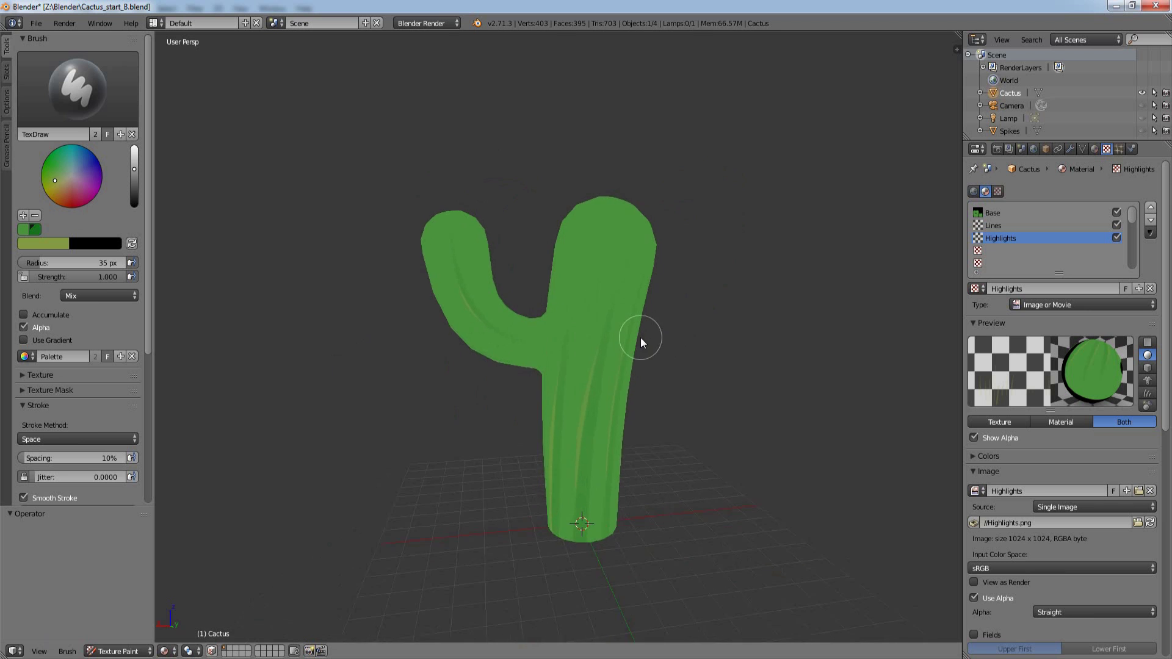
{"action": "middle_click_drag", "start_coordinate": [743, 310], "coordinate": [688, 317]}
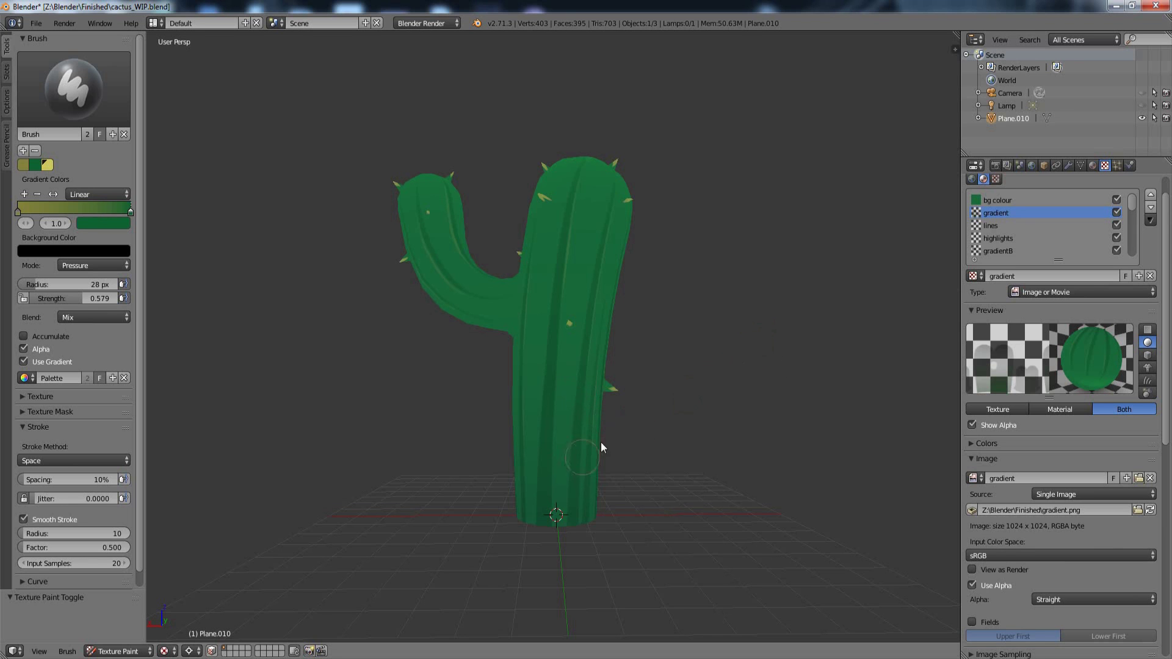
Step: Toggle the gradient texture in cactus_WIP.blend to compare the finished cactus with and without it
{"action": "left_click", "coordinate": [1118, 213]}
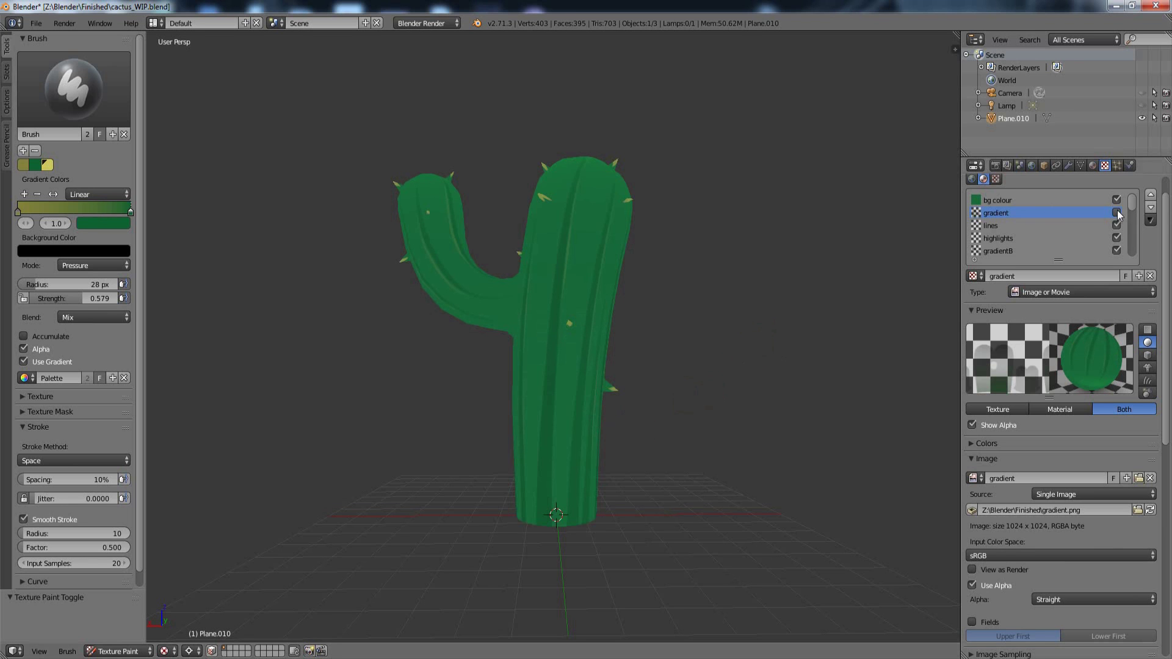
{"action": "left_click", "coordinate": [1118, 213]}
{"action": "left_click", "coordinate": [1118, 213]}
{"action": "left_click", "coordinate": [1117, 213]}
{"action": "left_click", "coordinate": [1118, 213]}
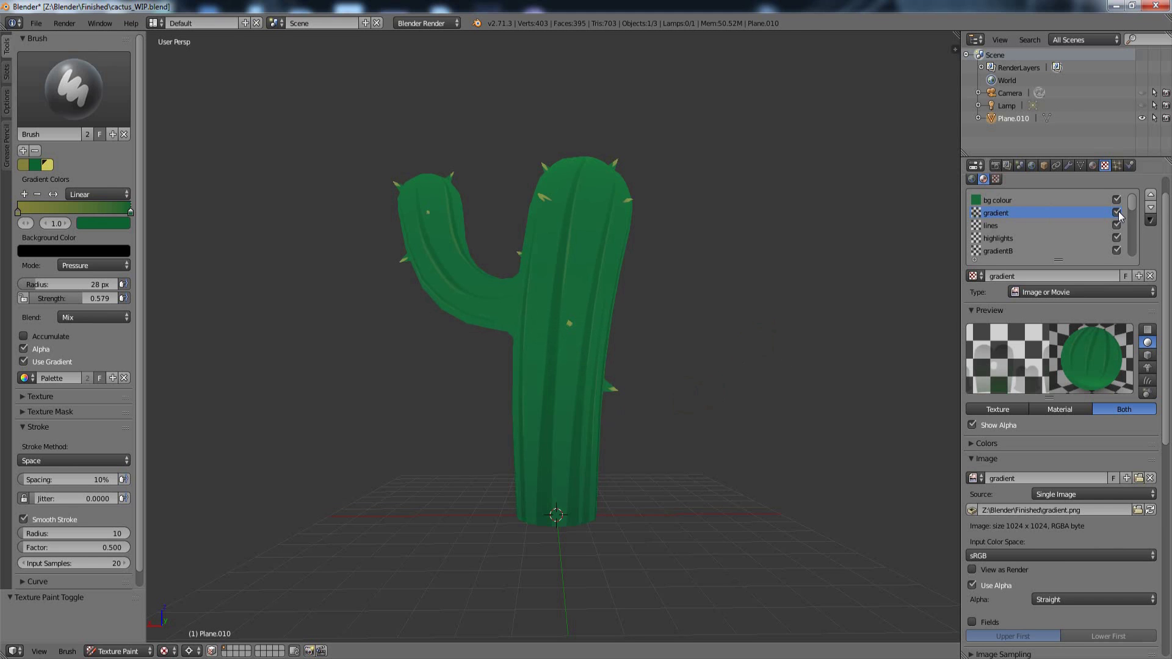
{"action": "left_click", "coordinate": [1118, 213]}
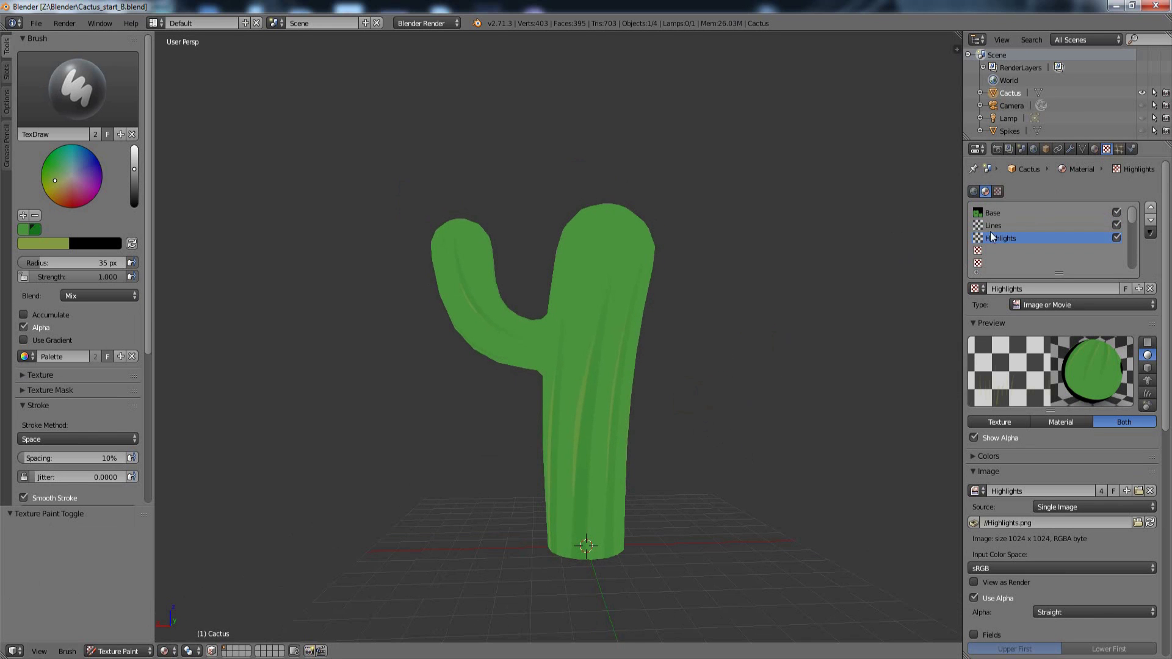
Step: Add a texture in the empty slot below Highlights with a new transparent 1024 x 1024 px image named Gradient
{"action": "left_click", "coordinate": [992, 251]}
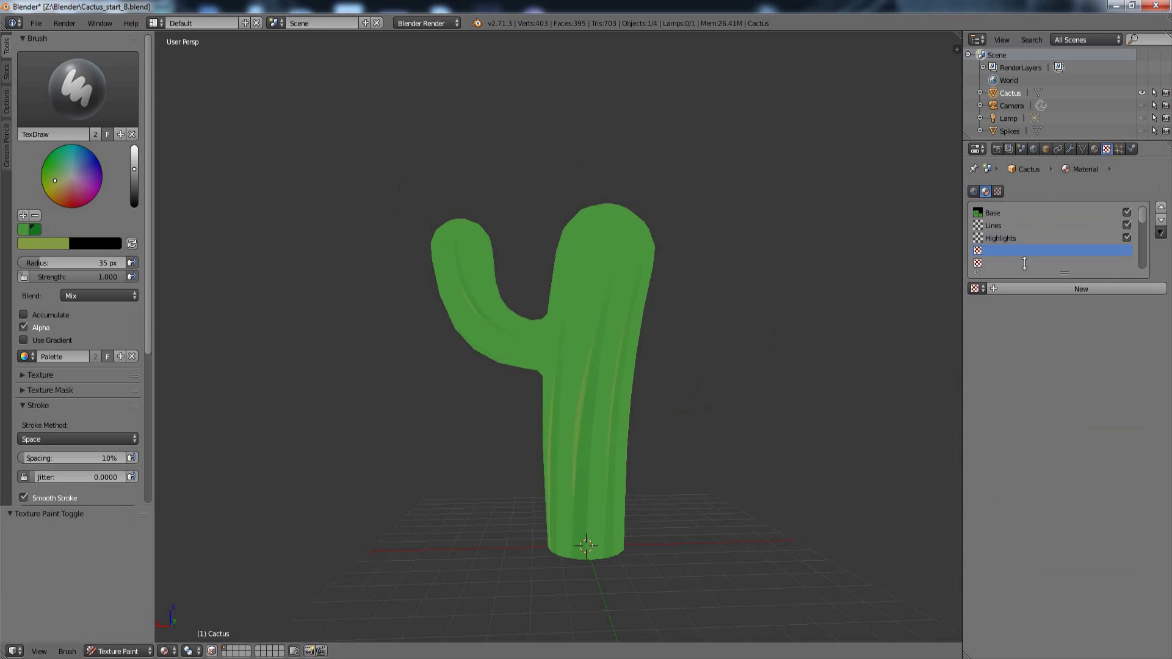
{"action": "left_click", "coordinate": [1007, 291]}
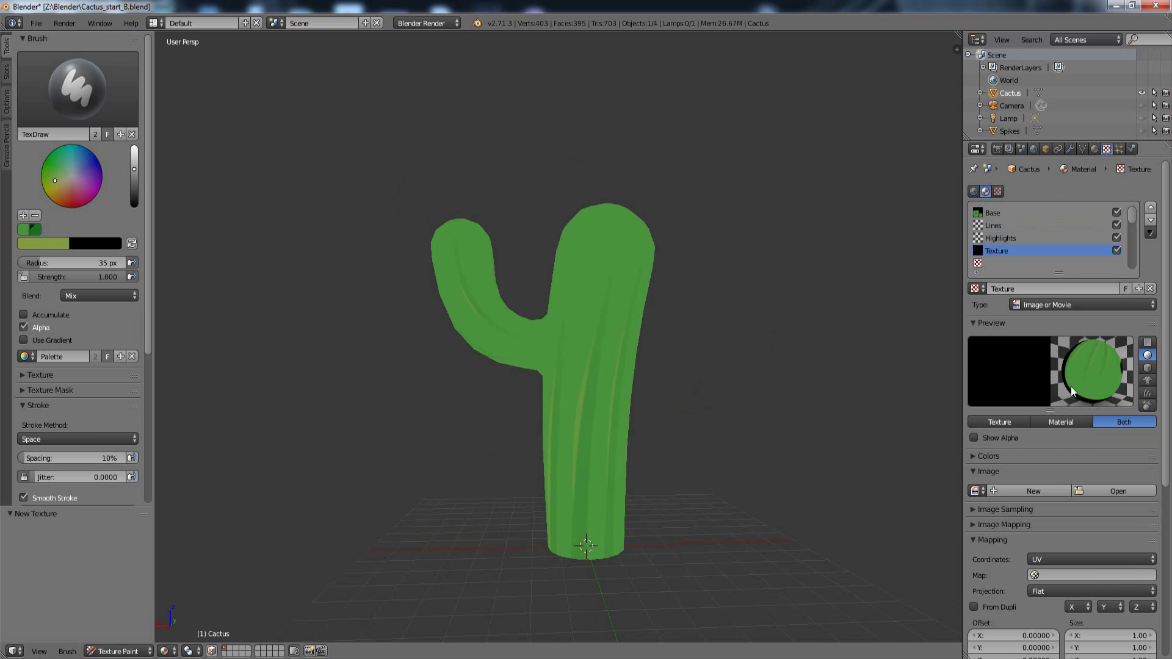
{"action": "left_click", "coordinate": [1011, 490]}
{"action": "left_click", "coordinate": [1012, 485]}
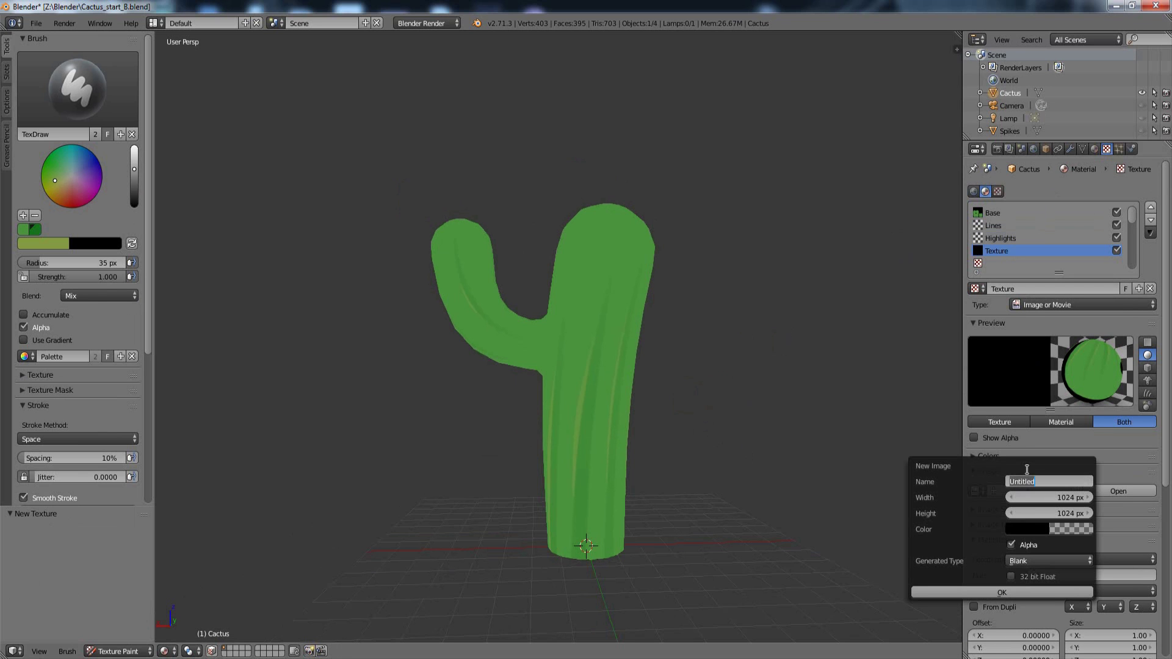
{"action": "type", "text": "Gradient"}
{"action": "left_click", "coordinate": [1057, 528]}
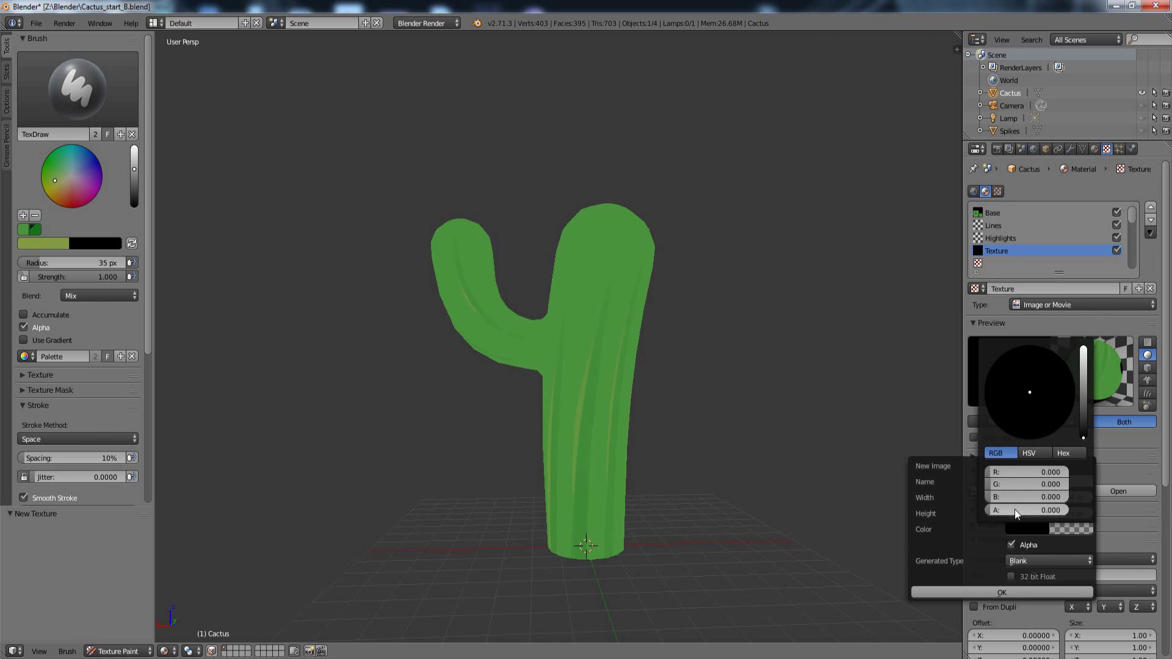
{"action": "left_click", "coordinate": [1014, 592]}
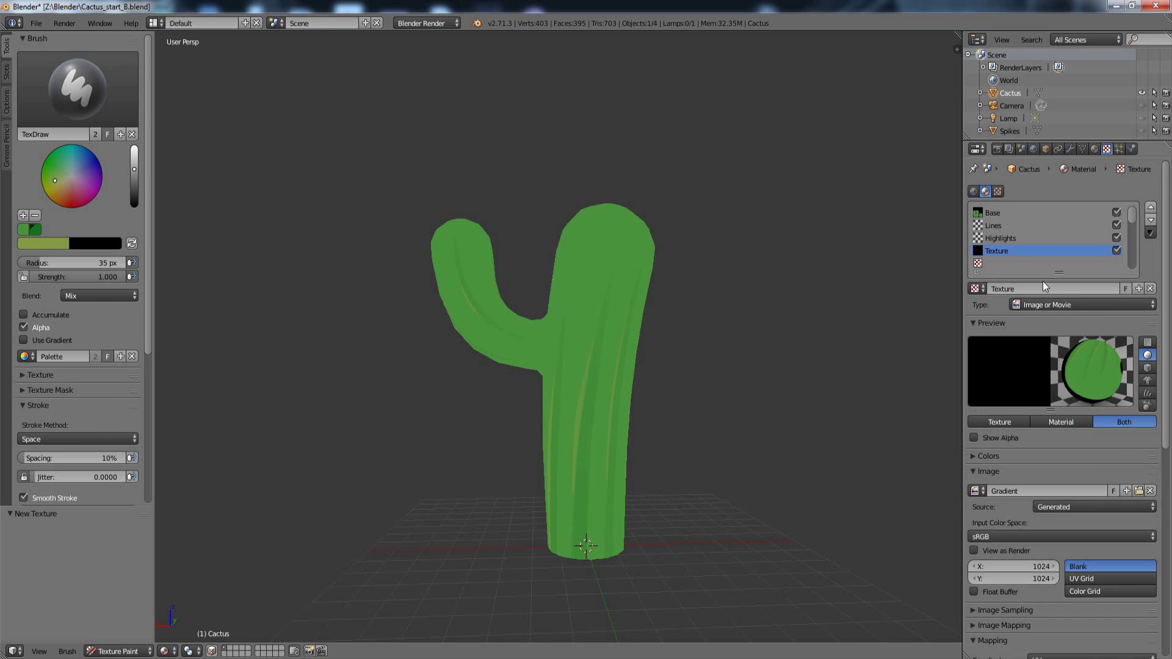
Step: Rename the new texture Gradient and turn on Show Alpha for its preview
{"action": "double_click", "coordinate": [1002, 250]}
{"action": "type", "text": "Gradient"}
{"action": "key", "text": "Return"}
{"action": "left_click", "coordinate": [974, 438]}
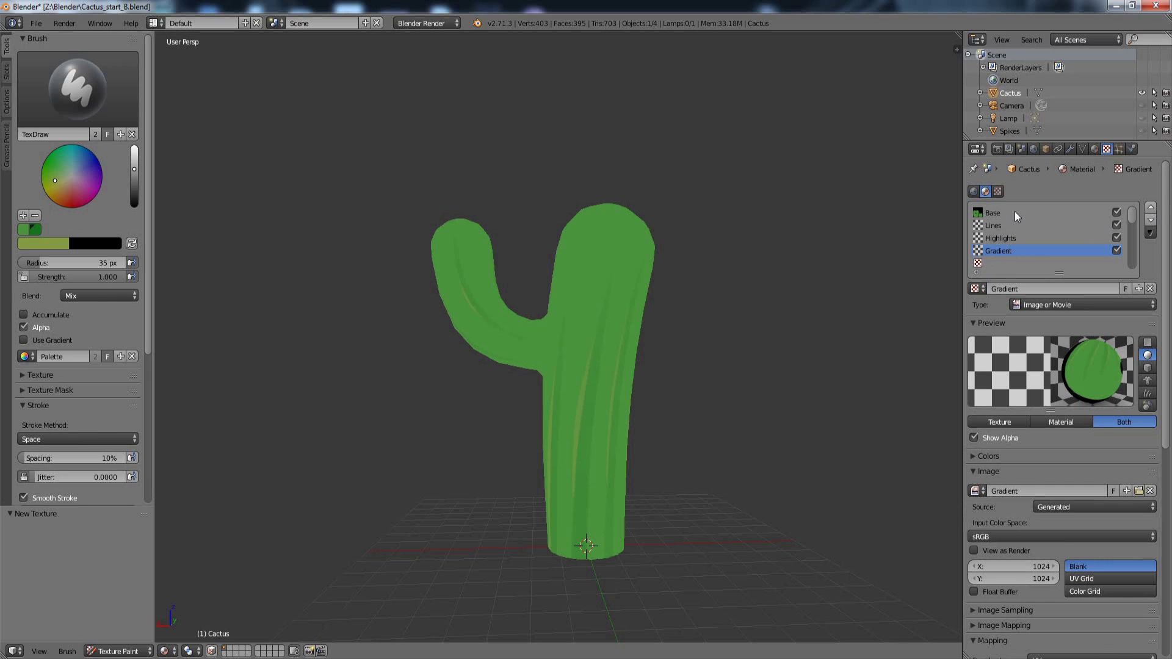
Step: Move the Gradient texture up between Base and Lines, and check the available paint slots
{"action": "left_click", "coordinate": [1151, 208]}
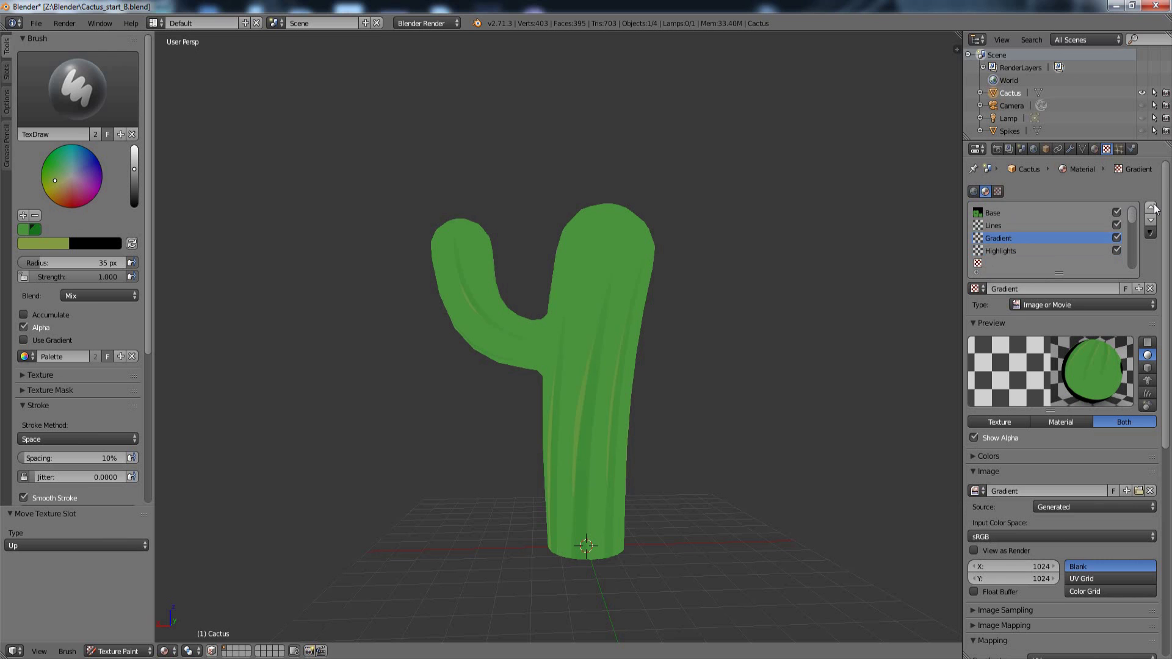
{"action": "left_click", "coordinate": [1151, 208]}
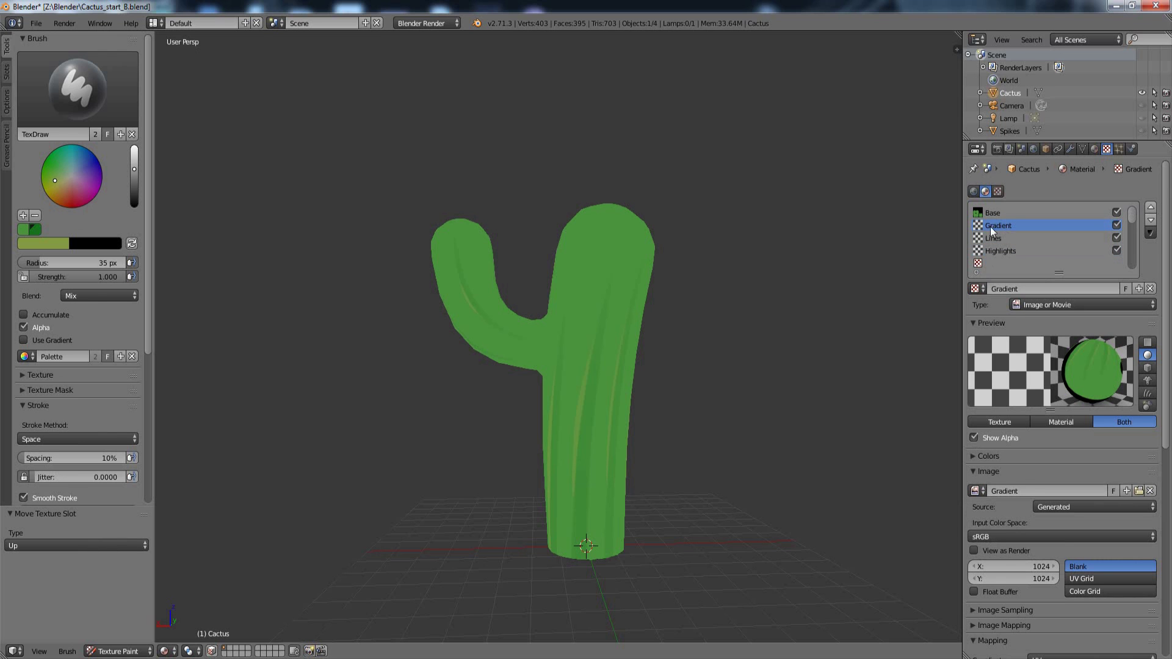
{"action": "left_click", "coordinate": [9, 76]}
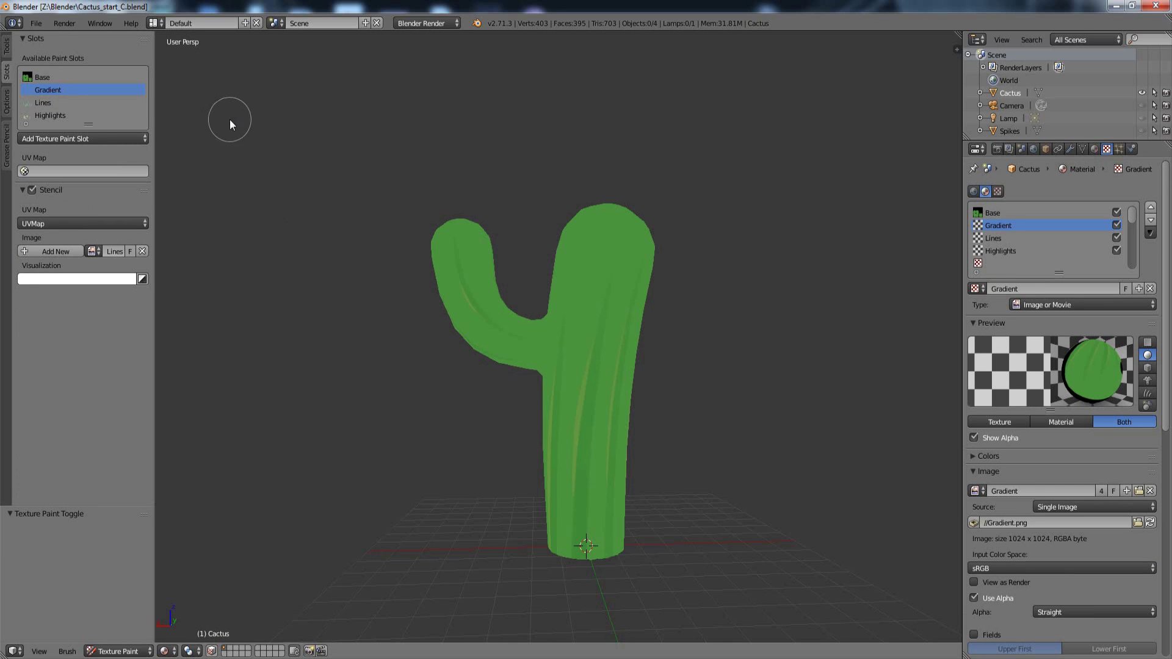
Step: Add the yellow-green highlight colour to the palette, and switch to the Fill brush with Use Gradient enabled
{"action": "left_click", "coordinate": [9, 50]}
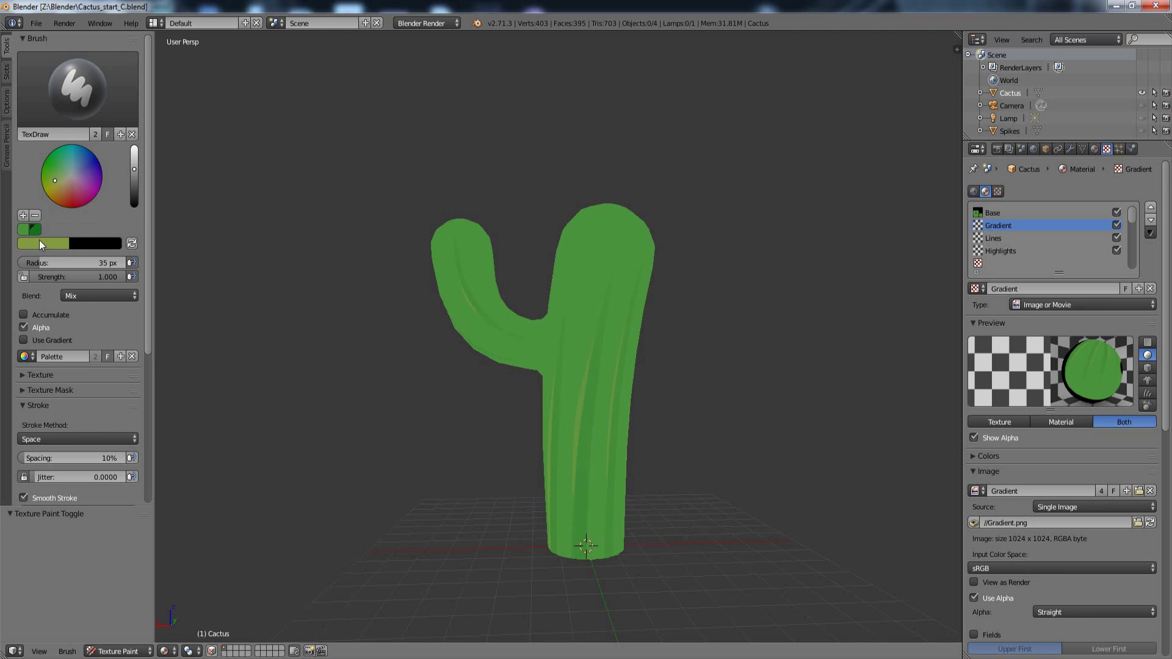
{"action": "left_click", "coordinate": [23, 217]}
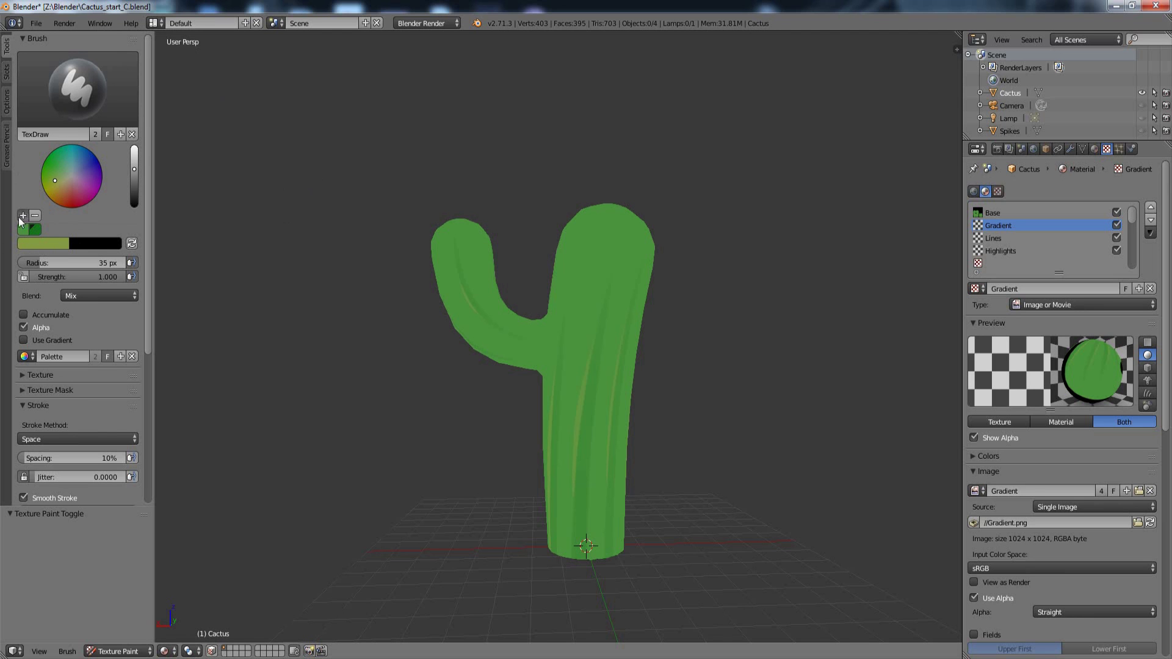
{"action": "left_click", "coordinate": [91, 98]}
{"action": "left_click", "coordinate": [198, 161]}
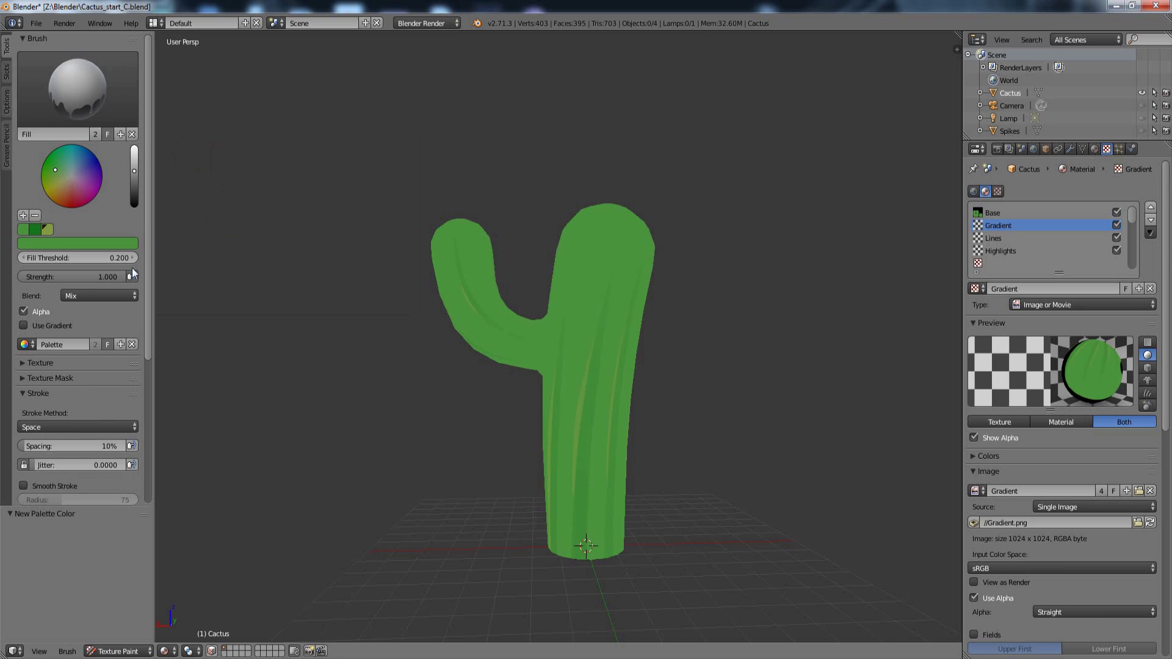
{"action": "left_click", "coordinate": [30, 327]}
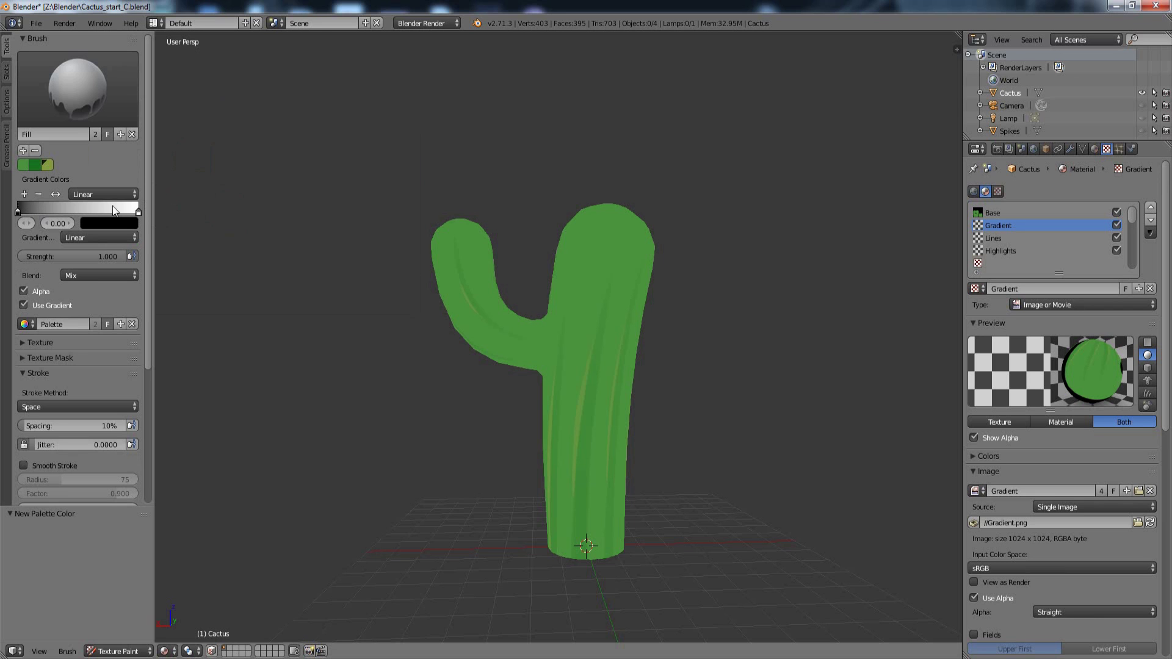
Step: Set the gradient's first stop to blue (R 0.027, G 0.186, B 0.359) and store that blue in the palette
{"action": "left_click", "coordinate": [103, 224]}
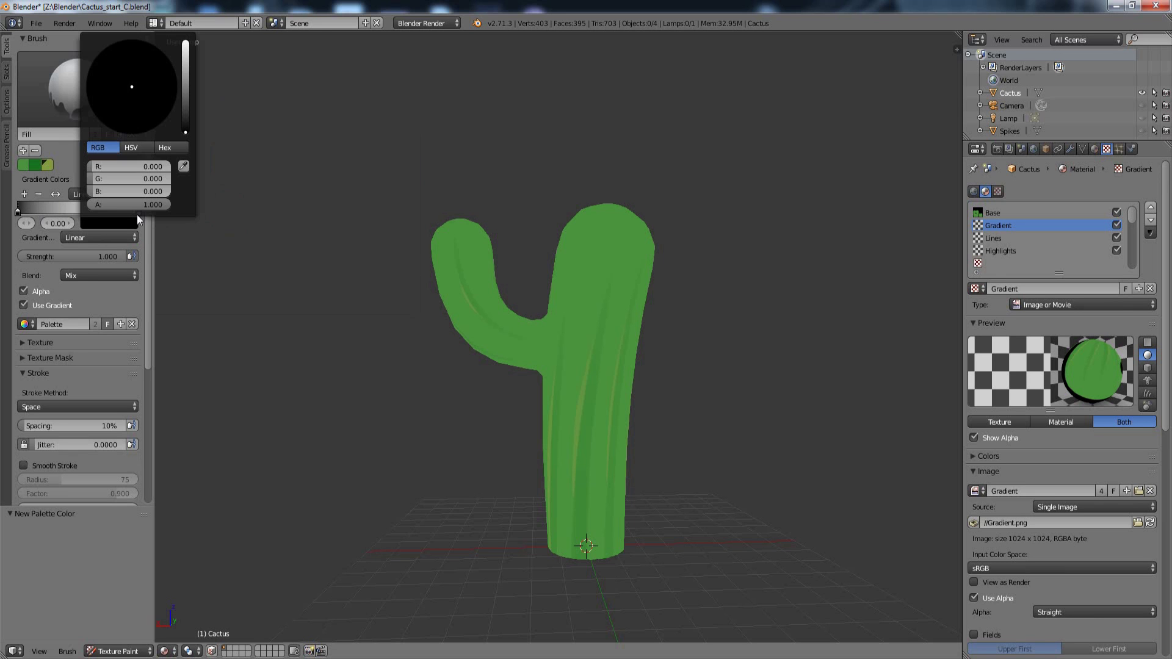
{"action": "left_click_drag", "start_coordinate": [185, 99], "coordinate": [144, 55]}
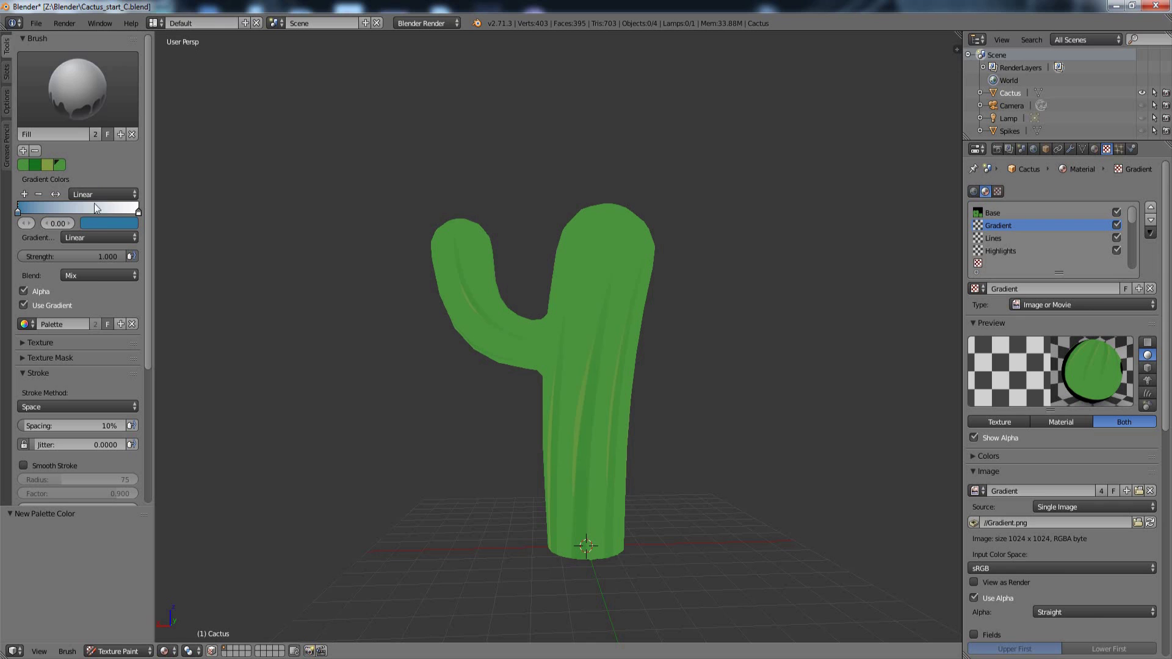
{"action": "left_click_drag", "start_coordinate": [108, 223], "coordinate": [59, 171]}
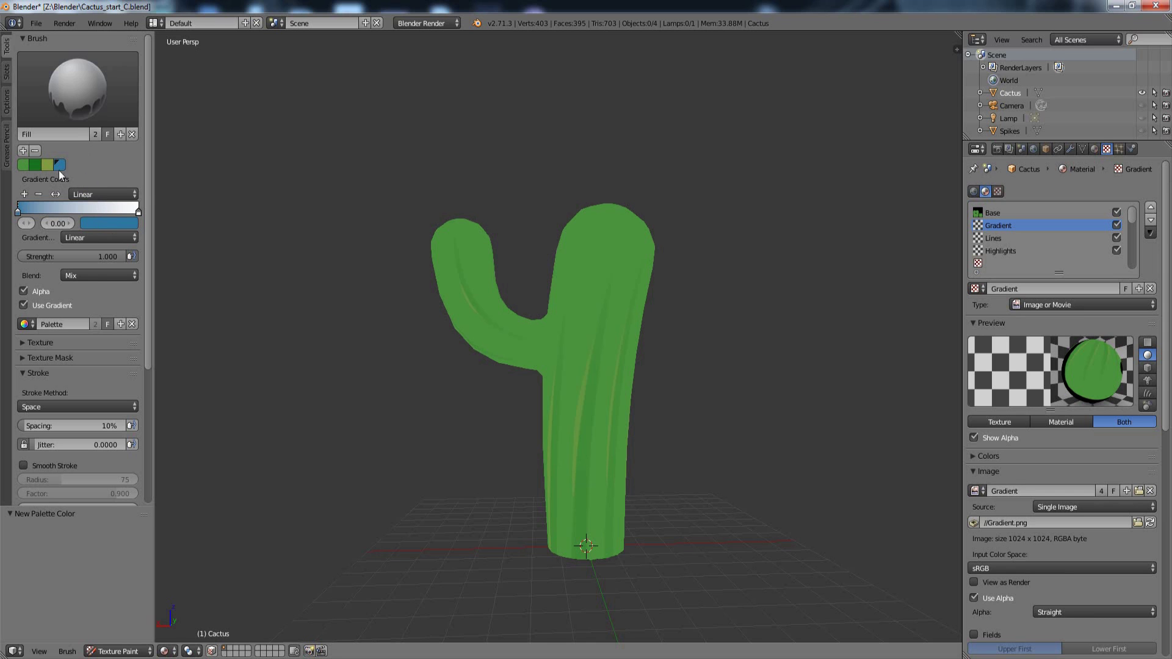
Step: Apply the palette blue to the gradient's end stop and make that stop fully transparent
{"action": "left_click", "coordinate": [139, 211]}
{"action": "left_click_drag", "start_coordinate": [59, 164], "coordinate": [119, 220]}
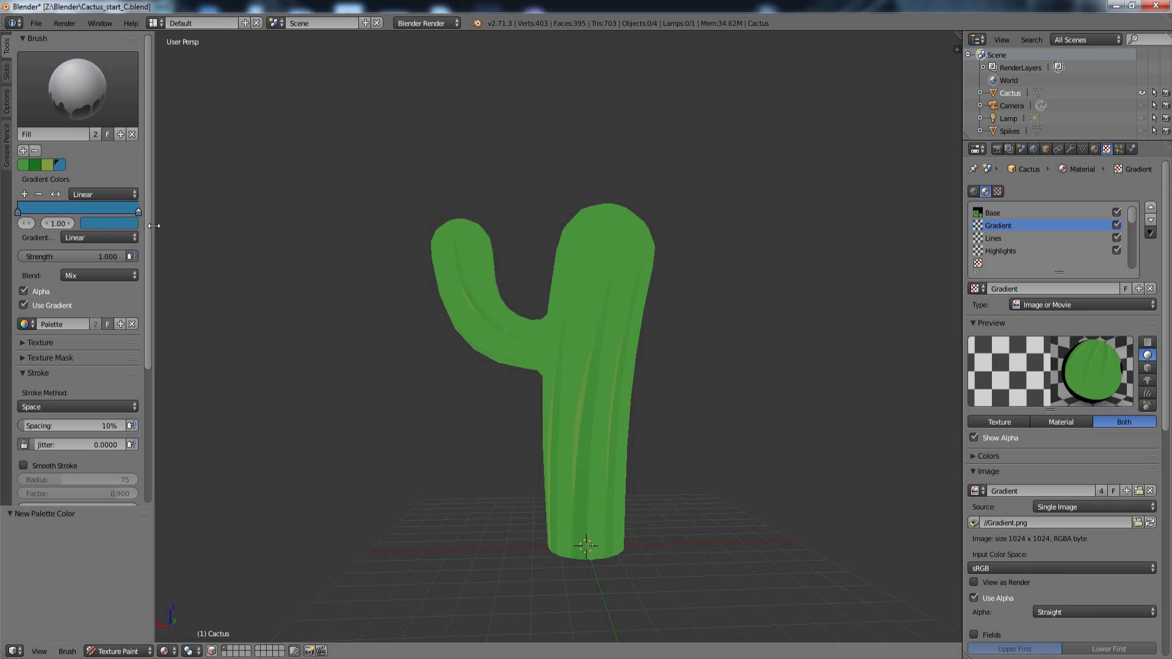
{"action": "left_click", "coordinate": [97, 226]}
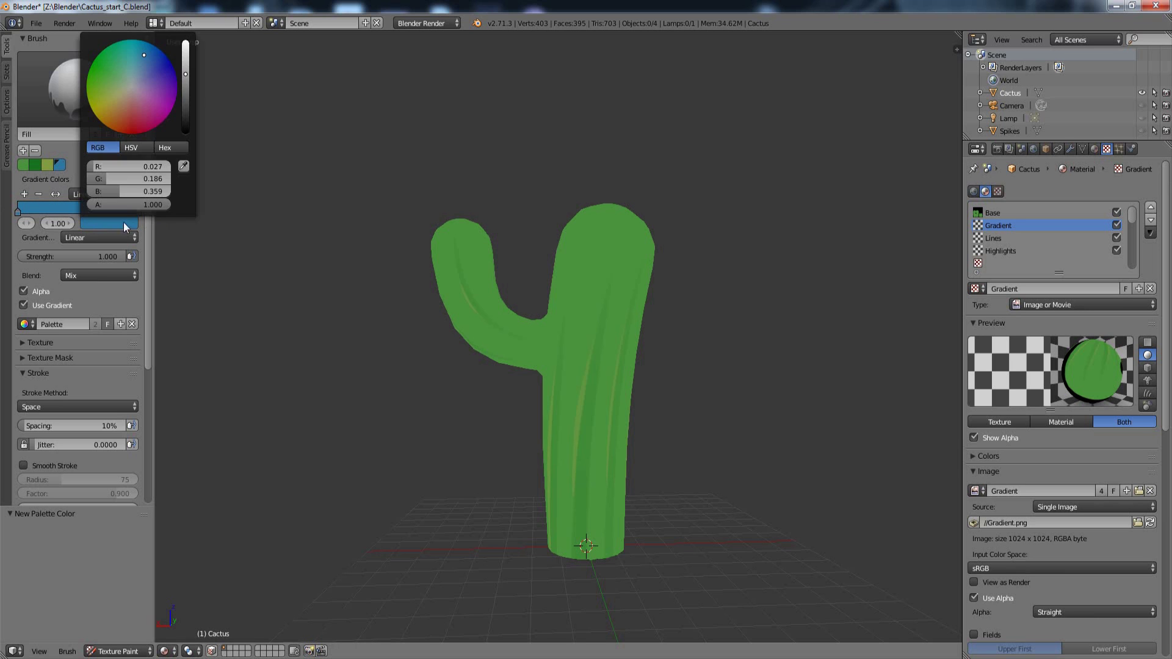
{"action": "left_click_drag", "start_coordinate": [158, 203], "coordinate": [115, 204]}
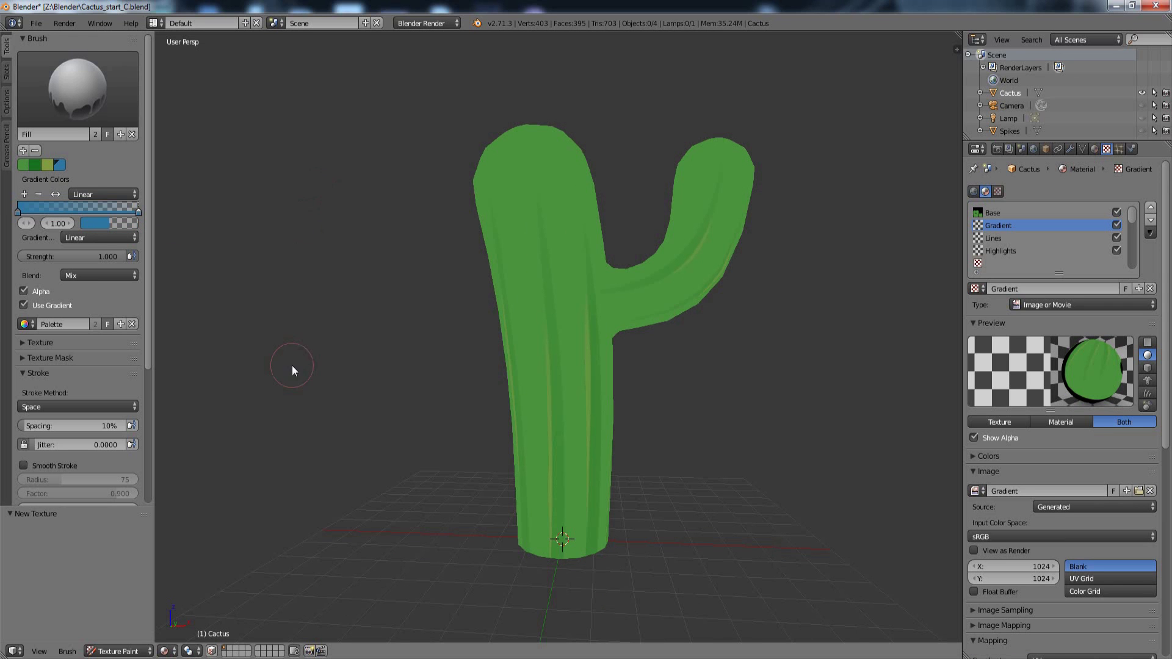
Step: Save the Gradient image as Gradient.png in Z:\Blender from the UV/Image Editor, and return to the 3D View
{"action": "left_click", "coordinate": [15, 651]}
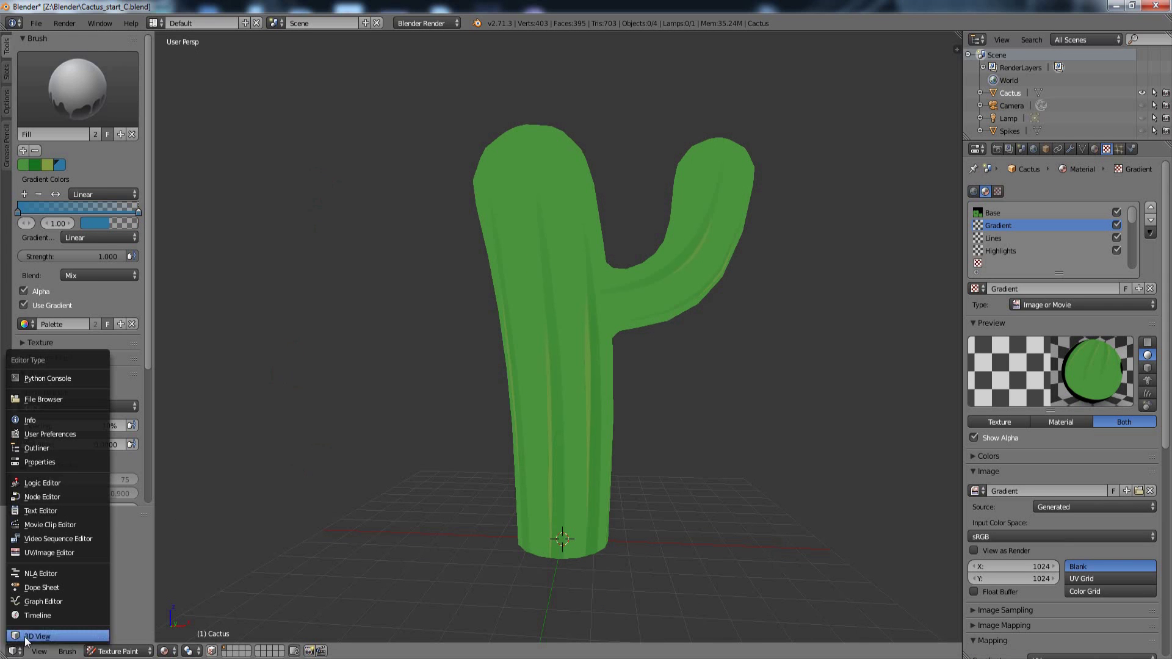
{"action": "left_click", "coordinate": [59, 552]}
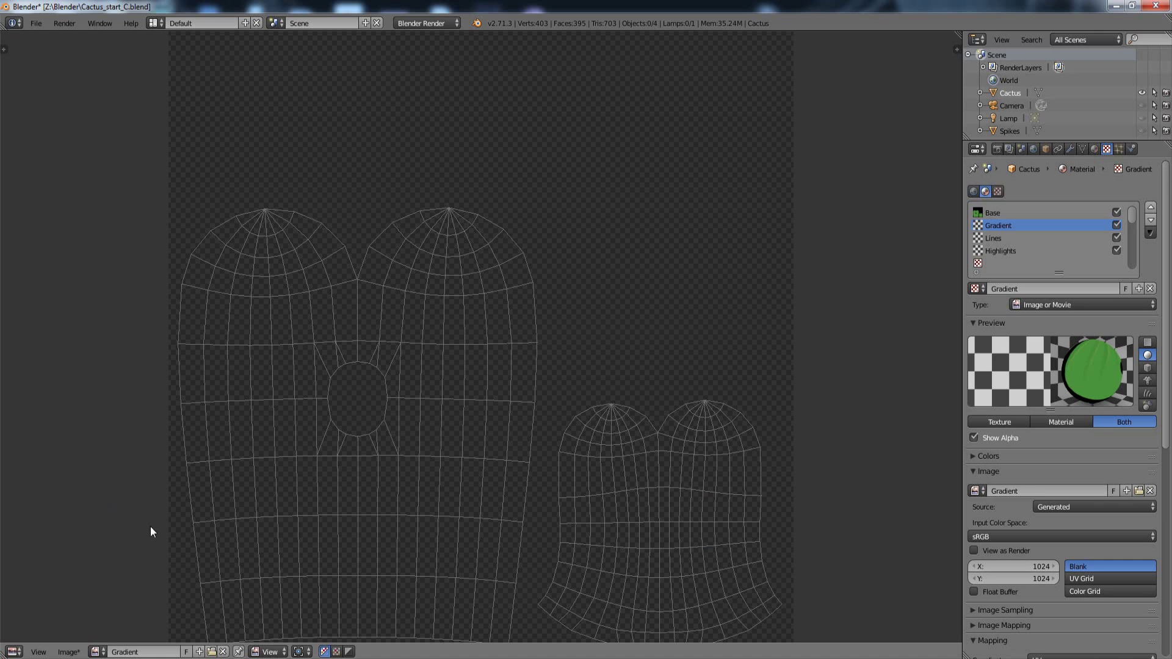
{"action": "left_click", "coordinate": [68, 652]}
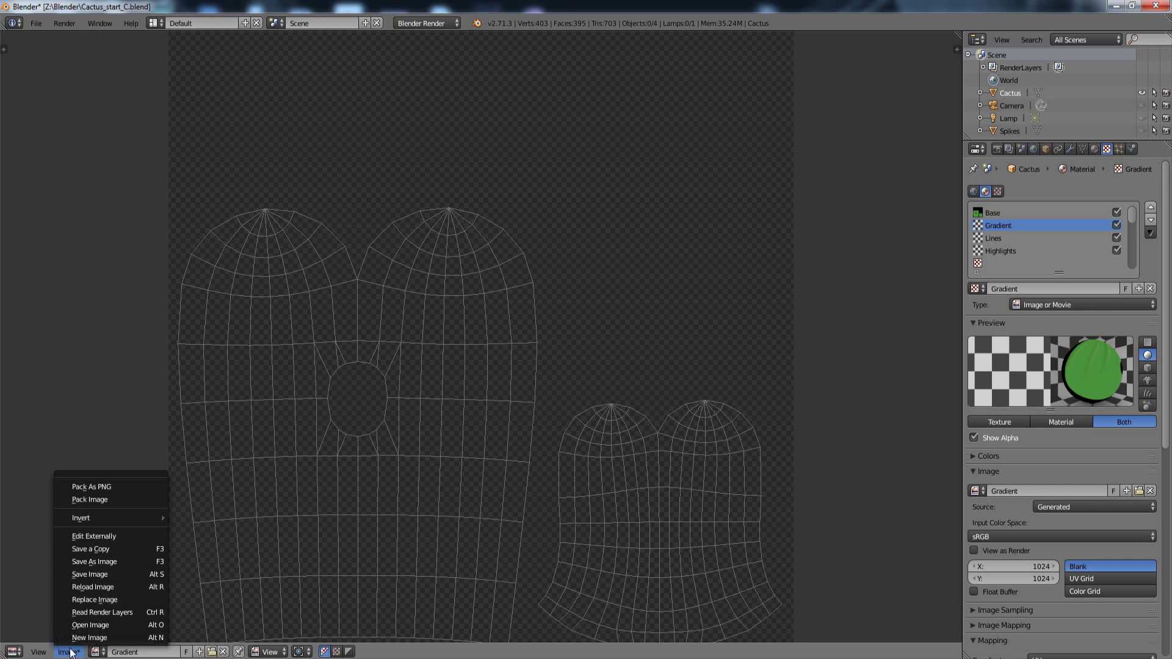
{"action": "left_click", "coordinate": [113, 561]}
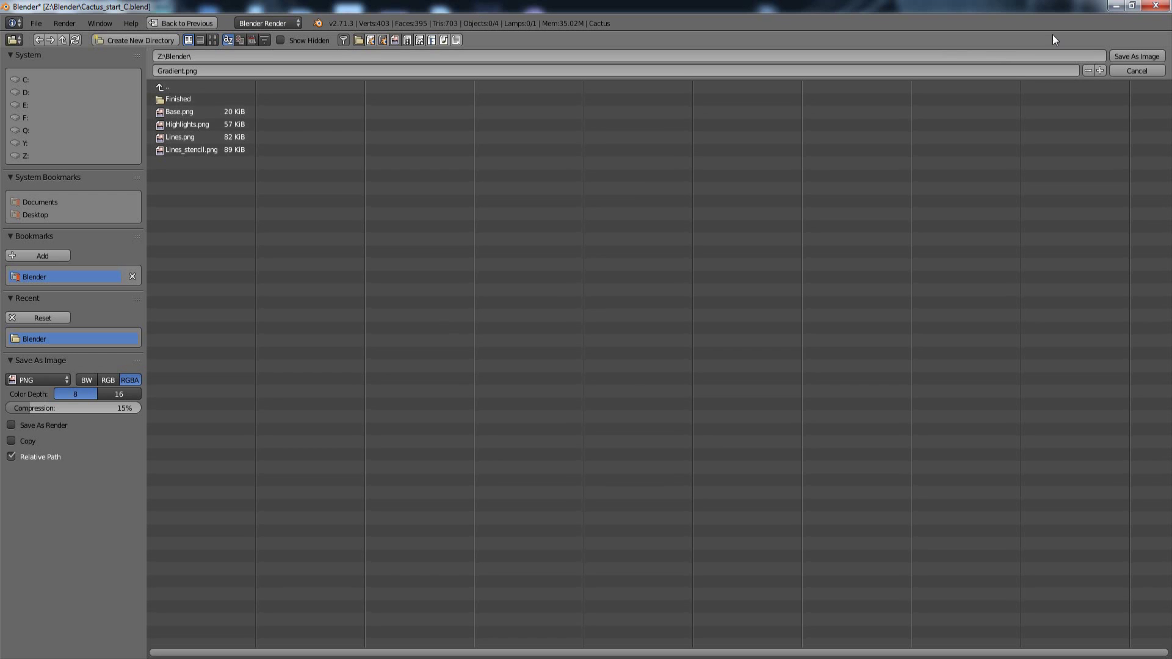
{"action": "left_click", "coordinate": [1154, 56]}
{"action": "left_click", "coordinate": [14, 653]}
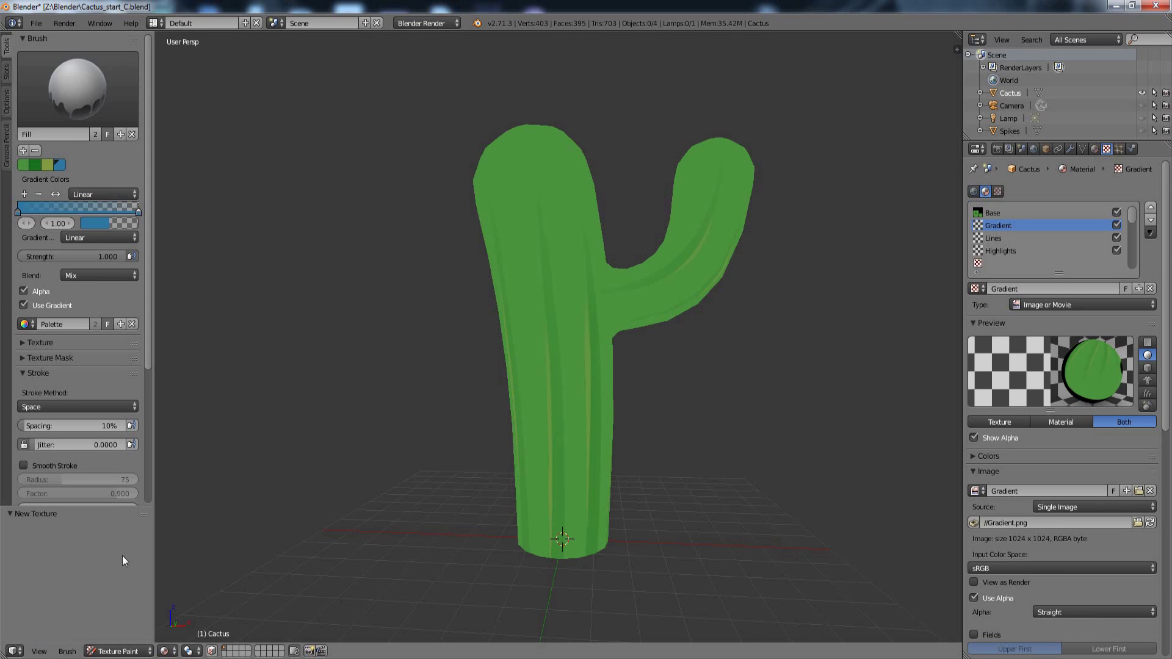
{"action": "left_click", "coordinate": [33, 638]}
Step: Turn off the Normal falloff in the Project Paint options, and view the cactus from the front
{"action": "left_click", "coordinate": [6, 102]}
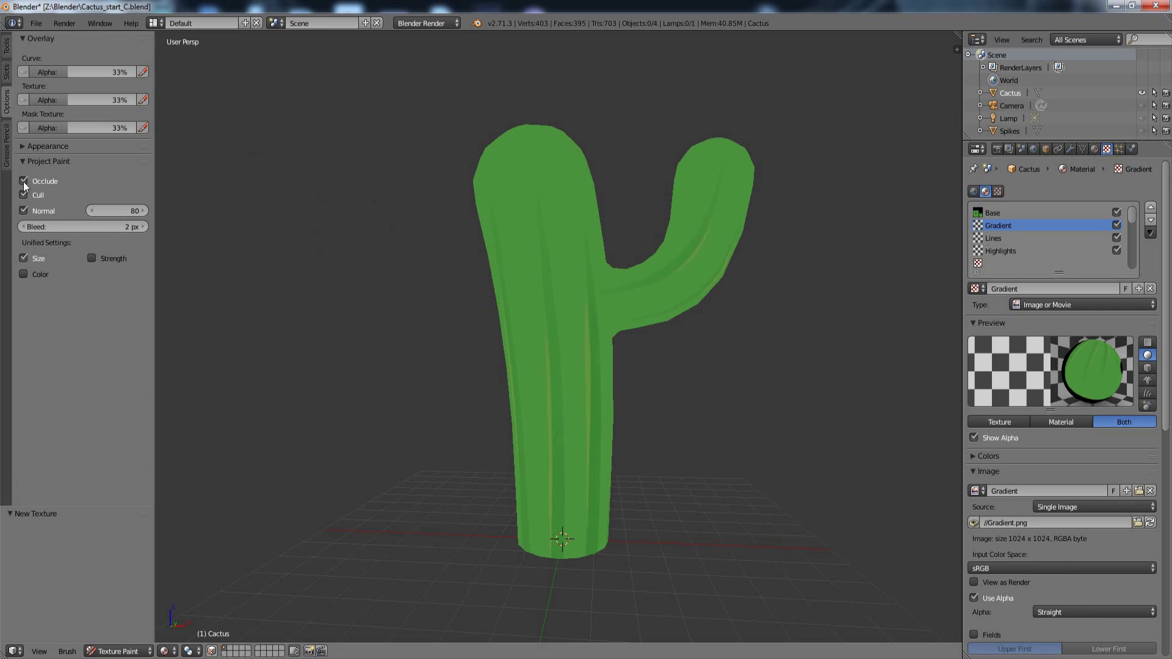
{"action": "left_click", "coordinate": [24, 211]}
{"action": "left_click", "coordinate": [9, 49]}
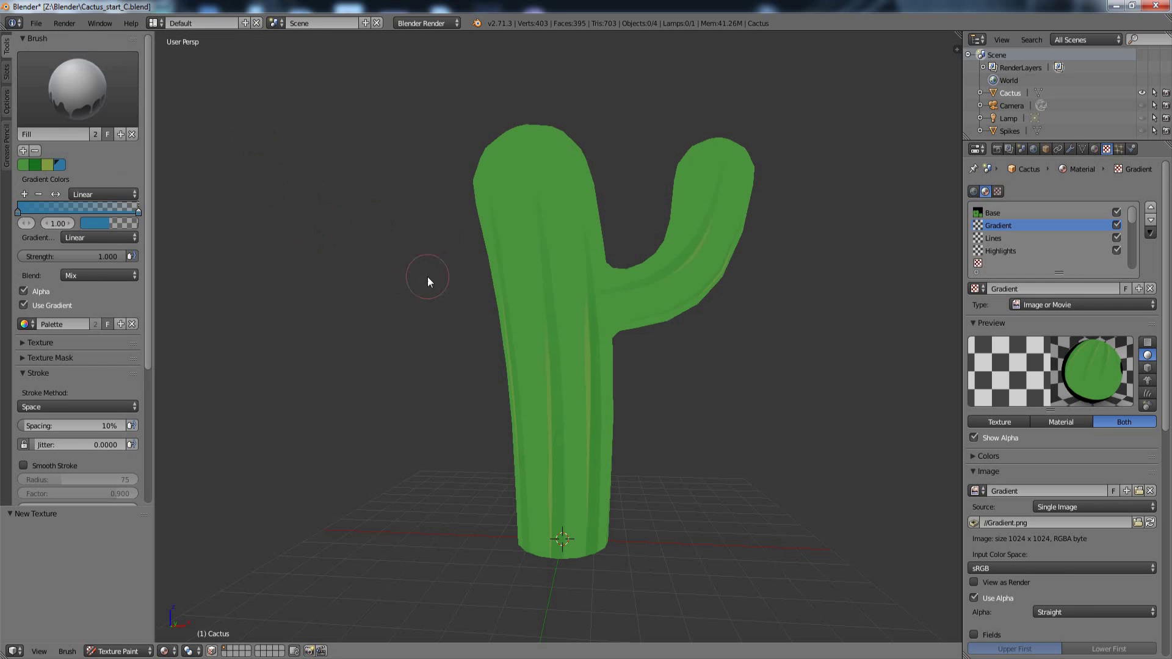
{"action": "key", "text": "KP_1"}
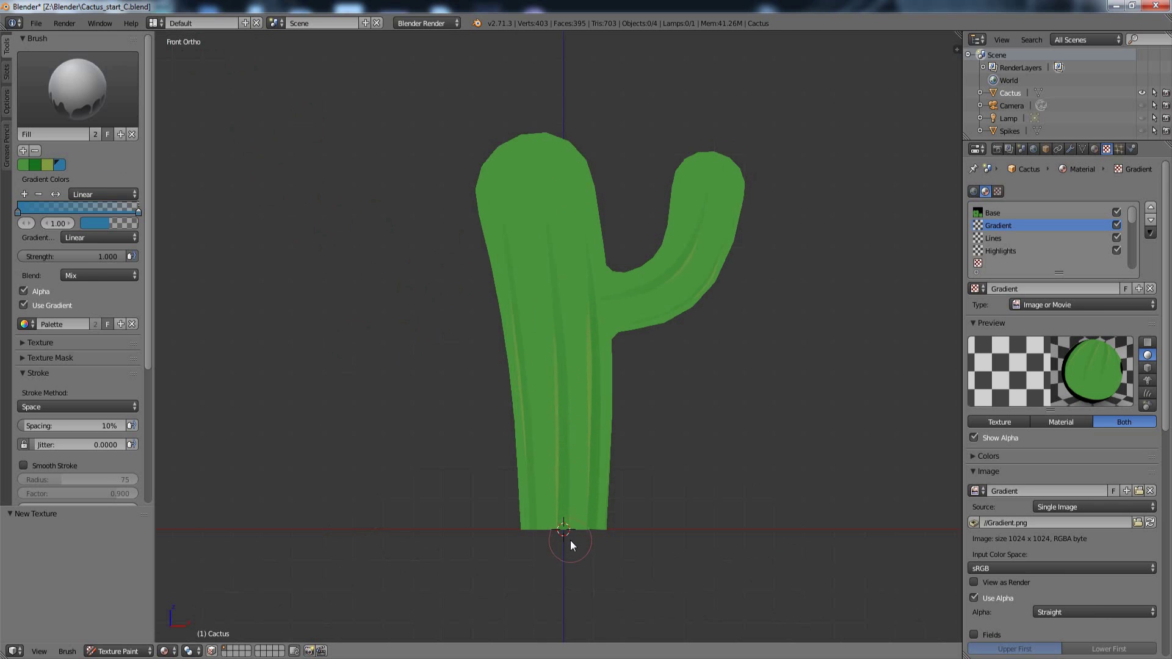
Step: Try a linear gradient fill upward from the lower trunk to about mid-height, and undo it
{"action": "left_click_drag", "start_coordinate": [568, 464], "coordinate": [544, 371]}
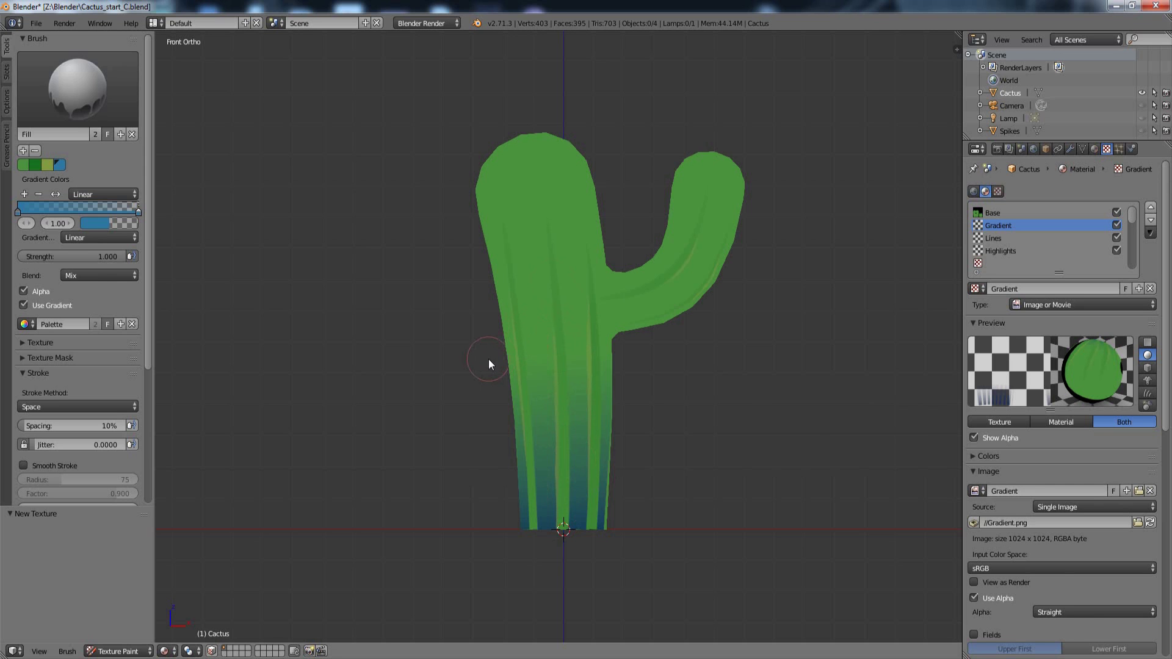
{"action": "key", "text": "ctrl+z"}
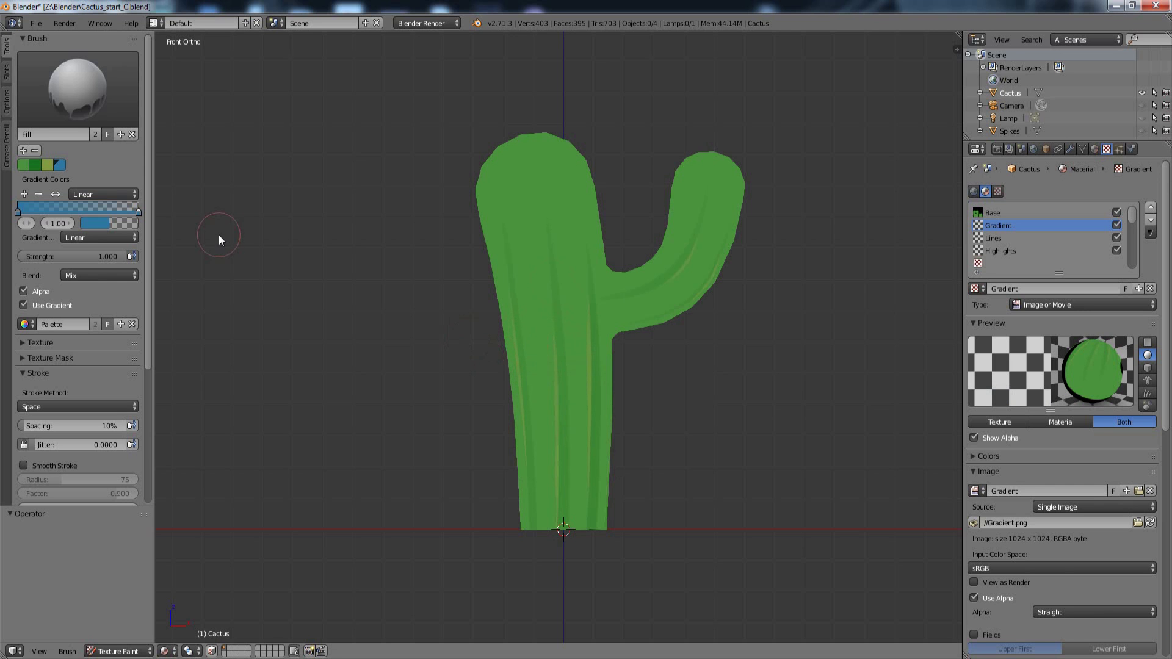
Step: Turn off the stencil mask for texture painting and set the Fill brush strength to 0.3
{"action": "left_click", "coordinate": [8, 74]}
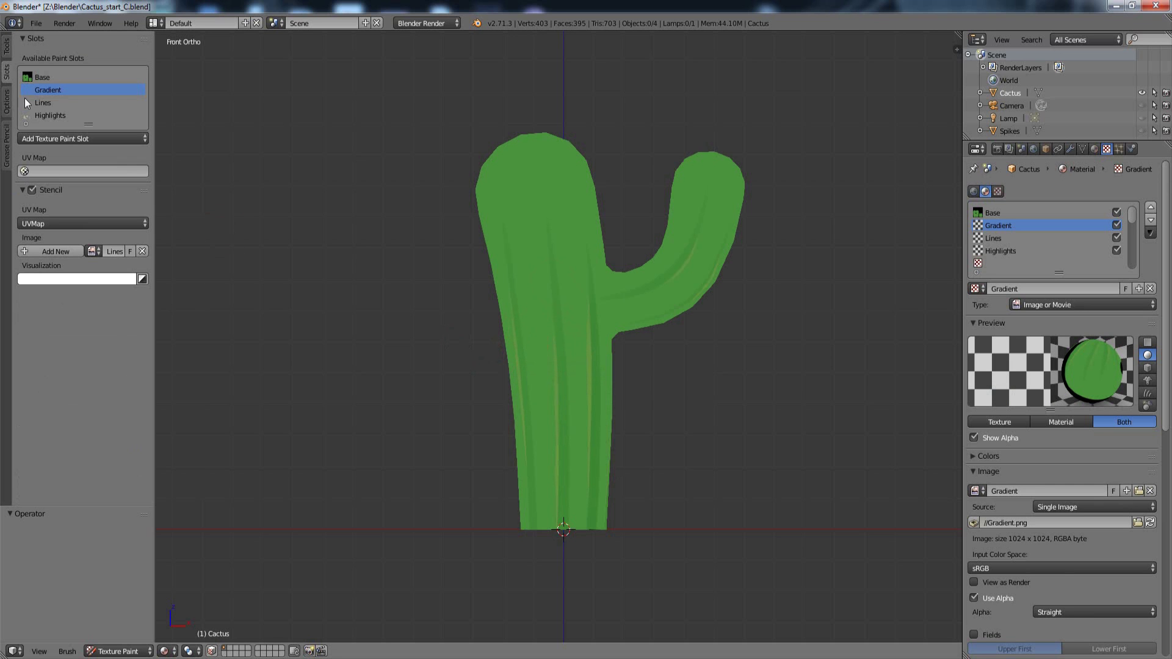
{"action": "left_click", "coordinate": [39, 190]}
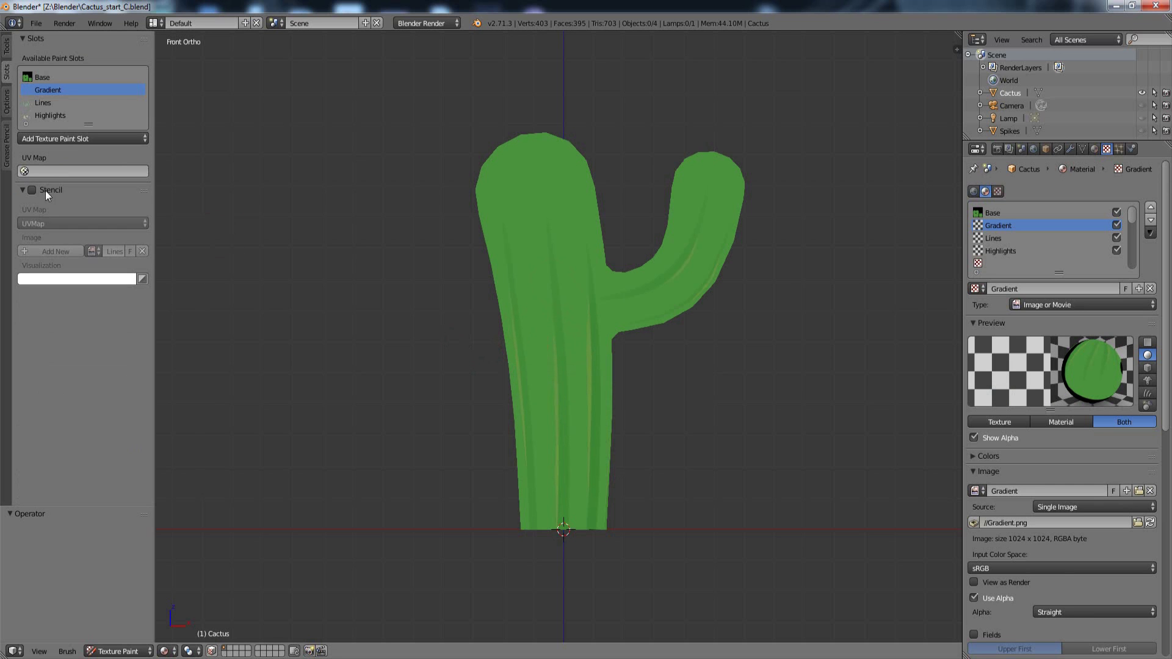
{"action": "left_click", "coordinate": [7, 50]}
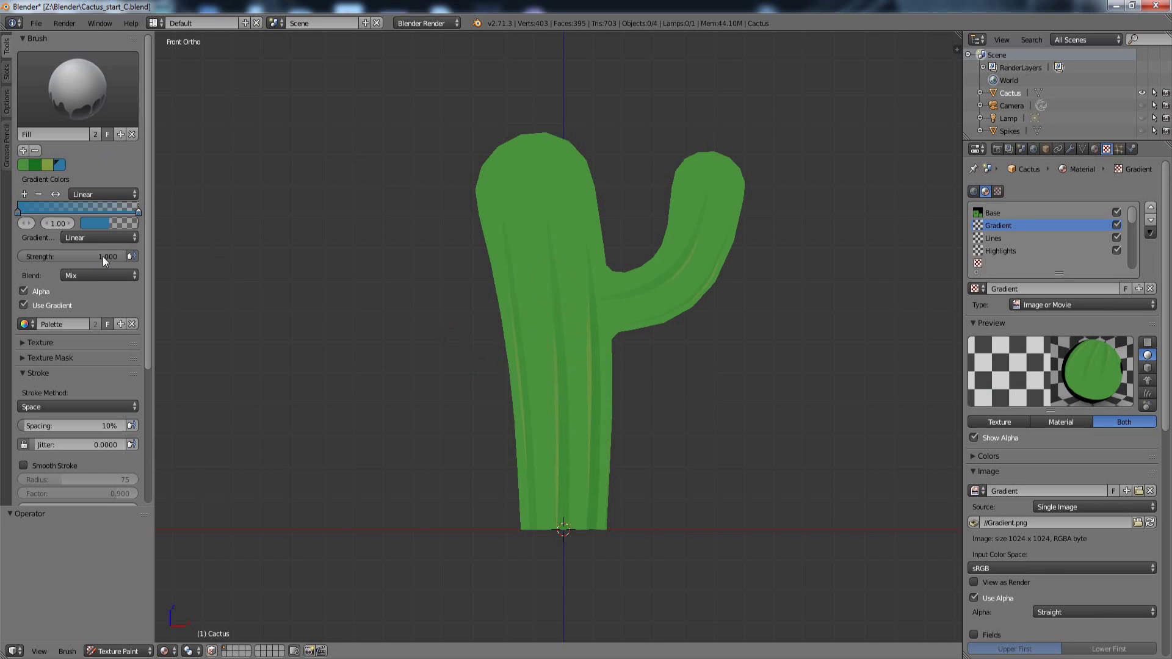
{"action": "left_click", "coordinate": [80, 257]}
{"action": "type", "text": "0.3"}
{"action": "key", "text": "Return"}
Step: Try several linear gradient fills upward along the lower trunk, ending at different heights around the middle, and undo each one
{"action": "left_click_drag", "start_coordinate": [570, 470], "coordinate": [562, 380]}
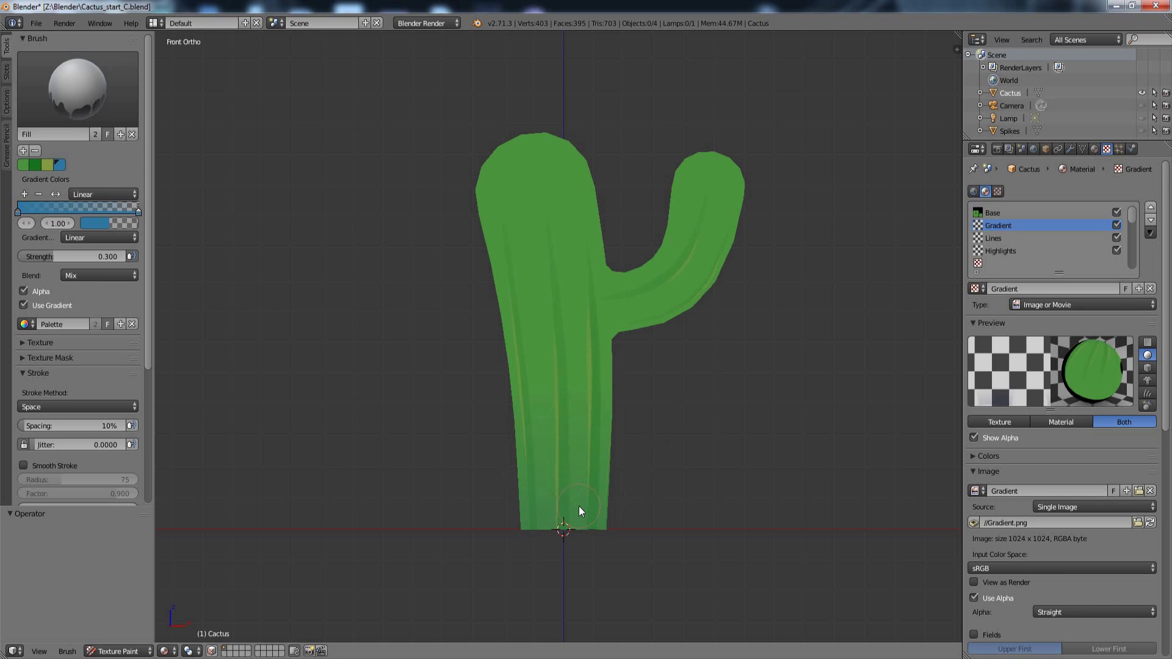
{"action": "left_click_drag", "start_coordinate": [573, 536], "coordinate": [562, 364]}
{"action": "key", "text": "ctrl+z"}
{"action": "left_click_drag", "start_coordinate": [573, 535], "coordinate": [565, 348]}
{"action": "key", "text": "ctrl+z"}
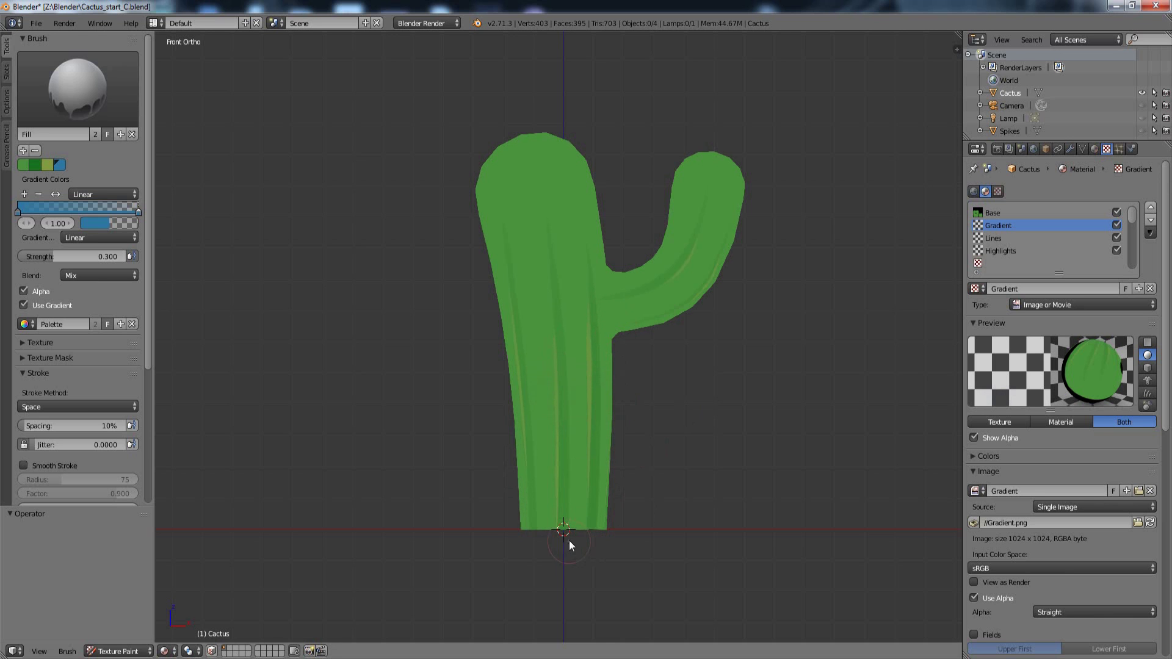
{"action": "left_click_drag", "start_coordinate": [570, 541], "coordinate": [562, 398]}
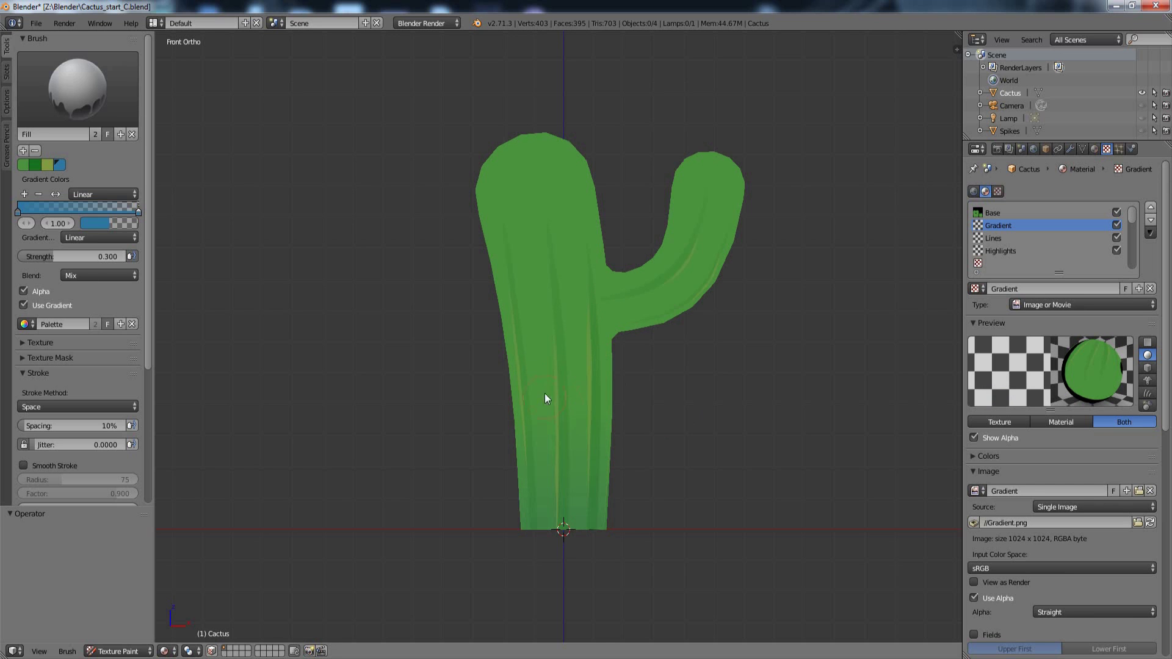
{"action": "key", "text": "ctrl+z"}
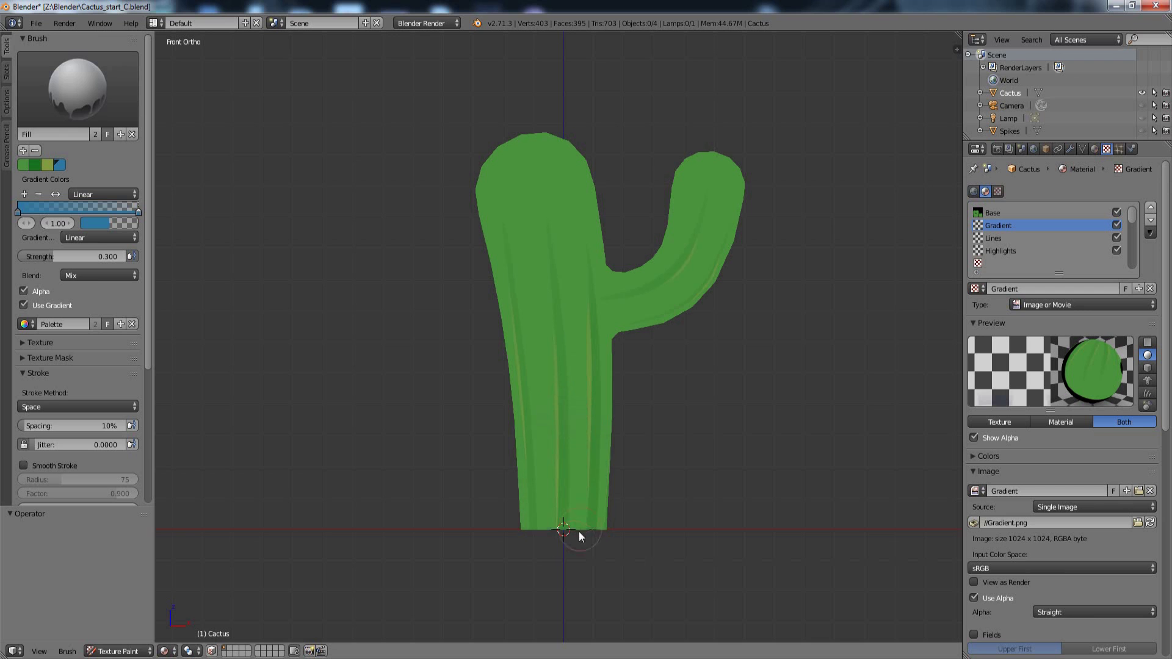
Step: Fill the Gradient texture with the blue gradient from just below the trunk's base up to just below the arm joint
{"action": "left_click_drag", "start_coordinate": [573, 535], "coordinate": [569, 362]}
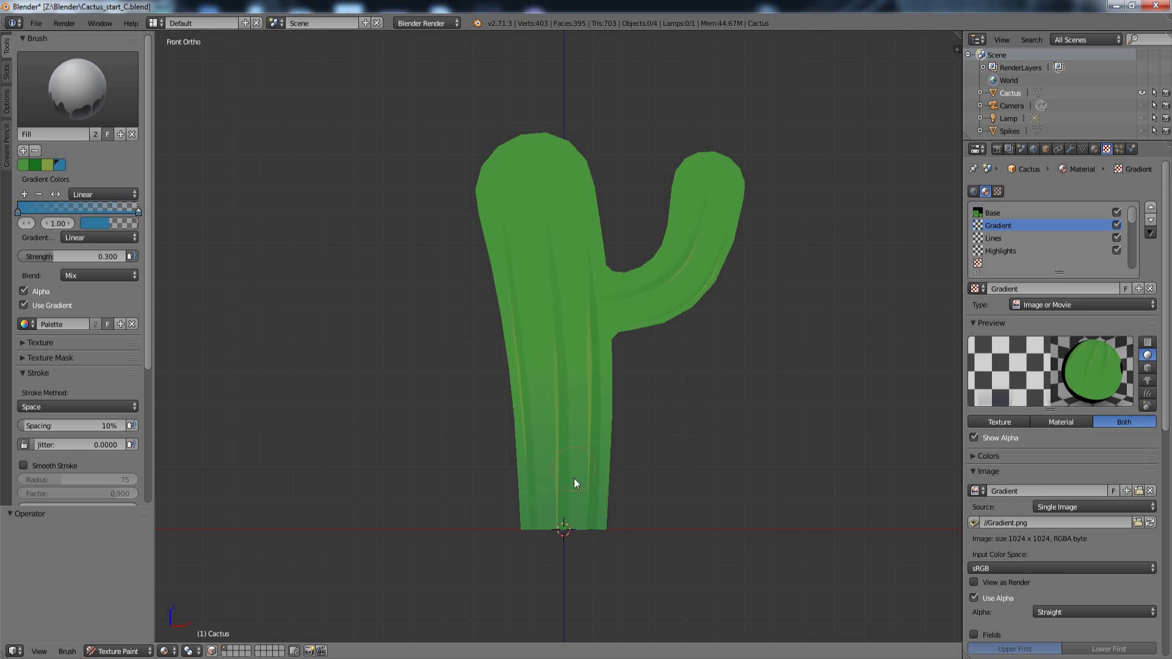
{"action": "middle_click_drag", "start_coordinate": [729, 435], "coordinate": [649, 367]}
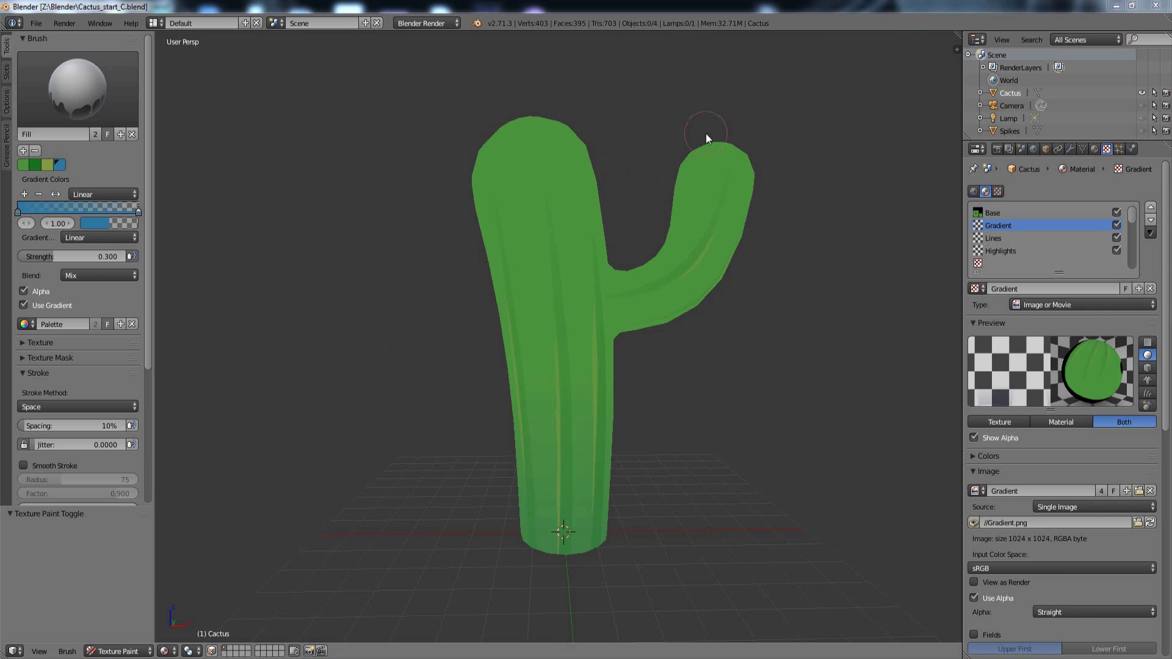
Step: Add a texture in the empty slot below Highlights, give it a new transparent image named GradientB, and show alpha in its preview
{"action": "left_click", "coordinate": [992, 263]}
{"action": "left_click", "coordinate": [1004, 291]}
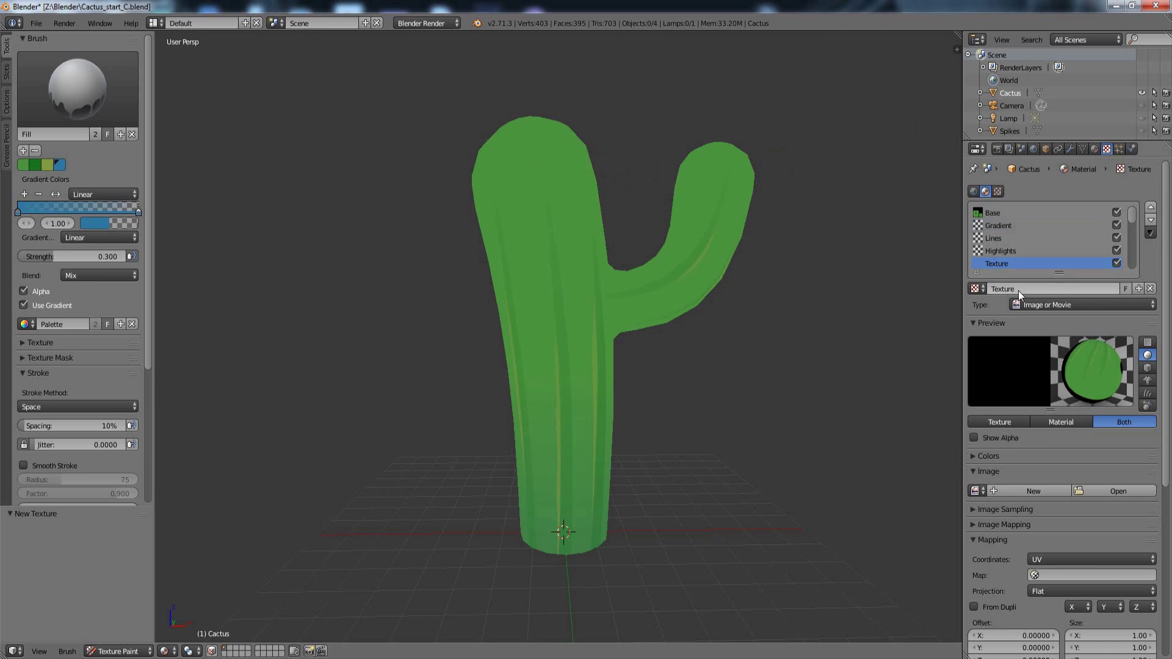
{"action": "left_click", "coordinate": [1001, 492]}
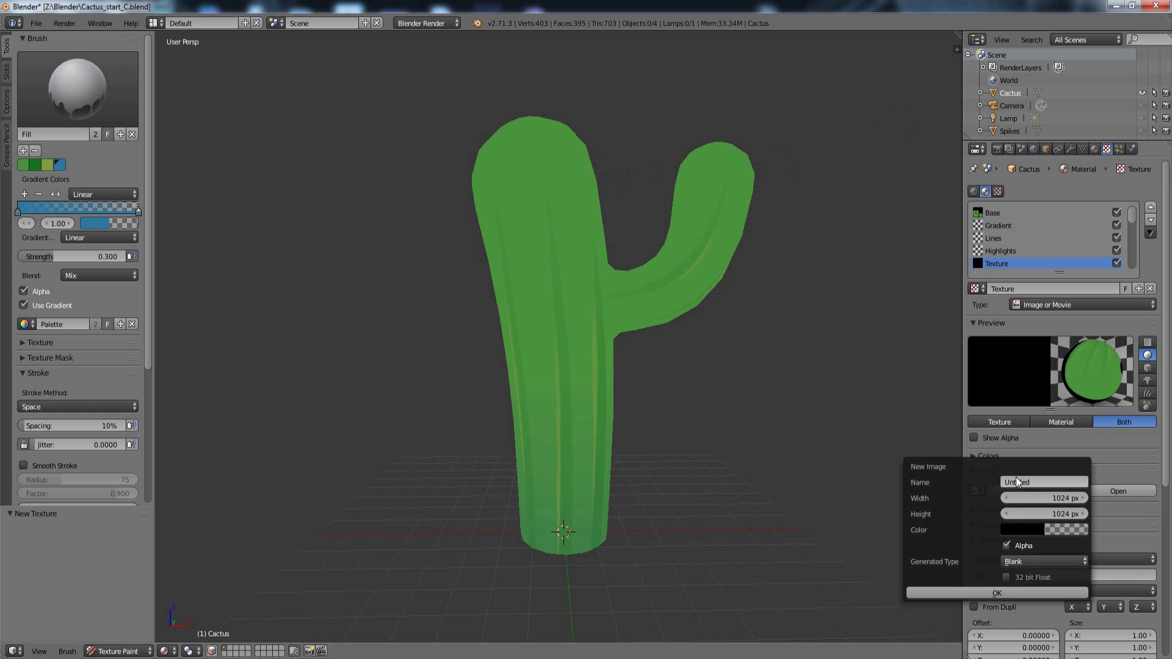
{"action": "left_click", "coordinate": [1016, 480]}
{"action": "type", "text": "GradientB"}
{"action": "key", "text": "Return"}
{"action": "left_click", "coordinate": [1039, 530]}
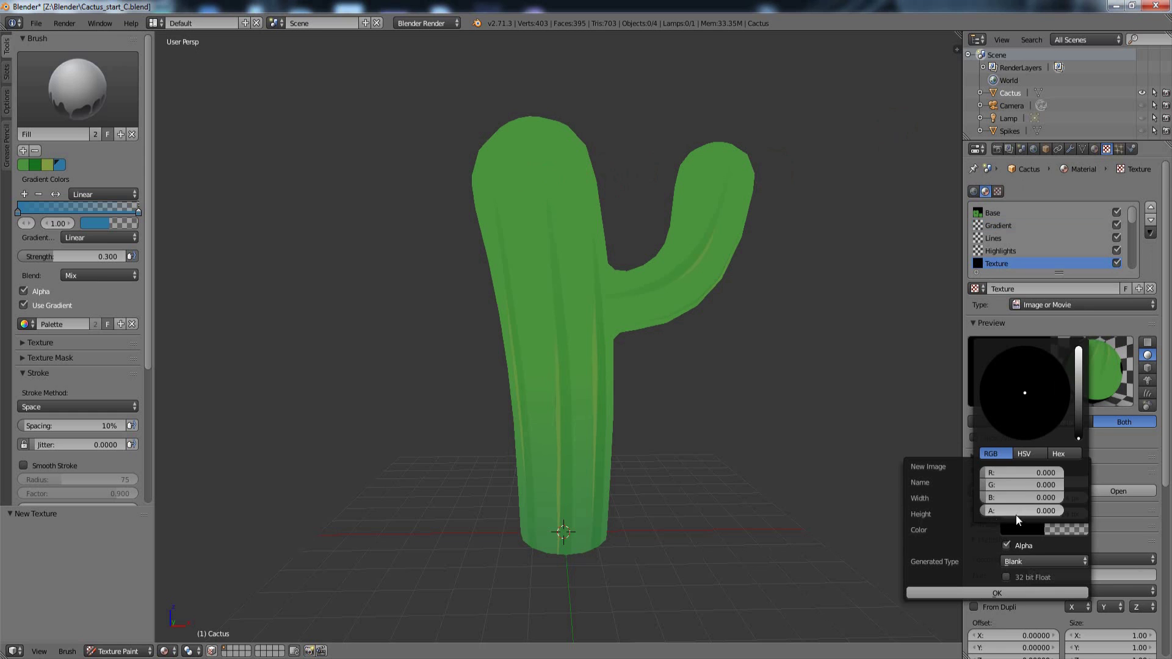
{"action": "left_click", "coordinate": [1010, 594]}
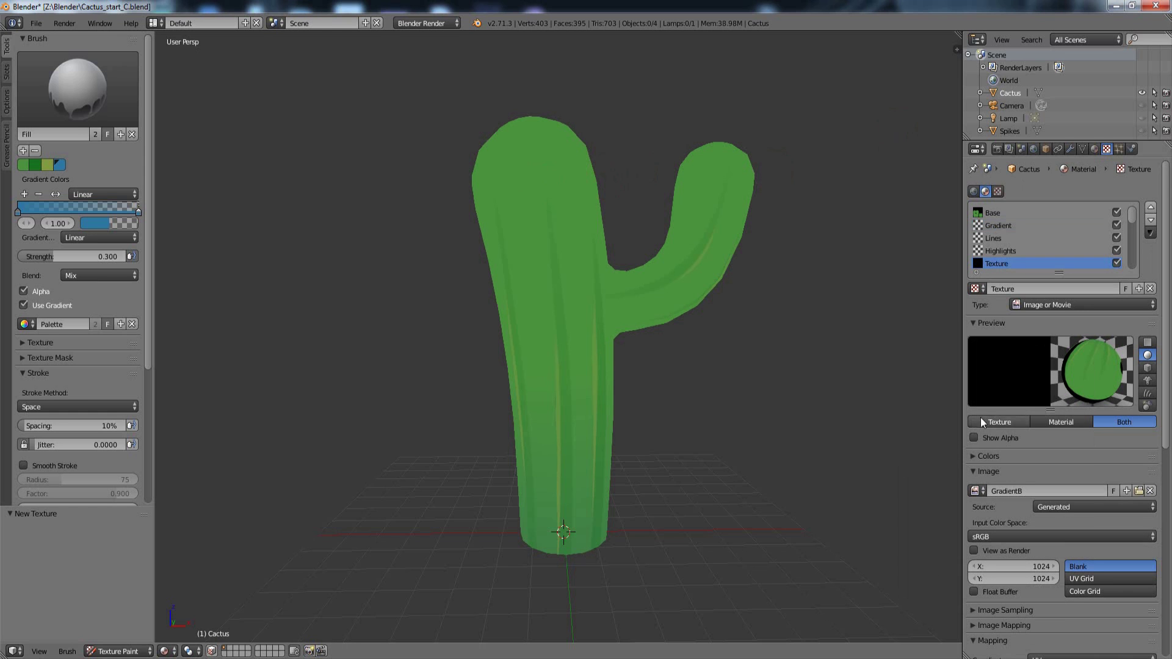
{"action": "left_click", "coordinate": [974, 439]}
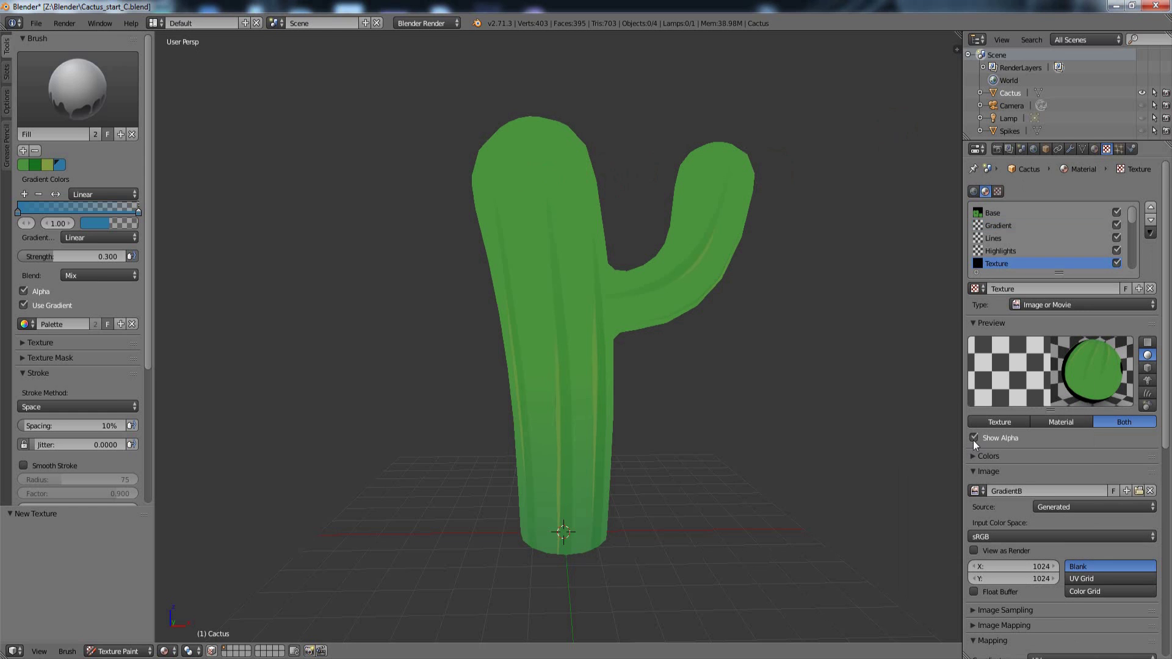
Step: Rename the new texture GradientB and move it up the texture list to sit between Gradient and Lines
{"action": "double_click", "coordinate": [994, 264]}
{"action": "type", "text": "GradientB"}
{"action": "left_click", "coordinate": [6, 72]}
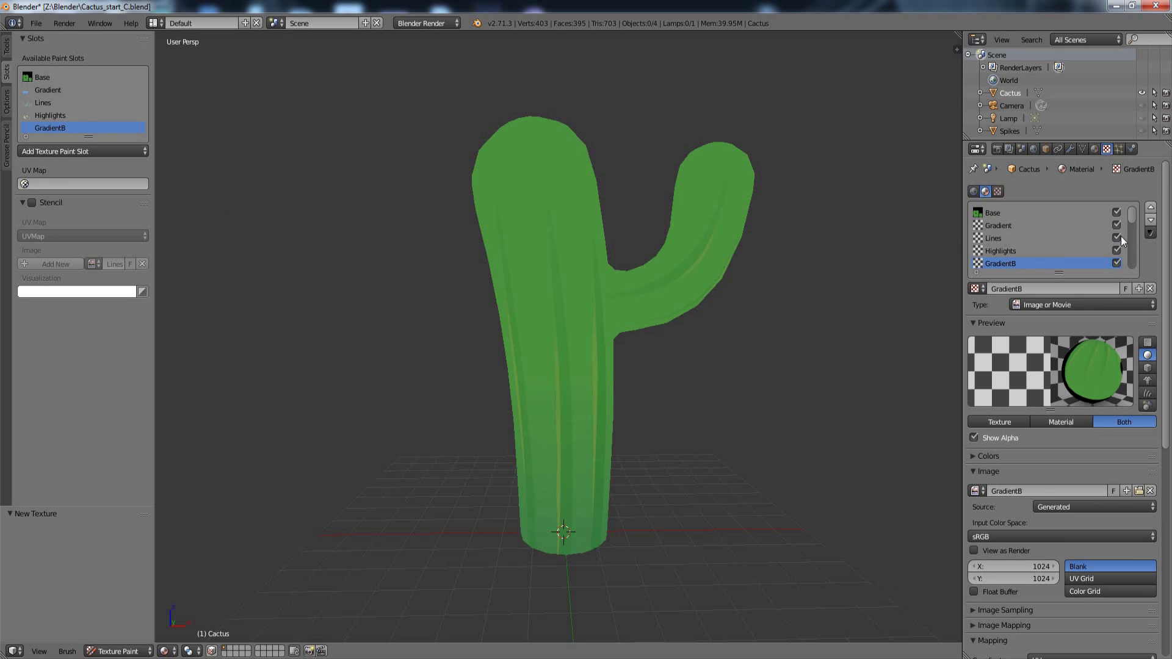
{"action": "left_click", "coordinate": [1150, 207]}
{"action": "left_click", "coordinate": [1151, 207]}
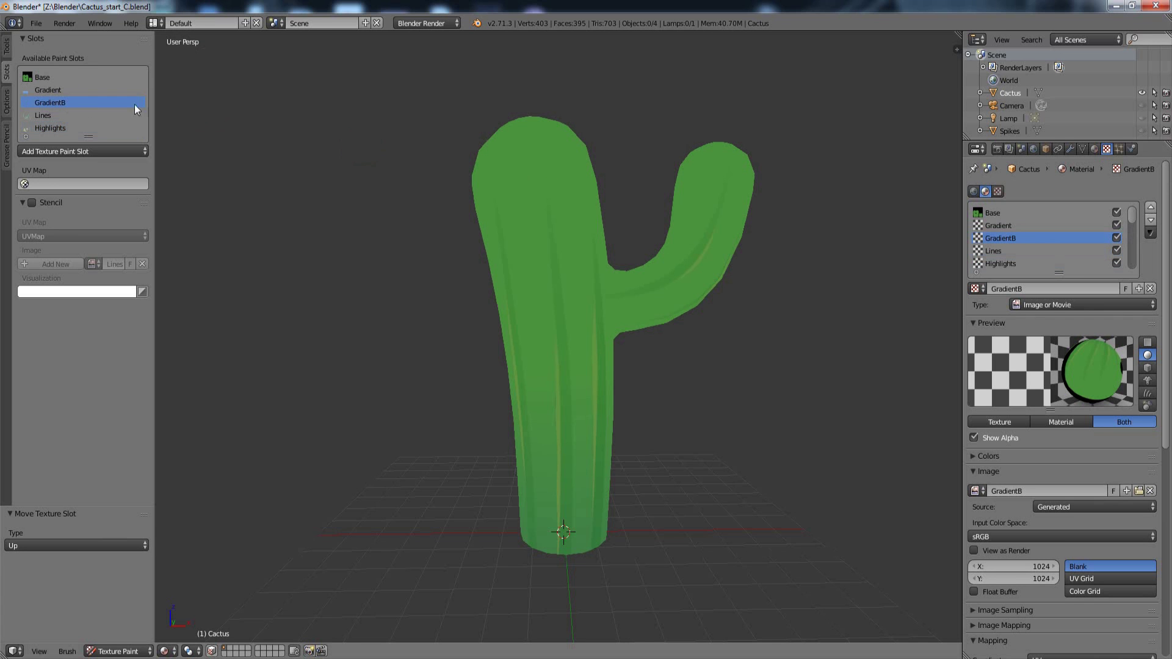
Step: Apply the palette's olive green to the gradient's end stop, brighten it to a light yellow-green, and store that colour in the palette
{"action": "left_click", "coordinate": [10, 47]}
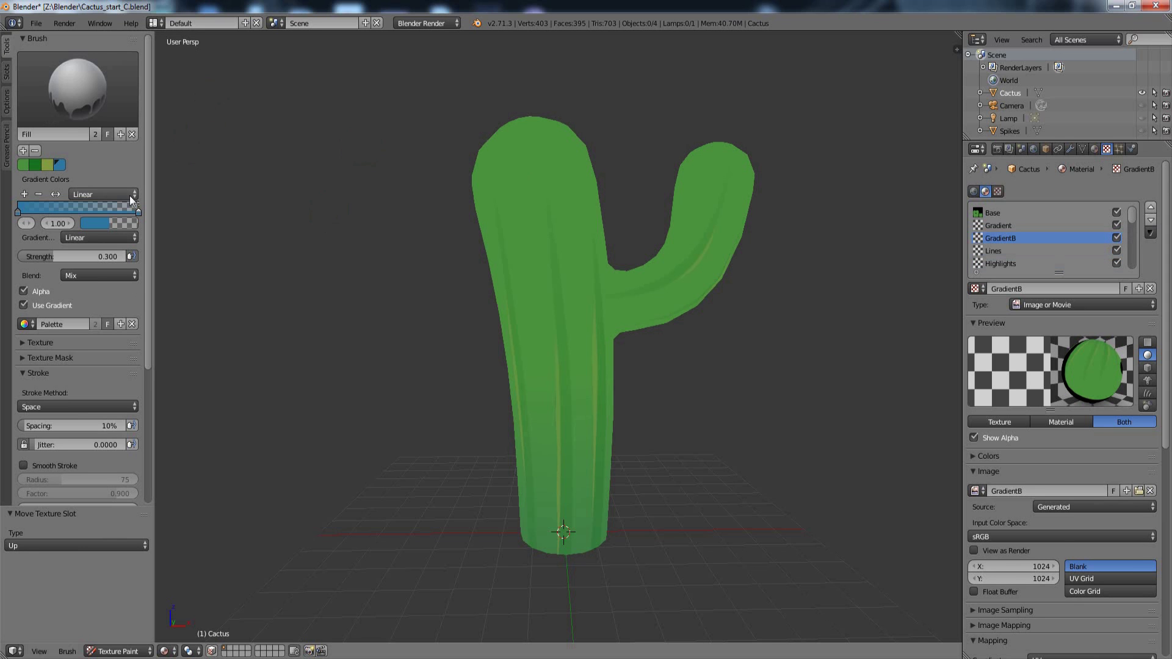
{"action": "left_click", "coordinate": [48, 166]}
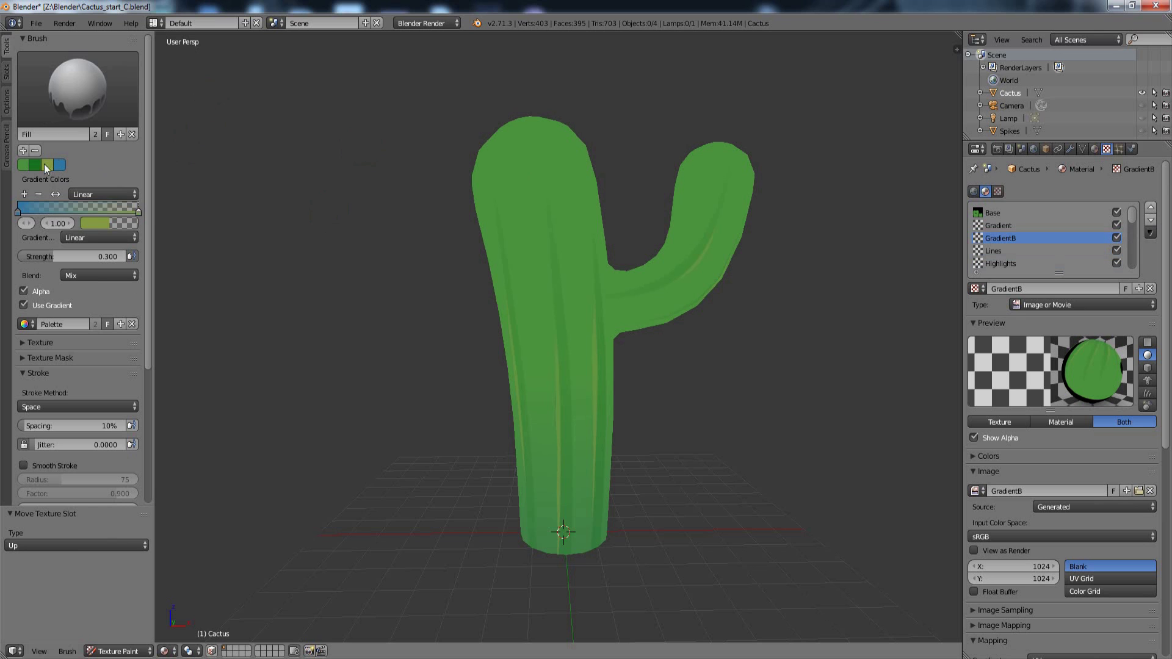
{"action": "left_click", "coordinate": [93, 222]}
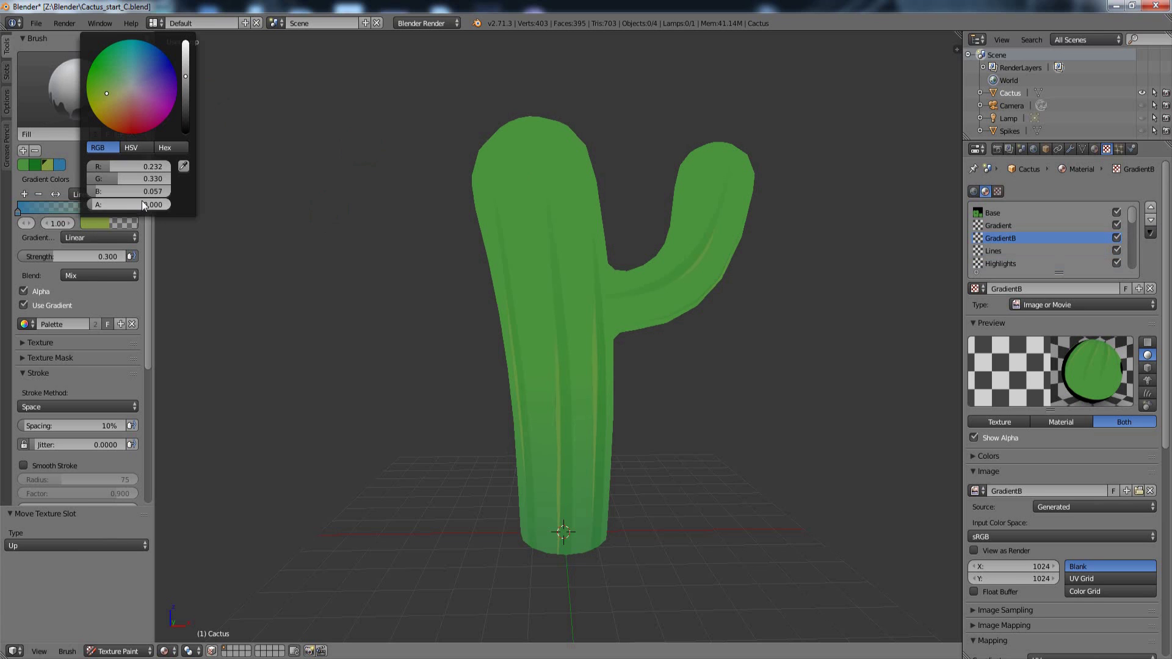
{"action": "left_click_drag", "start_coordinate": [188, 75], "coordinate": [189, 58]}
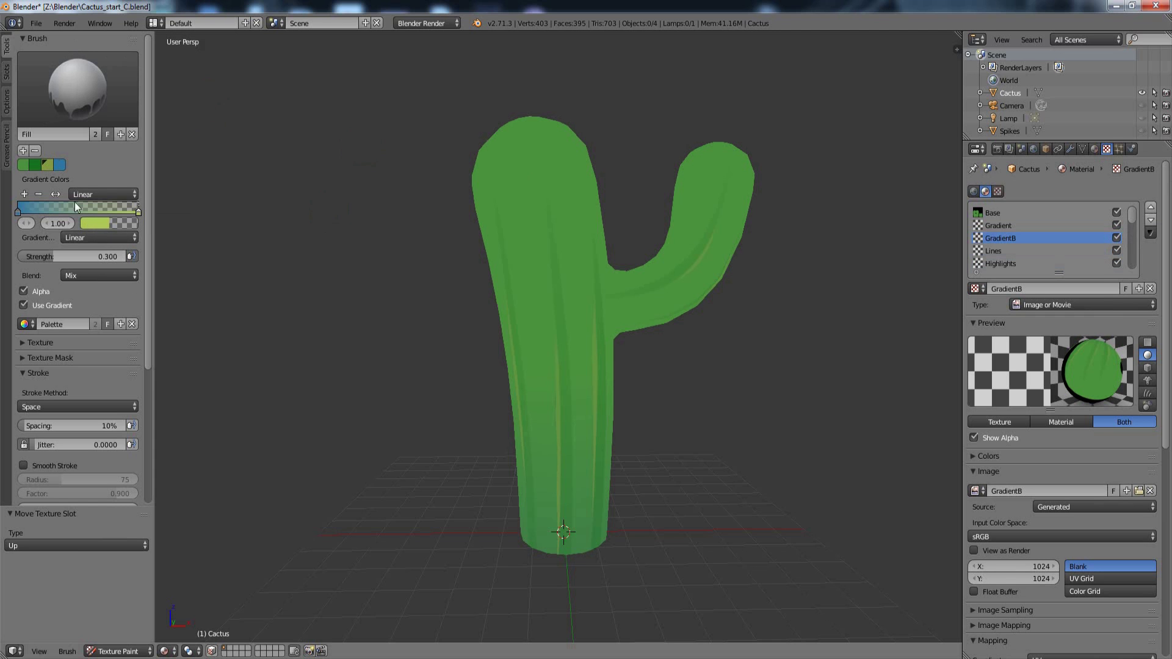
{"action": "left_click", "coordinate": [23, 150]}
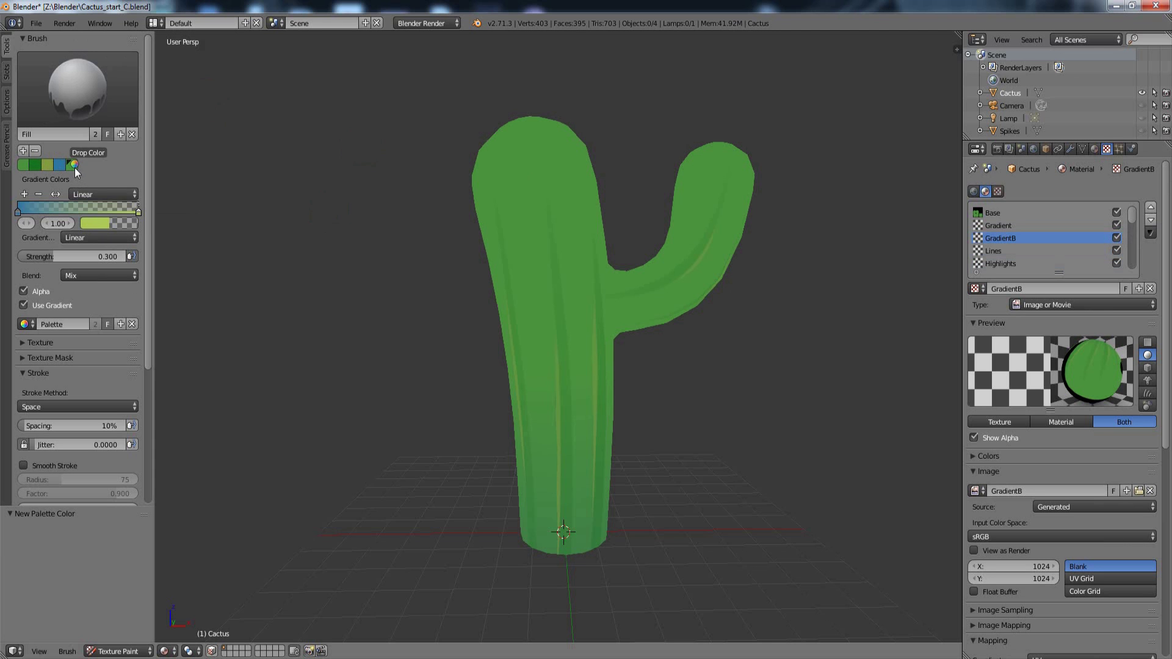
{"action": "left_click_drag", "start_coordinate": [75, 171], "coordinate": [73, 170]}
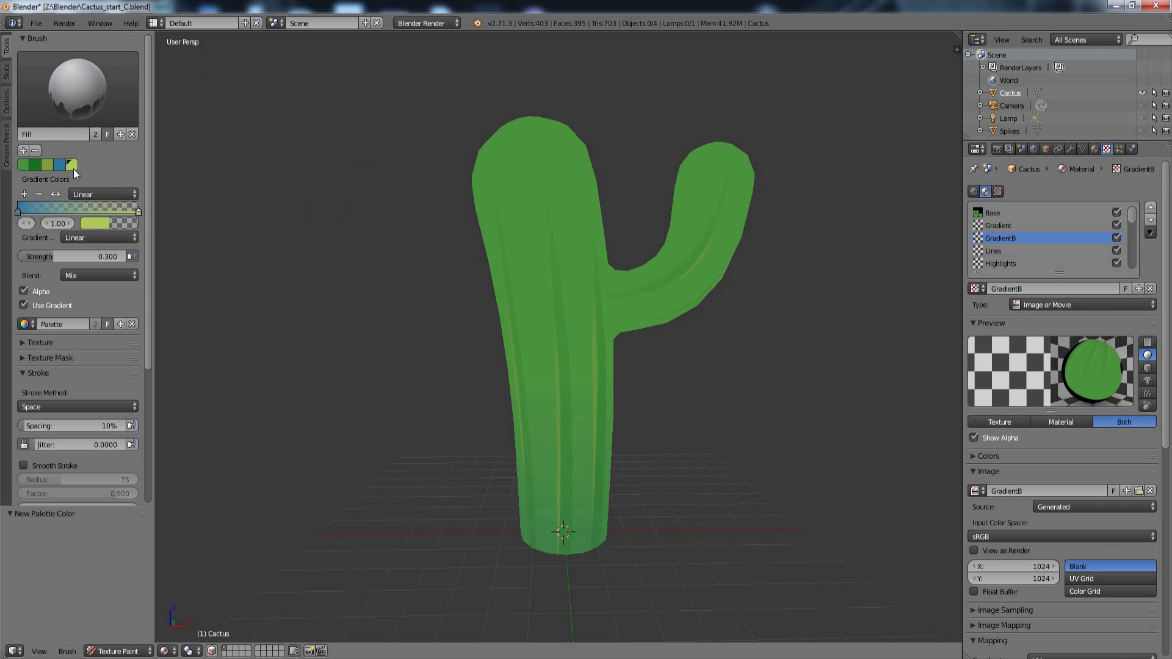
Step: Apply the light yellow-green palette colour to the gradient's start stop, and view the cactus from the front
{"action": "left_click", "coordinate": [17, 212]}
{"action": "left_click", "coordinate": [72, 165]}
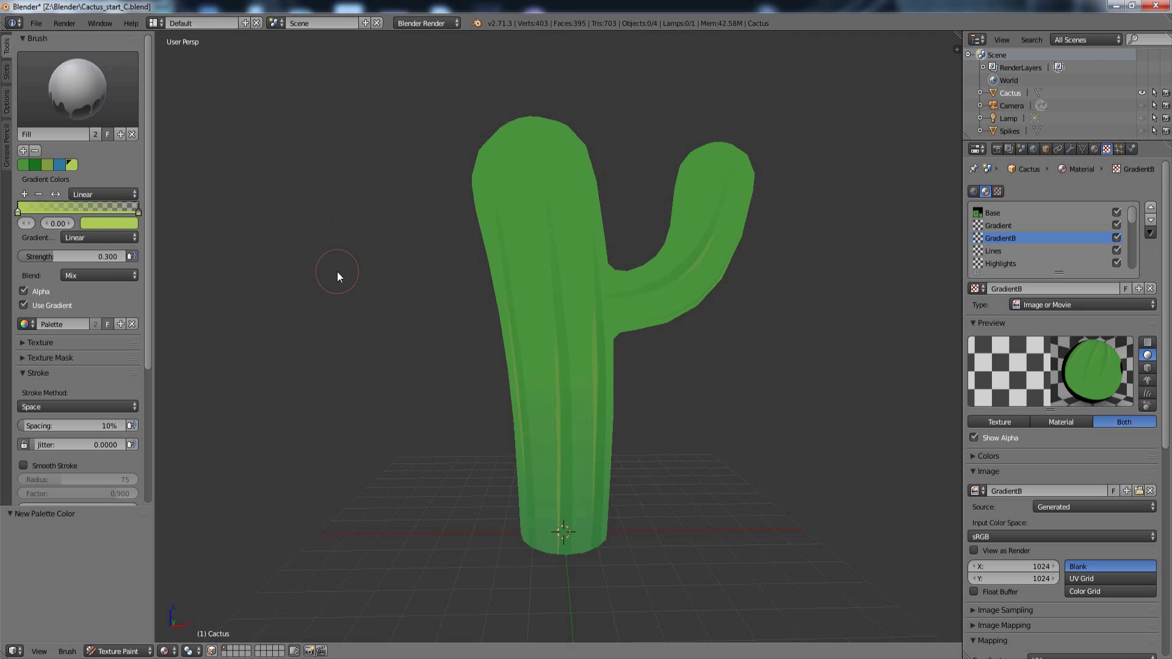
{"action": "middle_click_drag", "start_coordinate": [337, 272], "coordinate": [347, 264]}
{"action": "key", "text": "KP_1"}
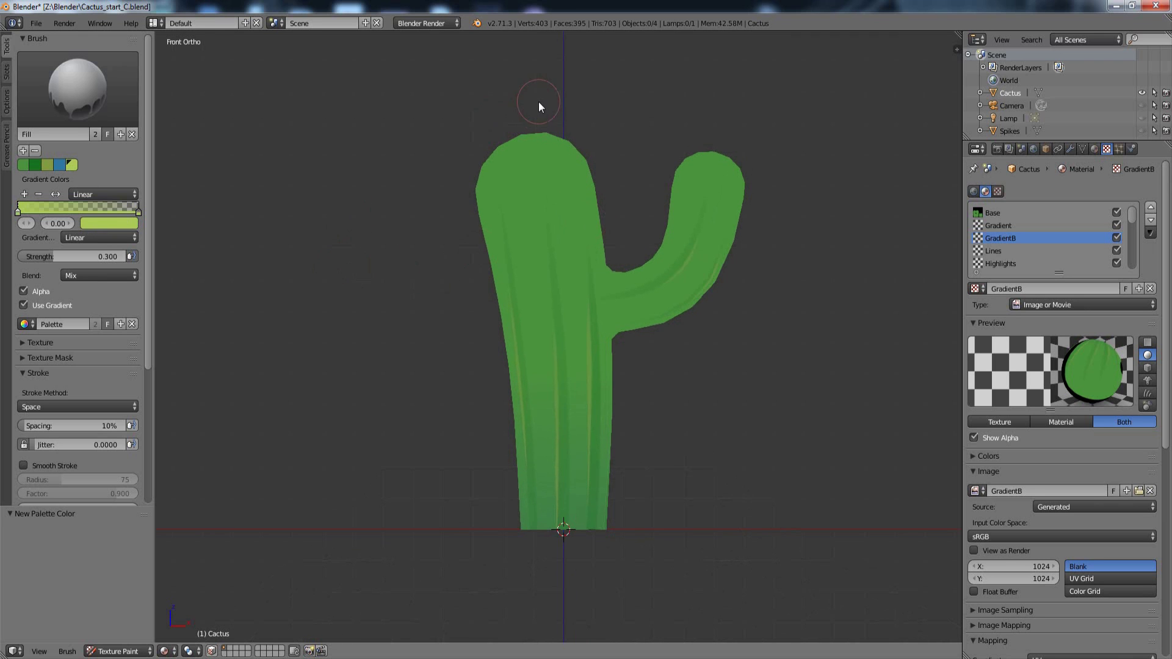
Step: Try linear gradient fills from above the trunk's top down to about the arm joint, raising the brush strength to 1.0
{"action": "left_click_drag", "start_coordinate": [536, 96], "coordinate": [553, 292]}
{"action": "left_click_drag", "start_coordinate": [54, 258], "coordinate": [145, 259]}
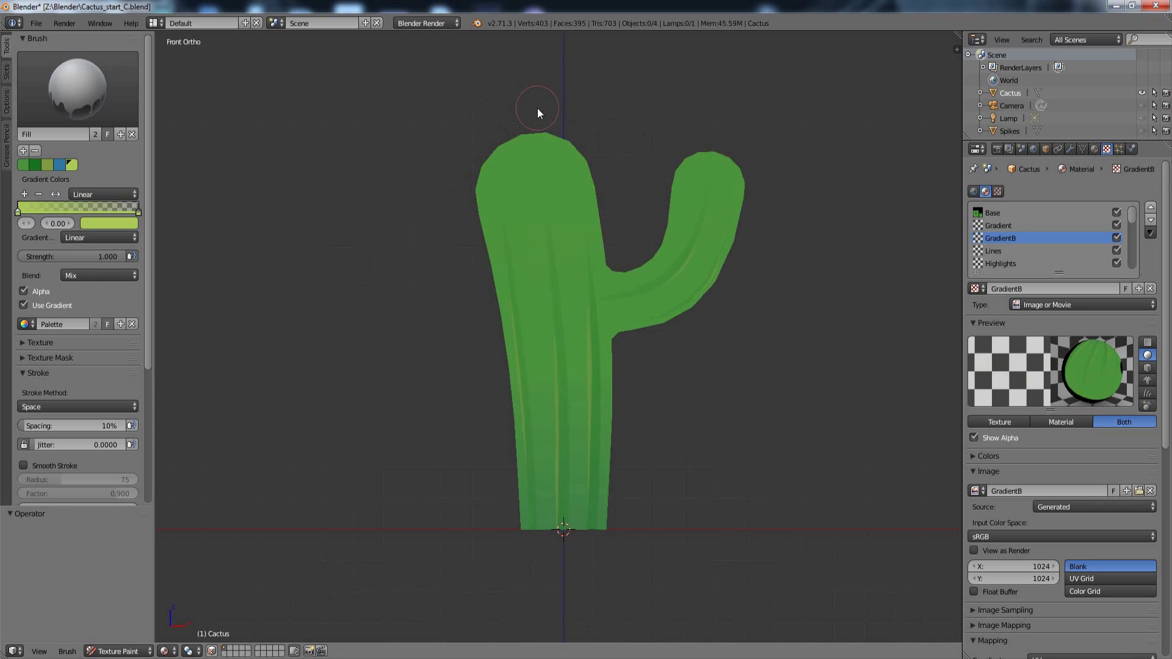
{"action": "left_click_drag", "start_coordinate": [540, 102], "coordinate": [554, 273]}
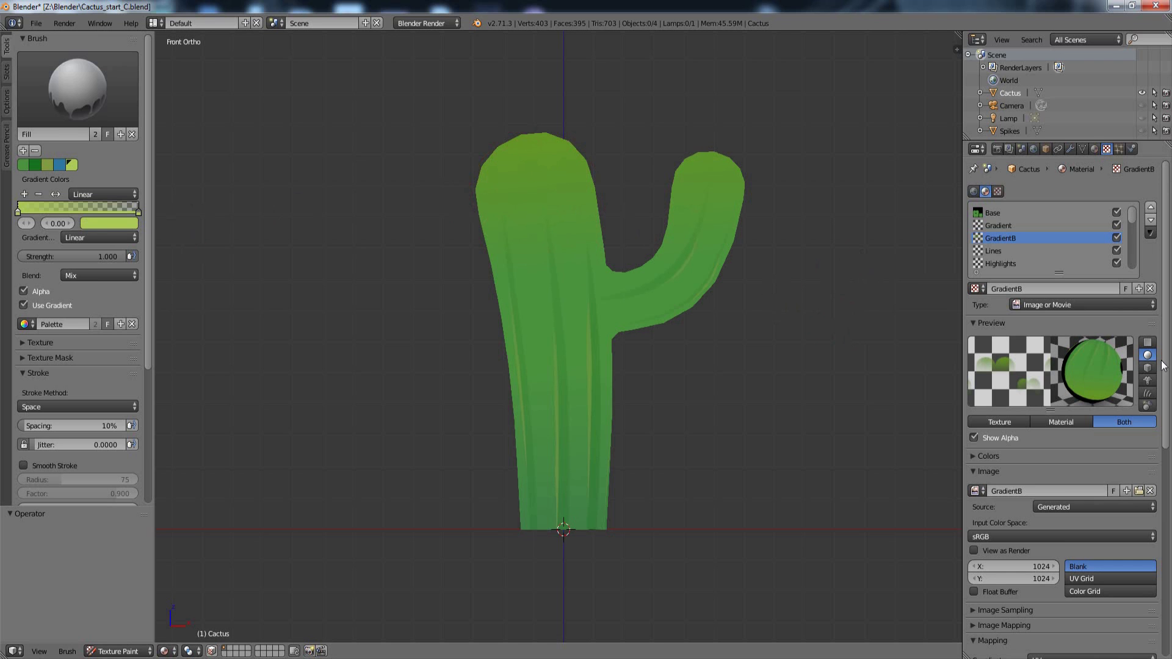
Step: Set the blend mode in the GradientB texture's influence settings to Screen
{"action": "left_click_drag", "start_coordinate": [1166, 365], "coordinate": [1042, 574]}
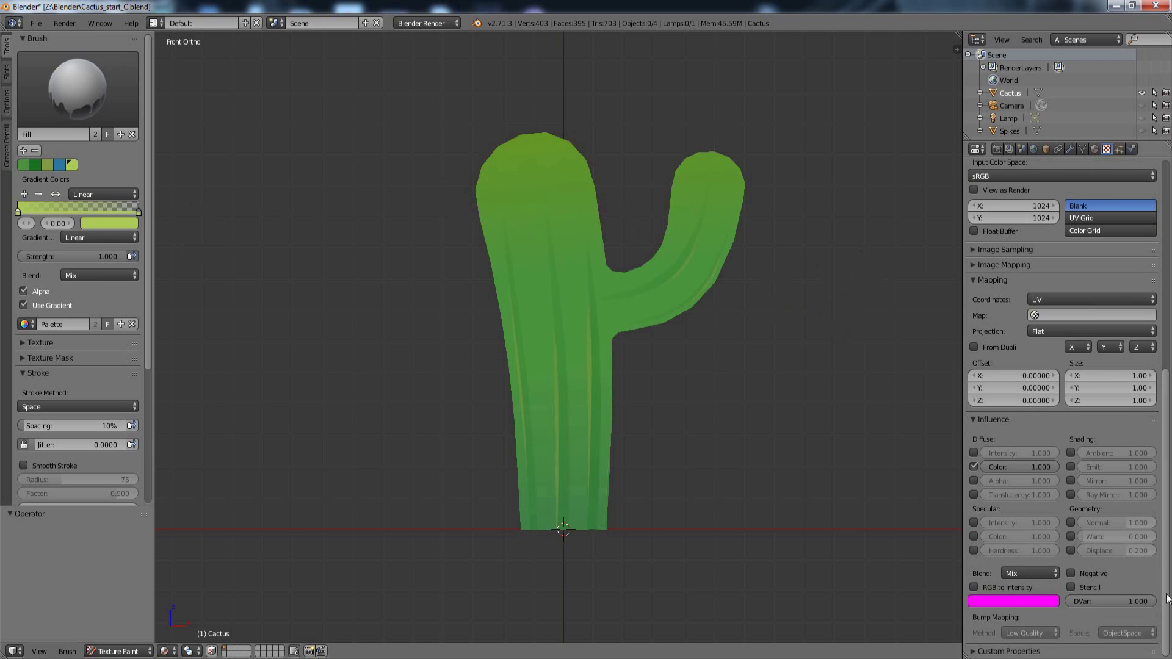
{"action": "left_click", "coordinate": [1031, 573]}
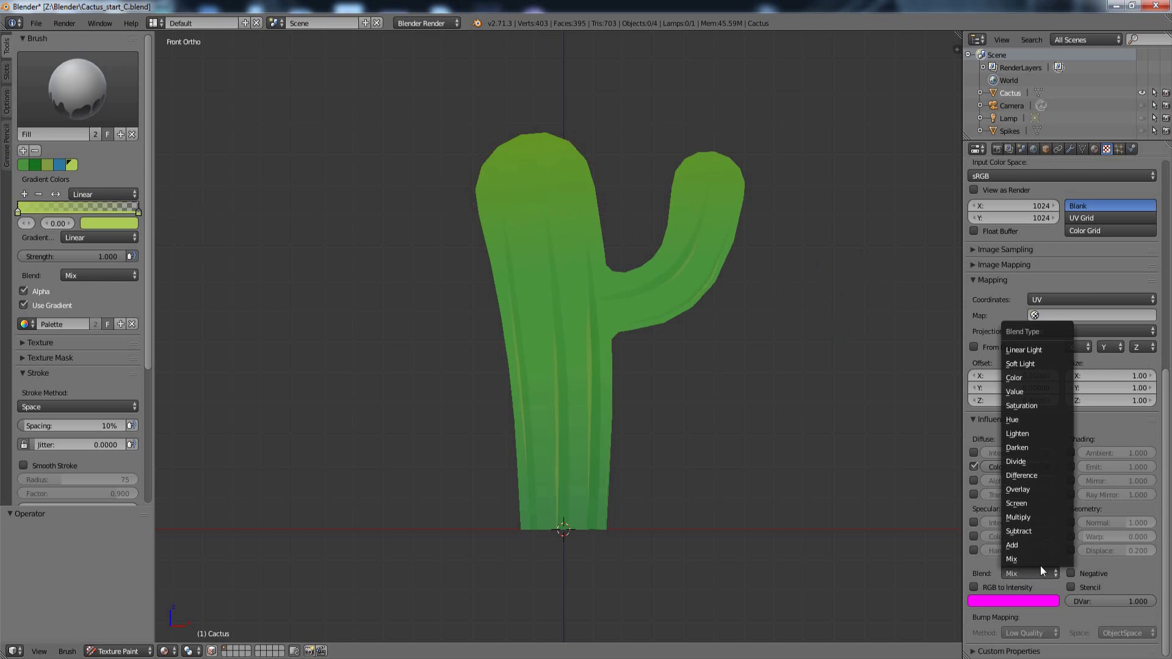
{"action": "left_click", "coordinate": [1029, 503]}
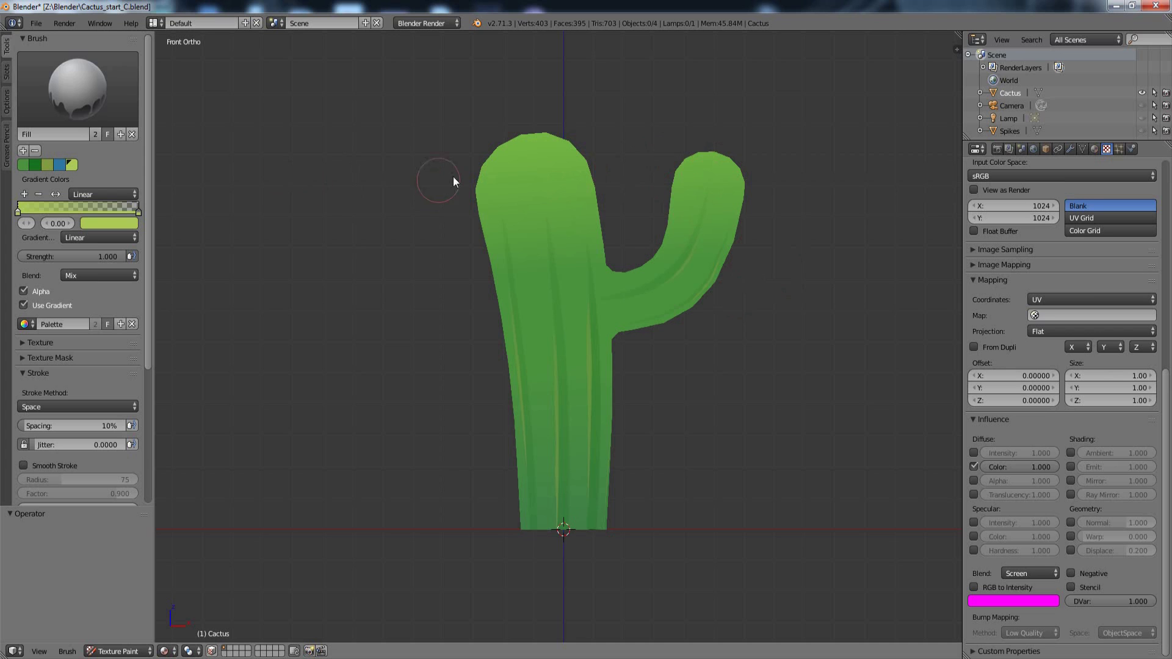
Step: Undo the last fill and redo the gradient at strength 0.503, from well above the cactus down into the upper trunk
{"action": "key", "text": "ctrl+z"}
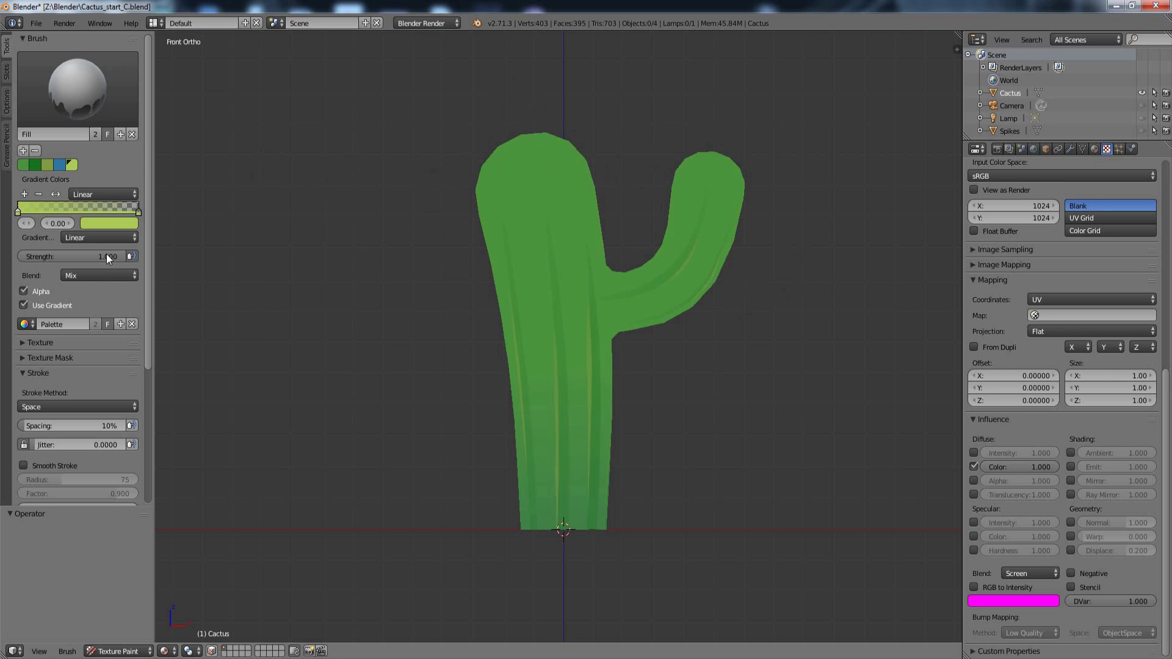
{"action": "left_click_drag", "start_coordinate": [107, 257], "coordinate": [55, 254]}
{"action": "left_click_drag", "start_coordinate": [553, 149], "coordinate": [562, 206]}
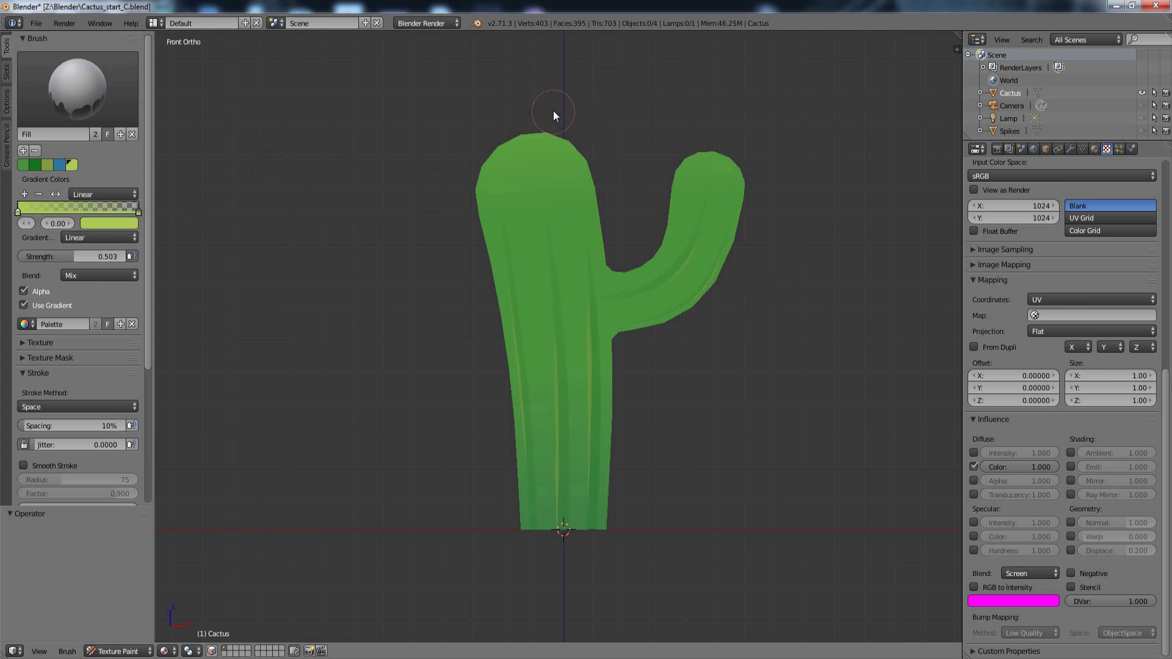
{"action": "key", "text": "ctrl+z"}
{"action": "left_click_drag", "start_coordinate": [536, 78], "coordinate": [549, 210]}
Step: Inspect the cactus from the other side and switch off the GradientB texture to compare the look without it
{"action": "middle_click_drag", "start_coordinate": [840, 200], "coordinate": [571, 225]}
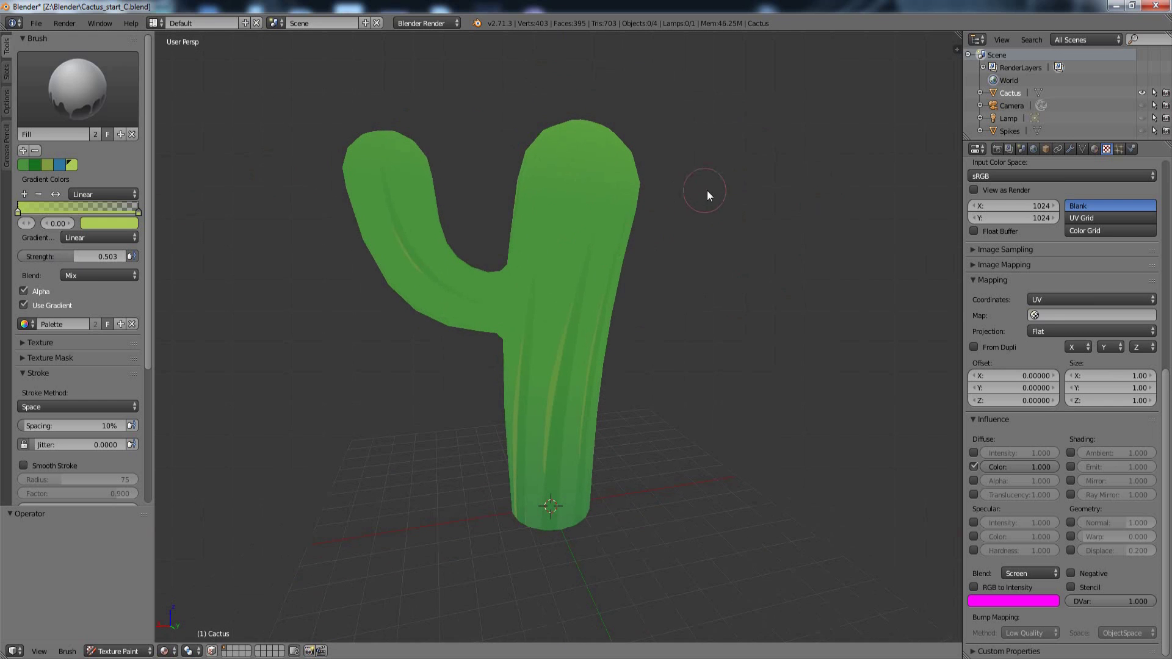
{"action": "middle_click_drag", "start_coordinate": [717, 193], "coordinate": [720, 212]}
{"action": "scroll", "coordinate": [737, 197], "scroll_direction": "down", "scroll_amount": 1}
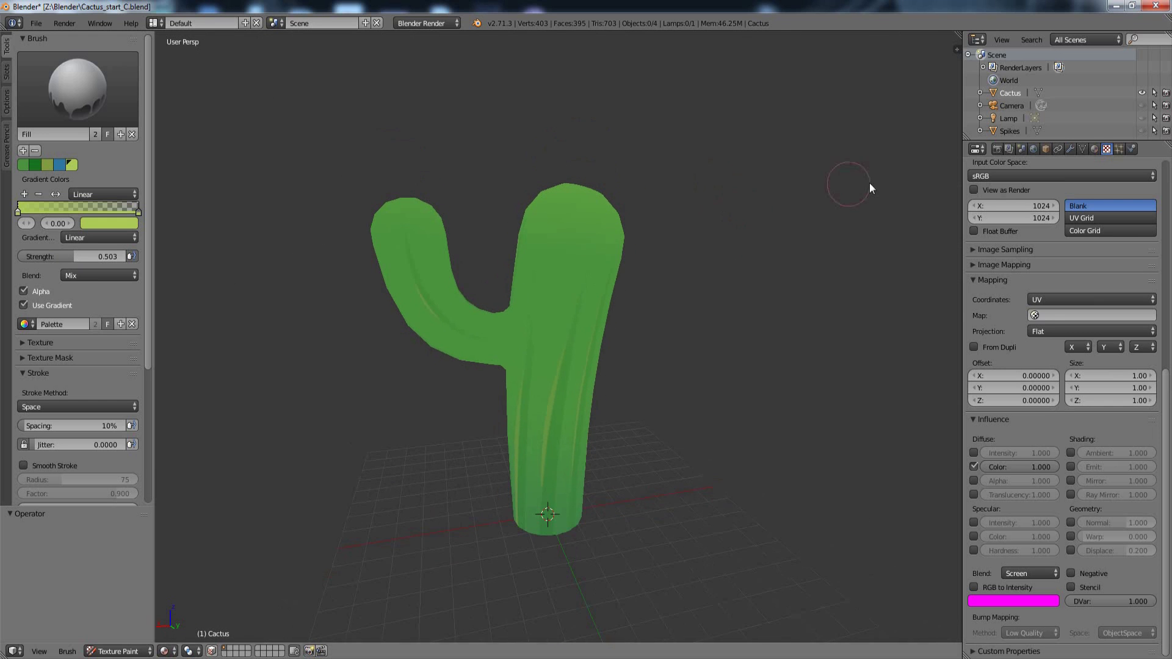
{"action": "scroll", "coordinate": [1169, 396], "scroll_direction": "up", "scroll_amount": 10}
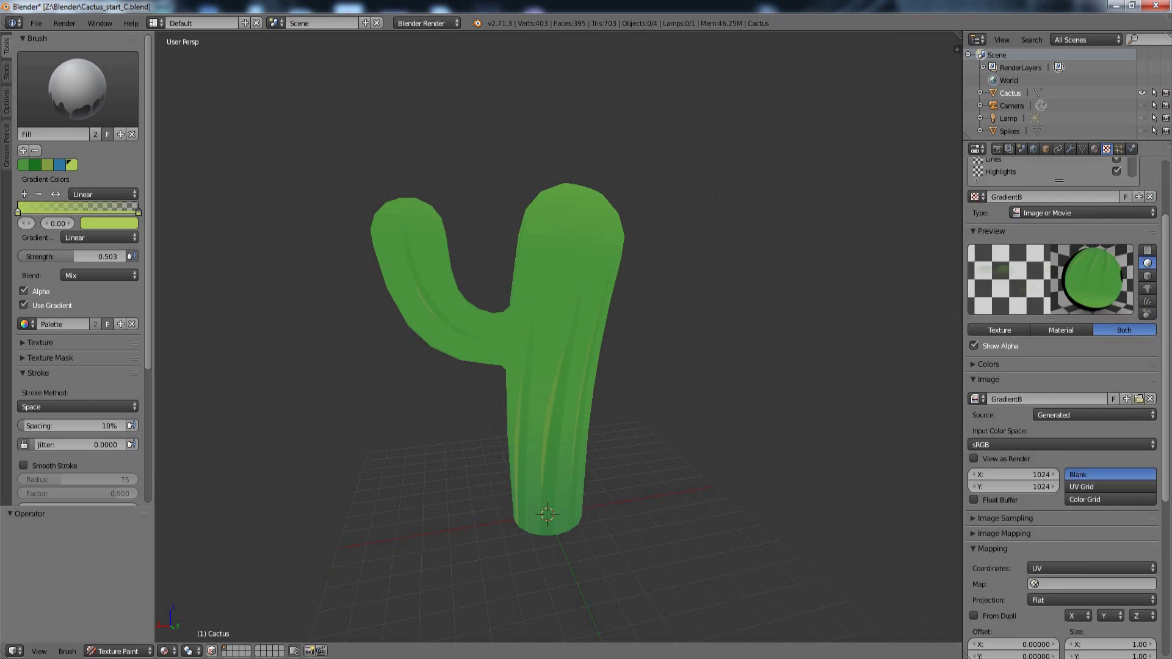
{"action": "left_click", "coordinate": [1117, 236]}
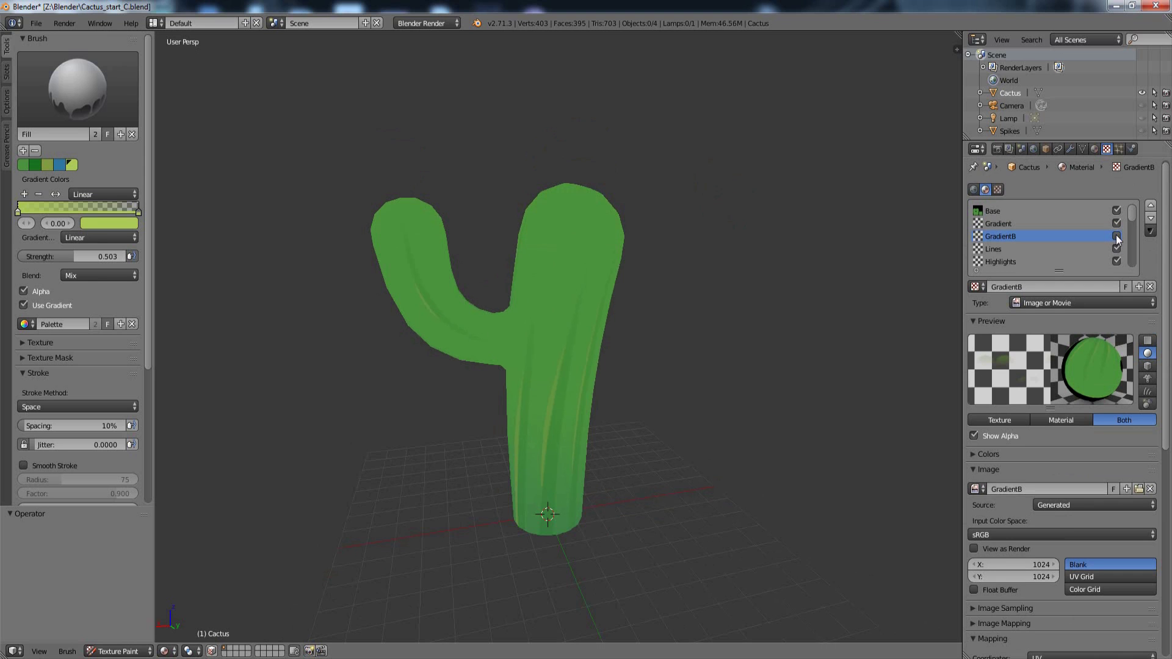
Step: Toggle the GradientB texture to compare its effect on the cactus, leaving it enabled
{"action": "left_click", "coordinate": [1117, 236]}
{"action": "left_click", "coordinate": [1118, 236]}
{"action": "left_click", "coordinate": [1118, 237]}
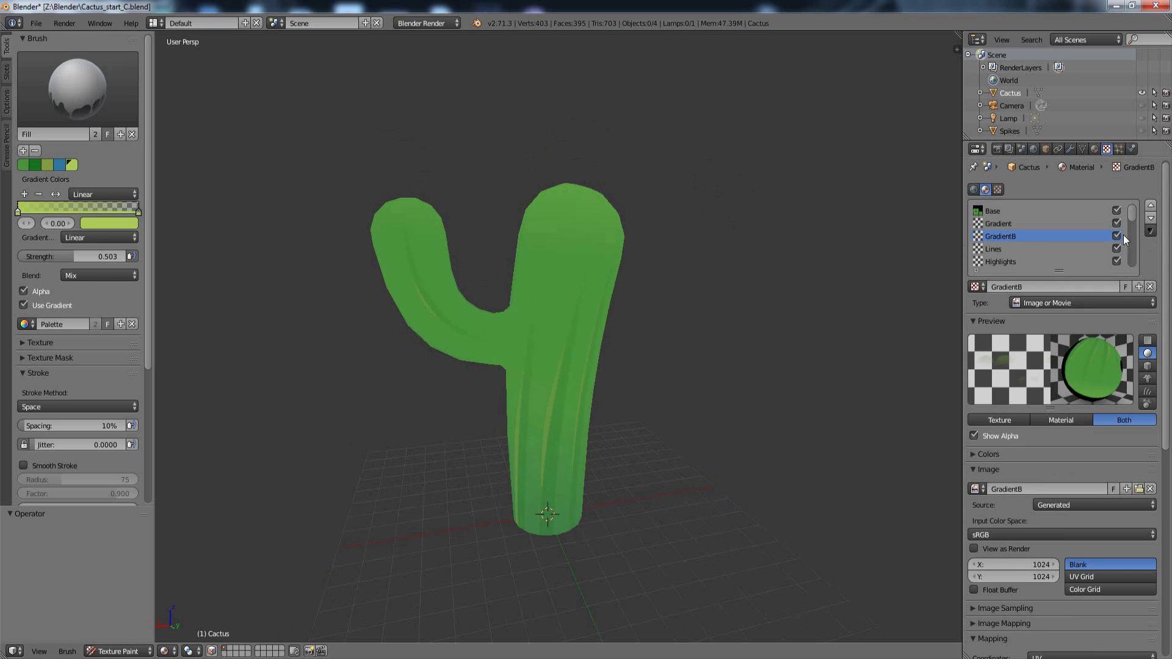
{"action": "left_click", "coordinate": [1117, 236]}
{"action": "left_click", "coordinate": [1117, 235]}
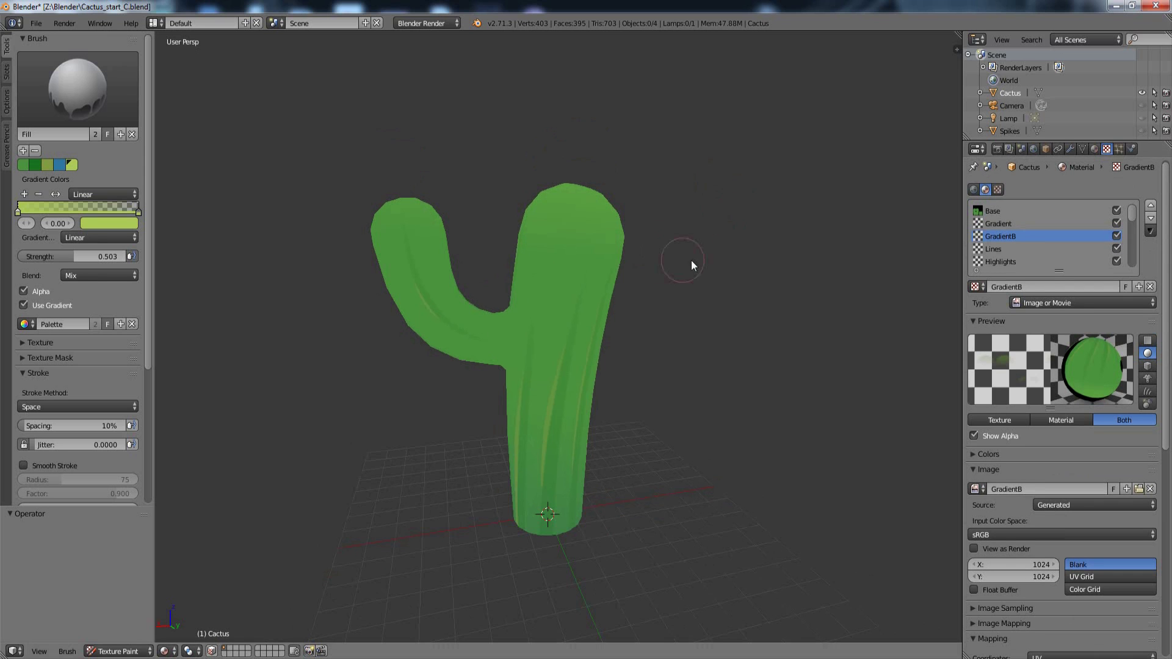
Step: Save the GradientB image as GradientB.png in the Z:\Blender\ folder from the UV/Image Editor
{"action": "left_click", "coordinate": [15, 652]}
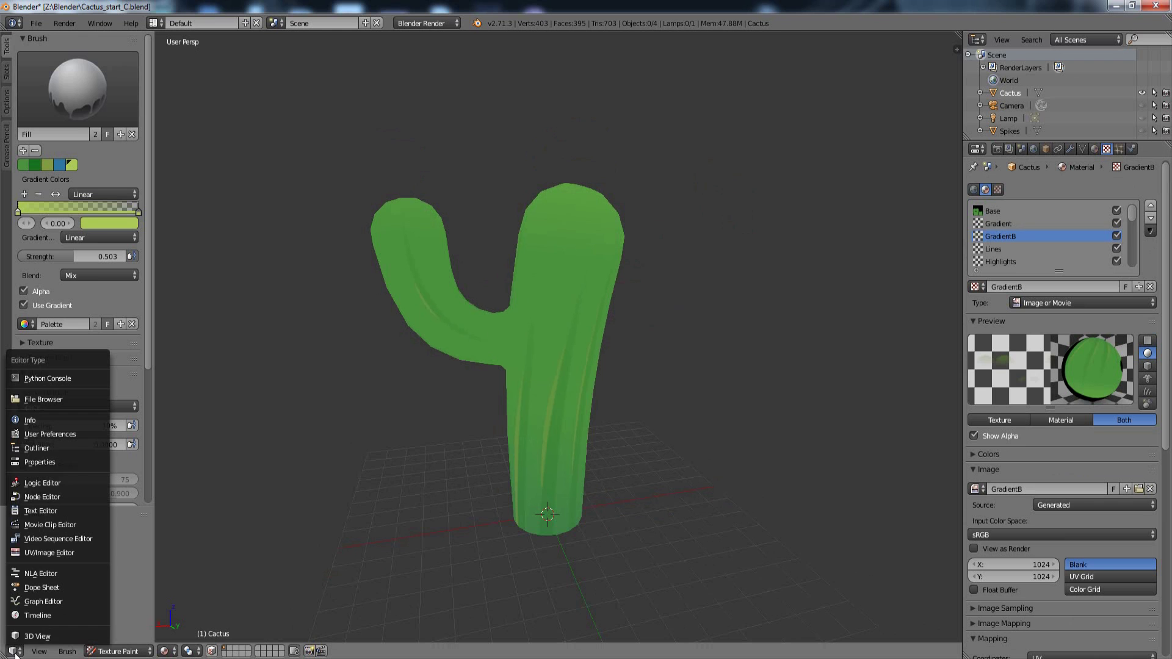
{"action": "left_click", "coordinate": [61, 554]}
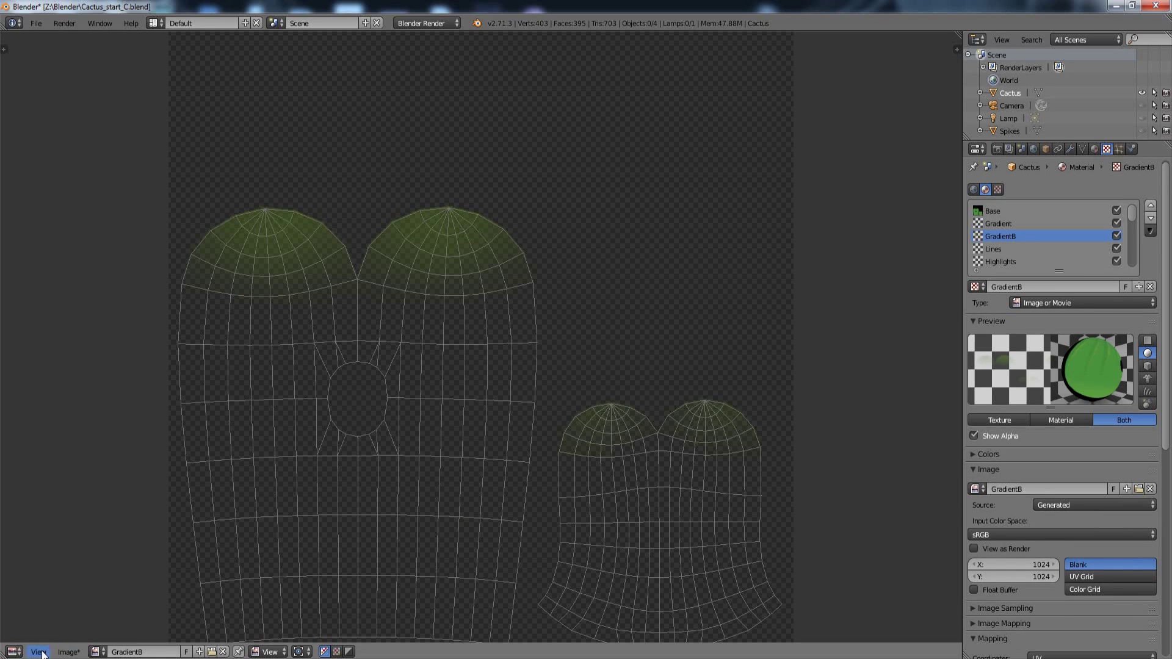
{"action": "left_click", "coordinate": [68, 652]}
{"action": "left_click", "coordinate": [114, 561]}
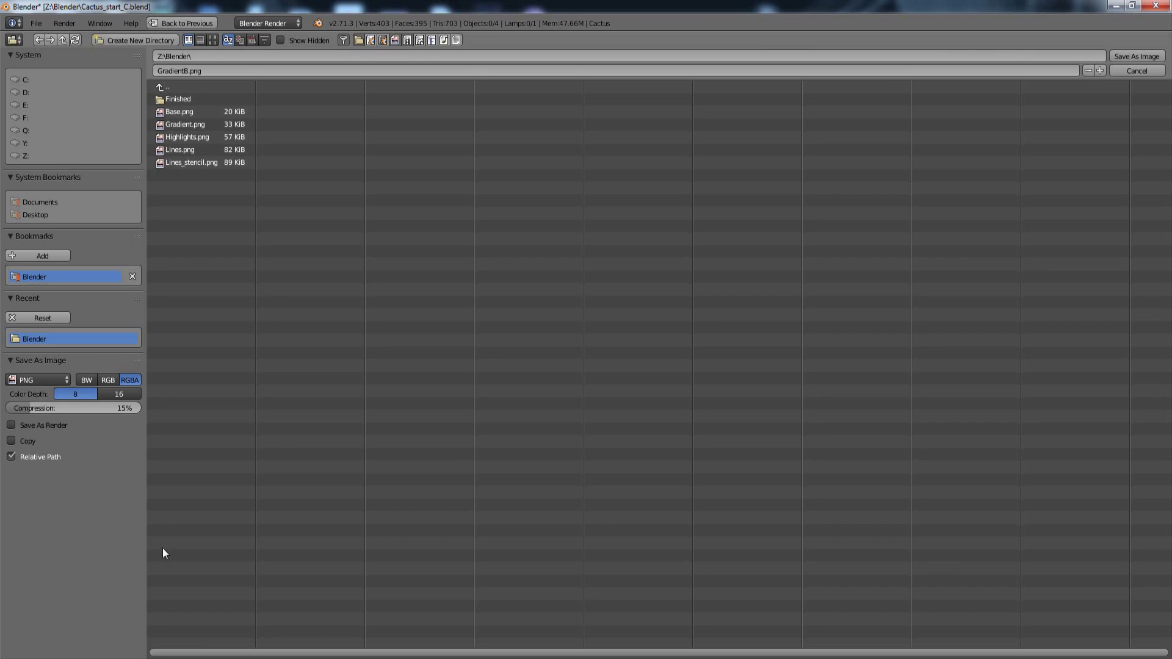
{"action": "left_click", "coordinate": [1124, 55]}
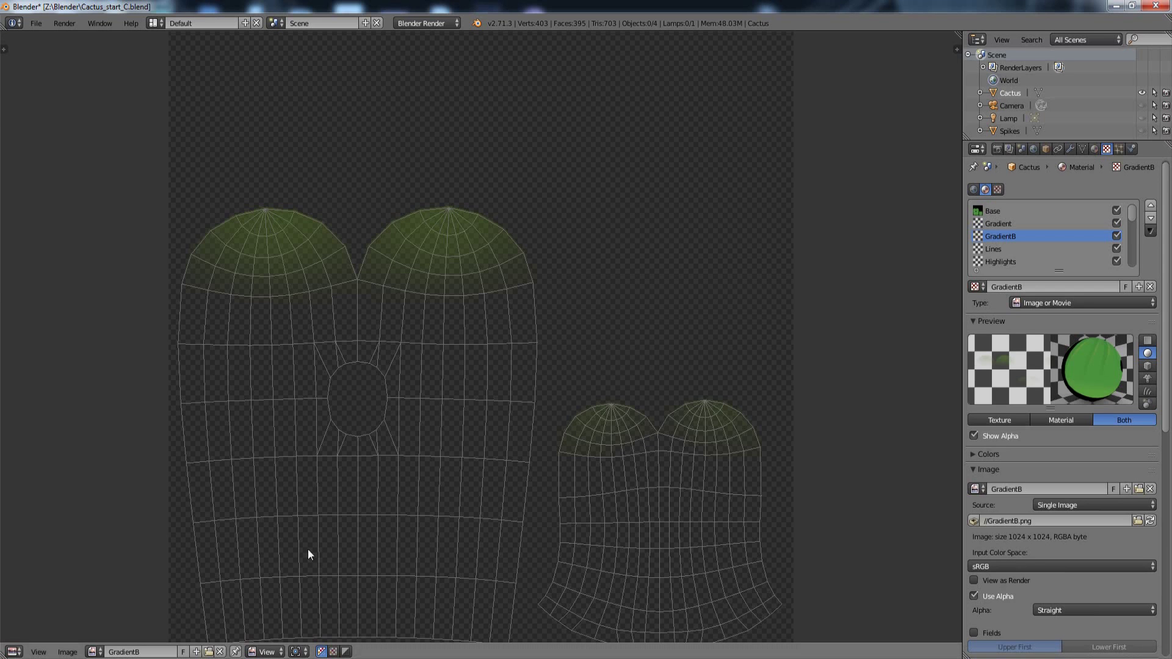
Step: Display the Gradient image in the UV/Image Editor and save it to its existing file
{"action": "left_click", "coordinate": [94, 652]}
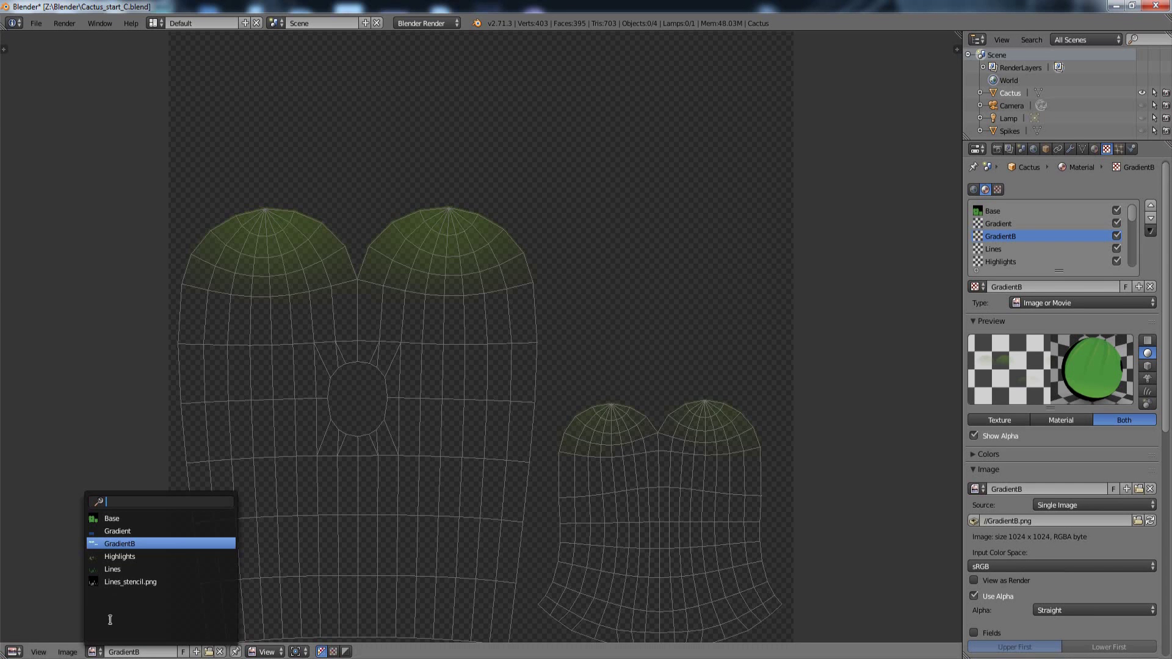
{"action": "left_click", "coordinate": [130, 530]}
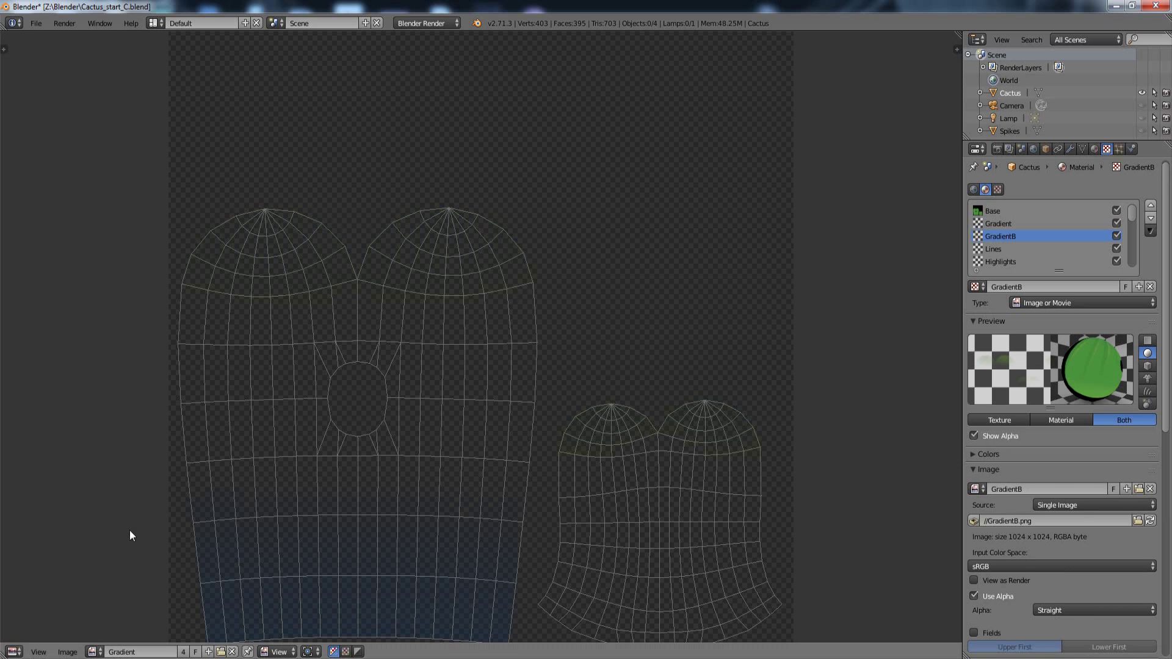
{"action": "left_click", "coordinate": [71, 651]}
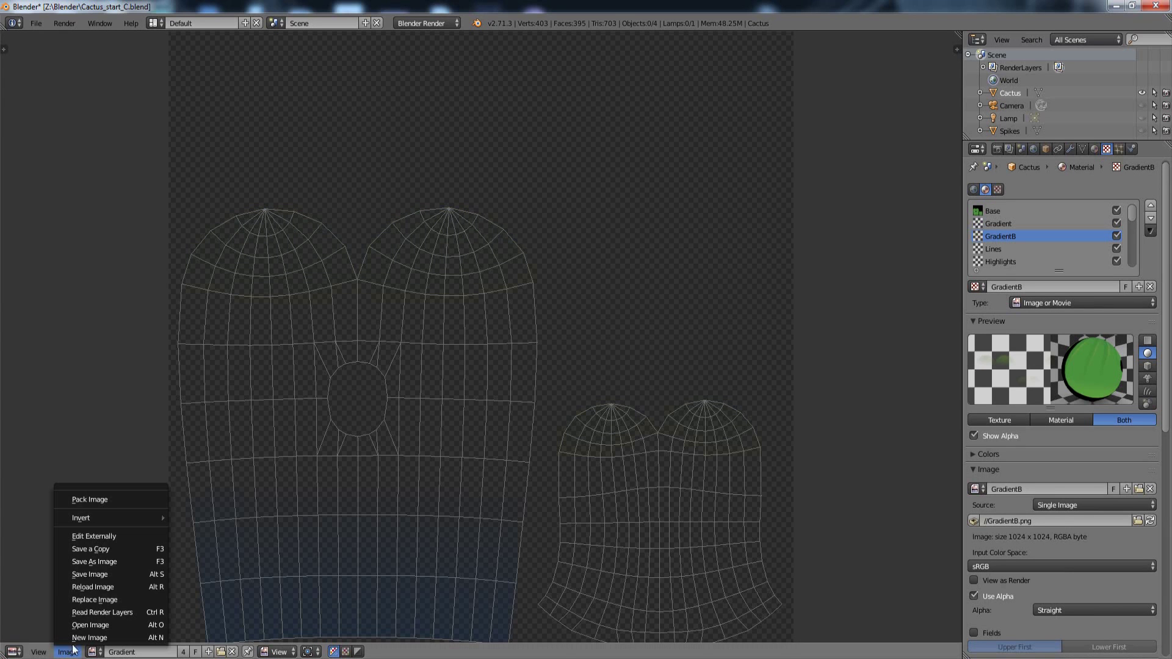
{"action": "left_click", "coordinate": [96, 575]}
Step: Return to the 3D View and save the Blender file
{"action": "left_click", "coordinate": [17, 652]}
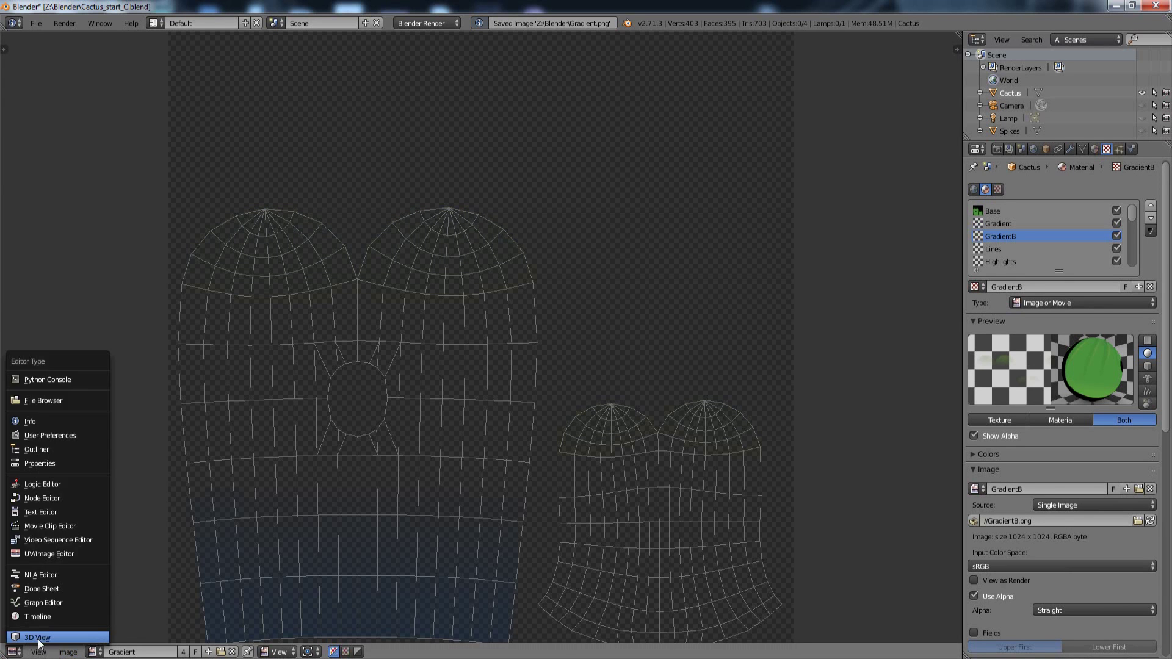
{"action": "left_click", "coordinate": [40, 638]}
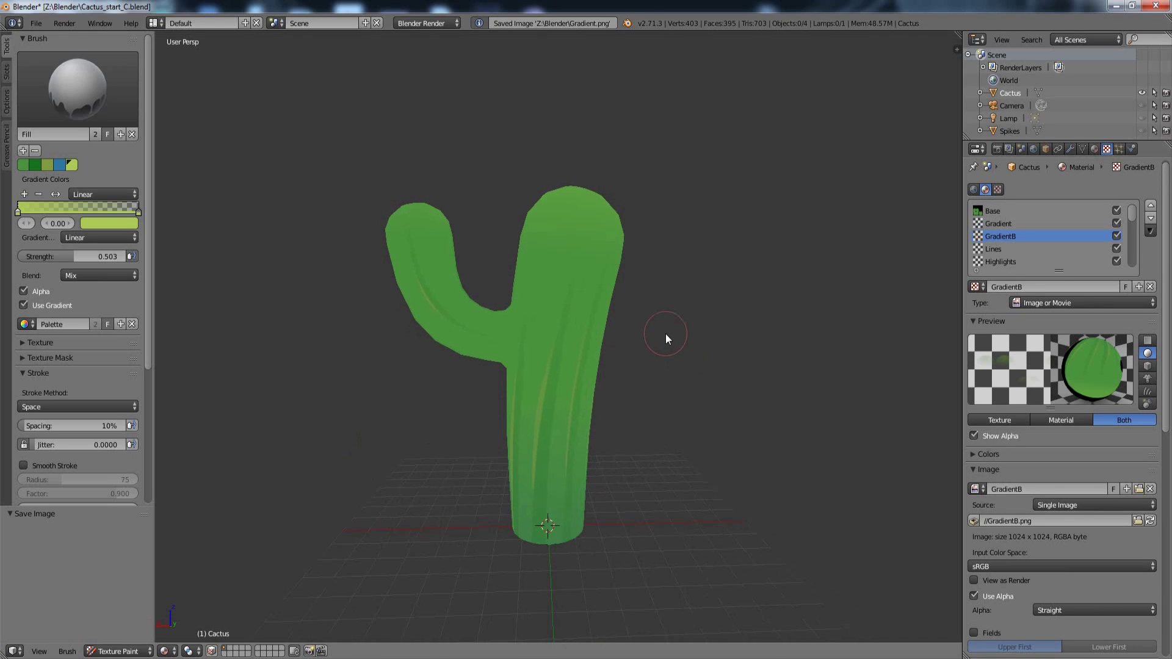
{"action": "key", "text": "ctrl+s"}
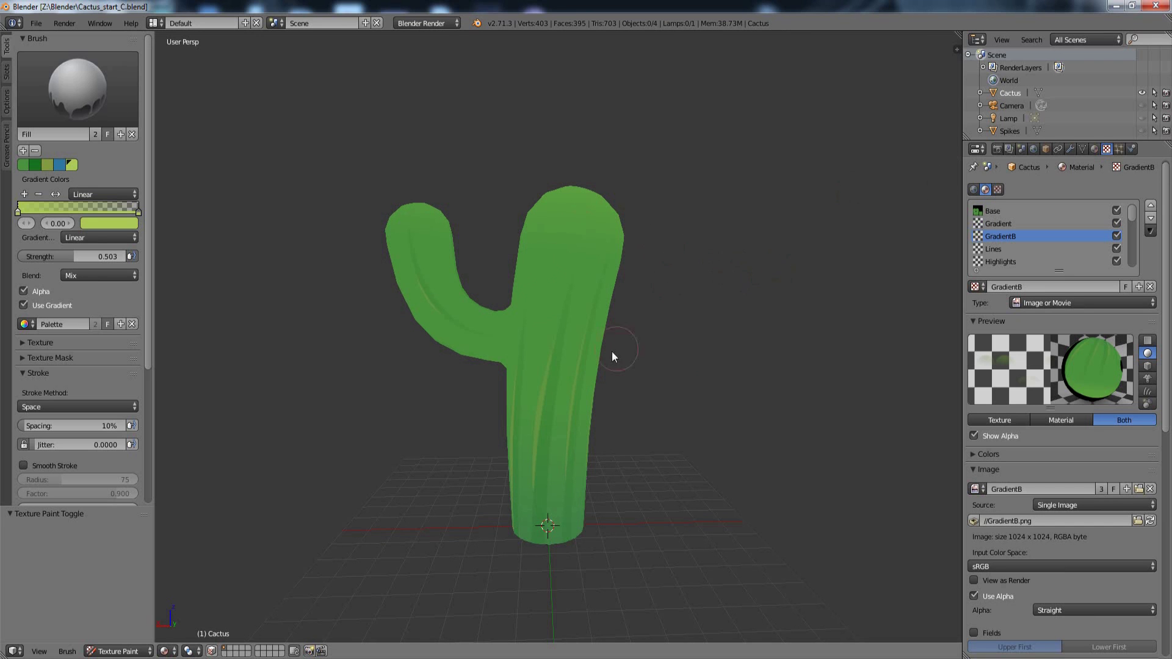
Step: Unhide the Spikes object and, in Object Mode, join it into the Cactus object
{"action": "left_click", "coordinate": [1141, 130]}
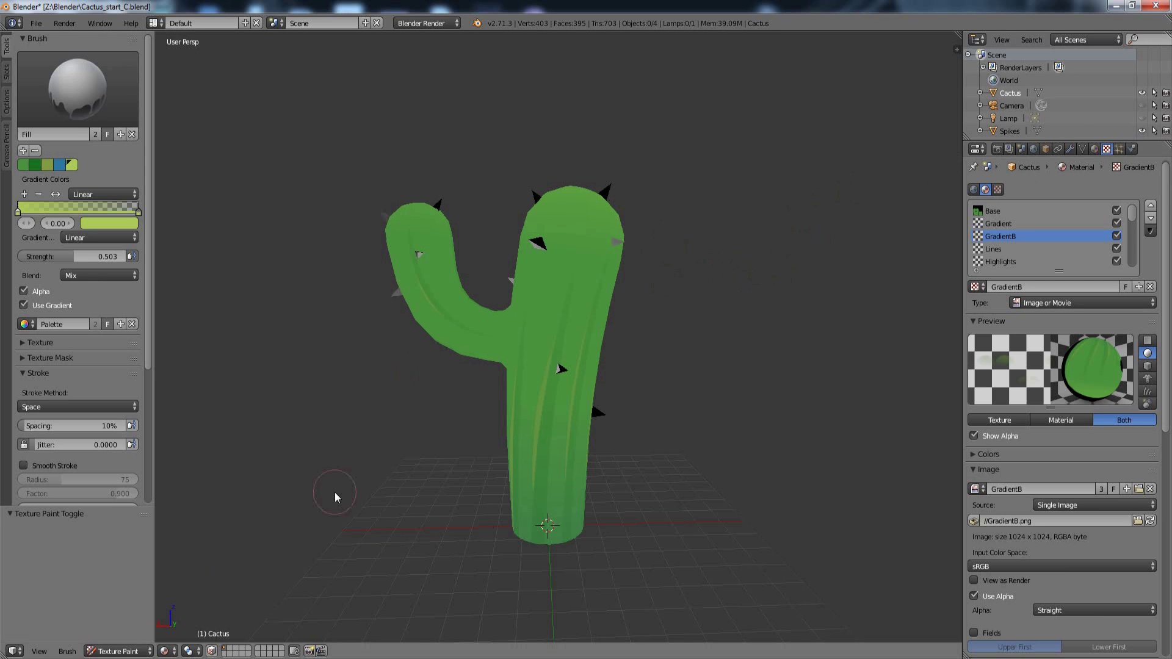
{"action": "left_click", "coordinate": [134, 651]}
{"action": "left_click", "coordinate": [139, 636]}
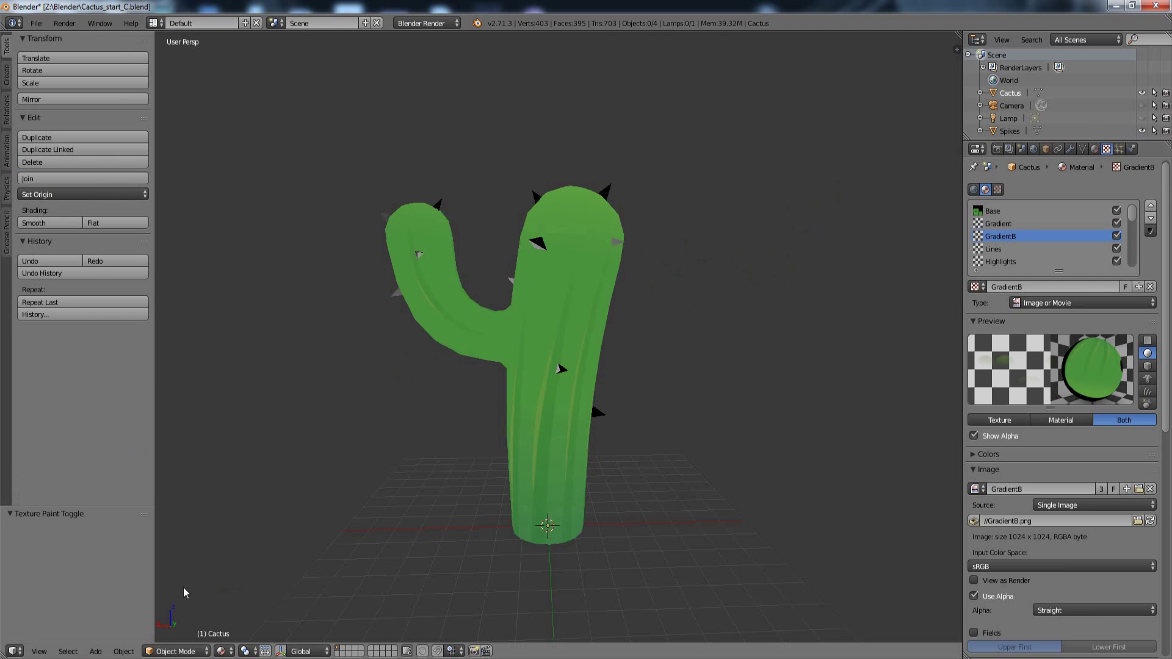
{"action": "right_click", "coordinate": [440, 203]}
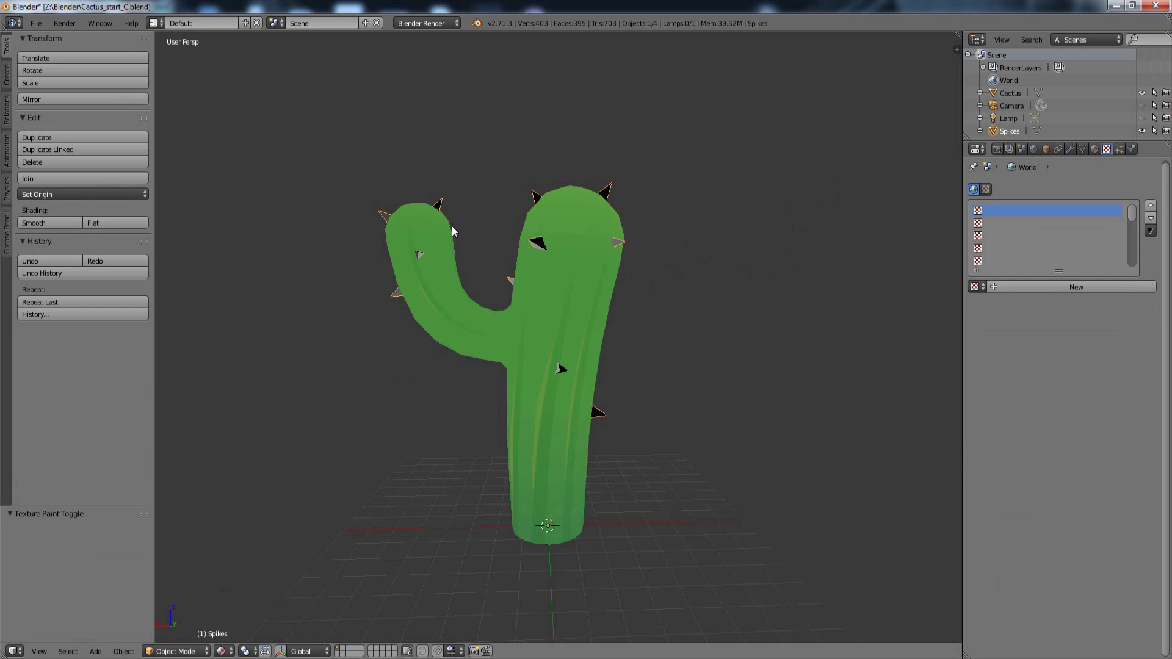
{"action": "right_click", "coordinate": [462, 302], "text": "shift"}
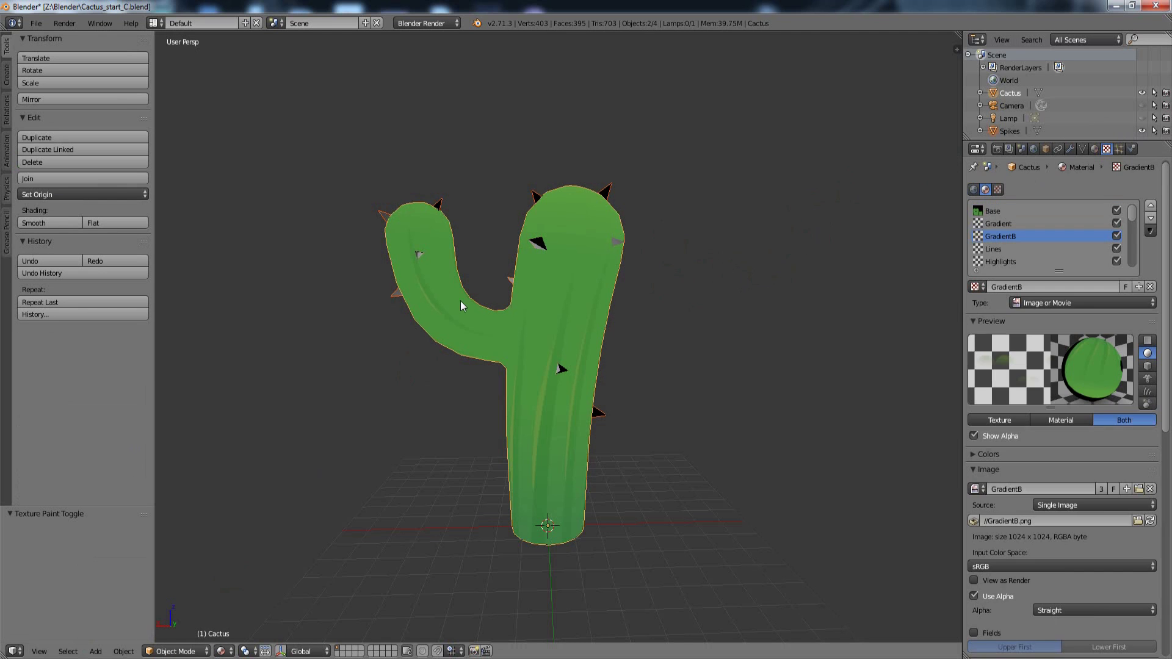
{"action": "left_click", "coordinate": [44, 178]}
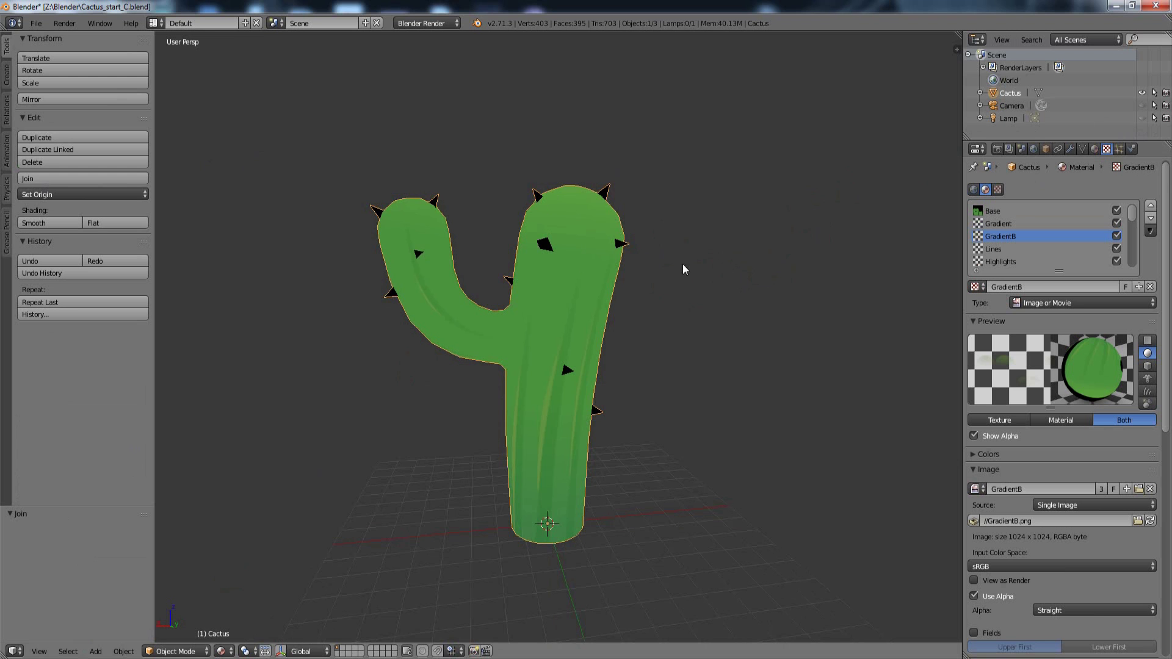
Step: Check the joined cactus from another side and select its entire mesh, including the spikes, in Edit Mode
{"action": "middle_click_drag", "start_coordinate": [686, 267], "coordinate": [791, 267]}
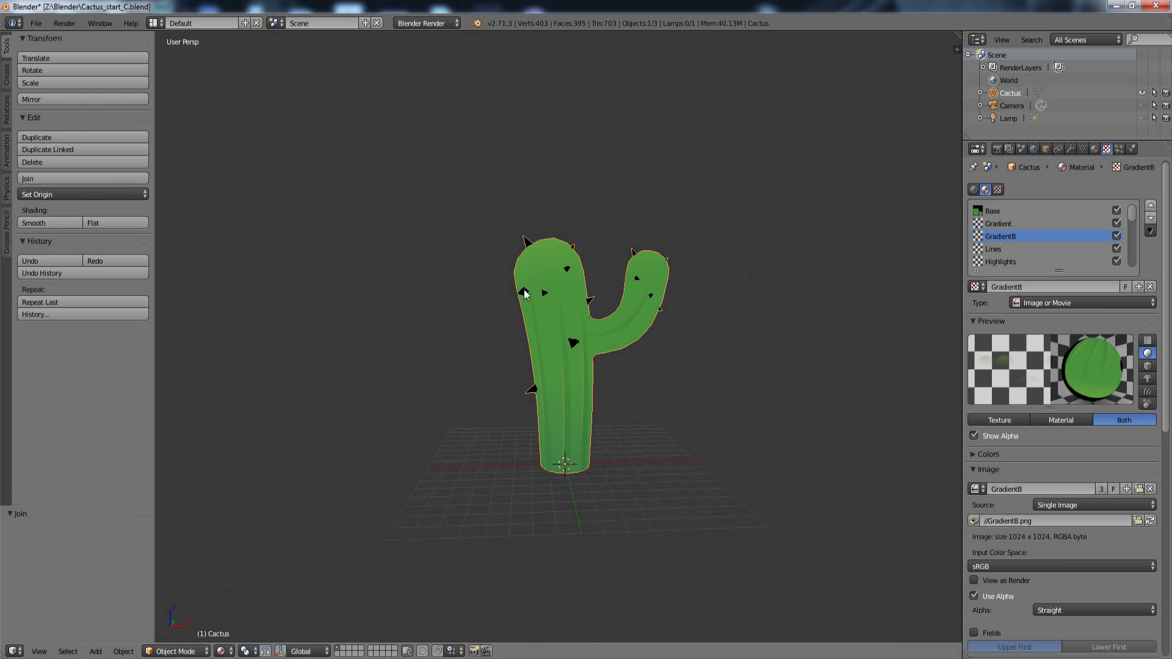
{"action": "middle_click_drag", "start_coordinate": [488, 336], "coordinate": [516, 296]}
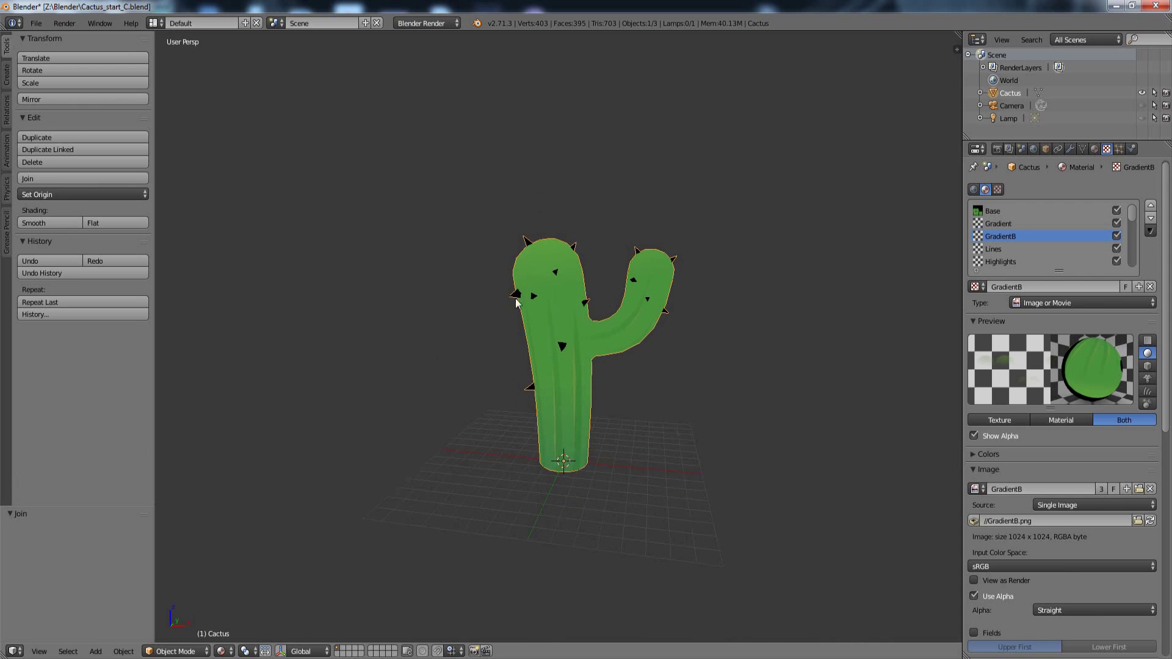
{"action": "scroll", "coordinate": [476, 335], "scroll_direction": "up", "scroll_amount": 3}
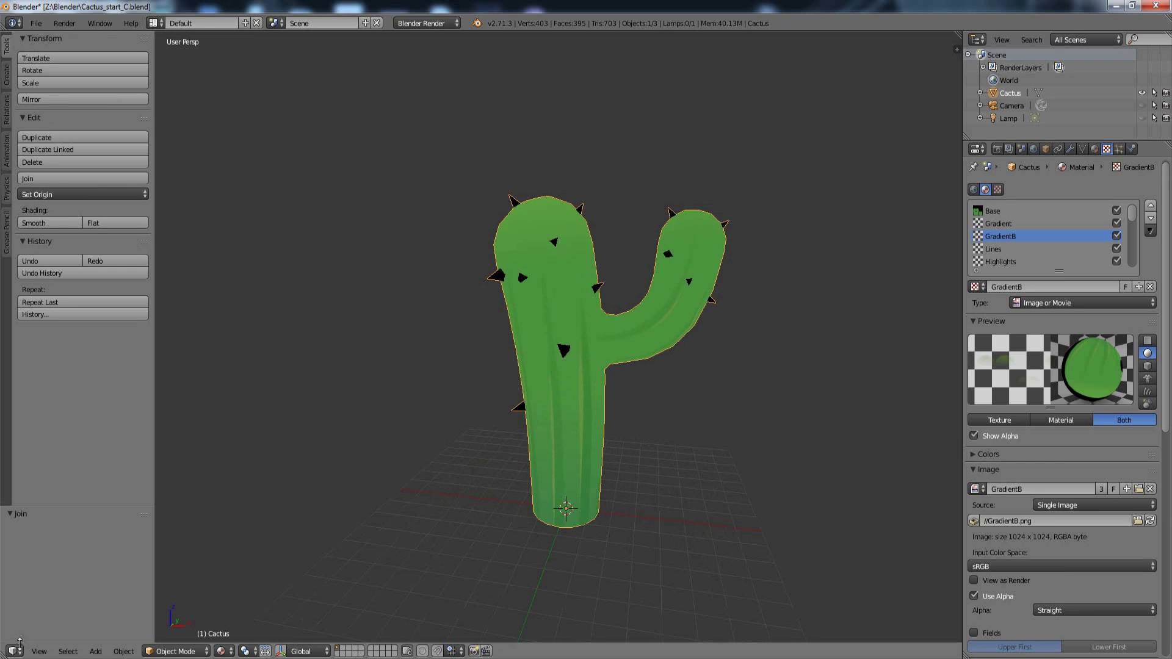
{"action": "key", "text": "Tab"}
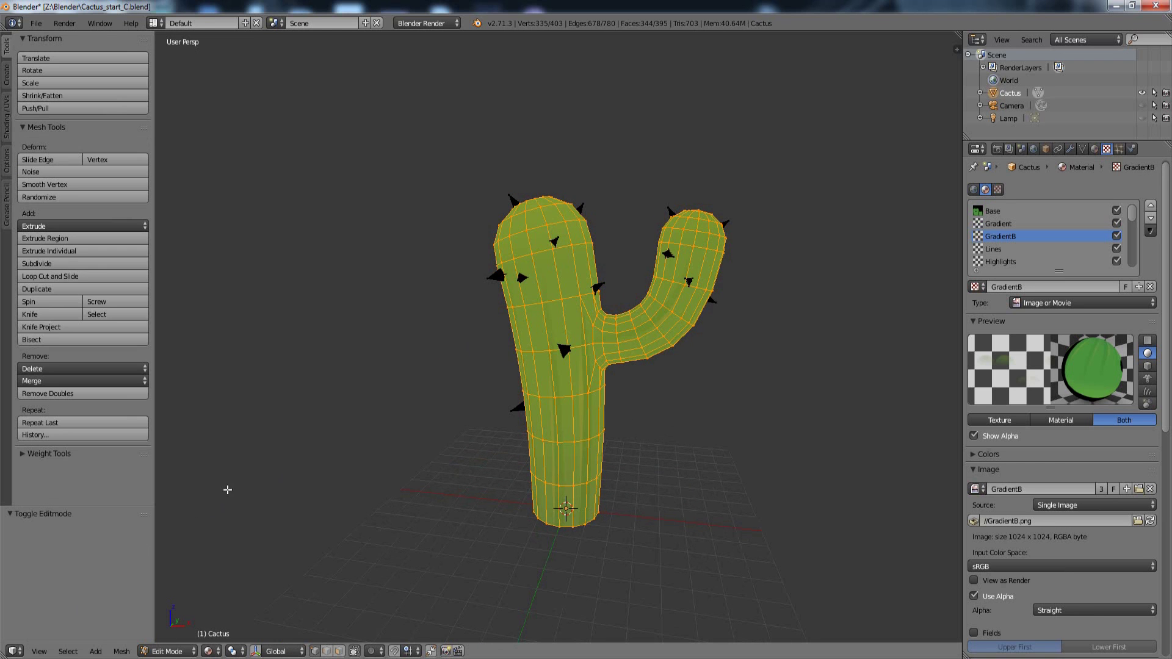
{"action": "key", "text": "a"}
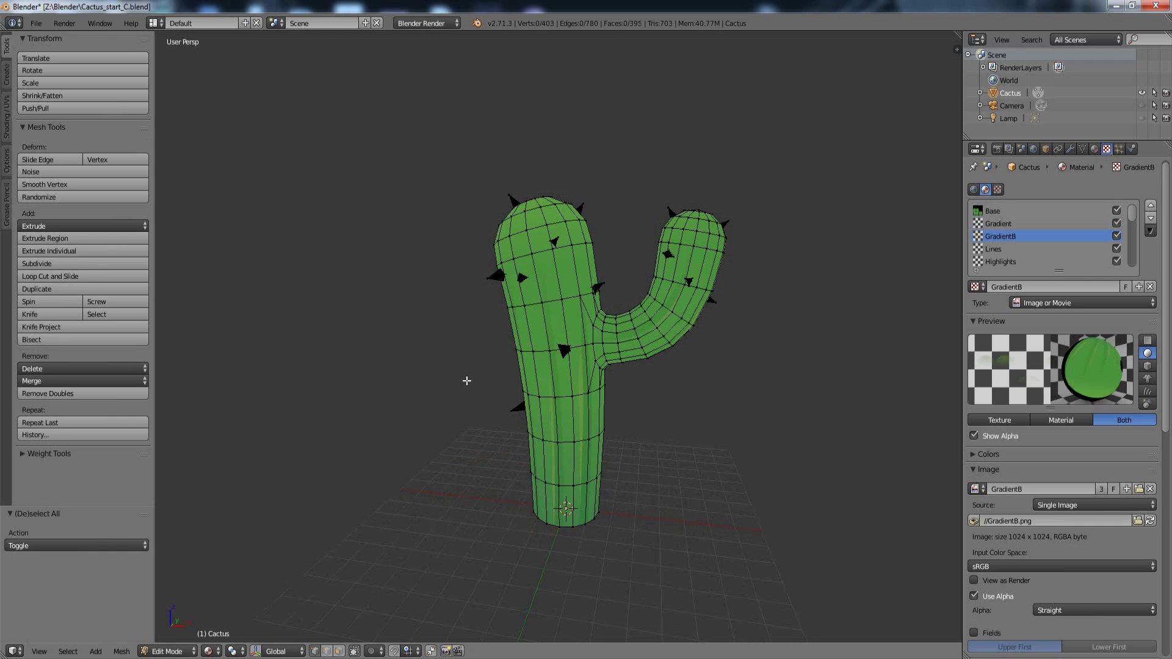
{"action": "key", "text": "a"}
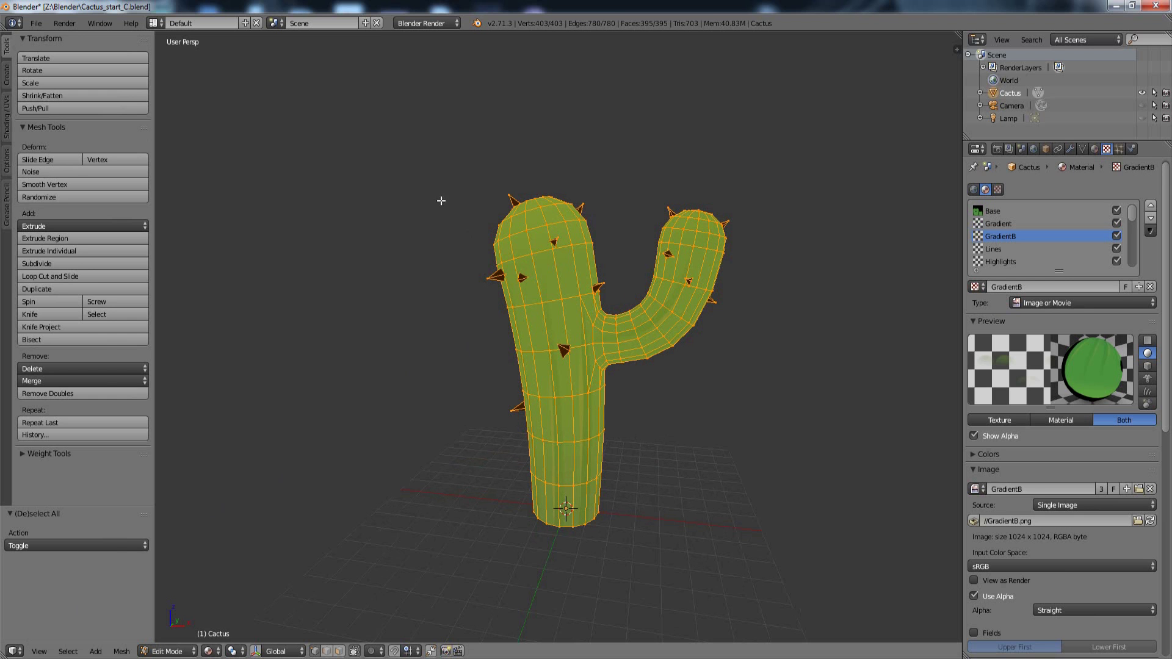
Step: Show the UV layout of the joined mesh over the Base image in the UV/Image Editor
{"action": "left_click", "coordinate": [15, 652]}
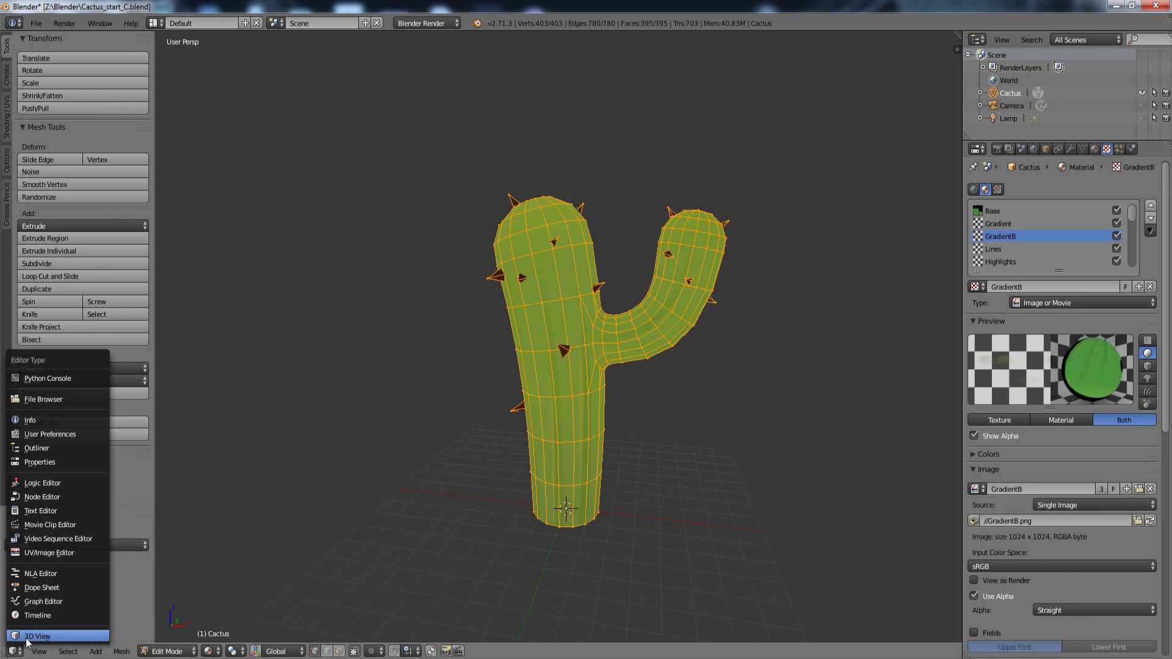
{"action": "left_click", "coordinate": [66, 554]}
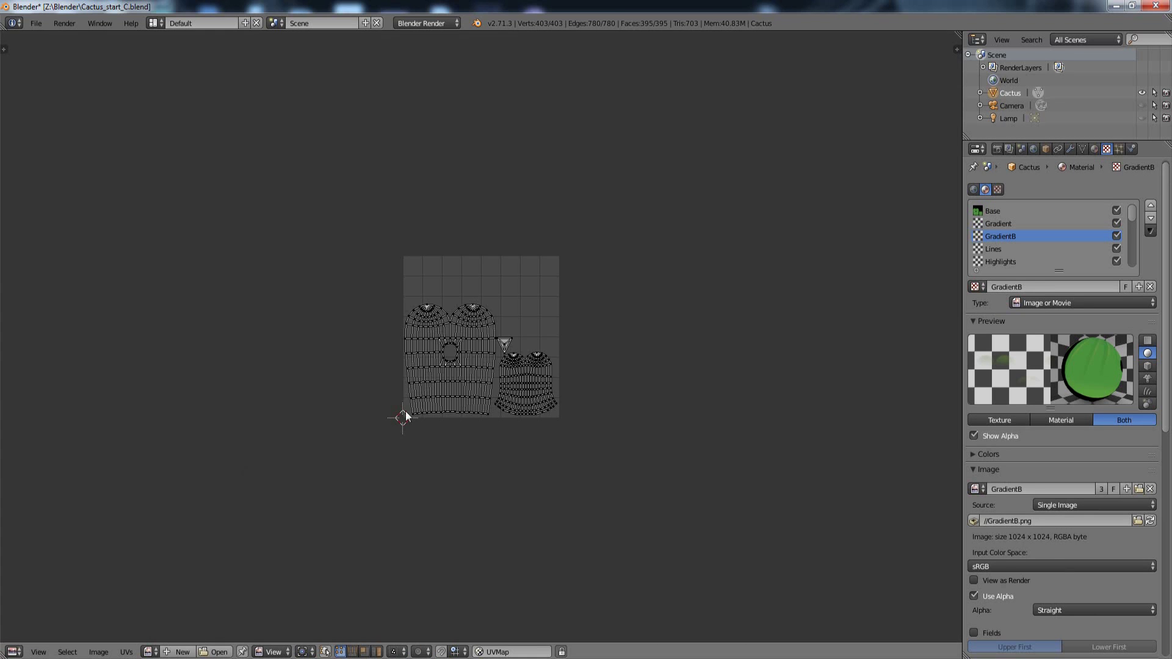
{"action": "scroll", "coordinate": [565, 293], "scroll_direction": "up", "scroll_amount": 2}
{"action": "scroll", "coordinate": [564, 293], "scroll_direction": "up", "scroll_amount": 3}
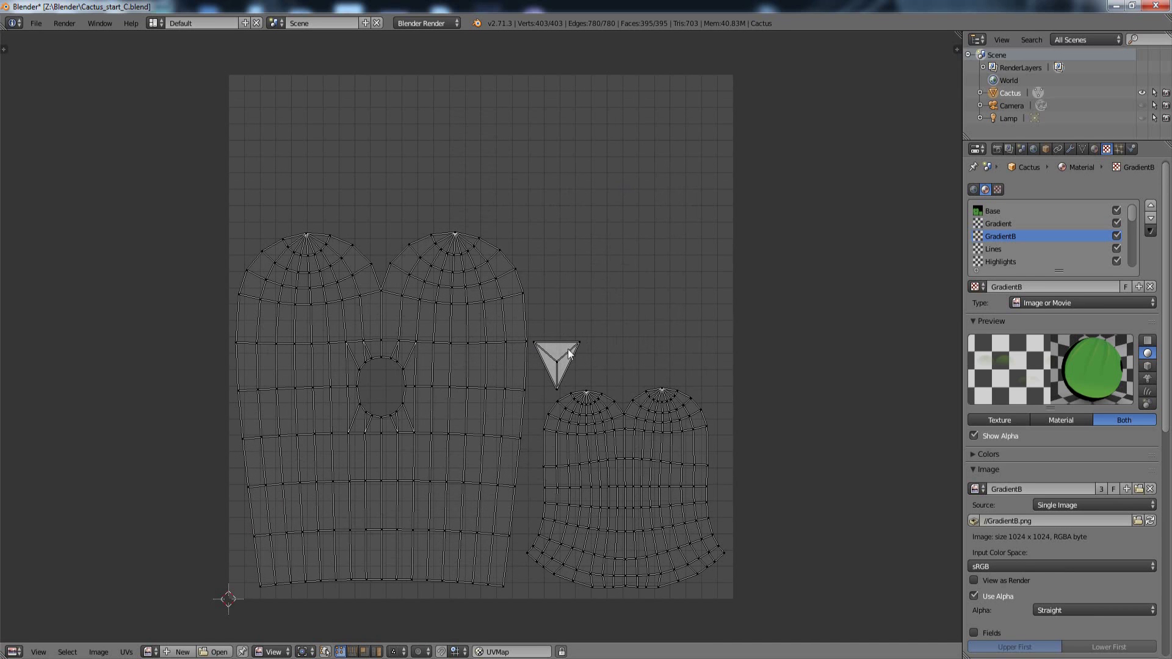
{"action": "left_click", "coordinate": [150, 653]}
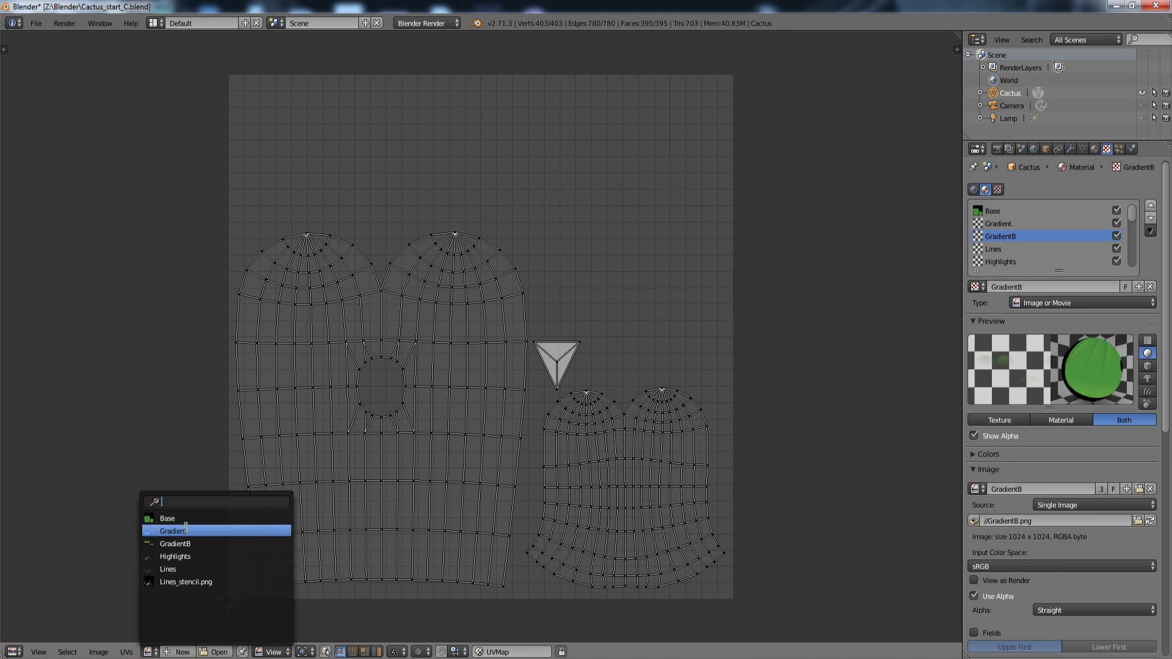
{"action": "left_click", "coordinate": [165, 529]}
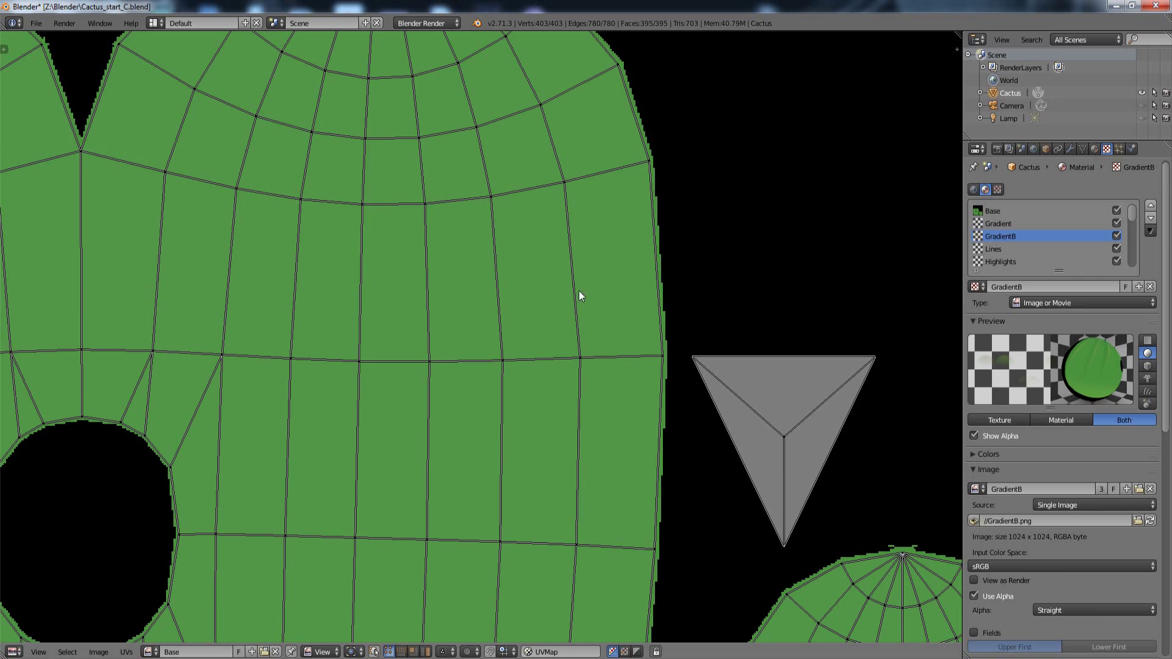
{"action": "scroll", "coordinate": [578, 291], "scroll_direction": "down", "scroll_amount": 4}
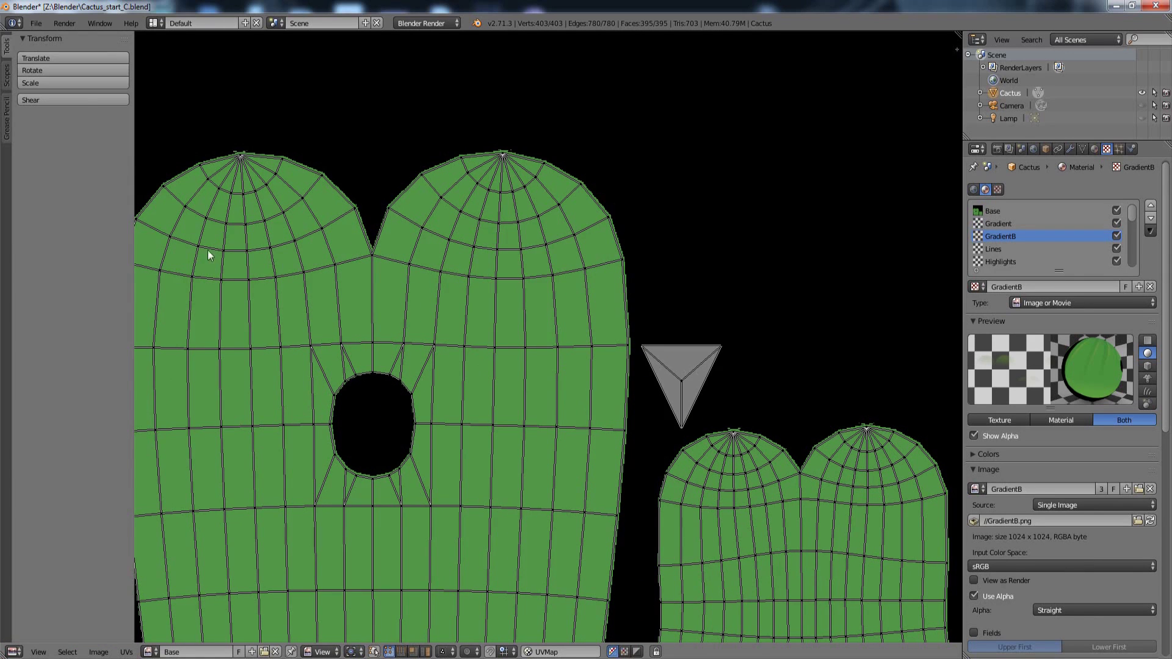
Step: Put the image editor in Paint mode, turn off the Fill brush's gradient and set its strength to 1.000
{"action": "left_click", "coordinate": [324, 652]}
{"action": "left_click", "coordinate": [336, 622]}
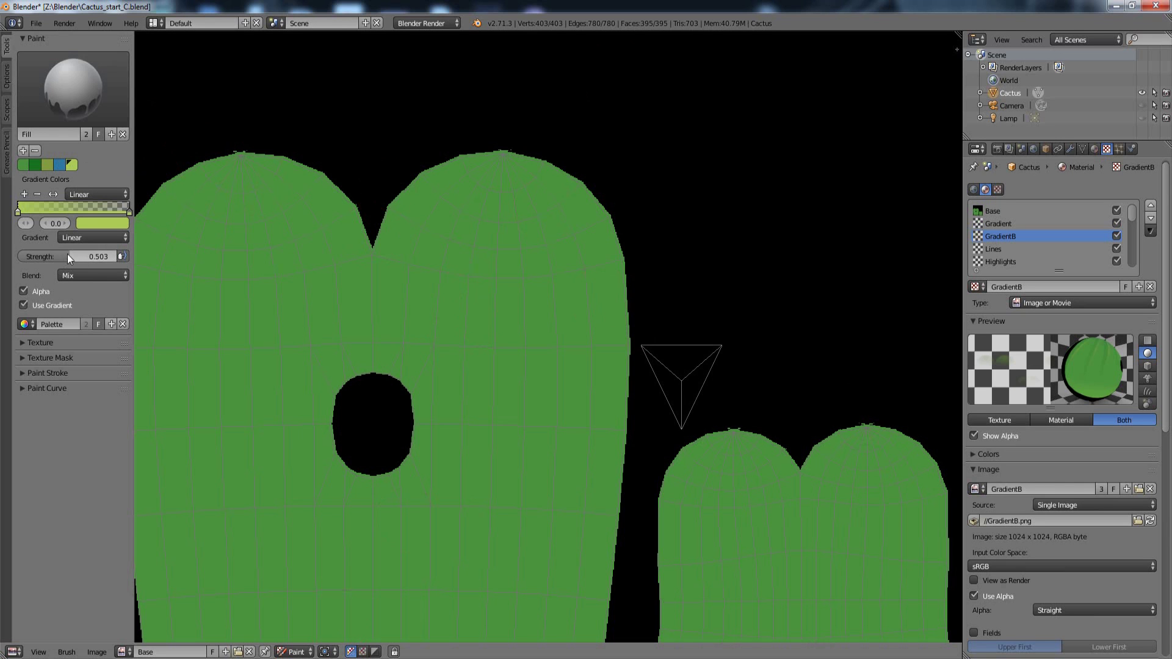
{"action": "left_click", "coordinate": [37, 308]}
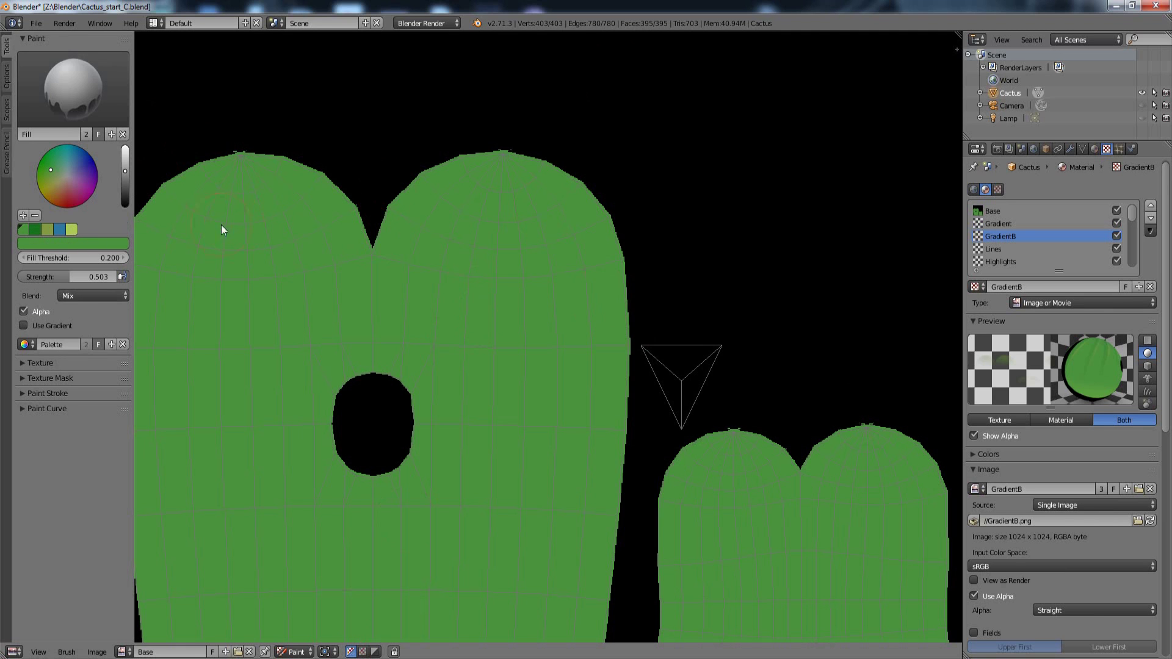
{"action": "left_click_drag", "start_coordinate": [70, 278], "coordinate": [151, 258]}
Step: Fill the Base image's black background with green, then raise the fill threshold to 1.000 and fill the remaining black hole
{"action": "left_click", "coordinate": [387, 118]}
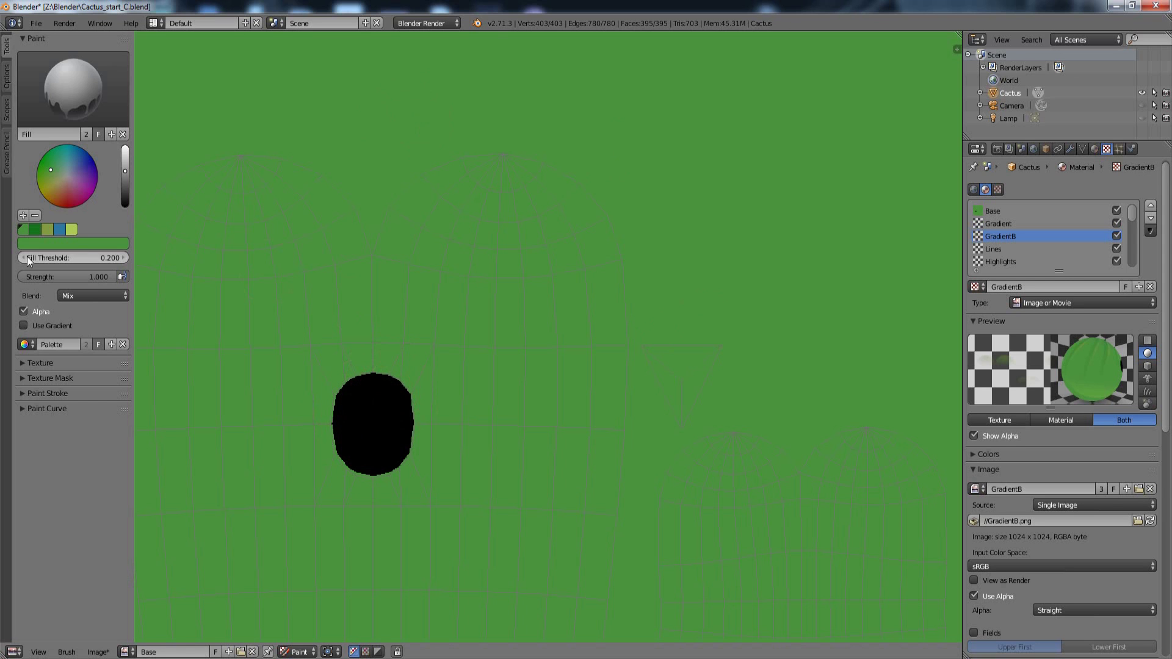
{"action": "left_click_drag", "start_coordinate": [28, 258], "coordinate": [122, 258]}
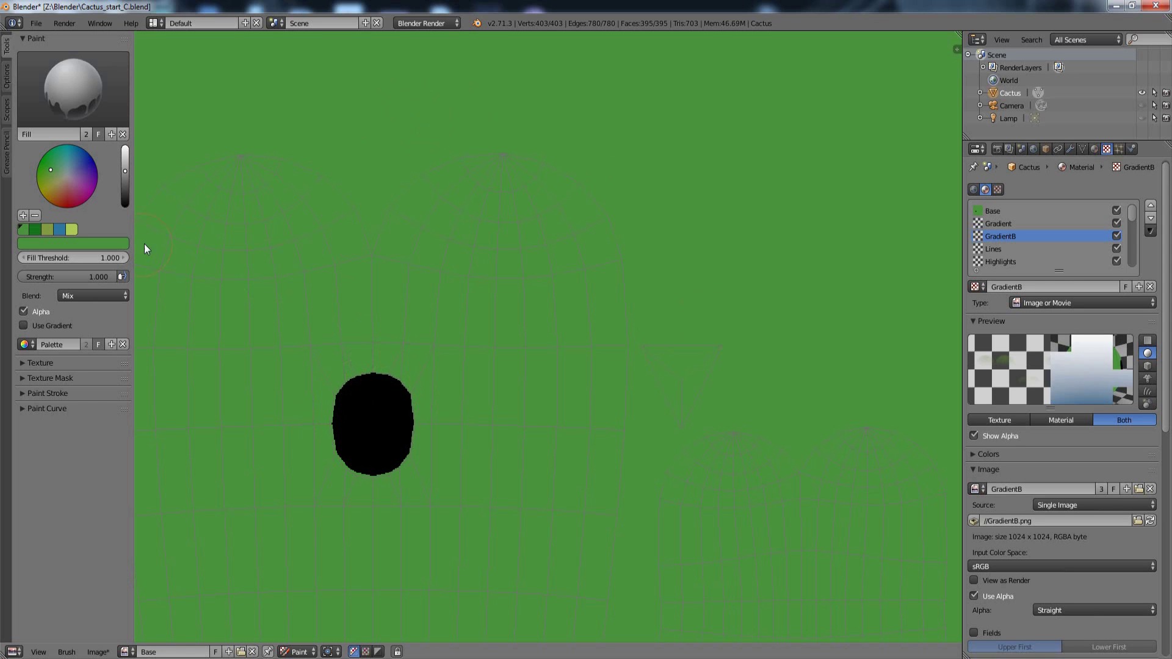
{"action": "left_click", "coordinate": [490, 108]}
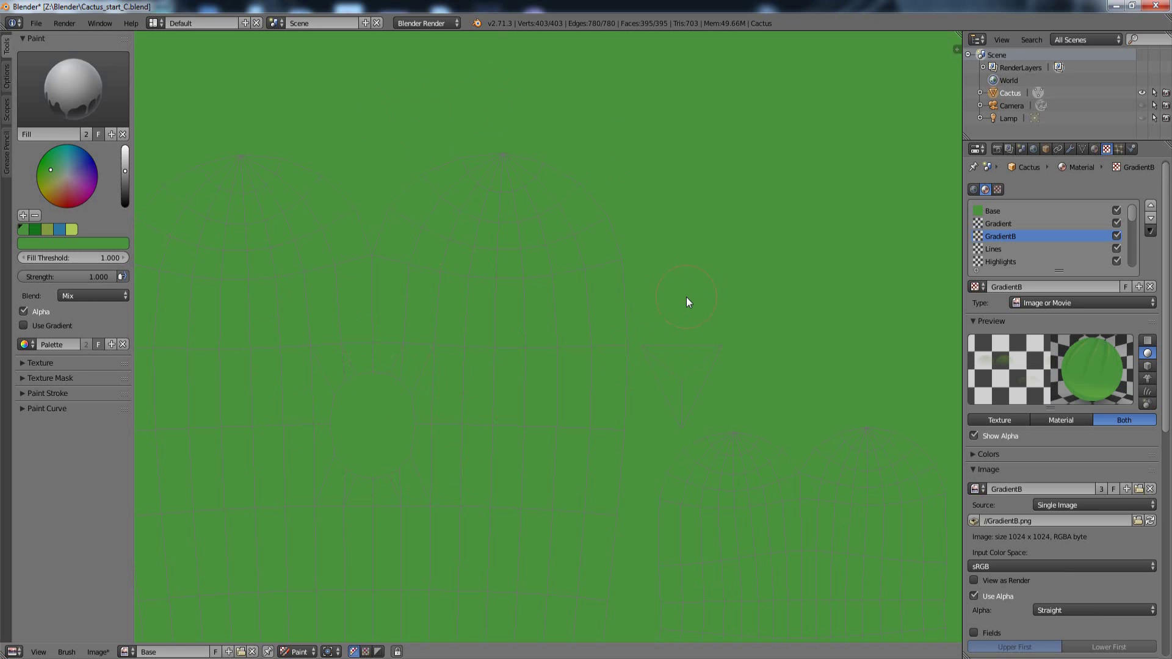
Step: Return to the 3D View in Object Mode and check the green base color on the cactus spikes from another side
{"action": "left_click", "coordinate": [12, 651]}
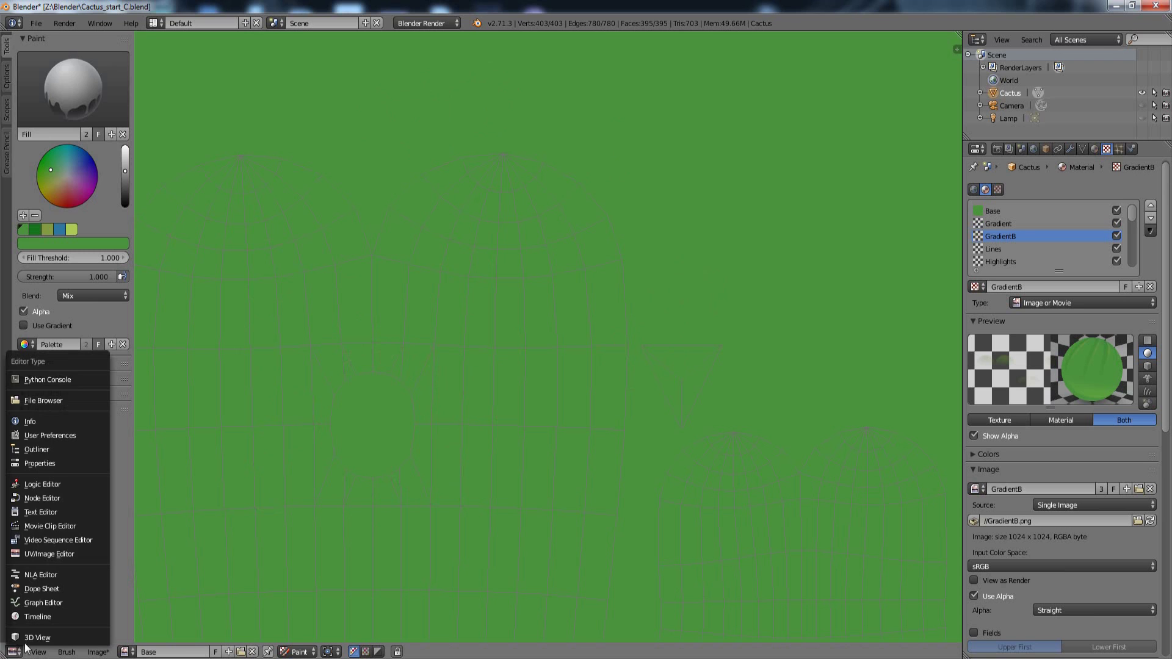
{"action": "left_click", "coordinate": [35, 641]}
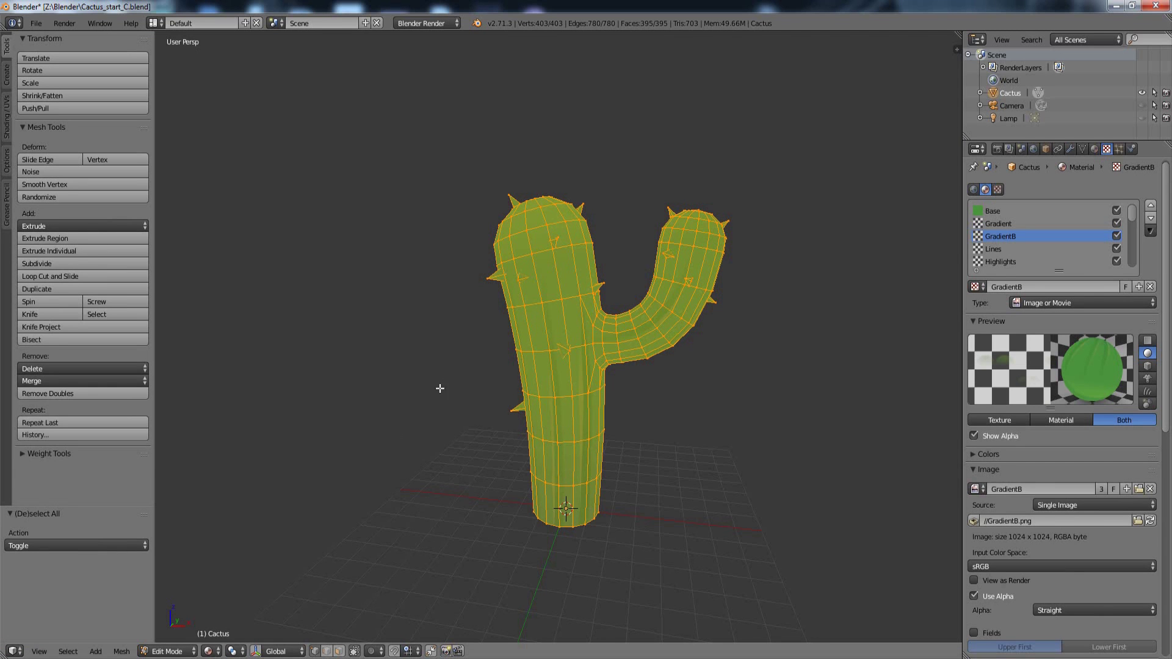
{"action": "key", "text": "Tab"}
{"action": "scroll", "coordinate": [717, 360], "scroll_direction": "up", "scroll_amount": 4}
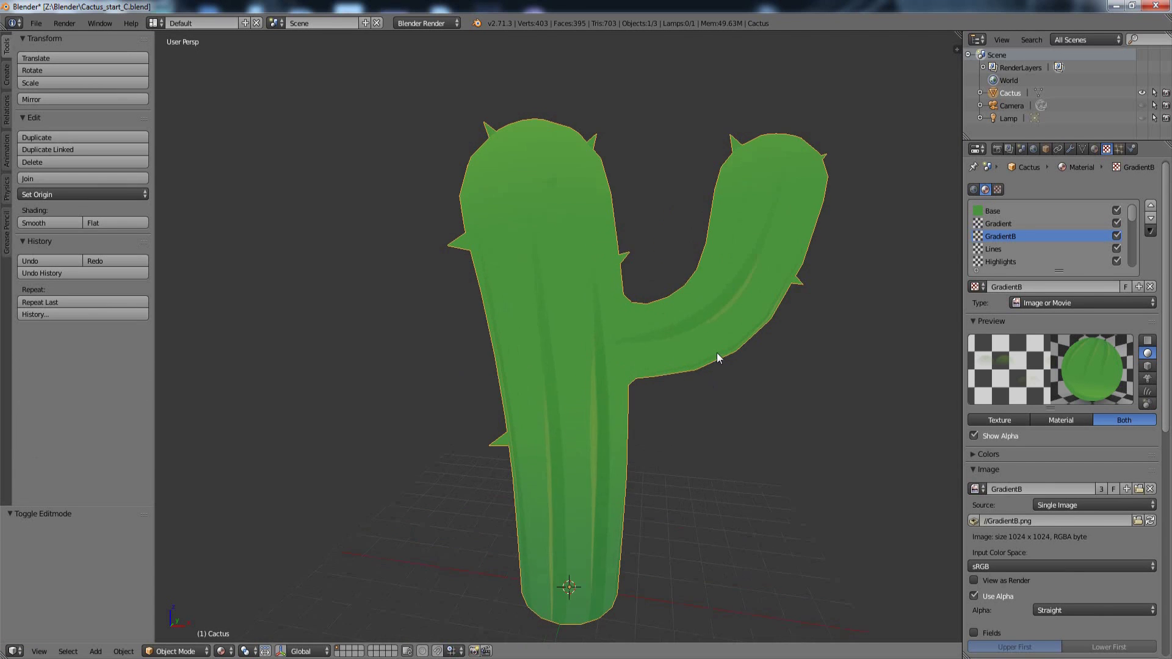
{"action": "middle_click_drag", "start_coordinate": [720, 396], "coordinate": [610, 389]}
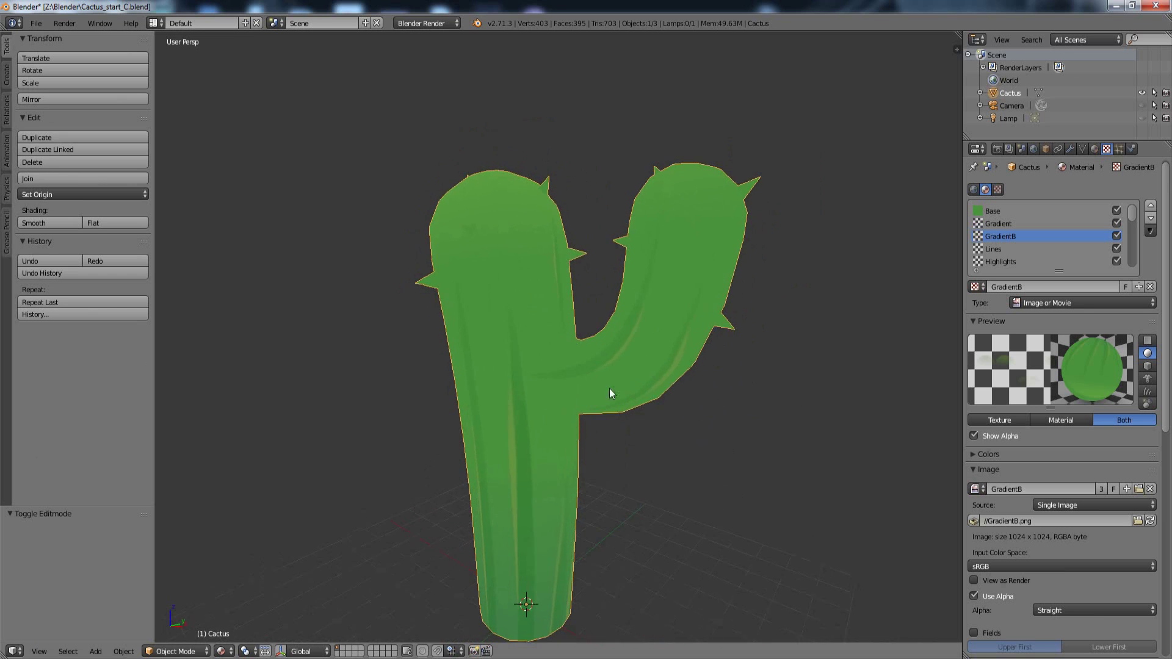
{"action": "middle_click_drag", "start_coordinate": [492, 349], "coordinate": [452, 313]}
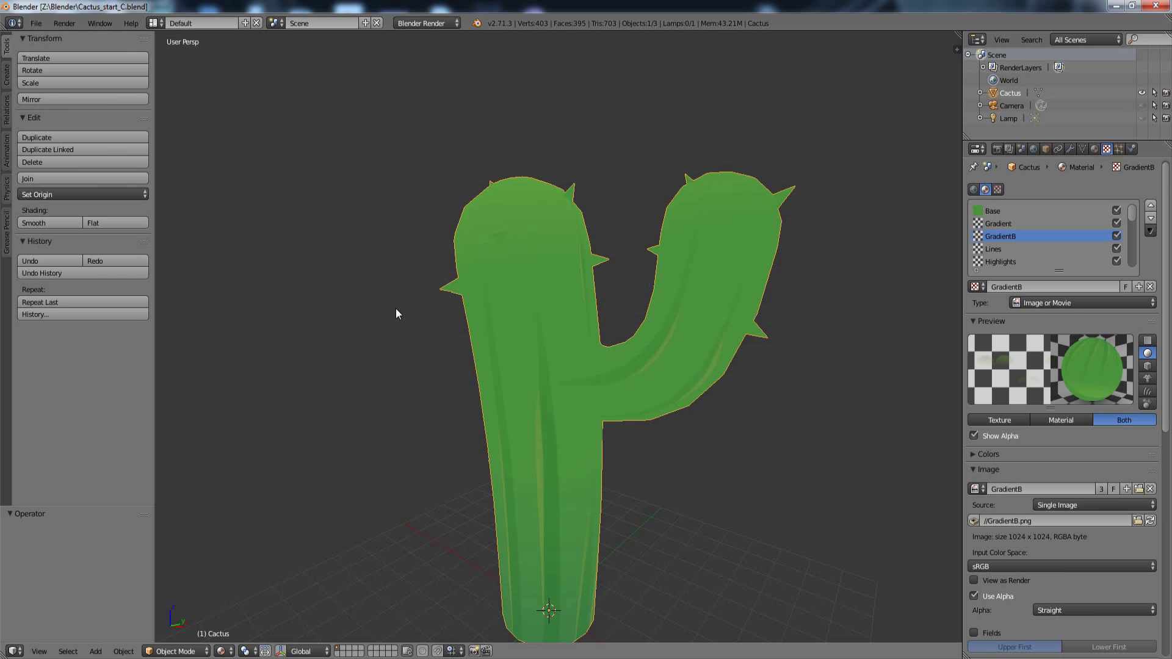
Step: Put the cactus back in Edit Mode and show its UV layout over the Highlights image in the UV/Image Editor
{"action": "key", "text": "Tab"}
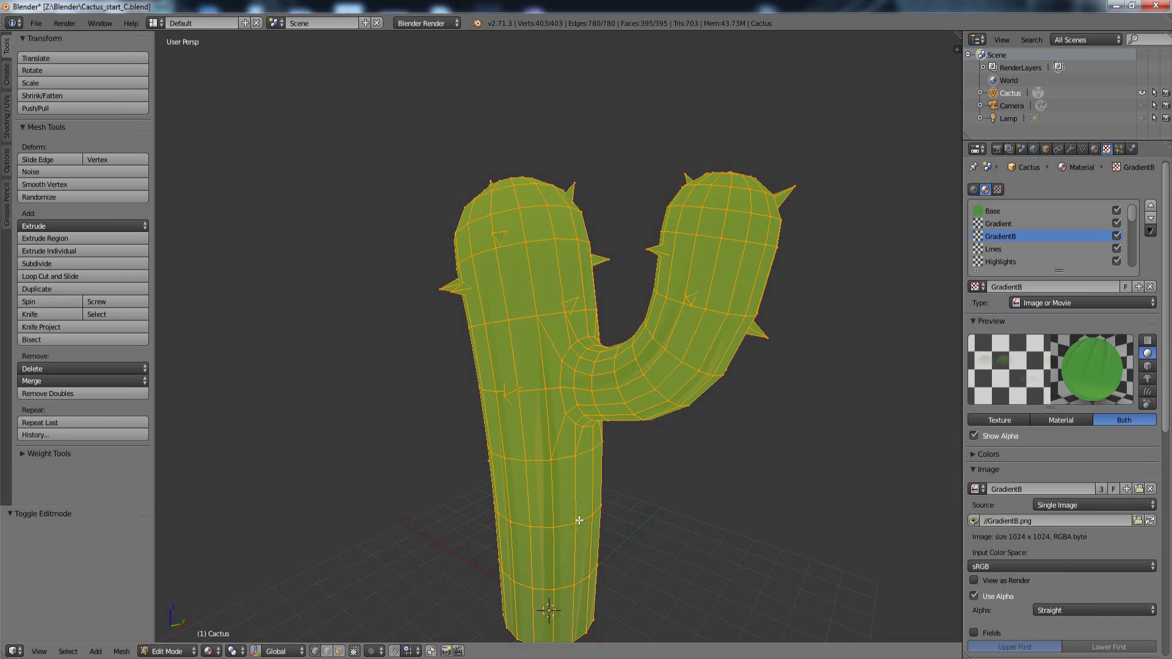
{"action": "left_click", "coordinate": [11, 652]}
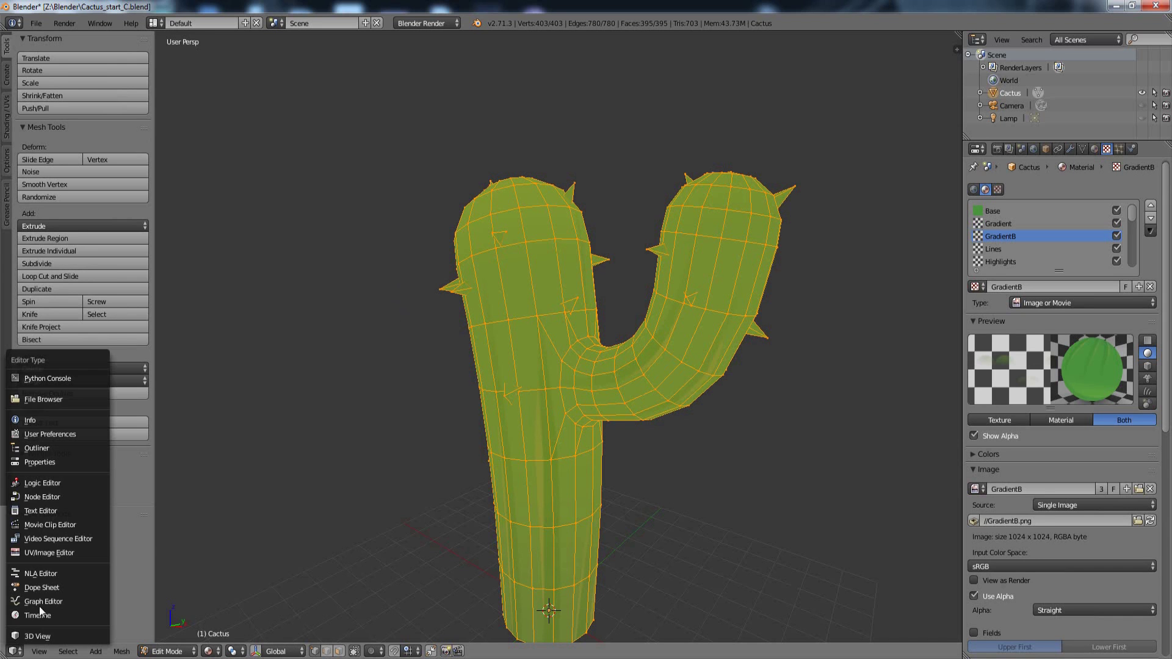
{"action": "left_click", "coordinate": [57, 552]}
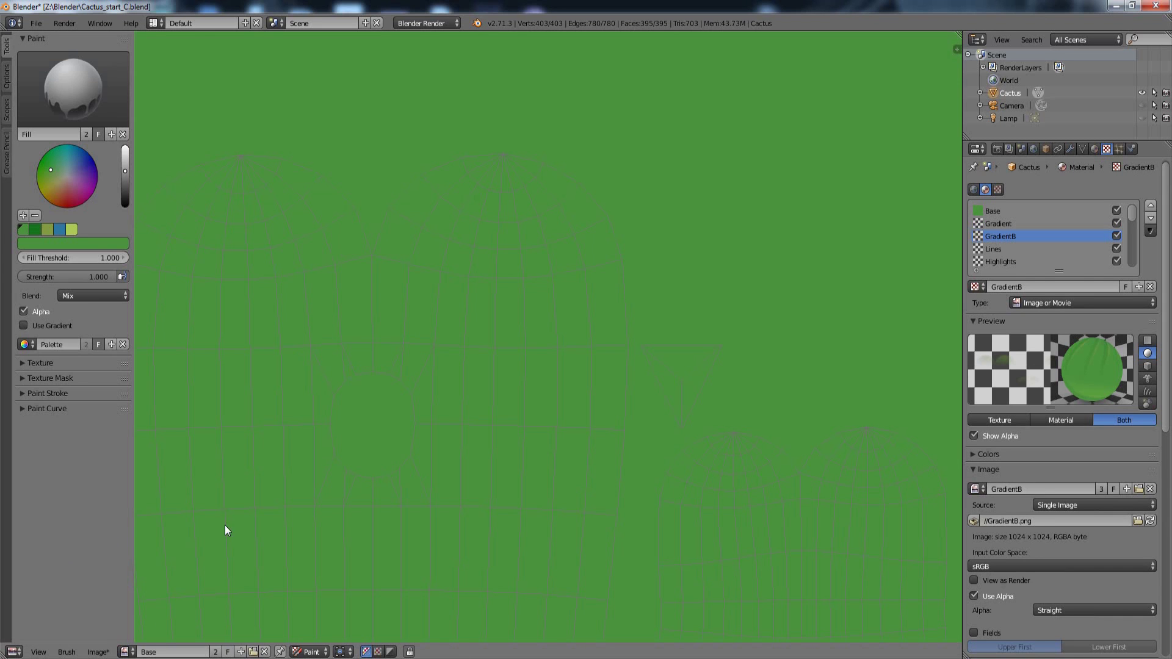
{"action": "left_click", "coordinate": [127, 652]}
{"action": "left_click", "coordinate": [196, 555]}
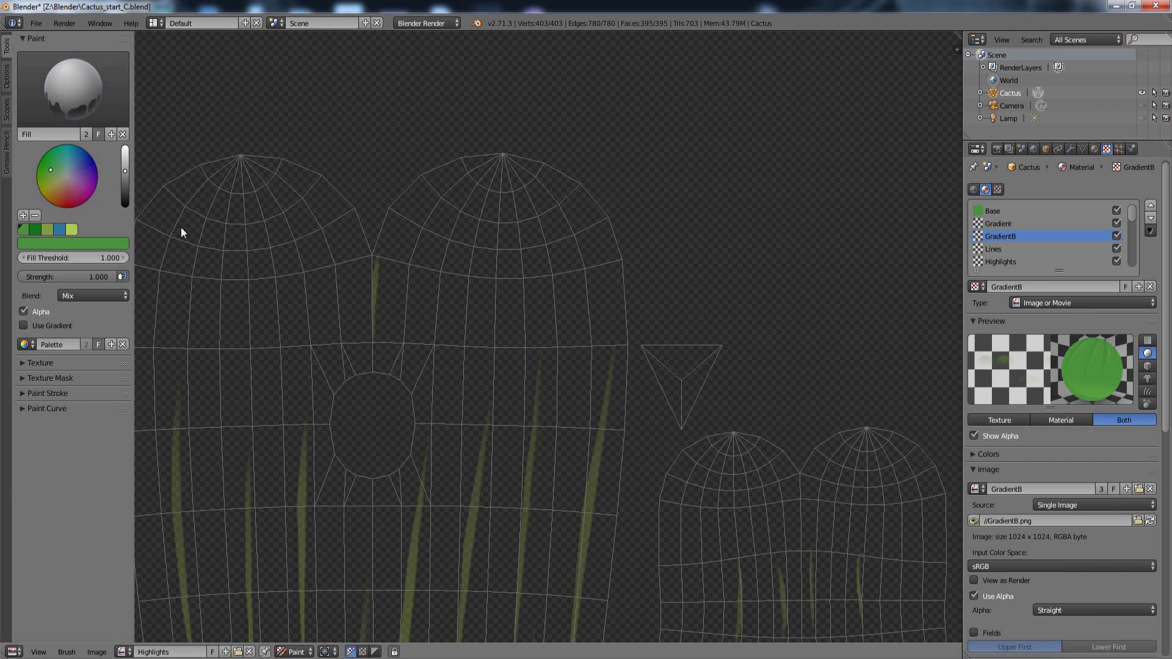
Step: Switch to the TexDraw brush, turn off Smooth Stroke and dab olive green on the center of the spikes' UV island
{"action": "left_click", "coordinate": [69, 101]}
{"action": "left_click", "coordinate": [116, 211]}
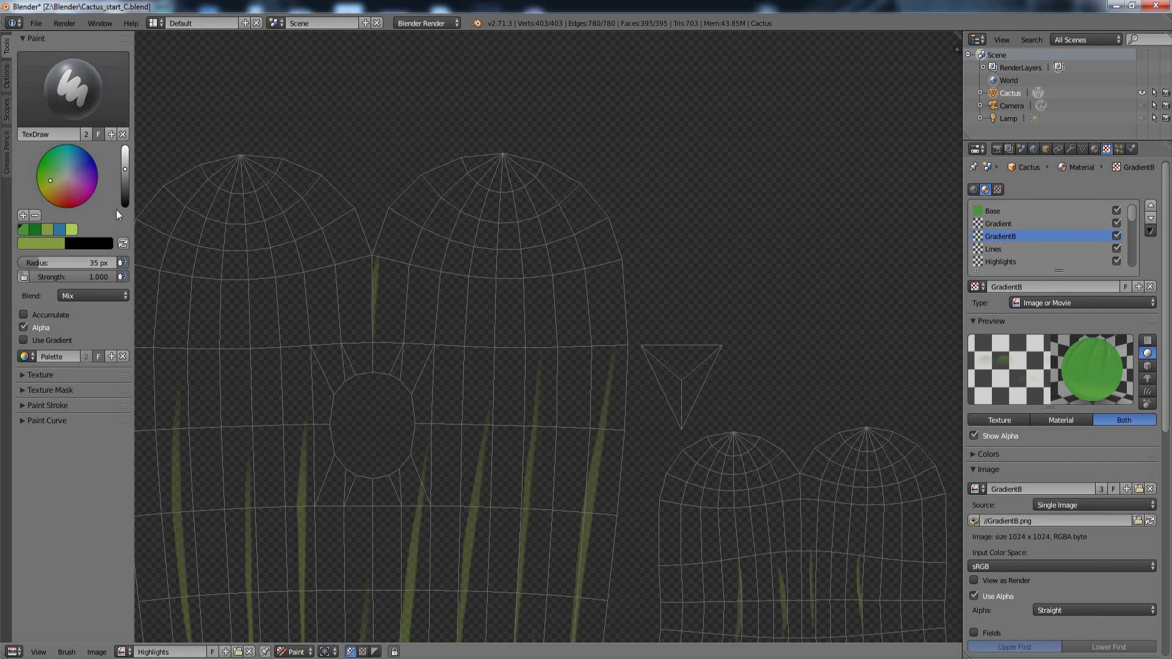
{"action": "left_click", "coordinate": [37, 406]}
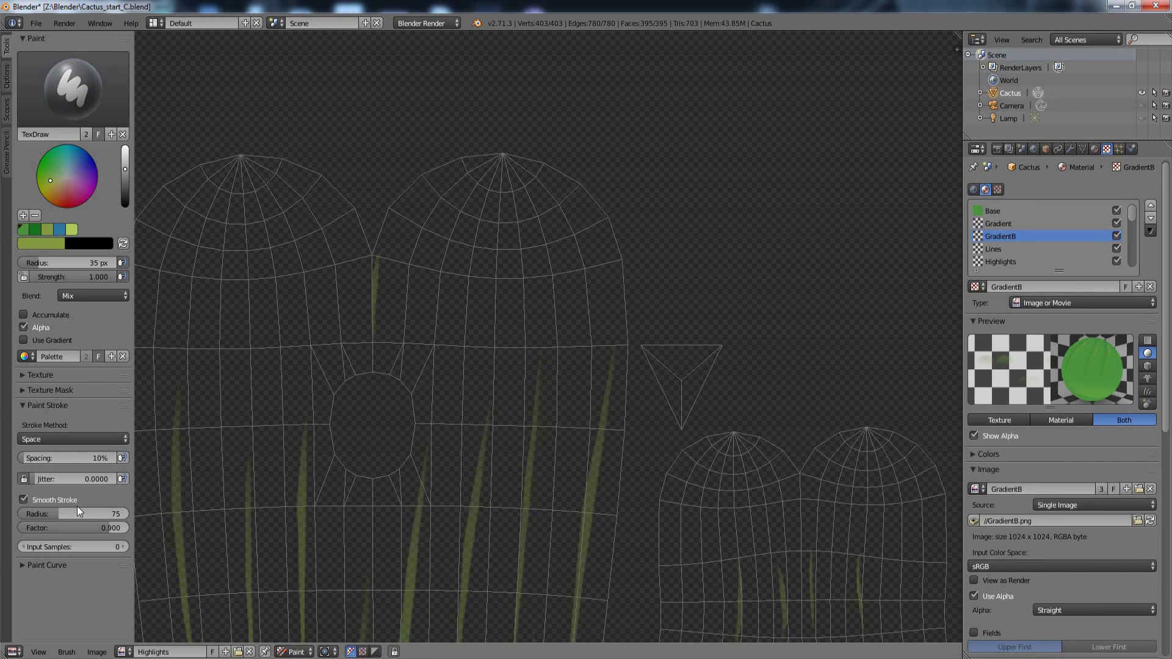
{"action": "left_click", "coordinate": [24, 500]}
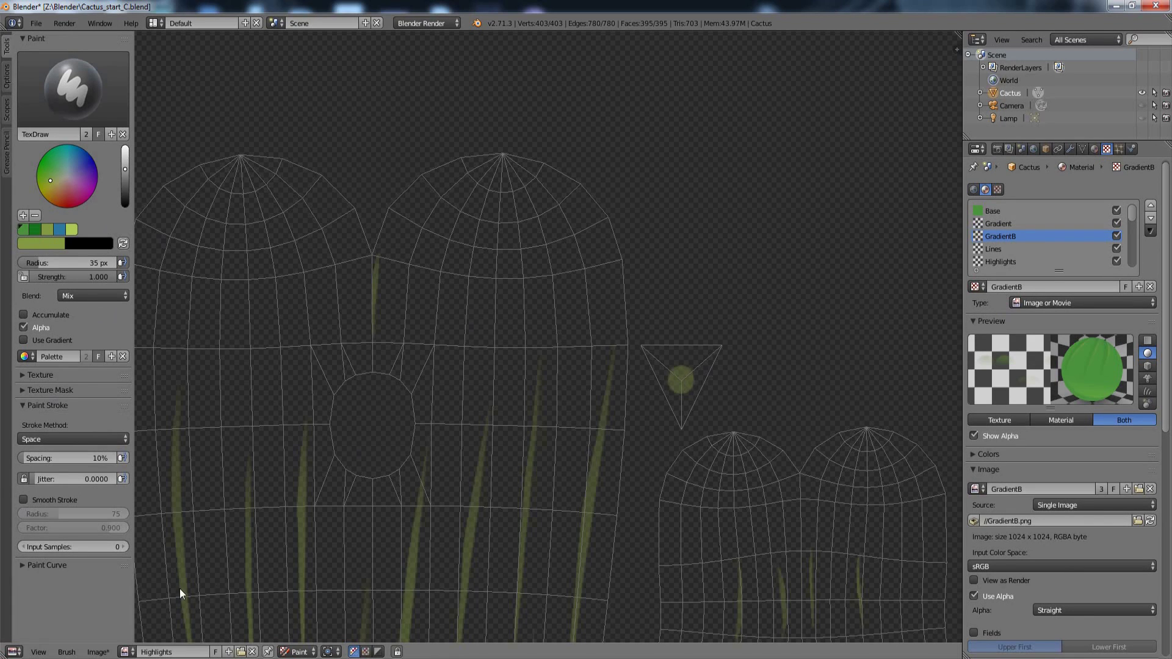
Step: Return to the 3D View in Object Mode and examine the highlights on the spikes up close from several sides
{"action": "left_click", "coordinate": [15, 652]}
{"action": "left_click", "coordinate": [40, 638]}
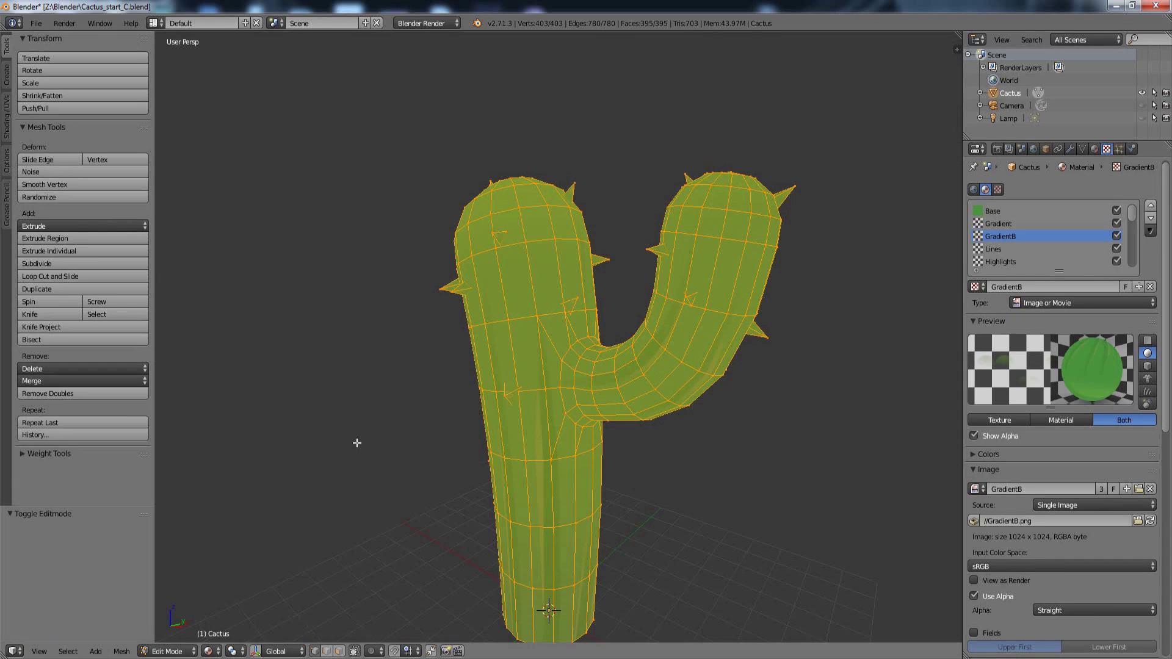
{"action": "key", "text": "Tab"}
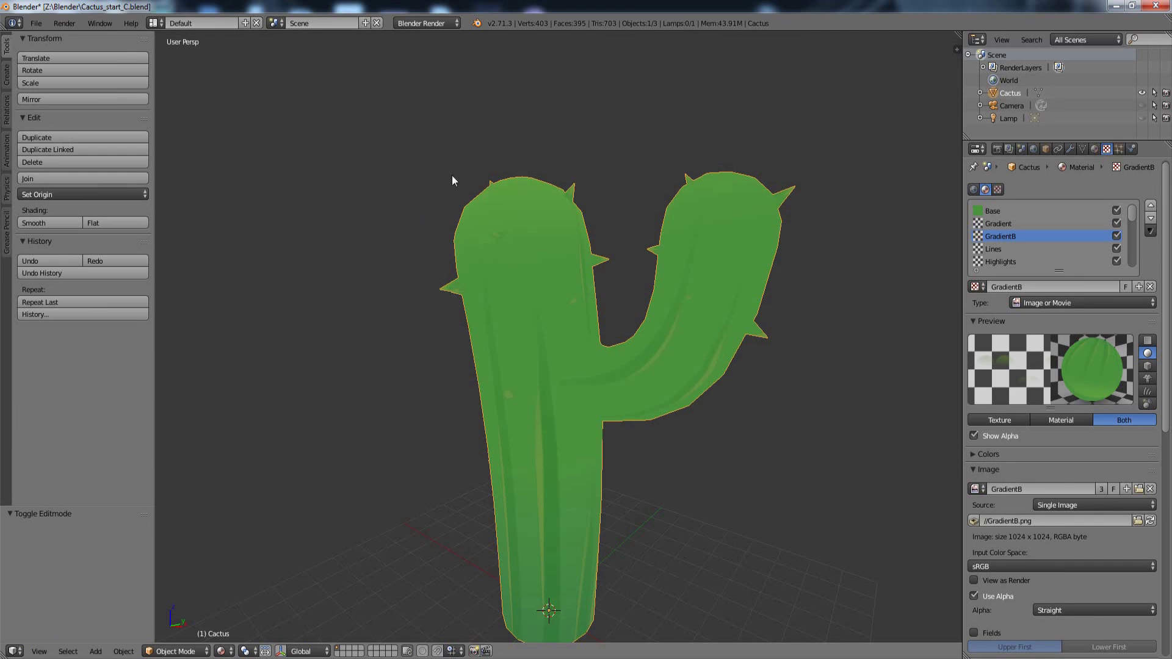
{"action": "scroll", "coordinate": [359, 325], "scroll_direction": "up", "scroll_amount": 5}
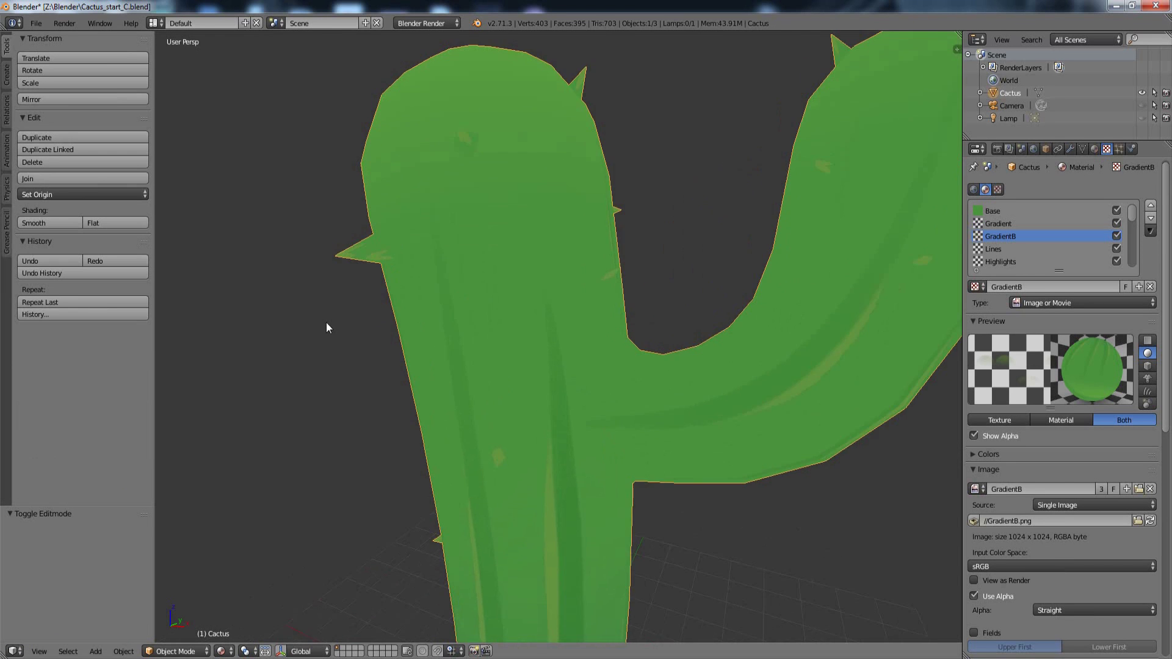
{"action": "scroll", "coordinate": [326, 322], "scroll_direction": "down", "scroll_amount": 2}
{"action": "scroll", "coordinate": [411, 347], "scroll_direction": "up", "scroll_amount": 3}
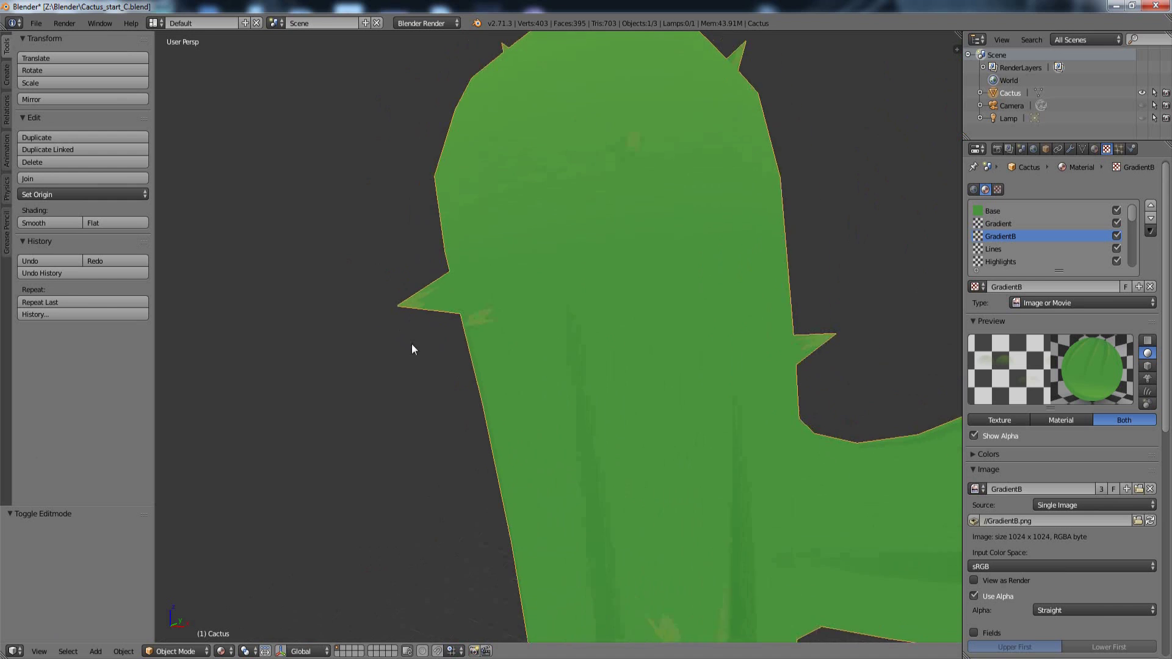
{"action": "scroll", "coordinate": [415, 365], "scroll_direction": "down", "scroll_amount": 4}
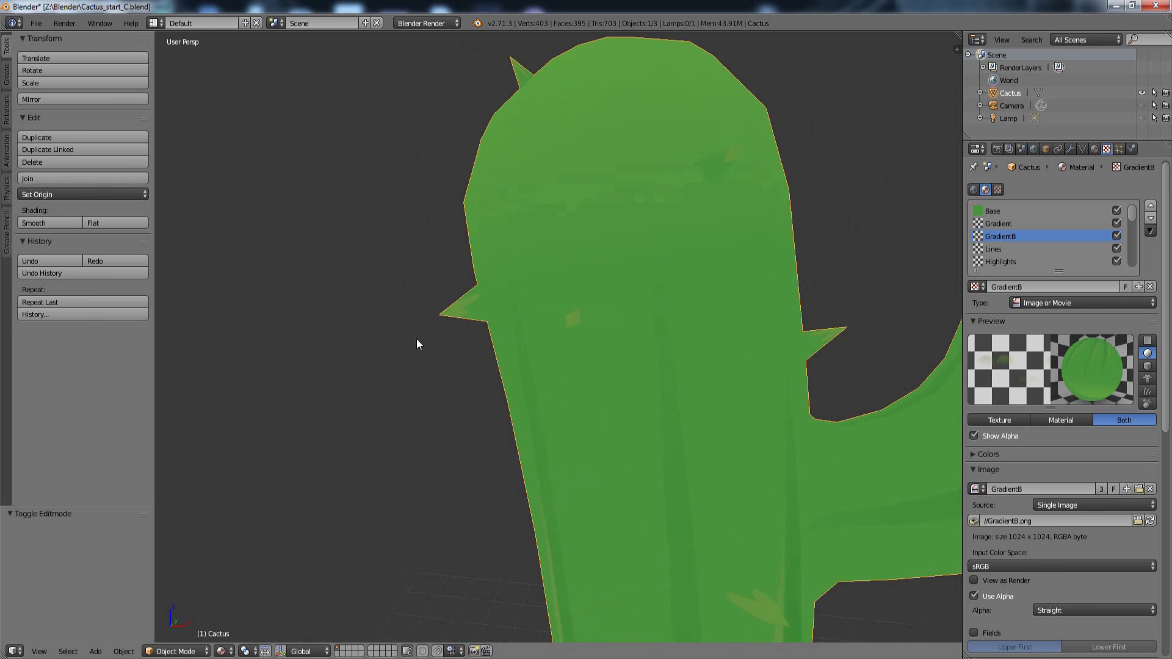
{"action": "middle_click_drag", "start_coordinate": [374, 392], "coordinate": [596, 274]}
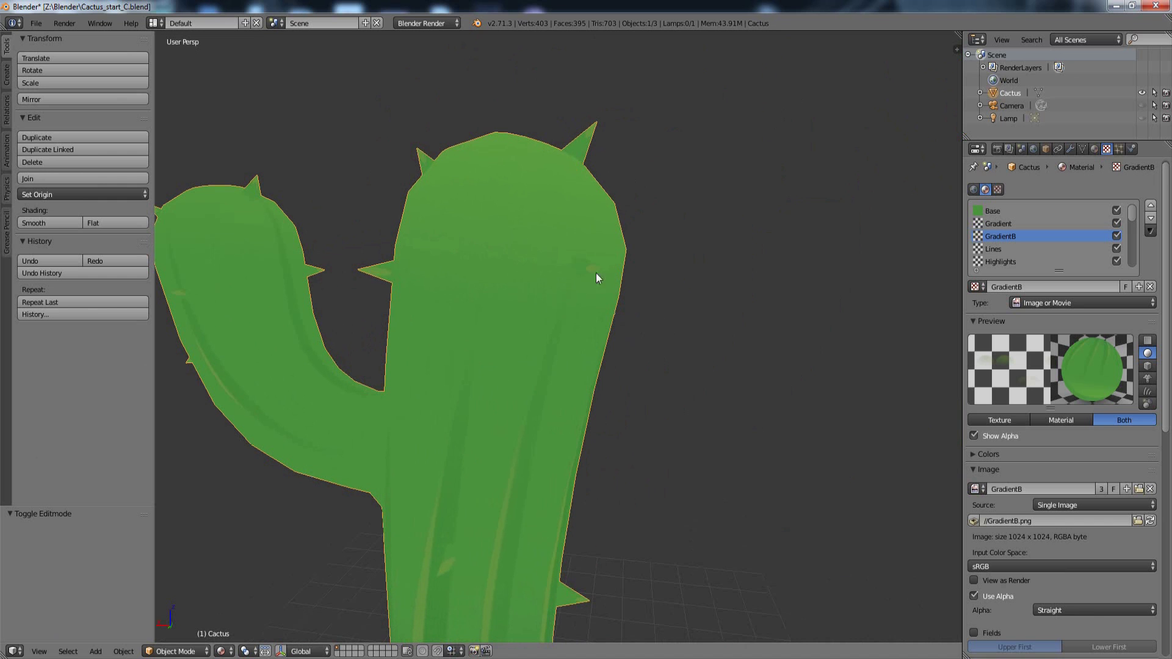
{"action": "middle_click_drag", "start_coordinate": [743, 328], "coordinate": [674, 350]}
Step: Save the edited Highlights image and the filled Base image in the UV/Image Editor
{"action": "left_click", "coordinate": [13, 652]}
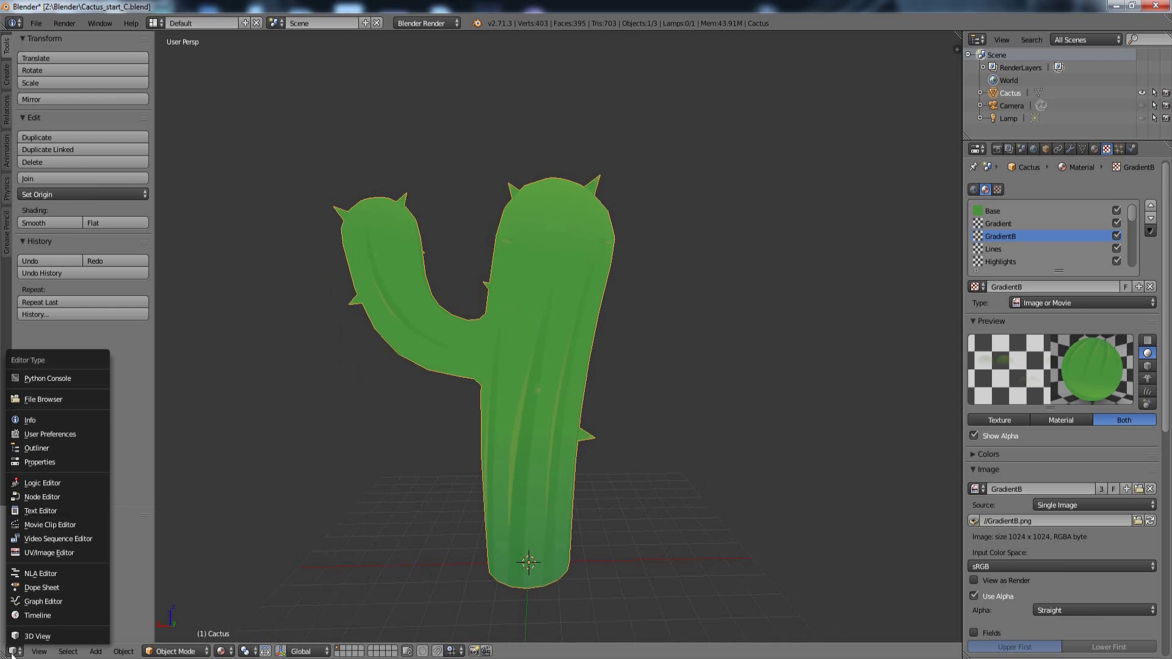
{"action": "left_click", "coordinate": [52, 554]}
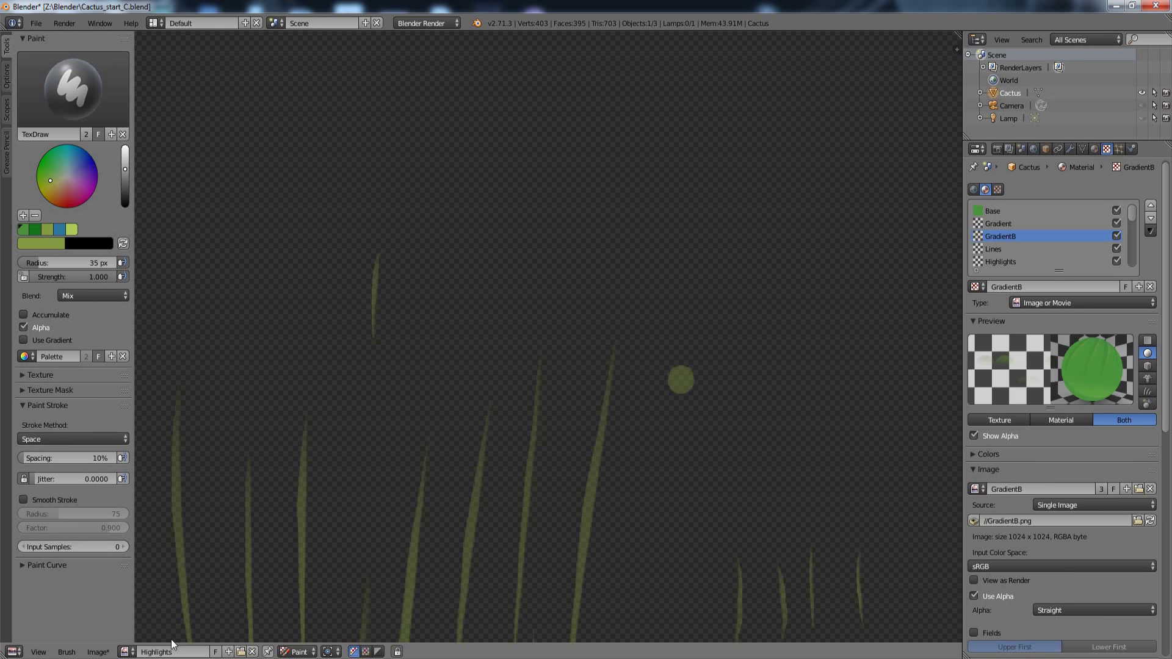
{"action": "left_click", "coordinate": [98, 652]}
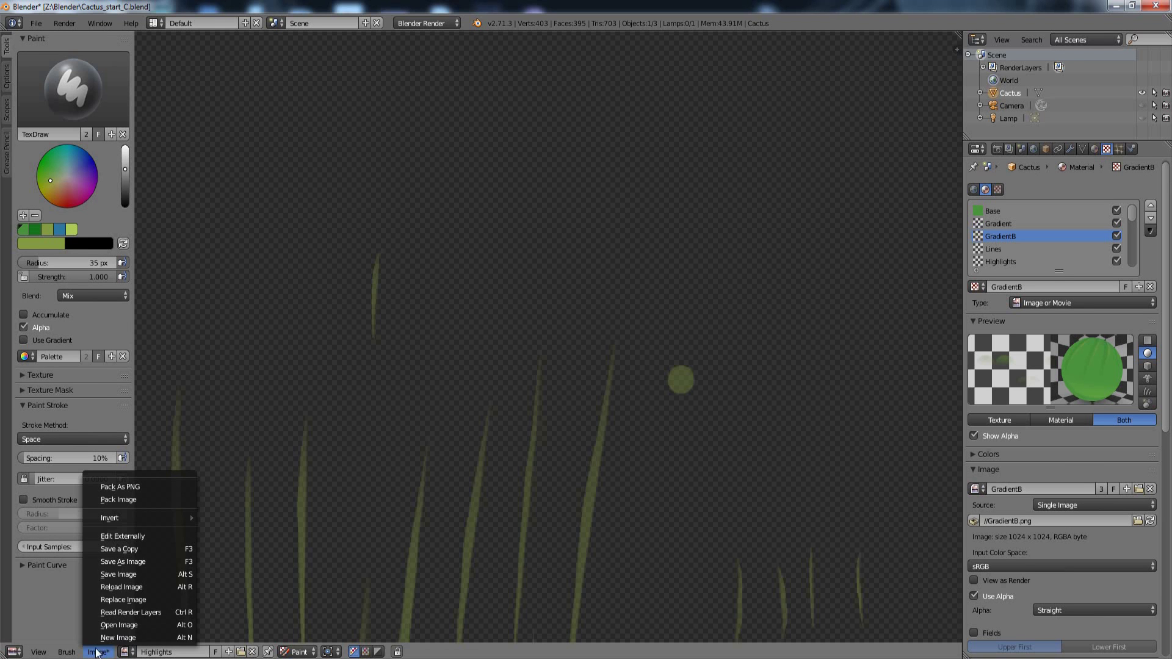
{"action": "left_click", "coordinate": [145, 574]}
{"action": "left_click", "coordinate": [125, 652]}
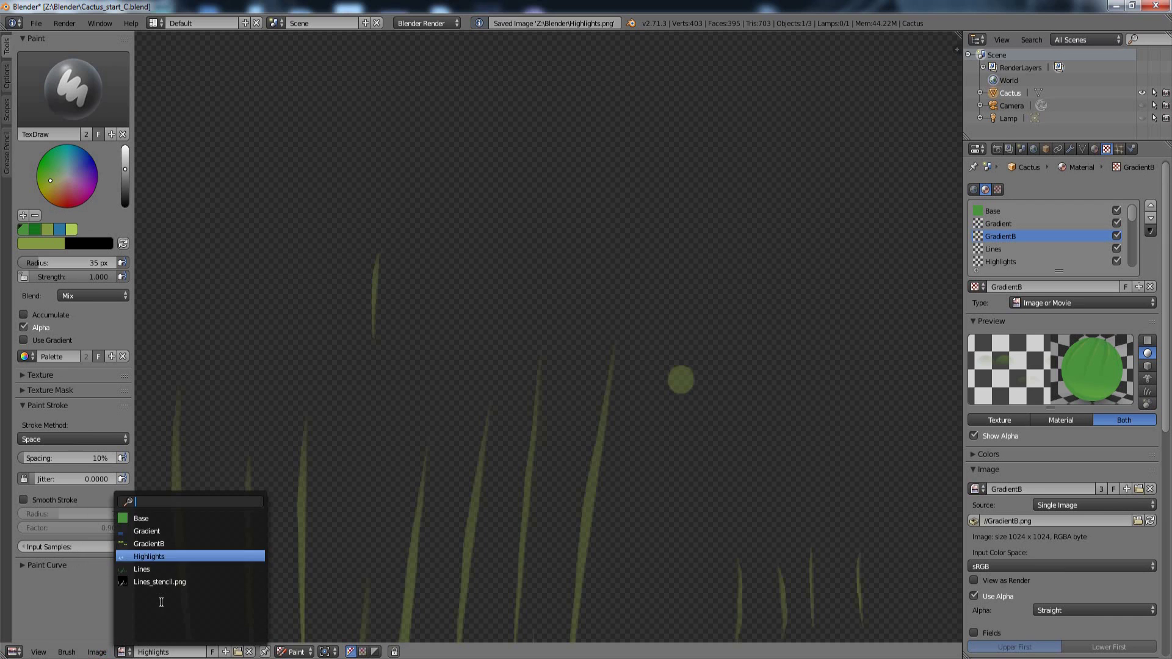
{"action": "left_click", "coordinate": [163, 519]}
{"action": "left_click", "coordinate": [97, 652]}
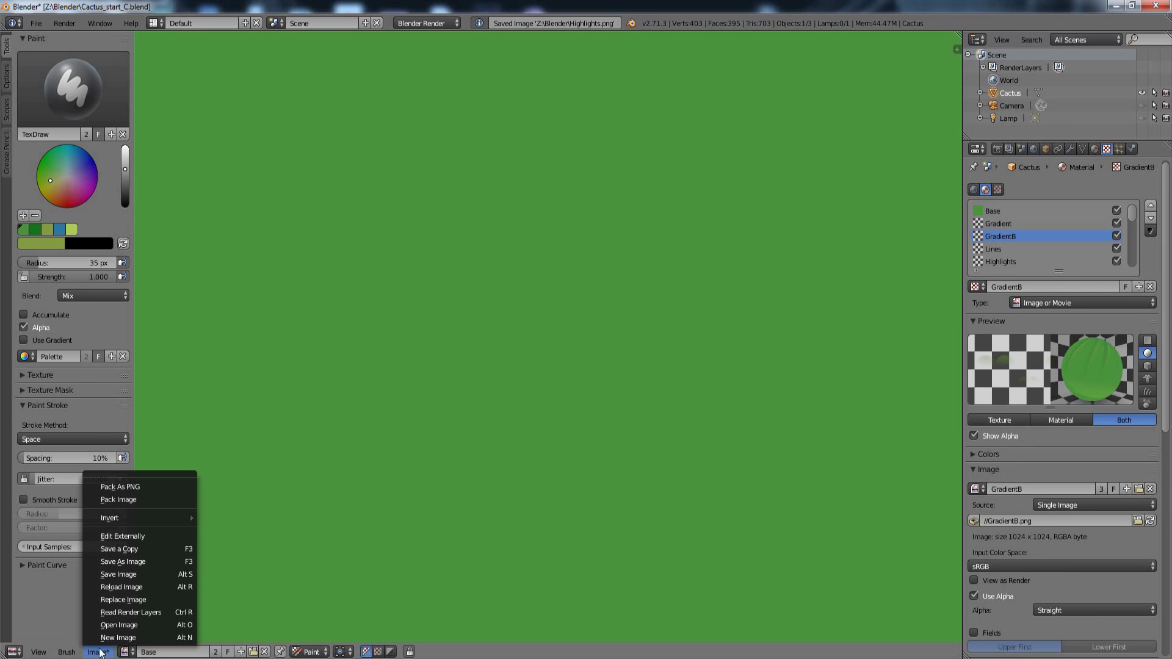
{"action": "left_click", "coordinate": [134, 574]}
Step: Return to the 3D View and save the Cactus_start_C.blend file
{"action": "left_click", "coordinate": [12, 652]}
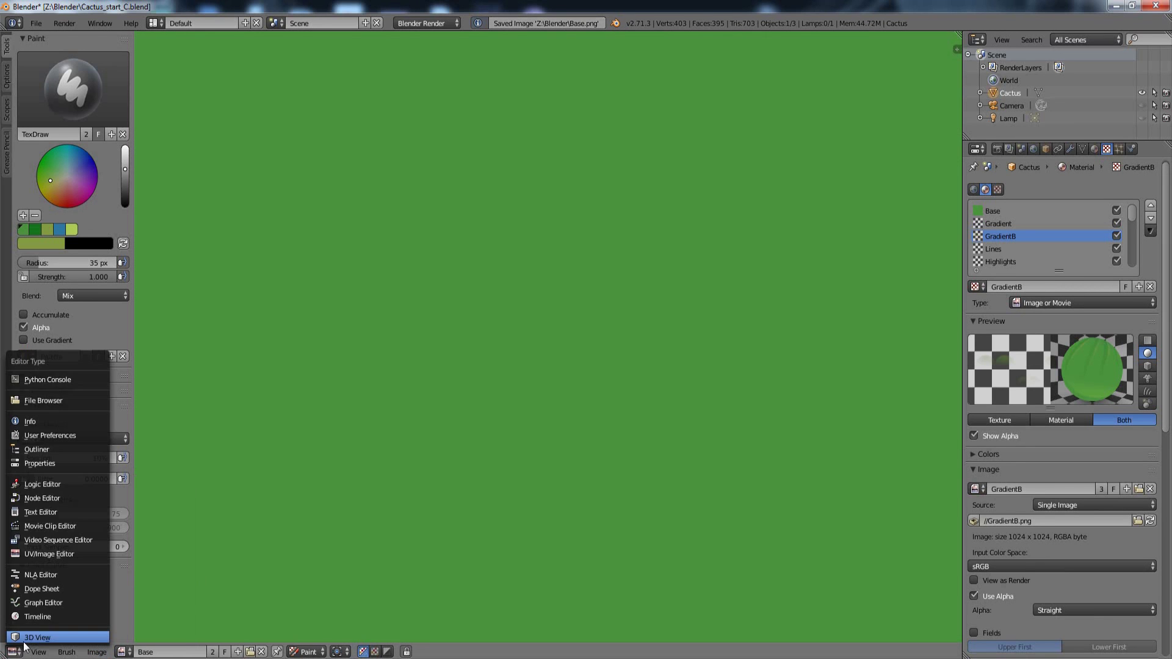
{"action": "left_click", "coordinate": [31, 637]}
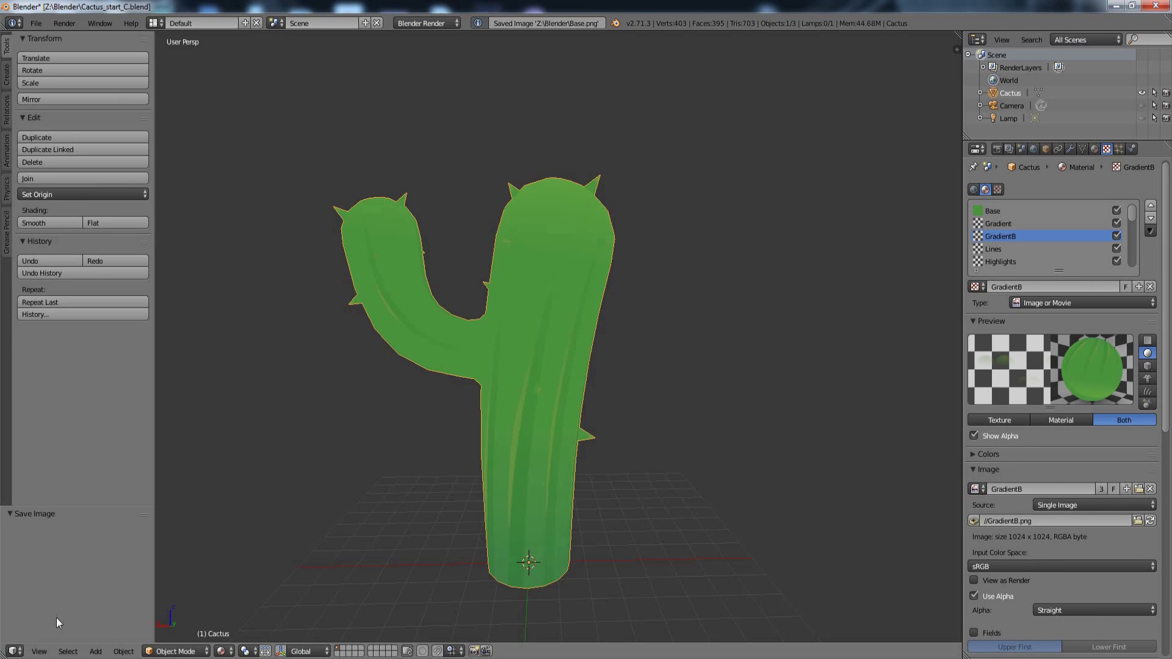
{"action": "left_click", "coordinate": [36, 24]}
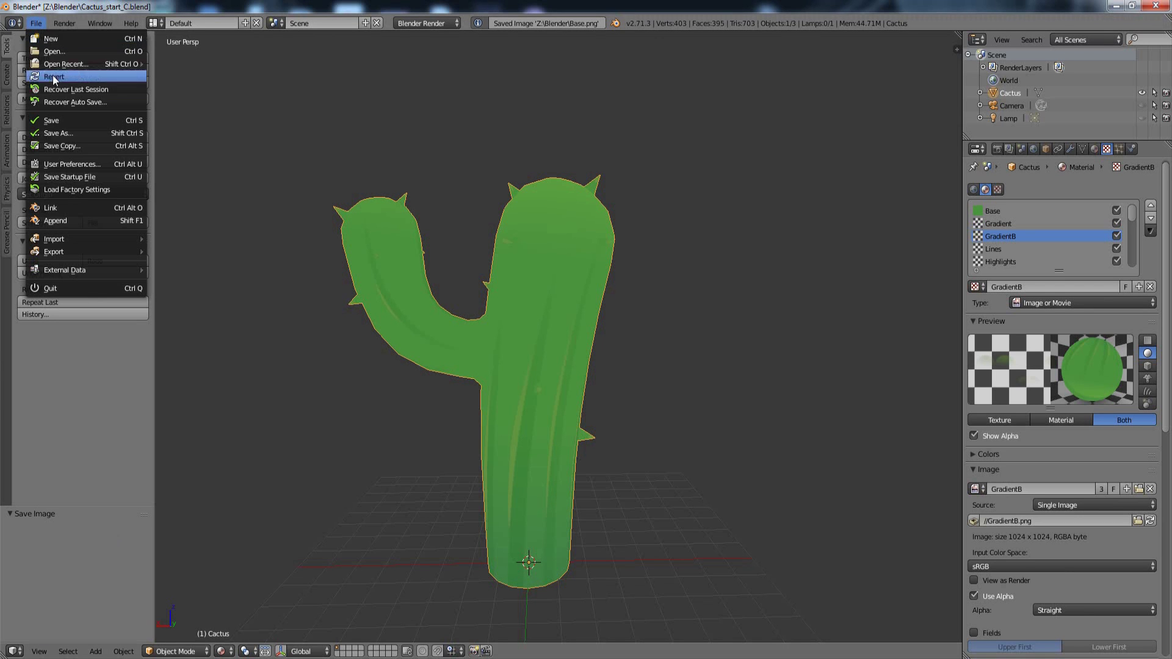
{"action": "left_click", "coordinate": [71, 119]}
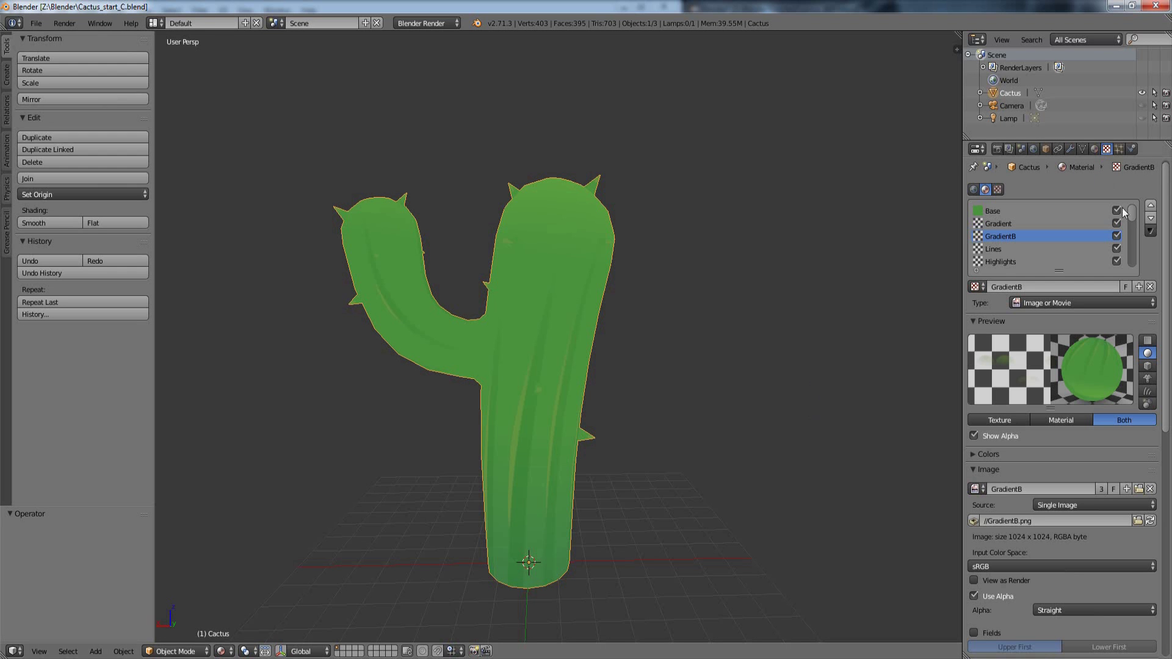
Step: Add a new texture in the empty slot below Highlights and load NewCactus.psd as its image
{"action": "scroll", "coordinate": [1131, 212], "scroll_direction": "down", "scroll_amount": 2}
{"action": "left_click", "coordinate": [995, 249]}
{"action": "left_click", "coordinate": [1008, 287]}
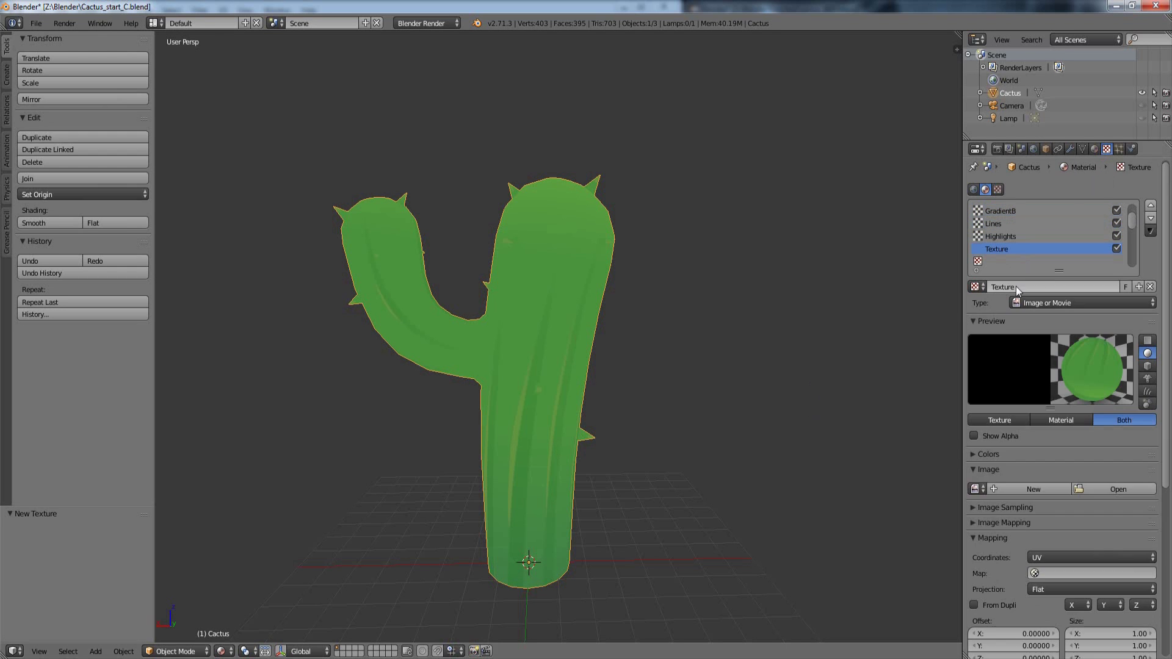
{"action": "left_click", "coordinate": [1088, 489]}
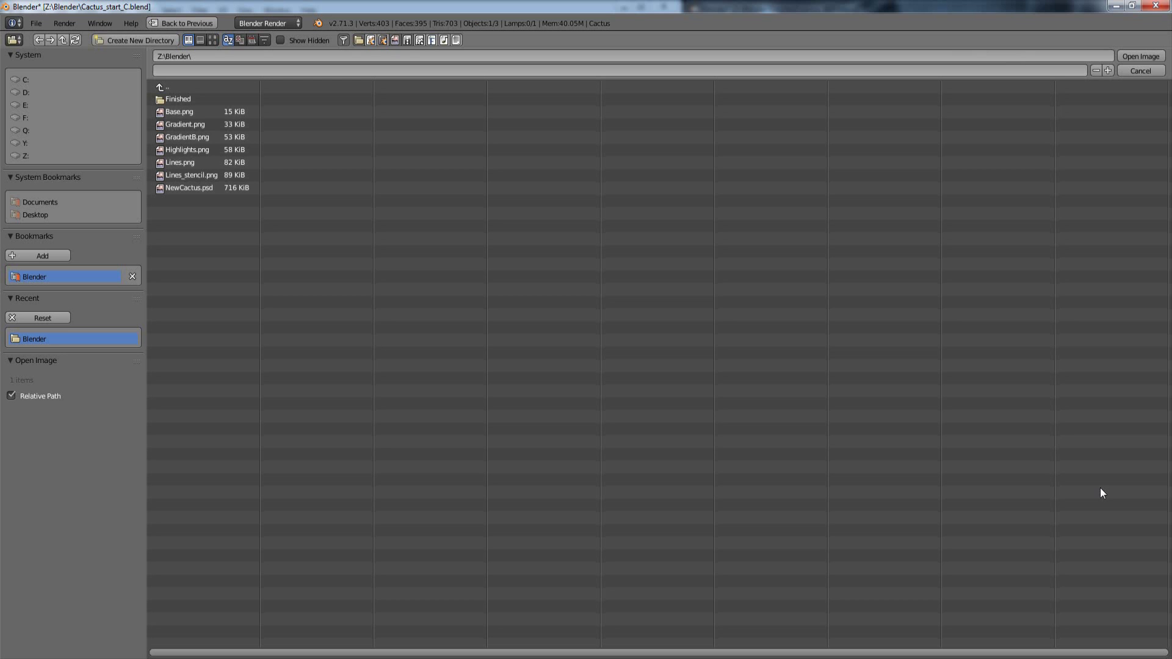
{"action": "left_click", "coordinate": [198, 188]}
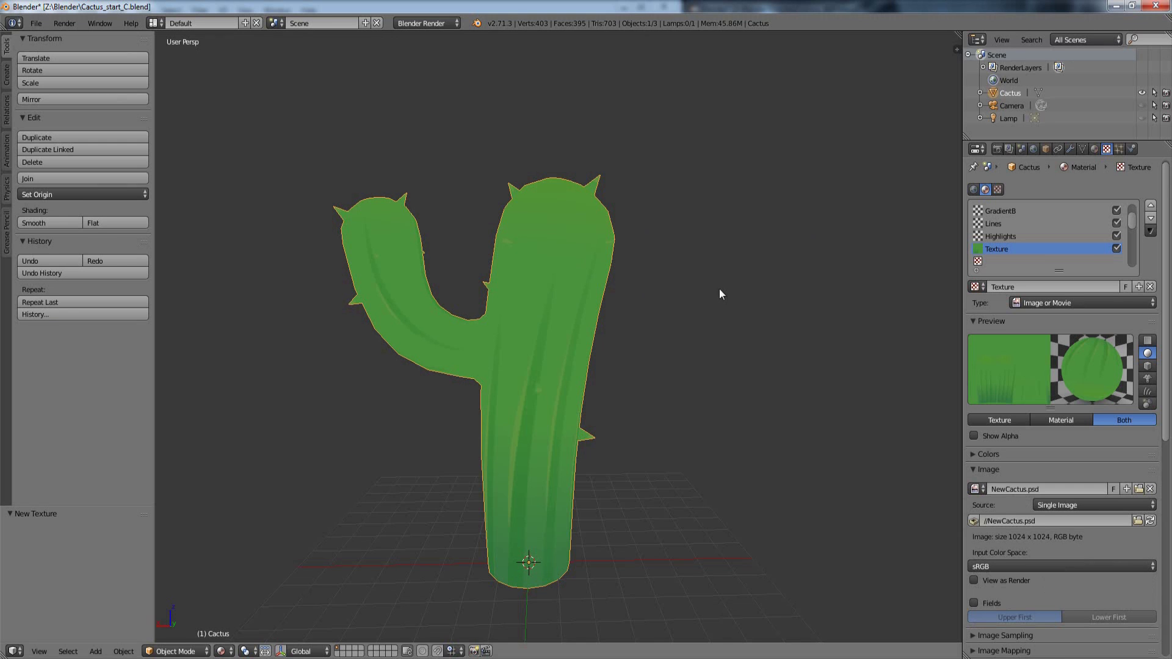
Step: Toggle the NewCactus.psd texture off and on to compare it with the layered textures on the cactus, leaving it enabled
{"action": "scroll", "coordinate": [717, 357], "scroll_direction": "up", "scroll_amount": 5}
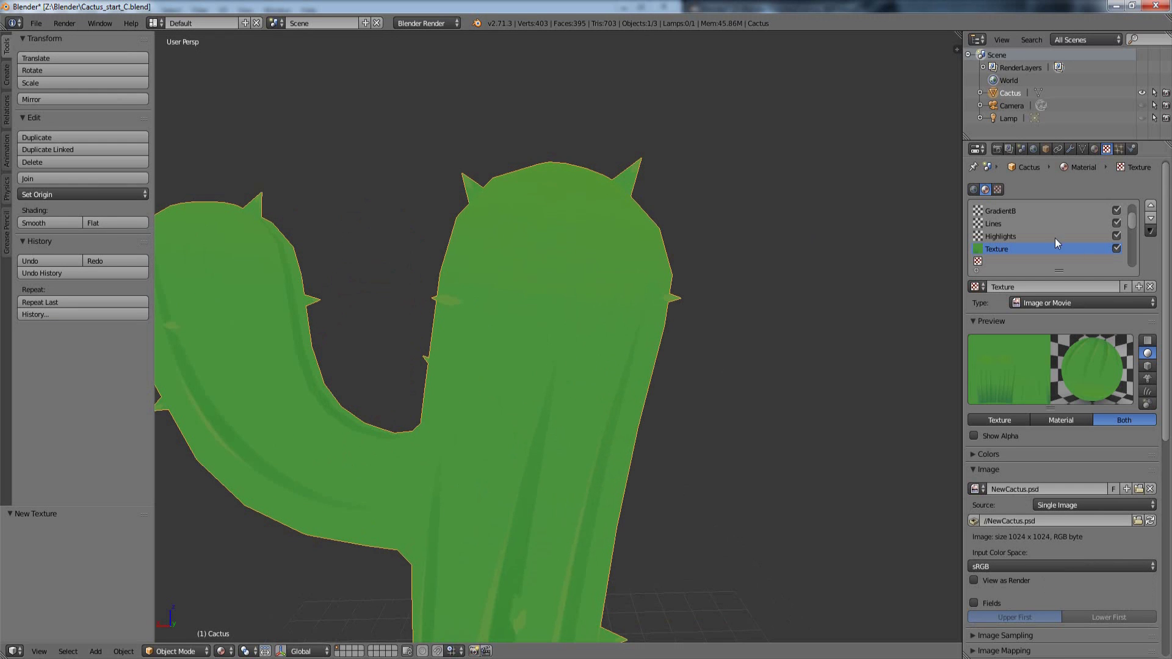
{"action": "left_click", "coordinate": [1117, 249]}
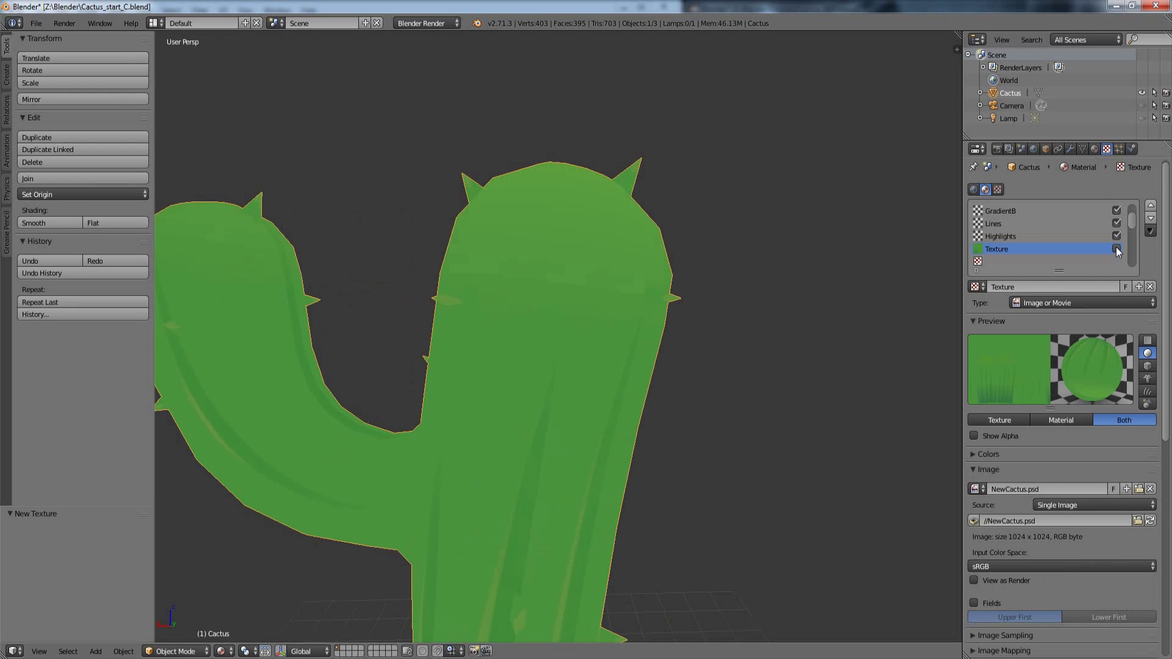
{"action": "left_click", "coordinate": [1118, 250]}
{"action": "left_click", "coordinate": [1118, 249]}
{"action": "left_click", "coordinate": [1119, 248]}
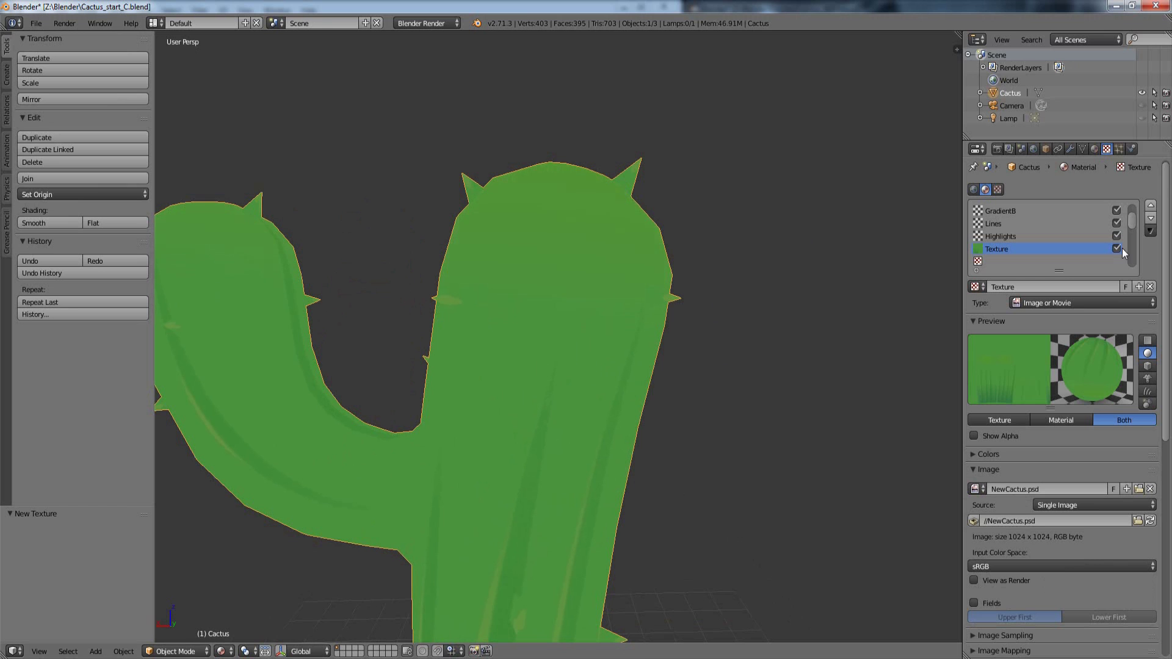
{"action": "left_click", "coordinate": [1120, 248]}
{"action": "left_click", "coordinate": [1121, 249]}
{"action": "left_click", "coordinate": [1120, 250]}
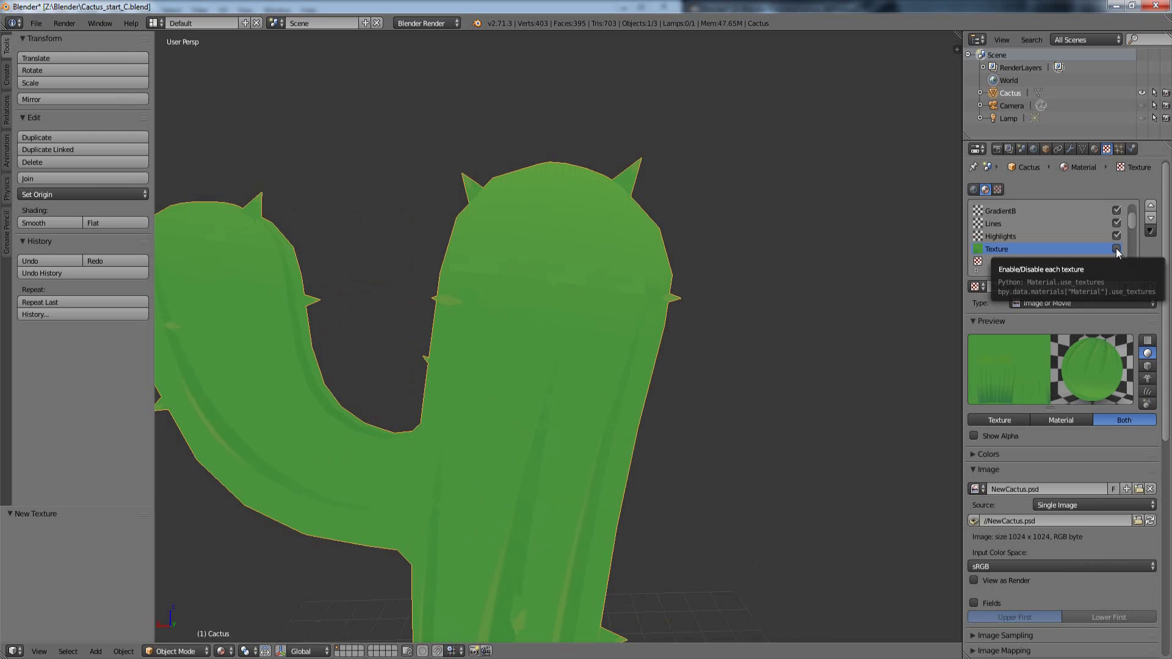
{"action": "left_click", "coordinate": [1118, 249]}
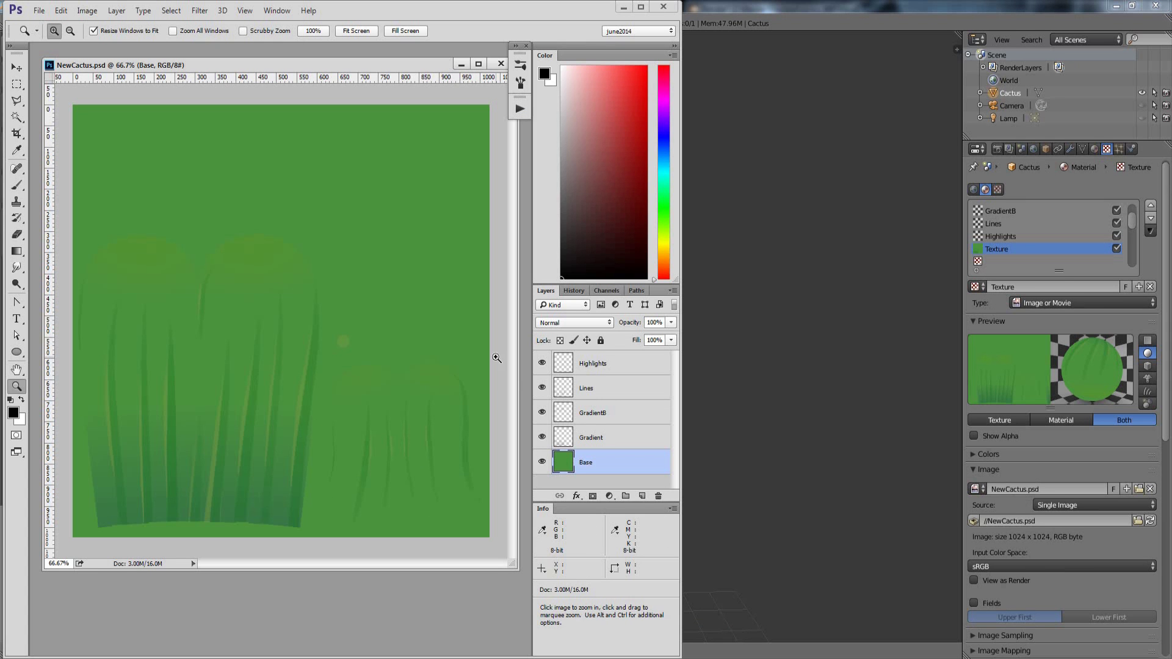
Step: In Photoshop, set the blend mode of the GradientB layer in NewCactus.psd to Screen
{"action": "left_click", "coordinate": [594, 414]}
{"action": "left_click", "coordinate": [574, 322]}
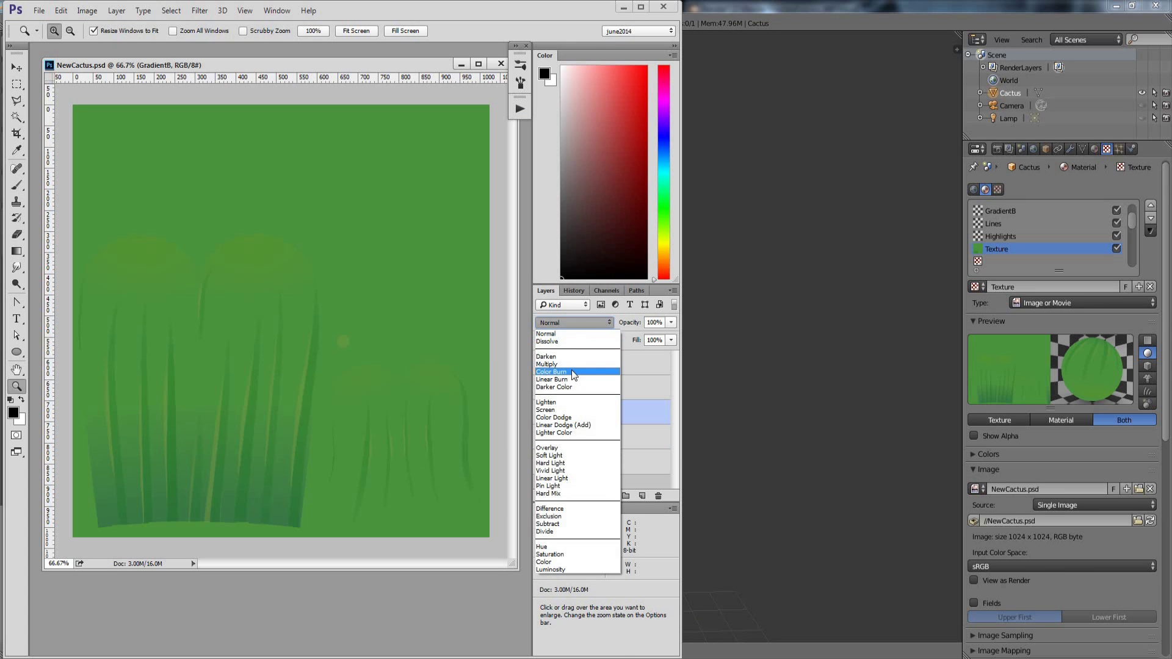
{"action": "left_click", "coordinate": [565, 411]}
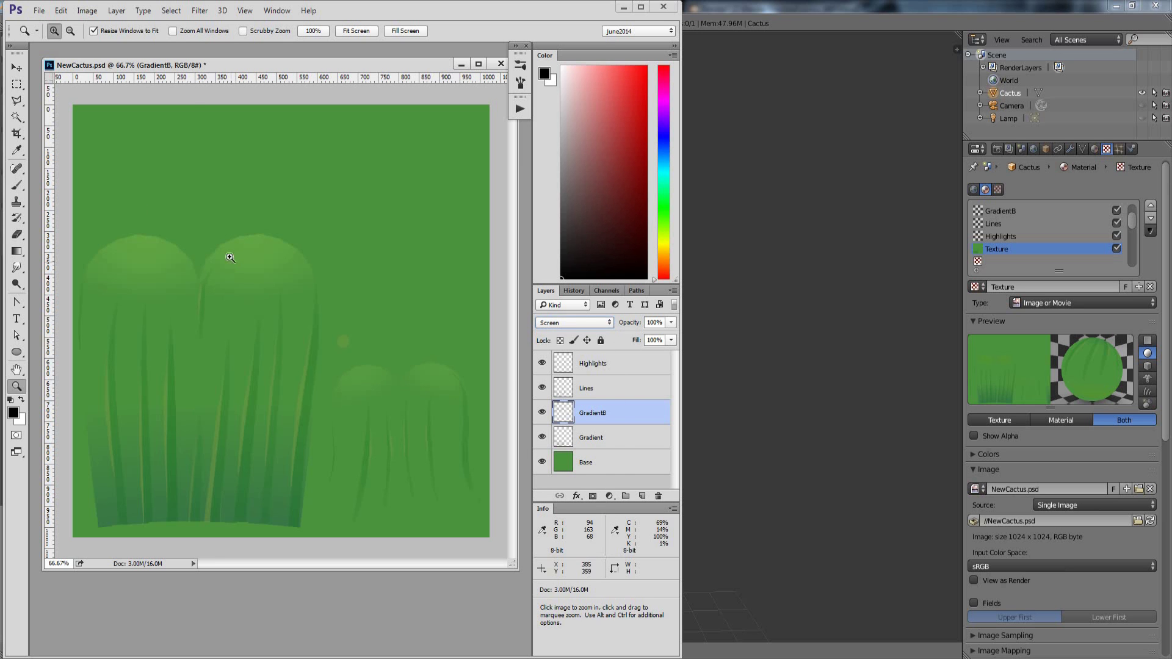
Step: Save NewCactus.psd, switch to Blender and reload the image so the cactus shows the Screen-blended gradient
{"action": "left_click", "coordinate": [39, 10]}
{"action": "left_click", "coordinate": [46, 138]}
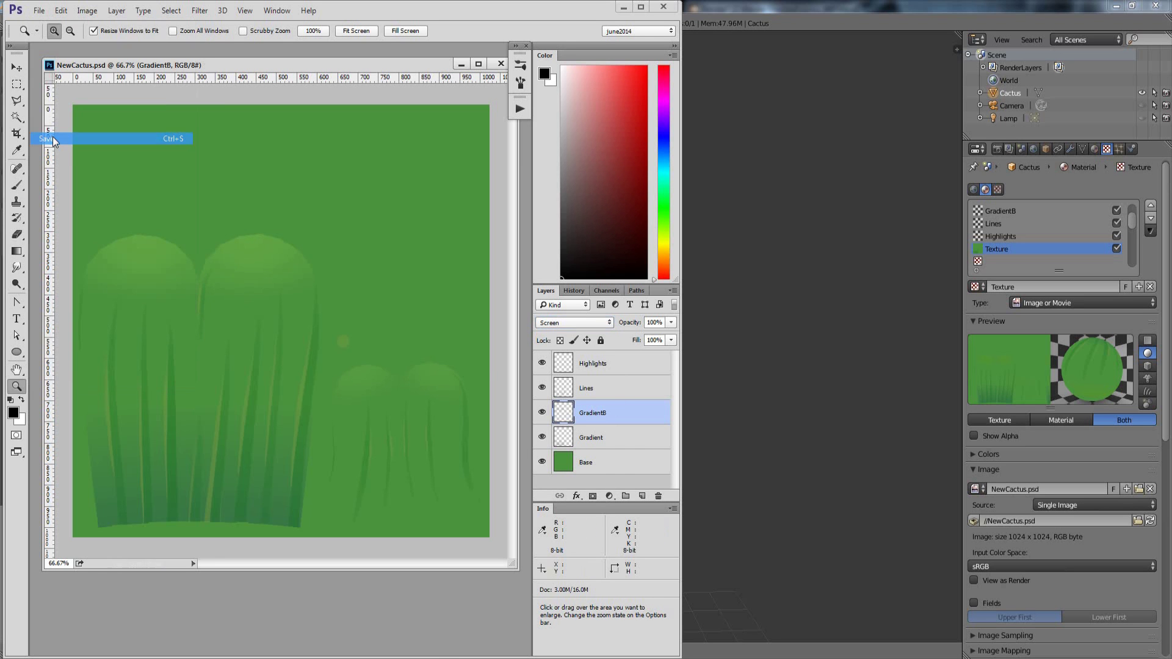
{"action": "left_click", "coordinate": [1028, 332]}
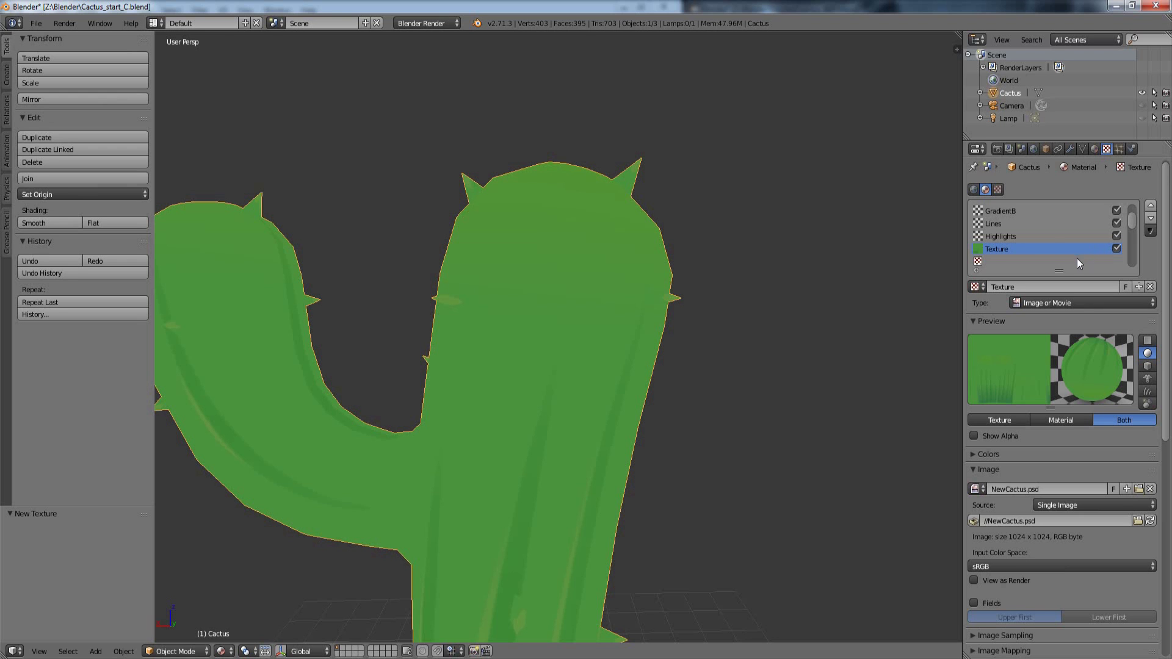
{"action": "left_click", "coordinate": [1151, 522]}
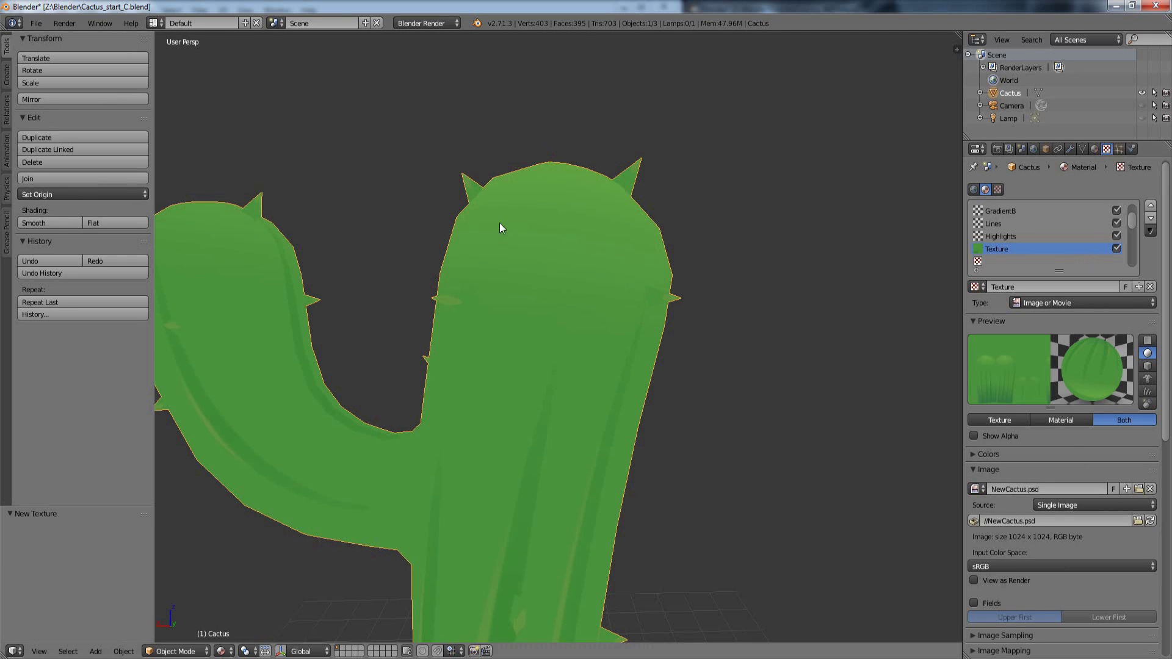
{"action": "scroll", "coordinate": [745, 304], "scroll_direction": "down", "scroll_amount": 4}
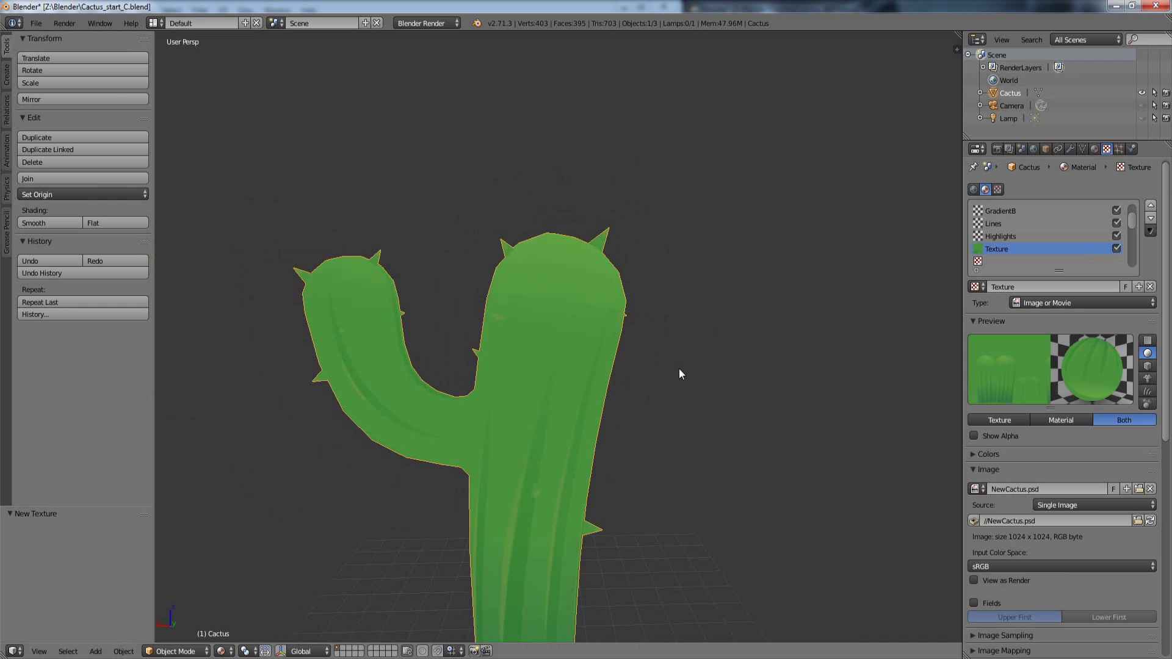
{"action": "middle_click_drag", "start_coordinate": [680, 372], "coordinate": [648, 362]}
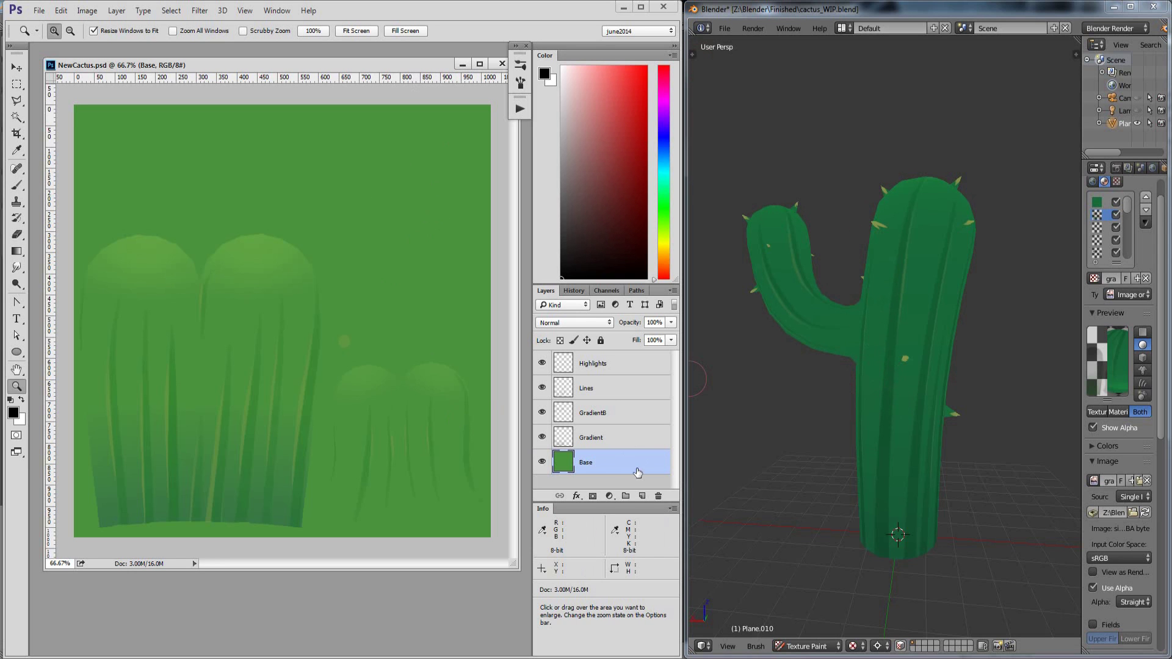
Step: In Photoshop, add a Hue/Saturation adjustment above the Base layer with Hue +13, Saturation -11 and Lightness -16
{"action": "left_click", "coordinate": [609, 496]}
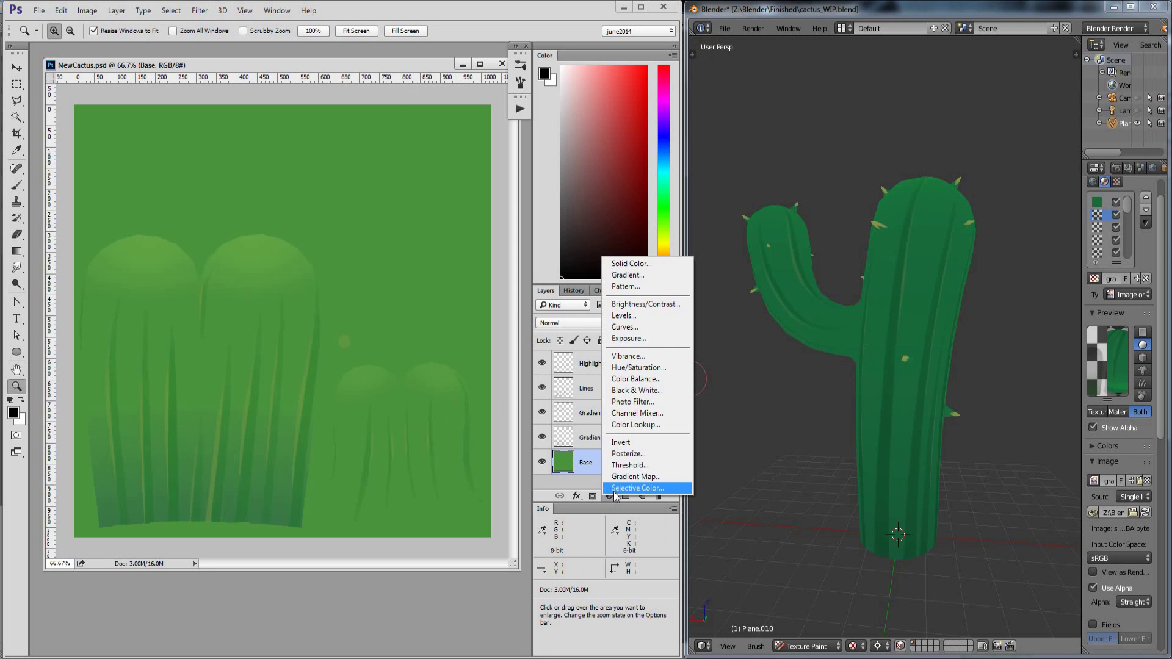
{"action": "left_click", "coordinate": [656, 369]}
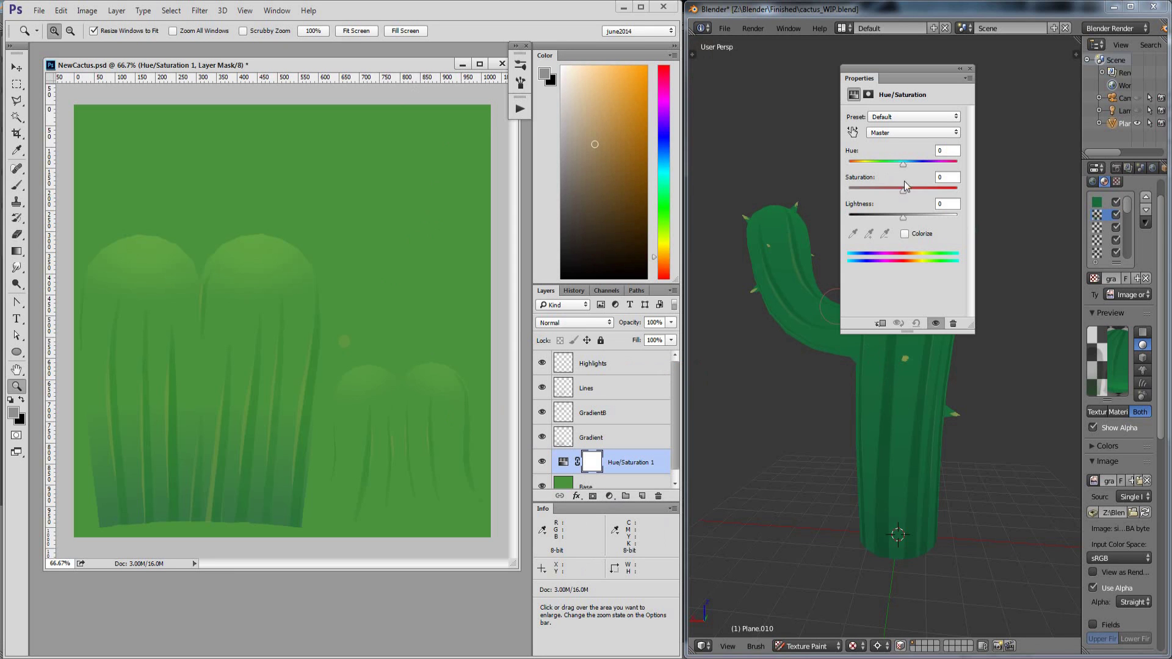
{"action": "left_click_drag", "start_coordinate": [904, 166], "coordinate": [899, 215]}
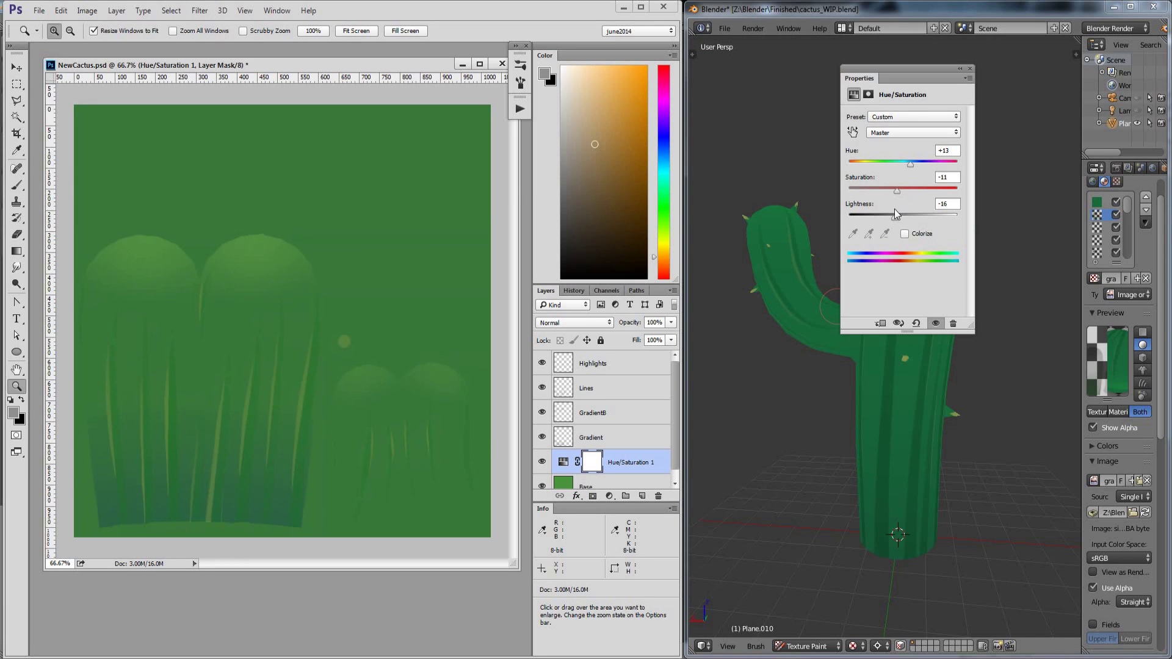
Step: Save NewCactus.psd with the Hue/Saturation adjustment and reload the image in Blender
{"action": "left_click", "coordinate": [39, 10]}
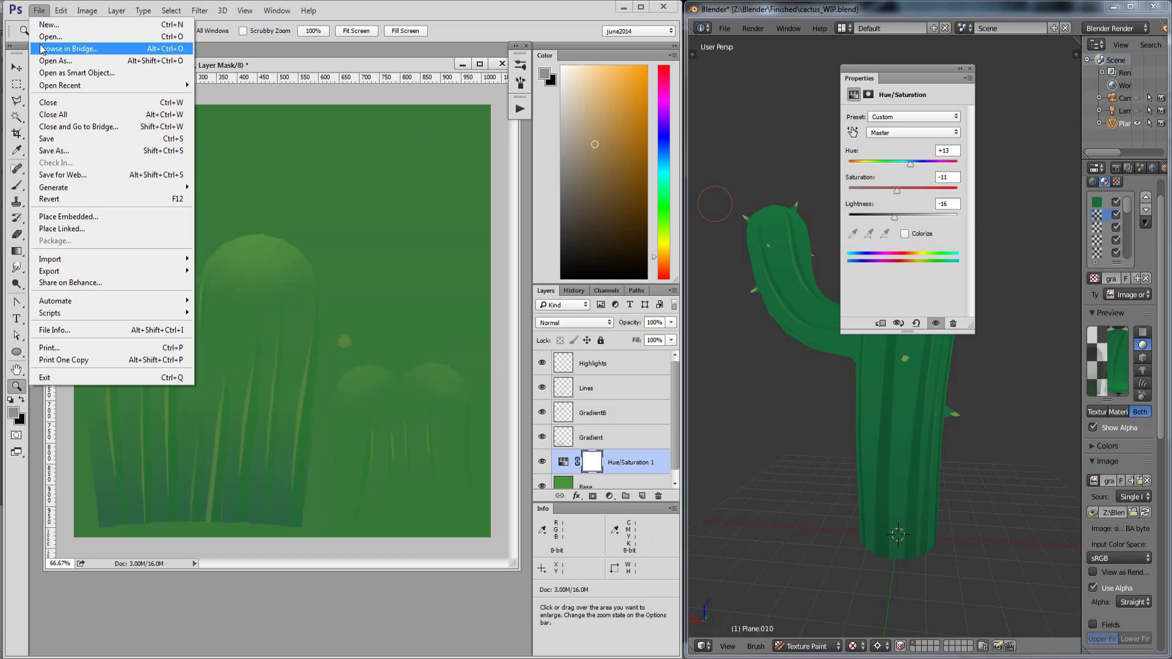
{"action": "left_click", "coordinate": [49, 138]}
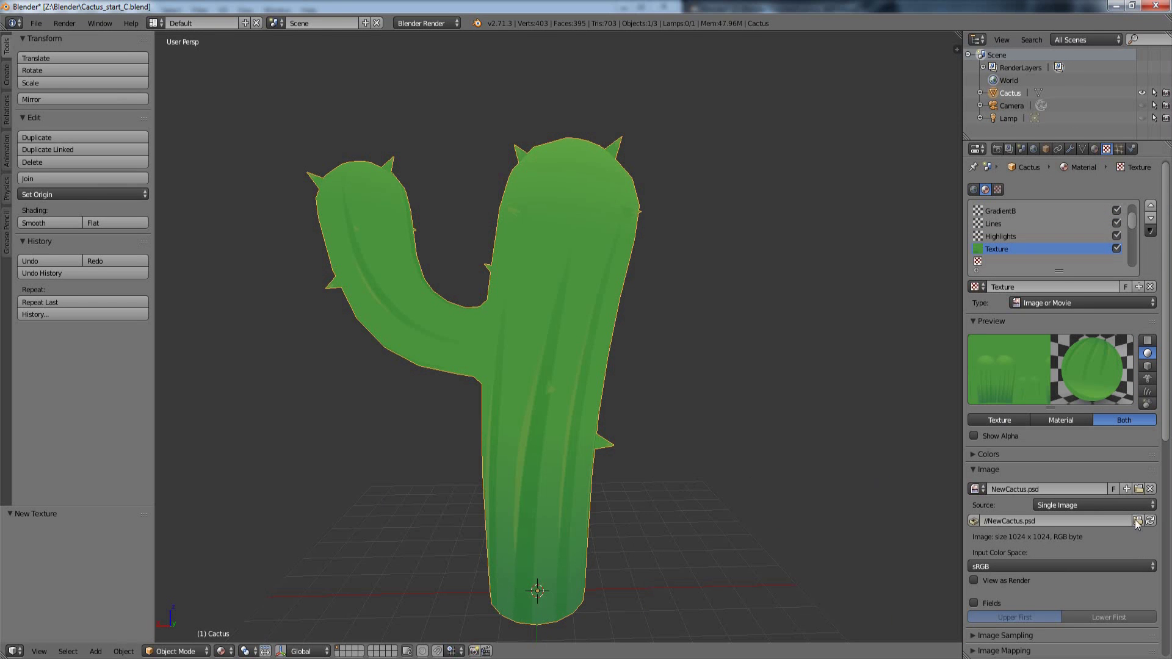
{"action": "left_click", "coordinate": [1151, 521]}
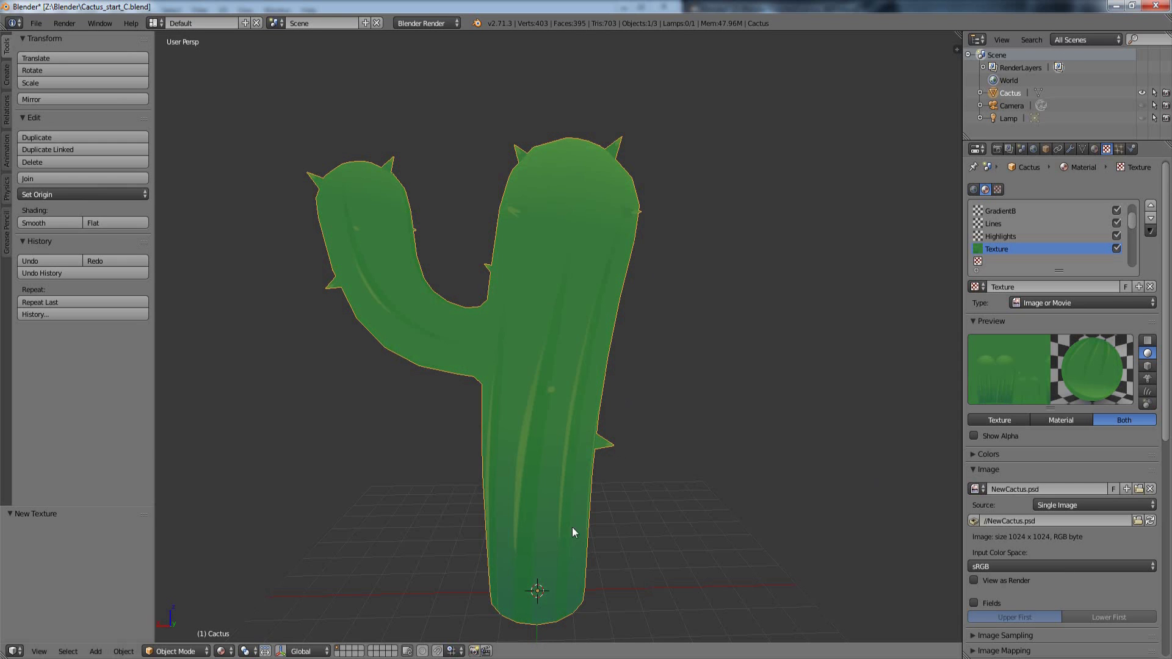
Step: Switch to Photoshop and set the Lines layer to Multiply blending at 76% opacity
{"action": "key", "text": "alt+Tab"}
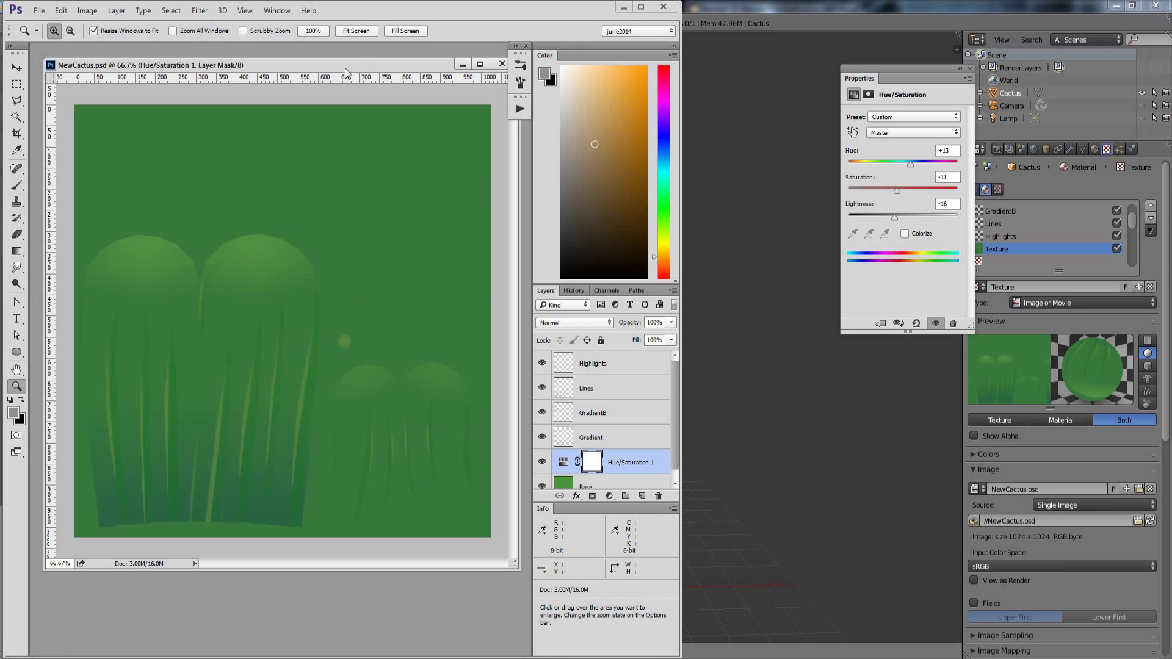
{"action": "left_click", "coordinate": [614, 391]}
{"action": "left_click", "coordinate": [587, 325]}
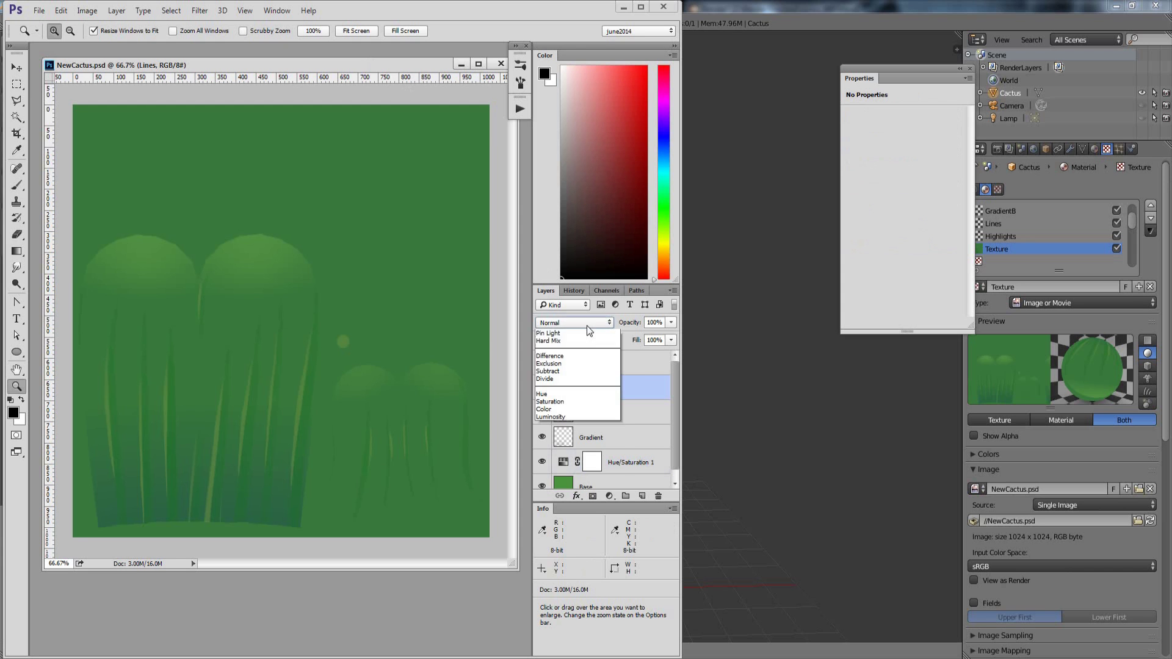
{"action": "left_click", "coordinate": [577, 364]}
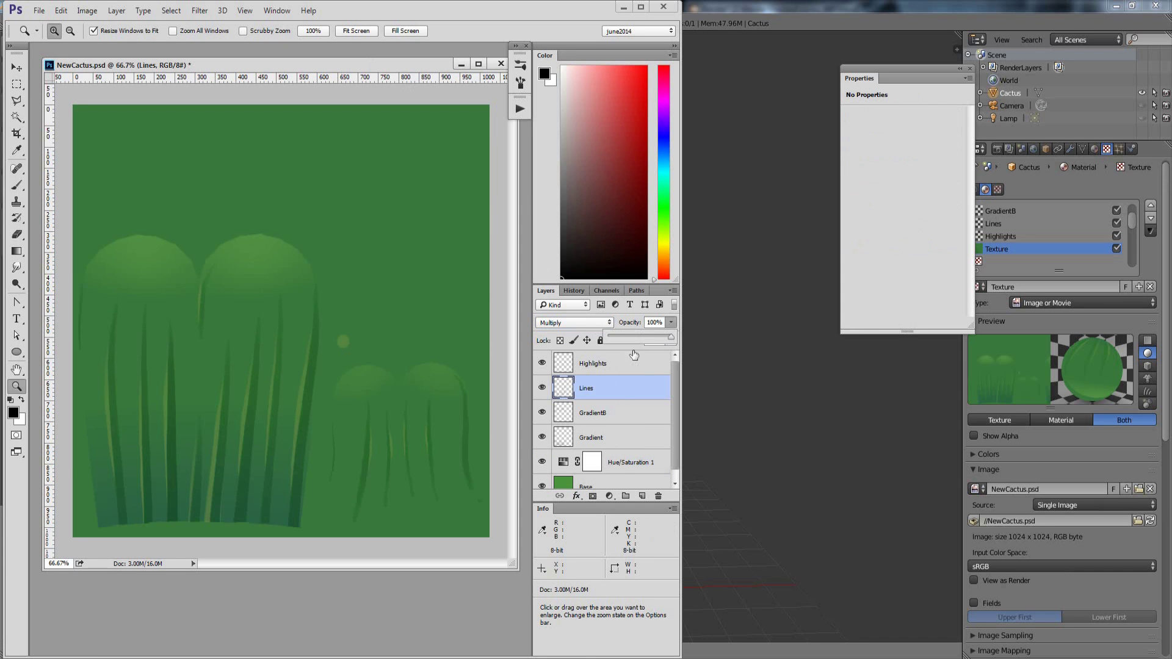
{"action": "key", "text": "alt+Tab"}
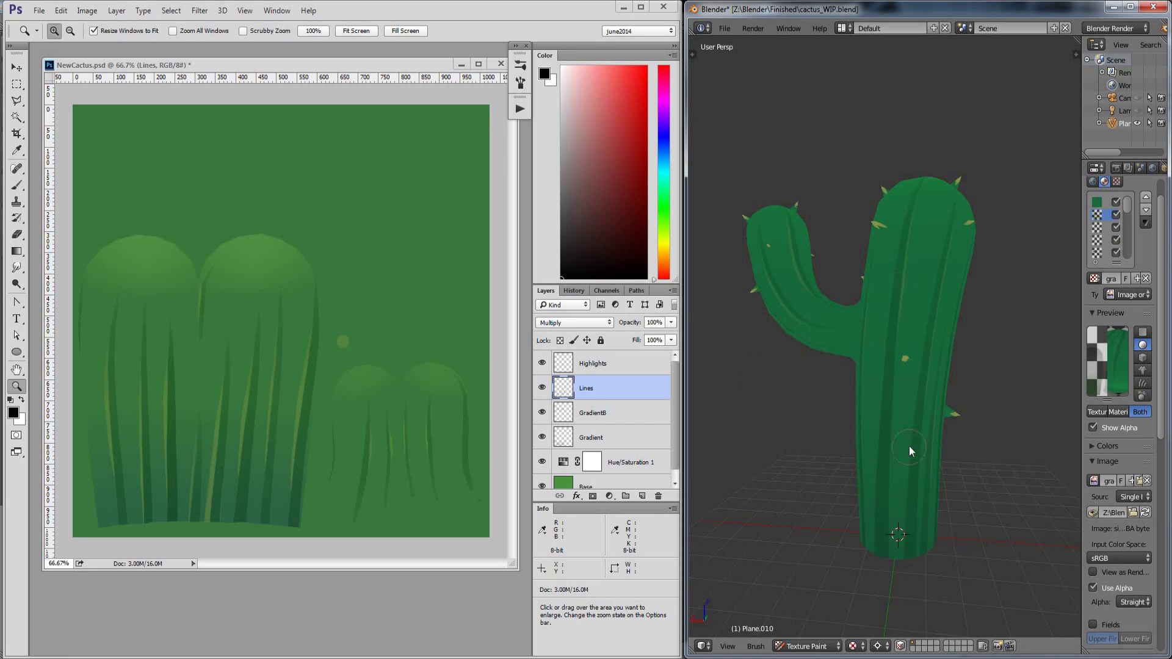
{"action": "left_click", "coordinate": [669, 323]}
{"action": "left_click", "coordinate": [670, 322]}
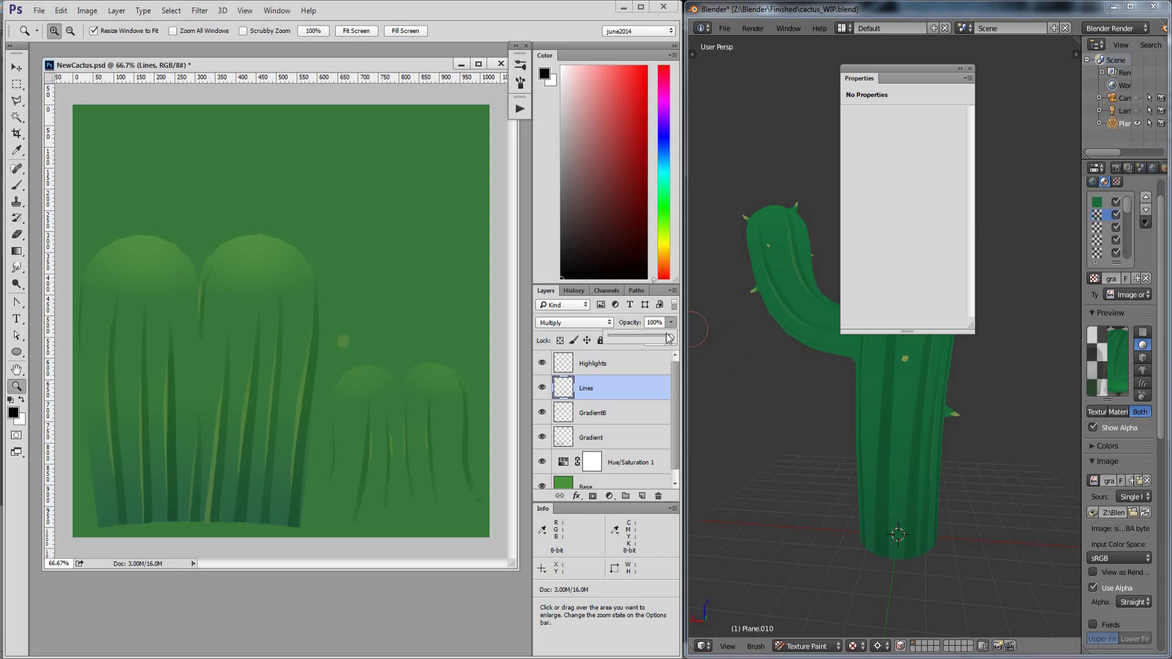
{"action": "left_click_drag", "start_coordinate": [671, 337], "coordinate": [658, 339]}
Step: Save NewCactus.psd, reload the image in Blender and view the multiplied lines on the cactus from another angle
{"action": "left_click", "coordinate": [38, 10]}
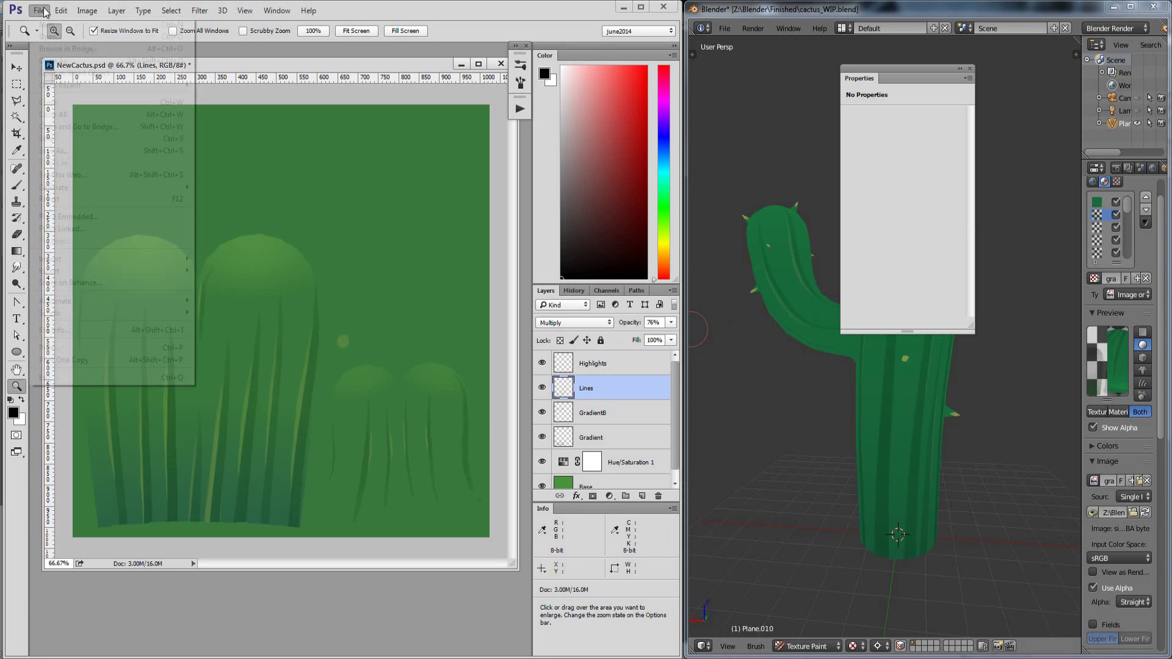
{"action": "left_click", "coordinate": [67, 139]}
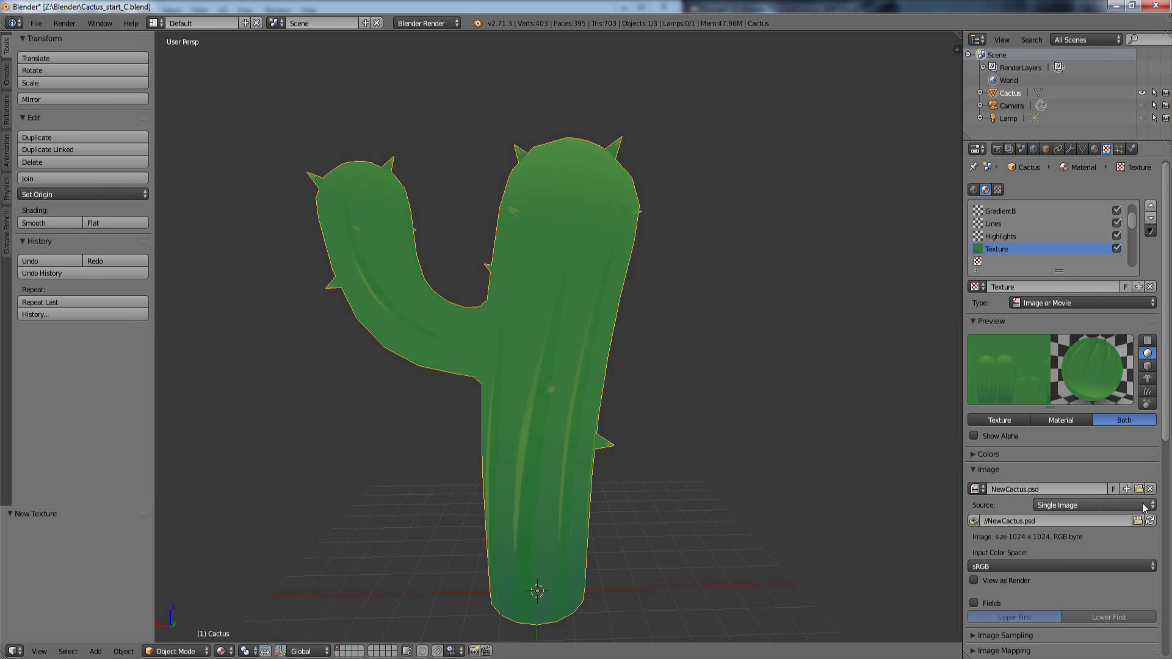
{"action": "left_click", "coordinate": [1151, 522]}
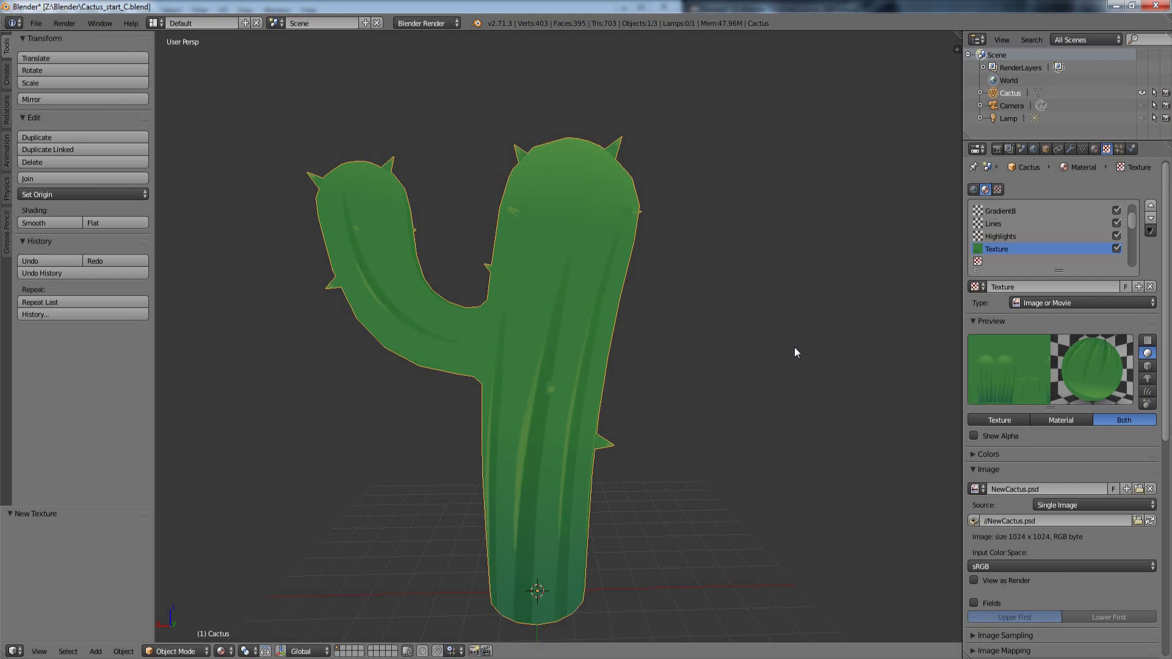
{"action": "middle_click_drag", "start_coordinate": [746, 362], "coordinate": [472, 392]}
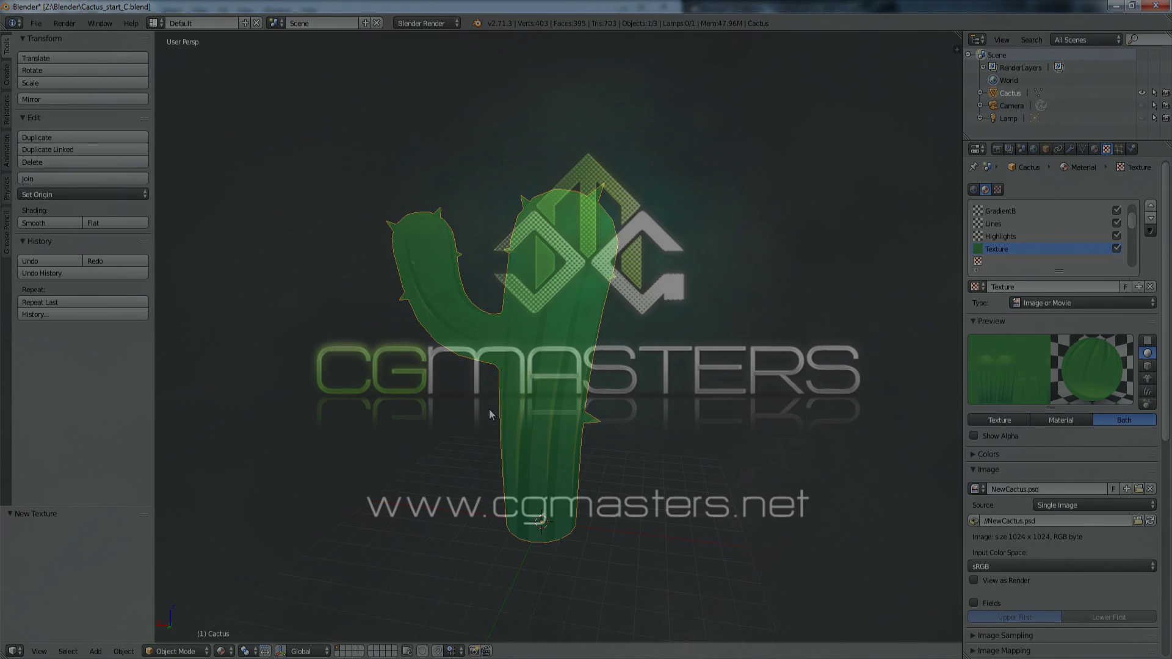